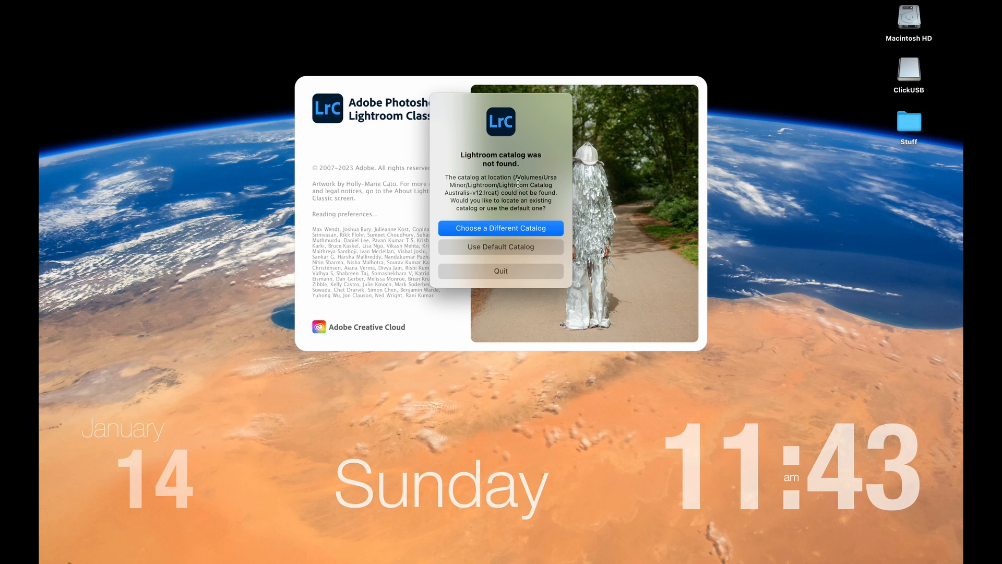
- Read the missing catalog's path and start browsing for a different existing catalog
mouse_move(513, 178)
left_mouse_down()
mouse_move(553, 187)
mouse_move(491, 200)
mouse_move(500, 193)
left_mouse_up()
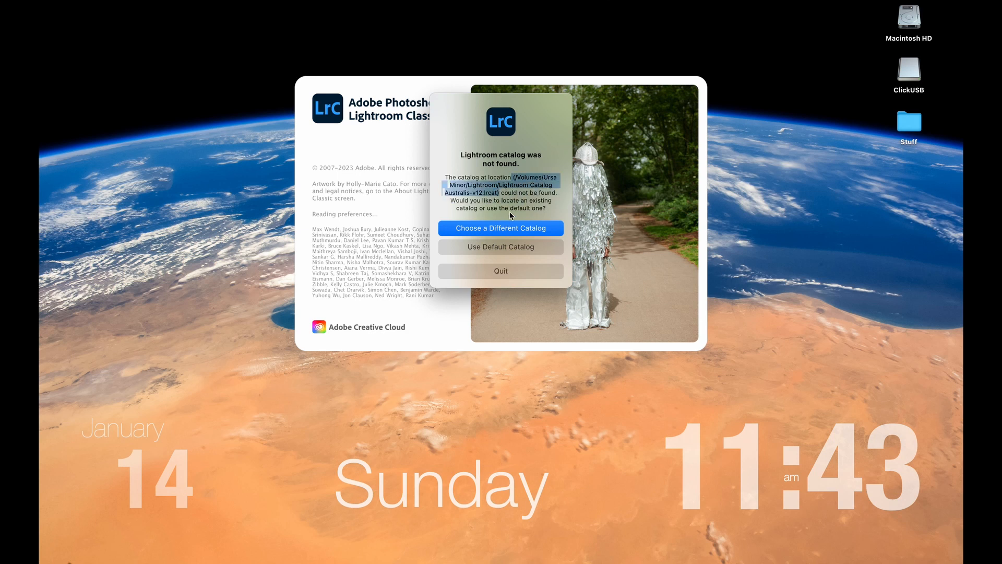
left_click(520, 199)
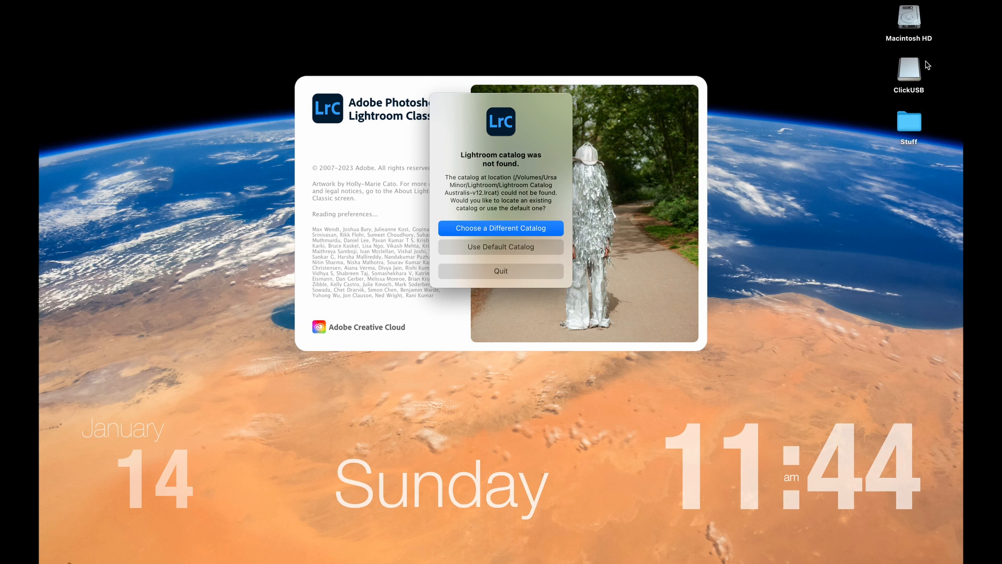
left_click(493, 232)
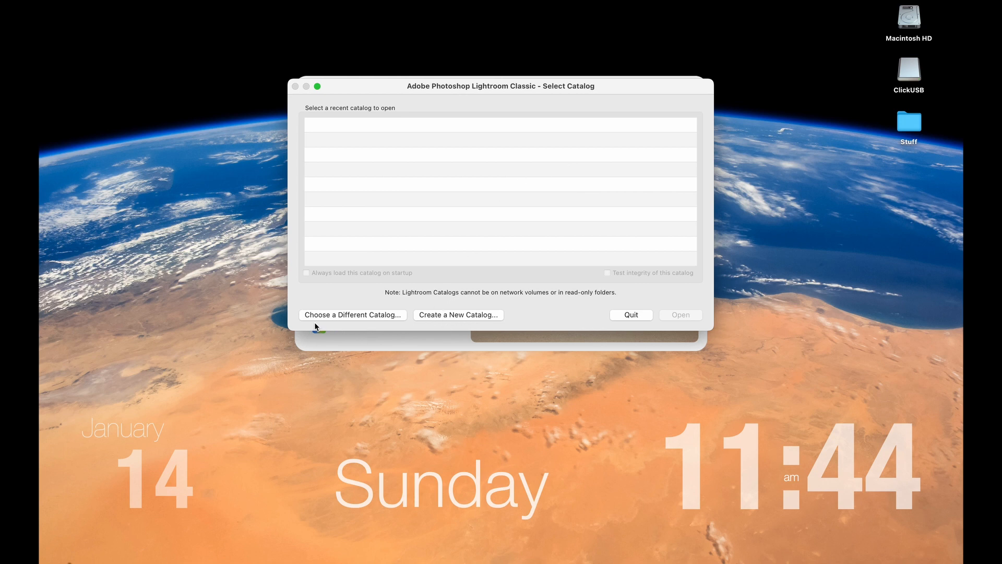
left_click(350, 313)
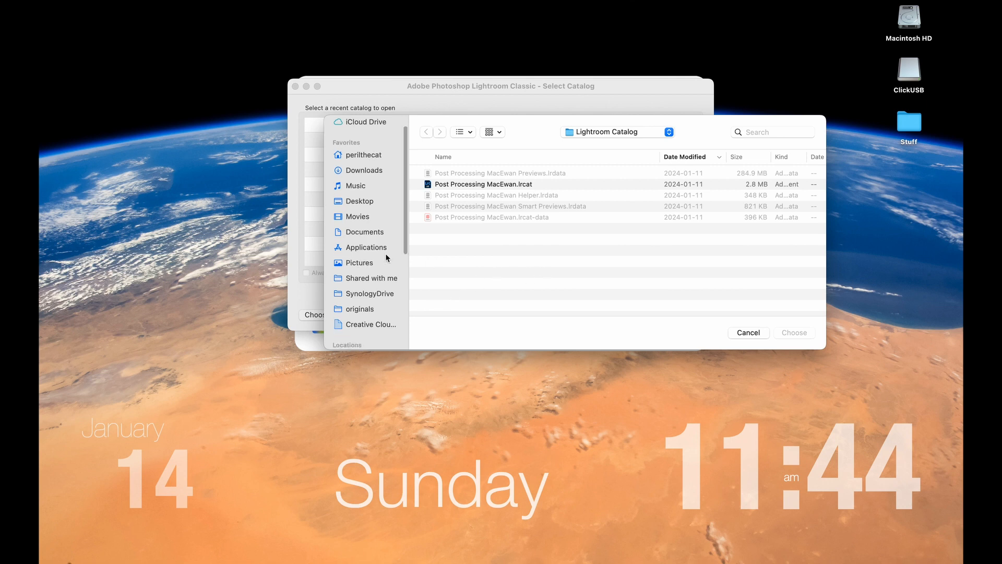
- Open Post Processing MacEwan.lrcat from the Lightroom Catalog folder on the ClickUSB drive and dismiss the welcome message
scroll(385, 252, "down", 5)
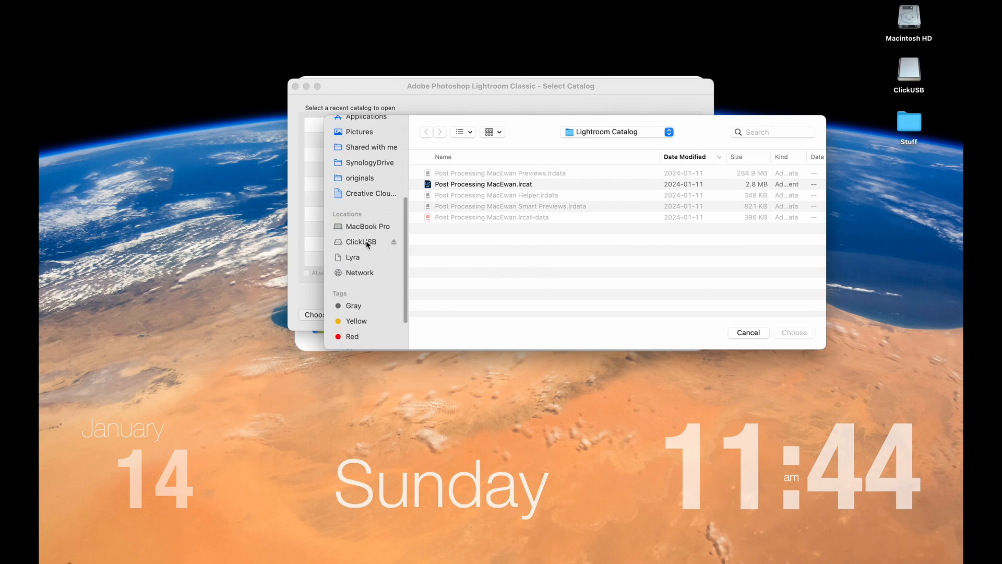
left_click(368, 243)
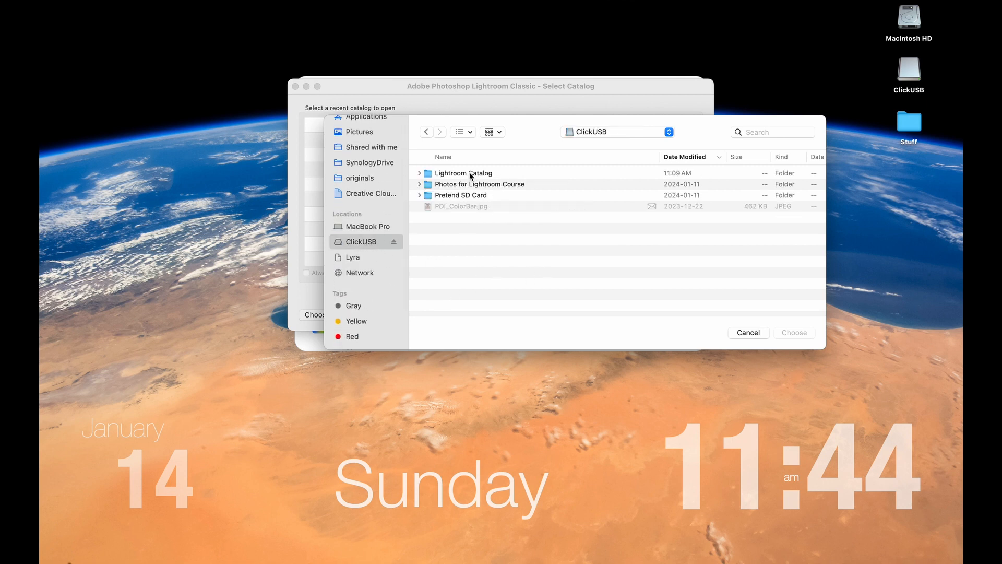
double_click(470, 176)
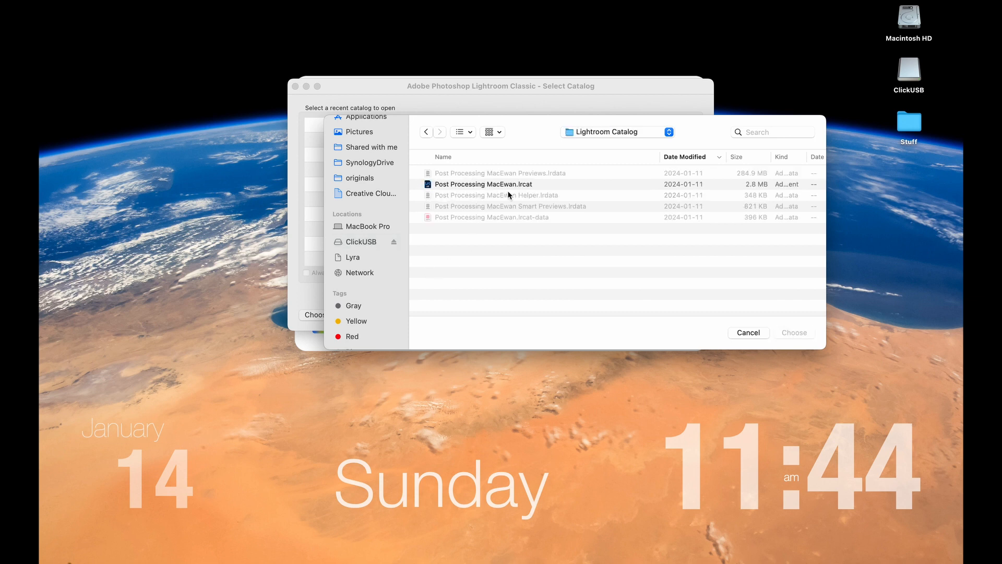
left_click(483, 185)
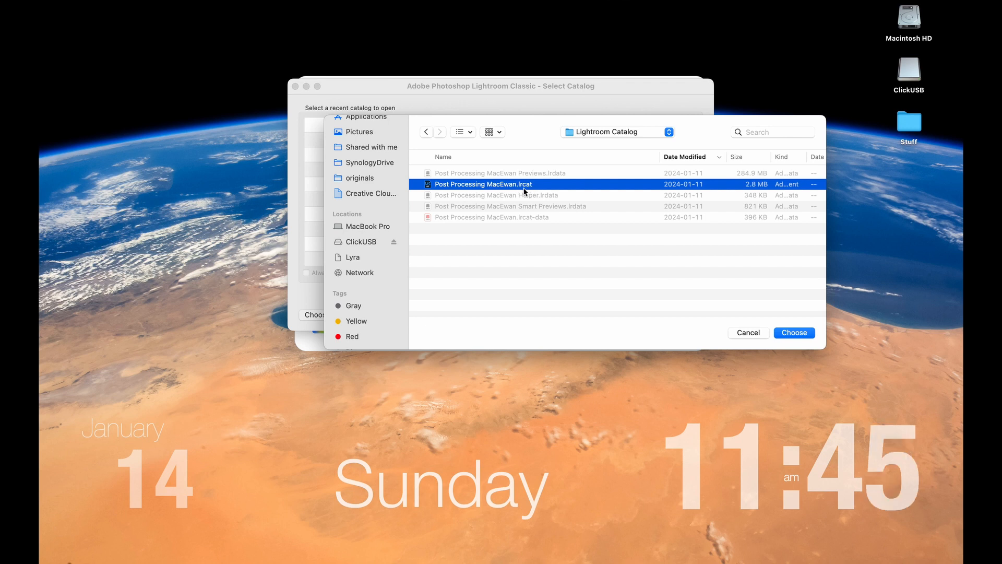
left_click(797, 333)
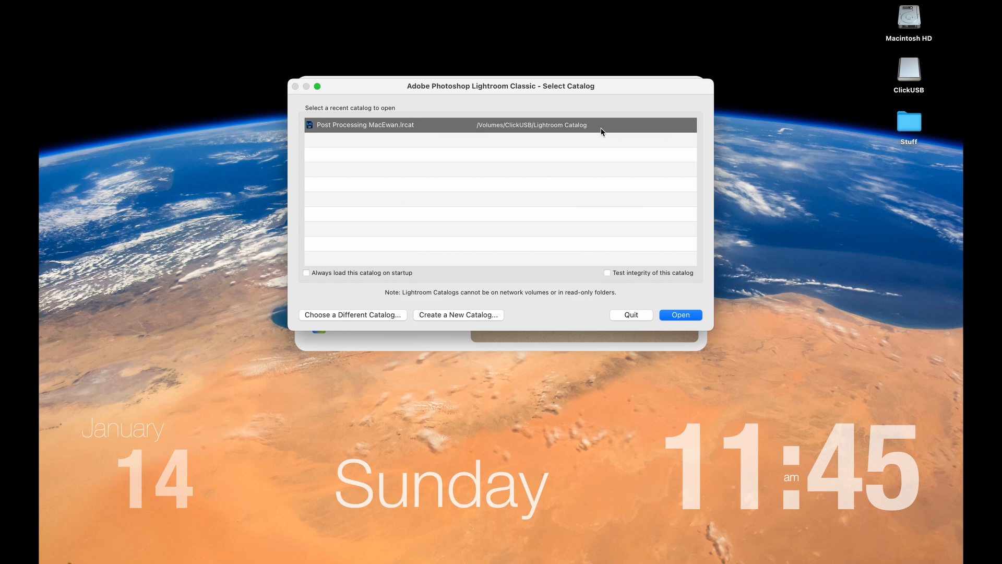
left_click(686, 314)
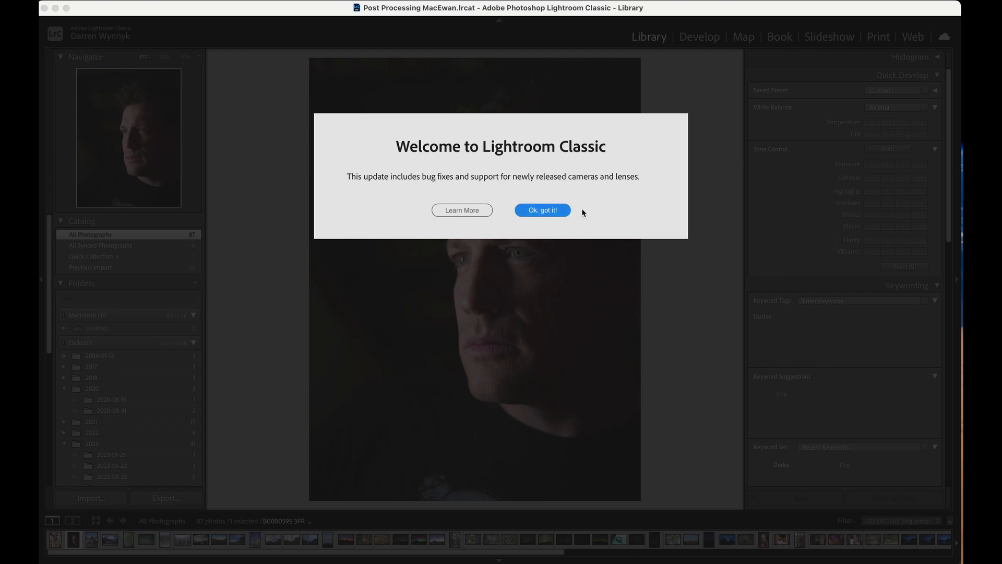
left_click(542, 210)
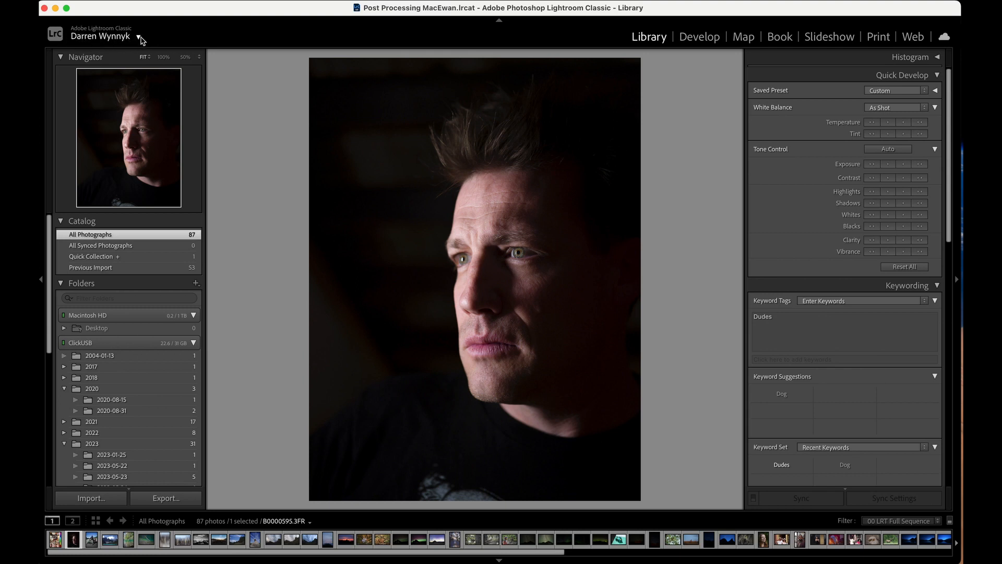
- Check the Address Lookup and Face Detection background activities, then close the activity list
left_click(139, 38)
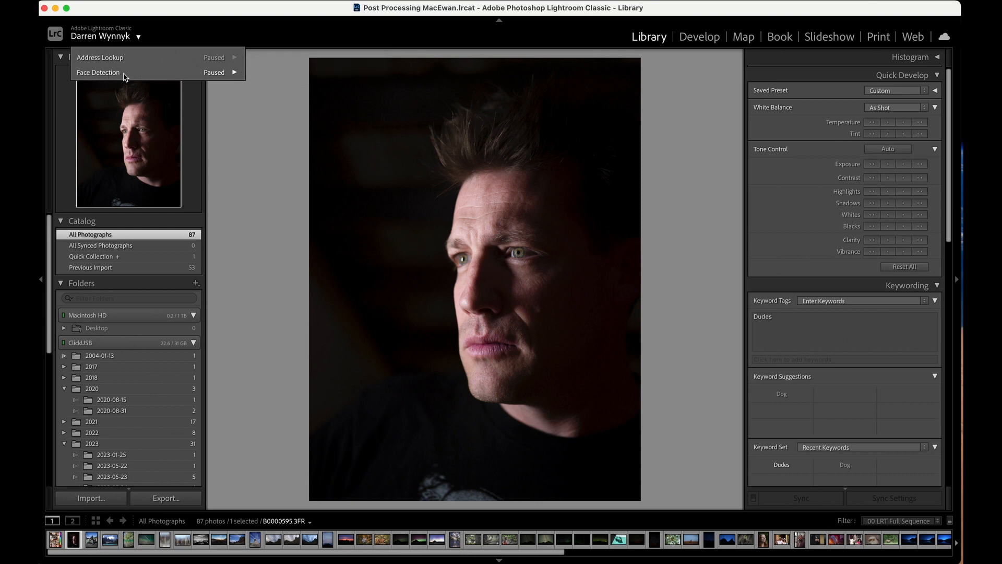
mouse_move(146, 78)
left_click(140, 40)
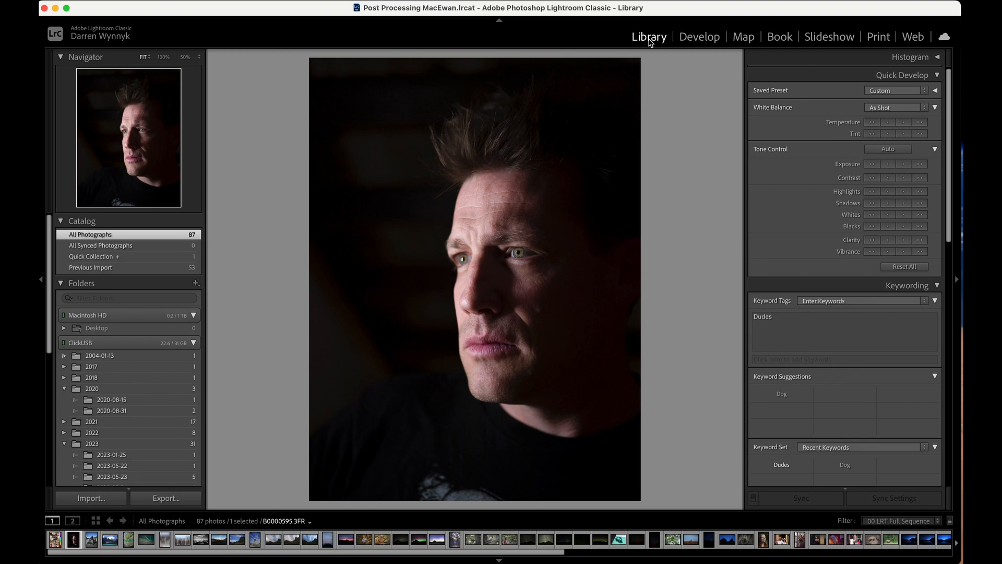
- Show all of the catalog's photos as a thumbnail grid in the Library module
key("g")
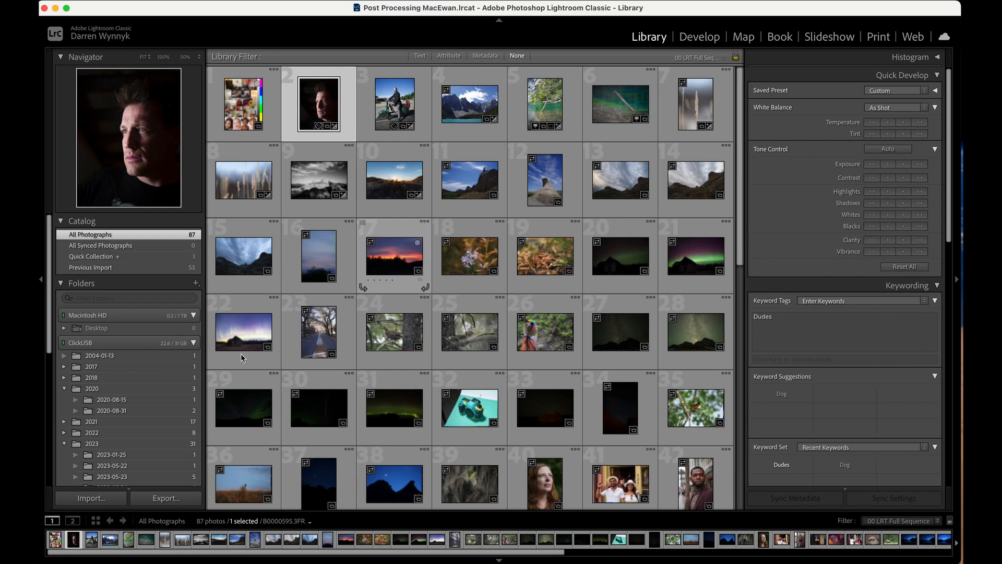
scroll(379, 232, "down", 1)
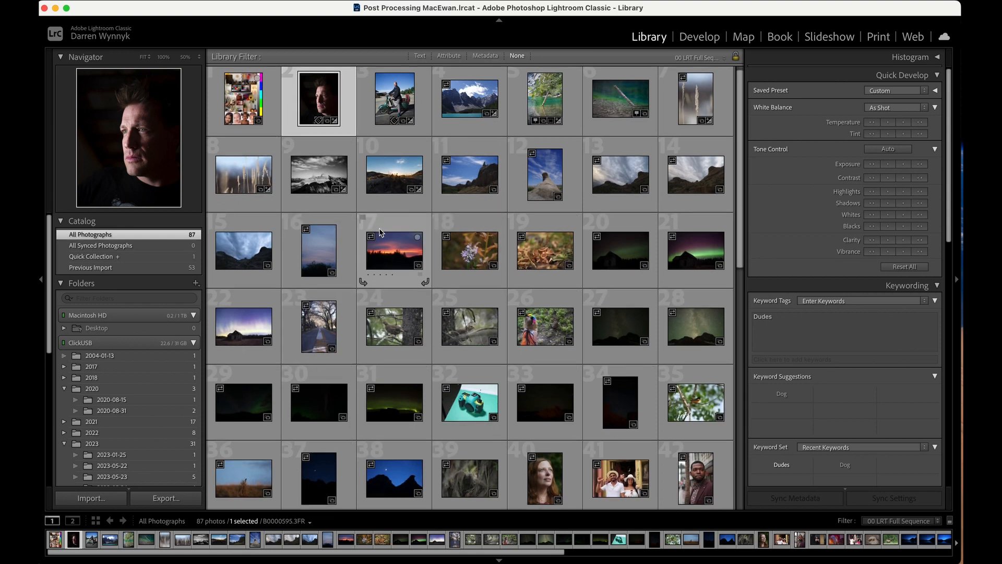
scroll(396, 220, "up", 1)
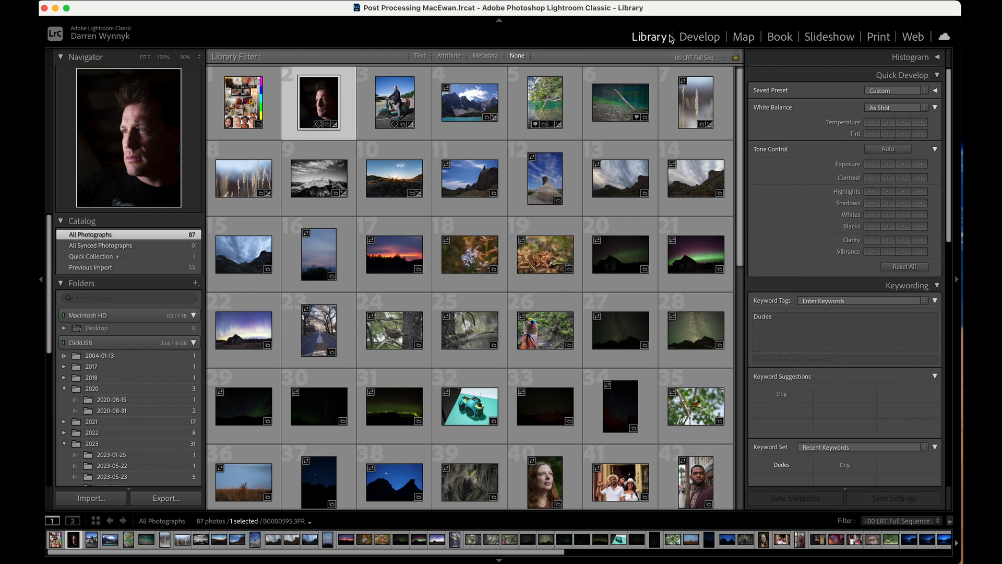
- Switch to the Develop module and dismiss the Point Color introduction
left_click(692, 38)
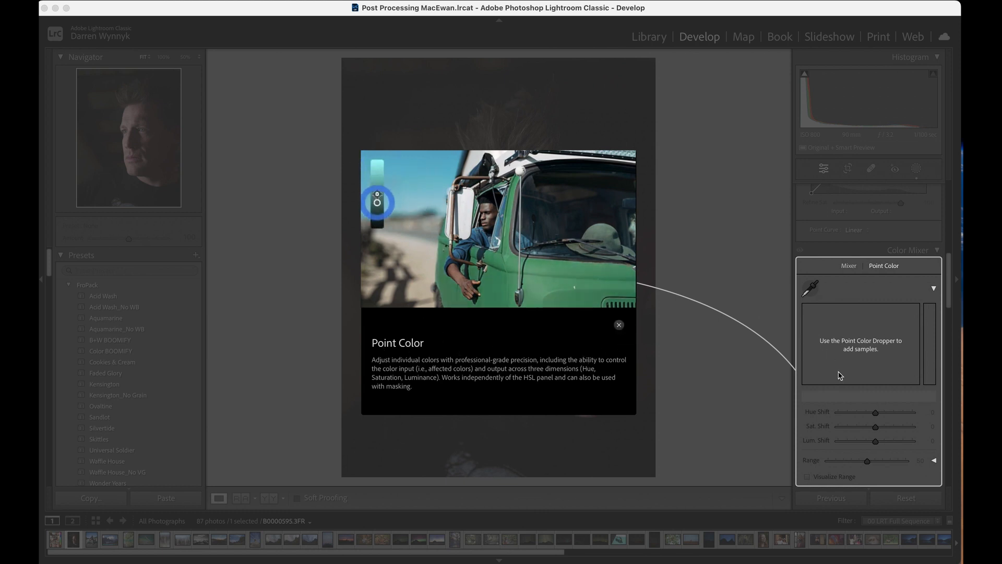
left_click(619, 325)
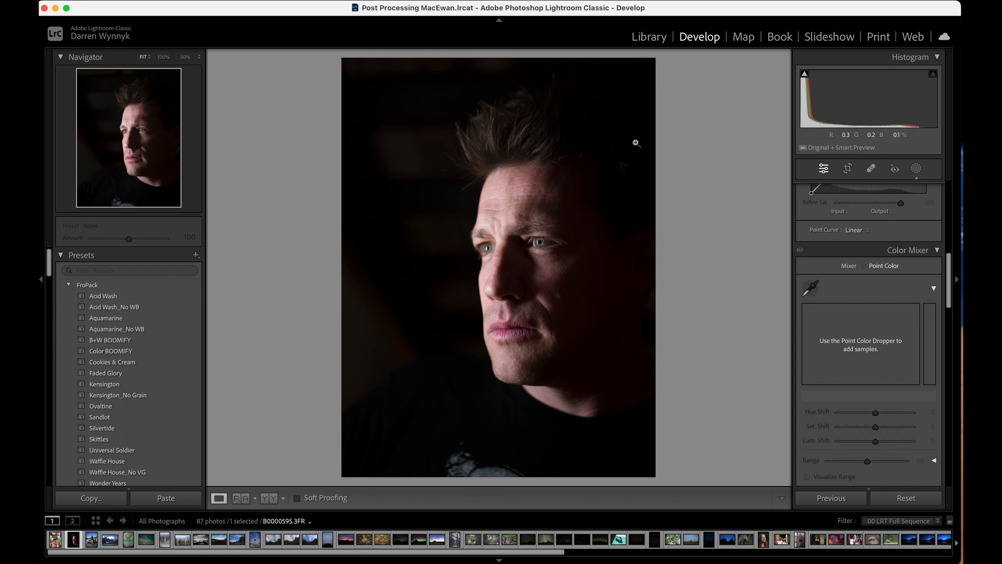
- Open the Map module and zoom in on the geotagged photo marker beside Canmore, Alberta
left_click(743, 37)
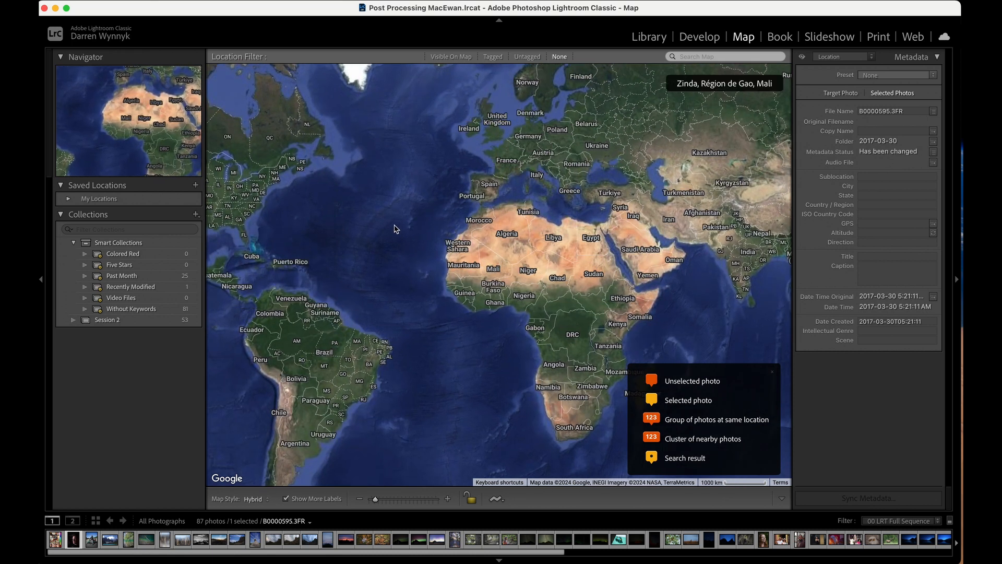
left_click_drag(379, 222, 537, 254)
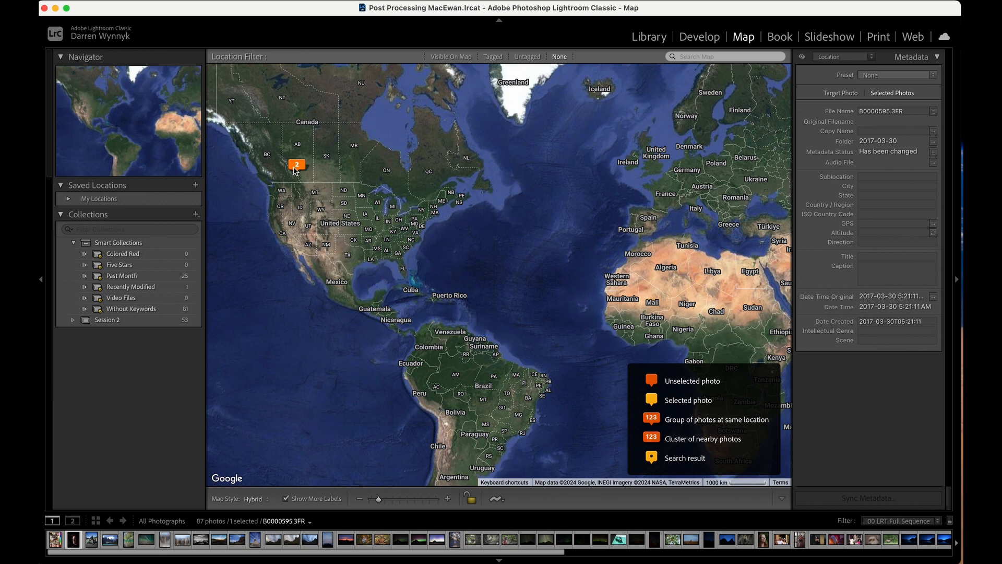
mouse_move(296, 171)
left_click_drag(324, 184, 383, 278)
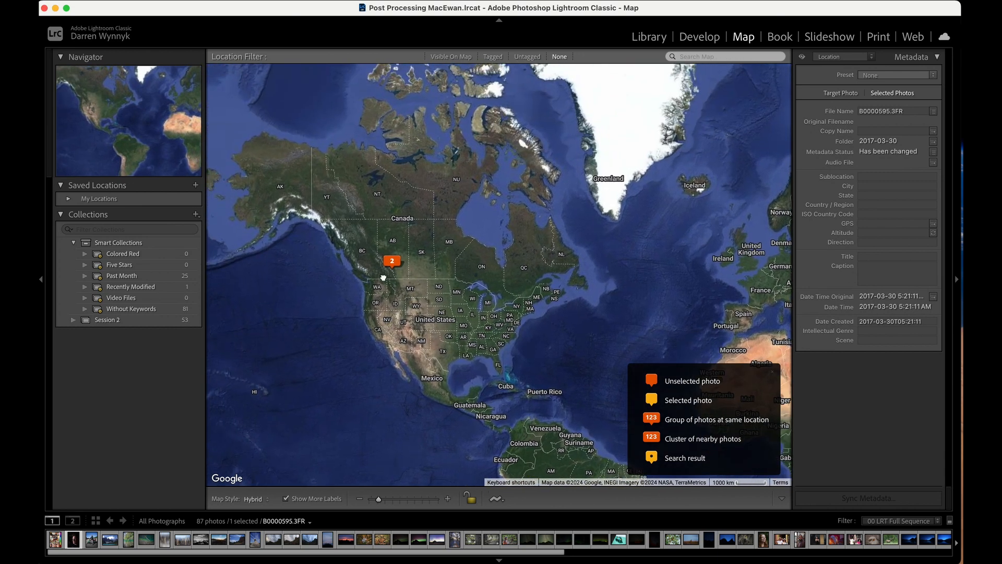
scroll(389, 274, "up", 5)
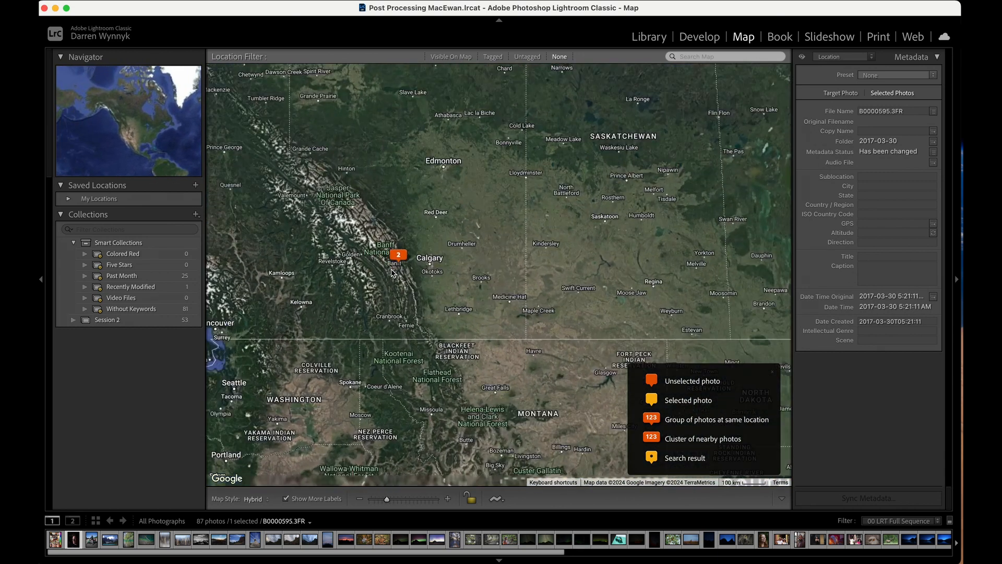
scroll(392, 271, "up", 5)
left_click_drag(438, 225, 415, 308)
scroll(418, 308, "up", 5)
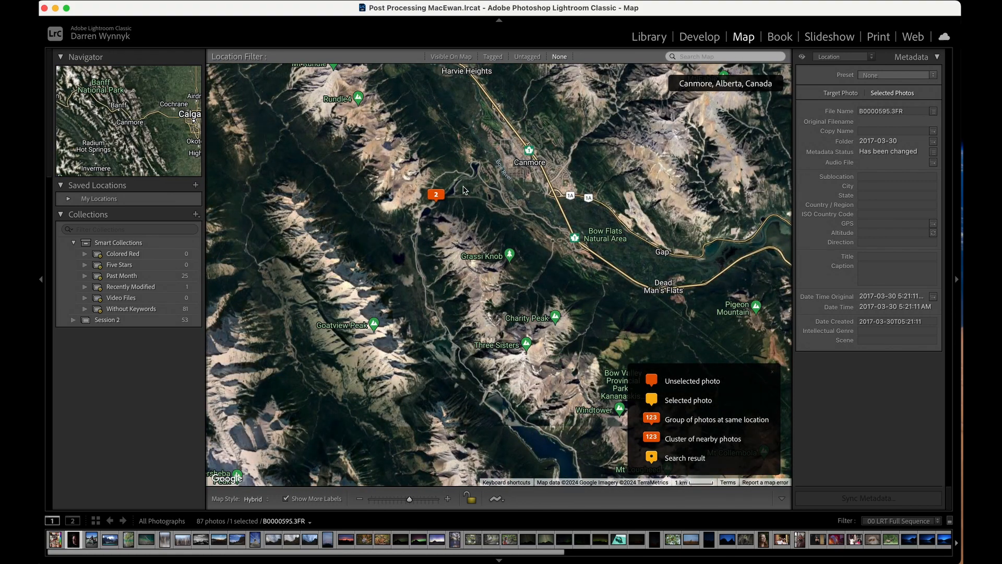
- Preview both photos at the Canmore map marker and close the preview
mouse_move(437, 196)
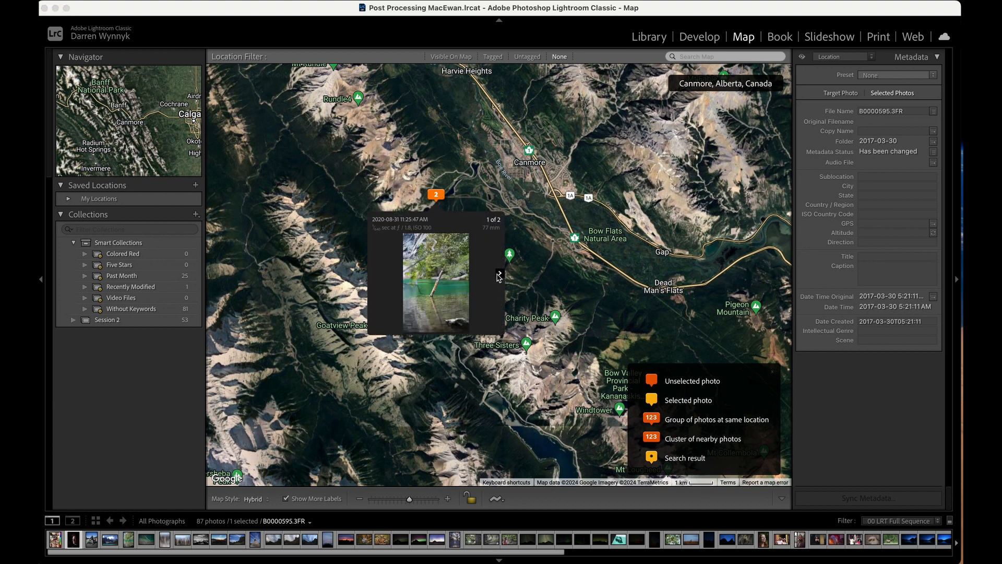
left_click(500, 273)
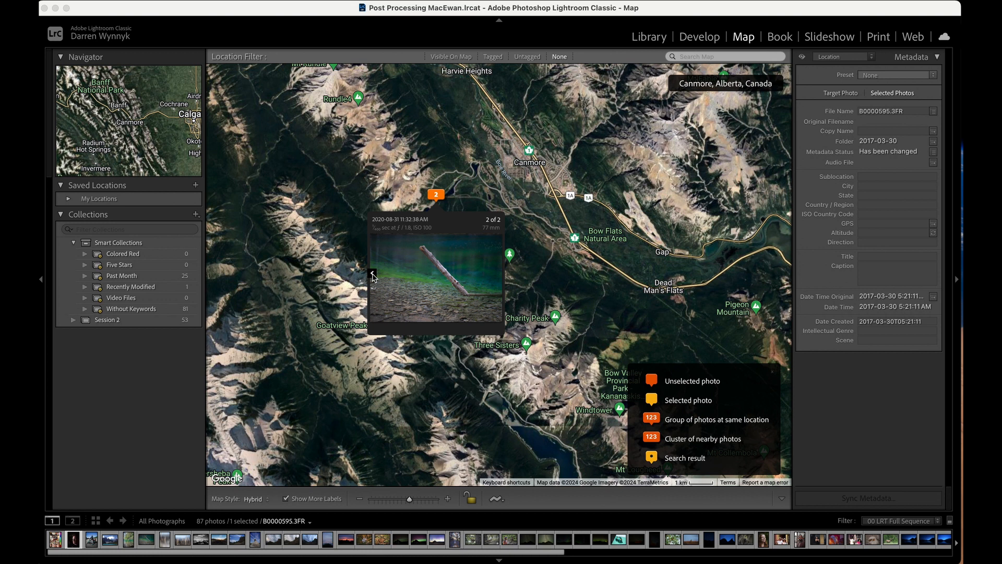
left_click(373, 274)
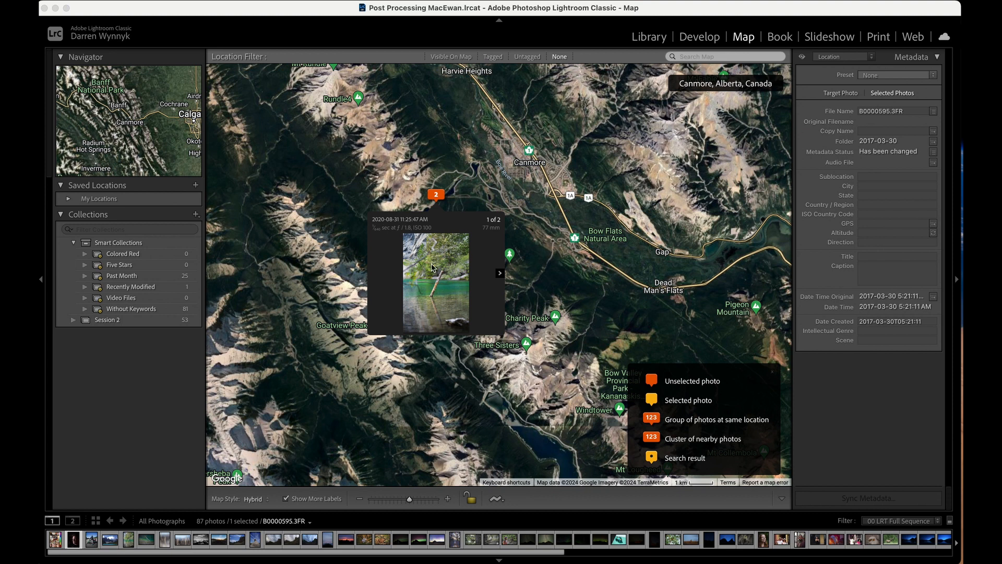
left_click(441, 239)
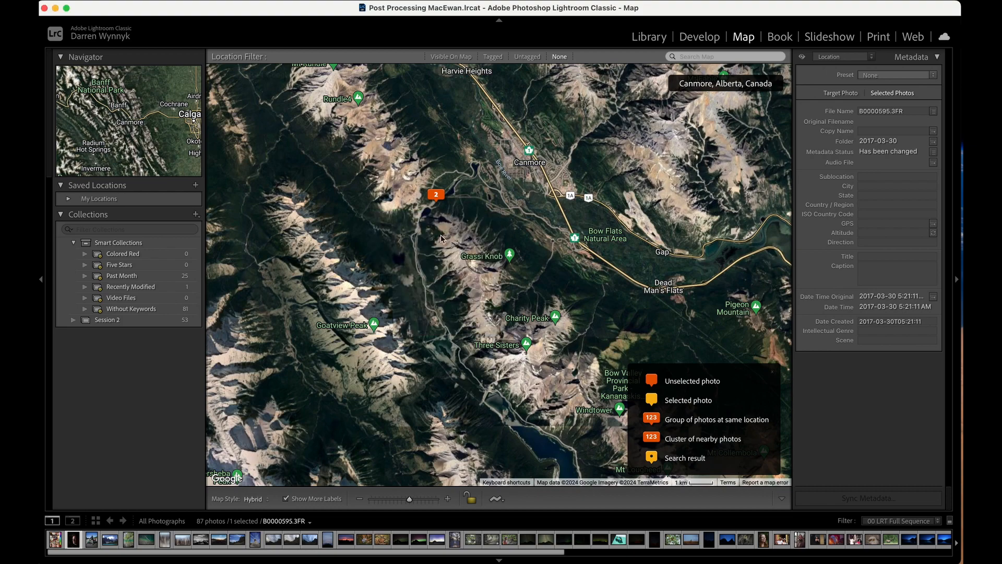
- Bring the whole world map back into view, centred on the Atlantic, Europe and Africa
scroll(525, 226, "down", 5)
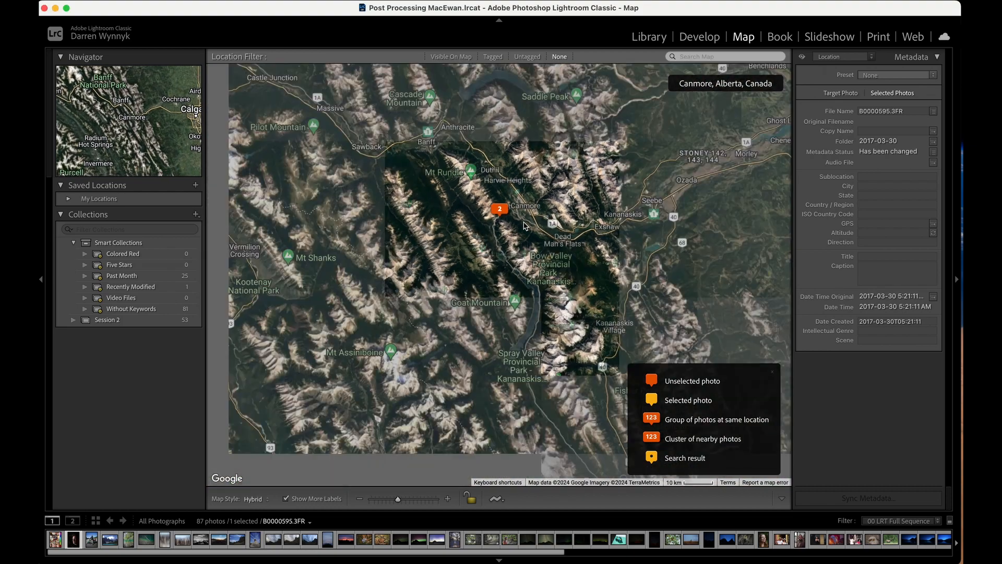
scroll(524, 226, "down", 5)
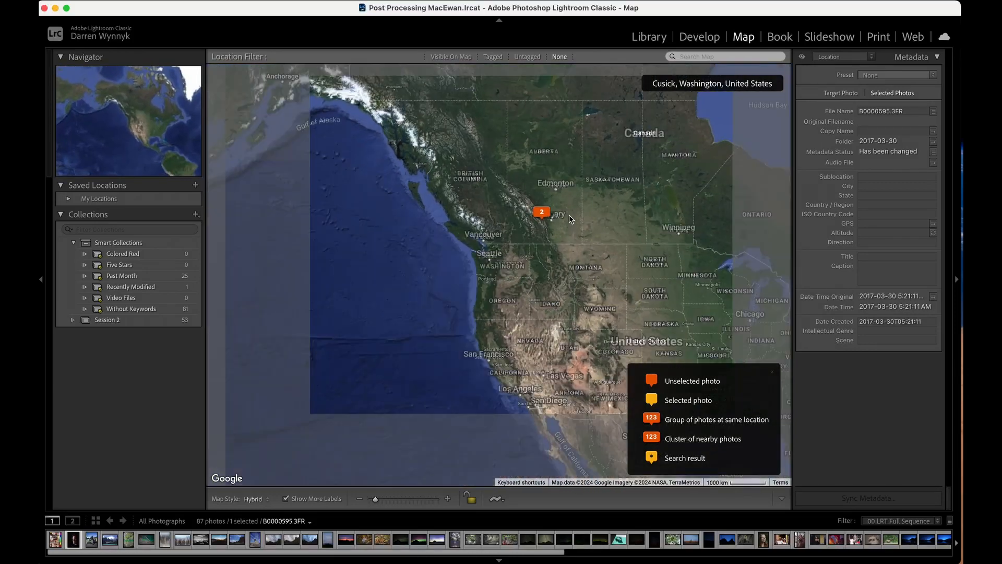
scroll(568, 214, "down", 4)
left_click_drag(608, 218, 438, 226)
scroll(541, 264, "up", 2)
scroll(540, 264, "down", 2)
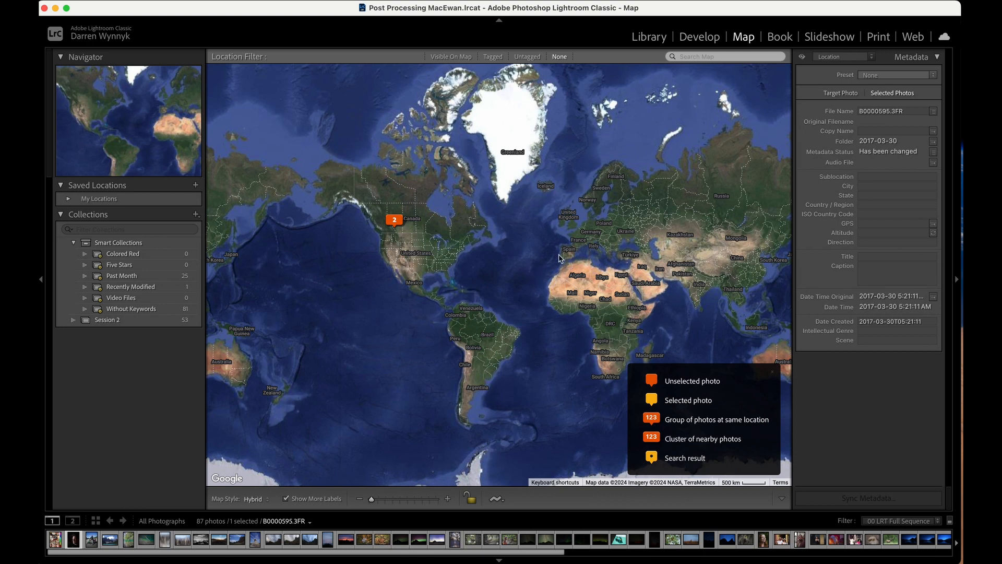
left_click_drag(559, 258, 471, 268)
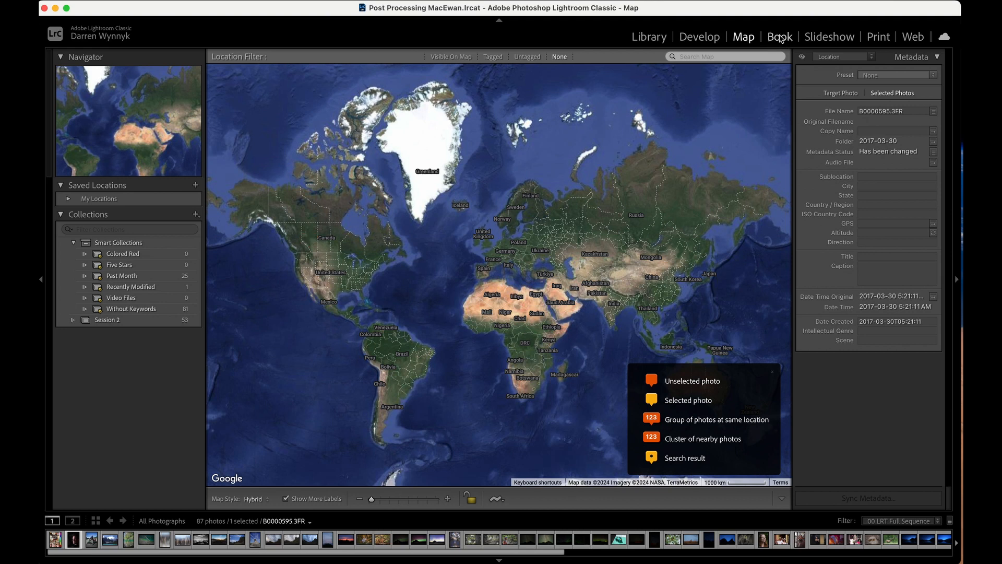
- Open the Book module and look through the photo book's pages from the last spread back to the covers
left_click(780, 37)
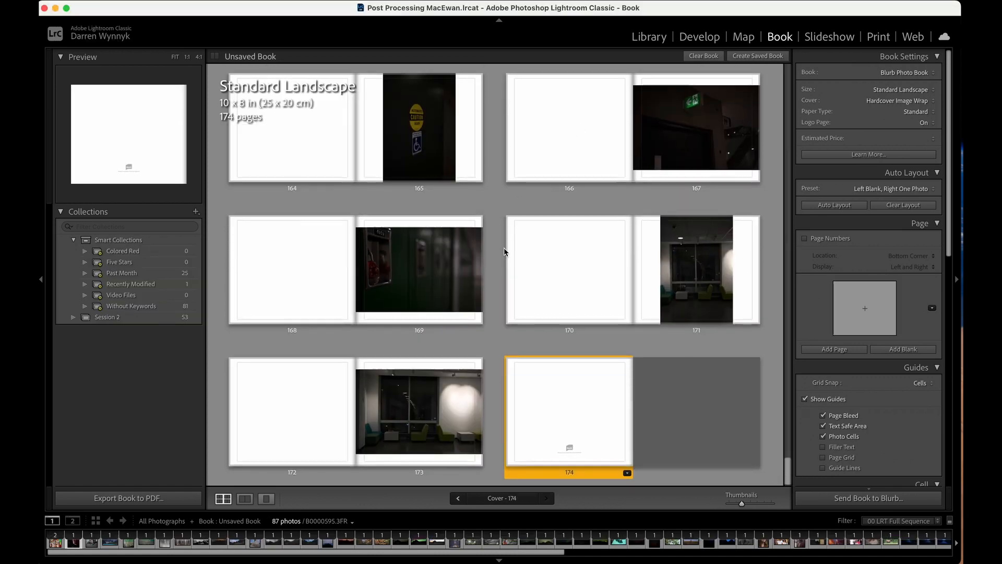
scroll(503, 247, "up", 5)
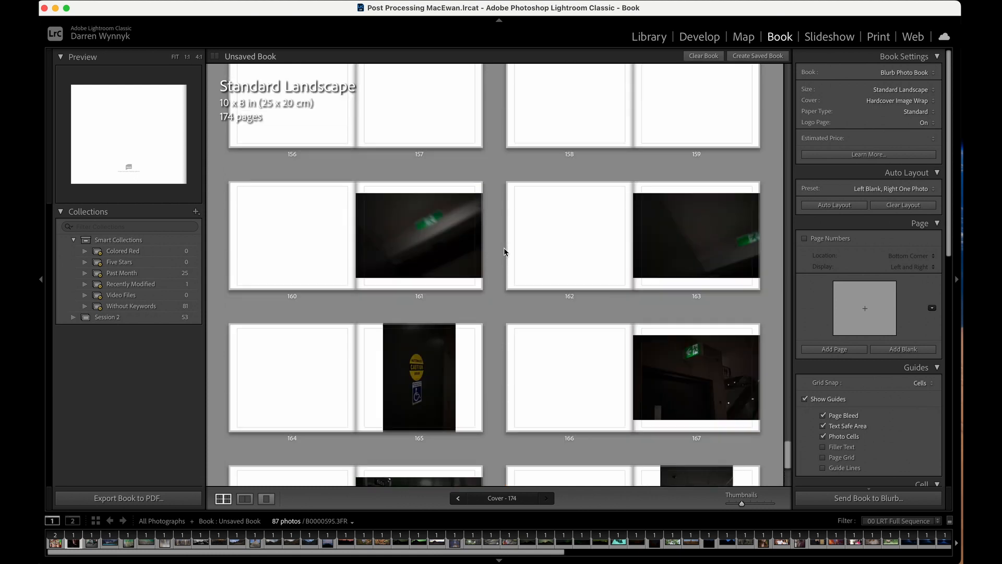
scroll(504, 248, "up", 5)
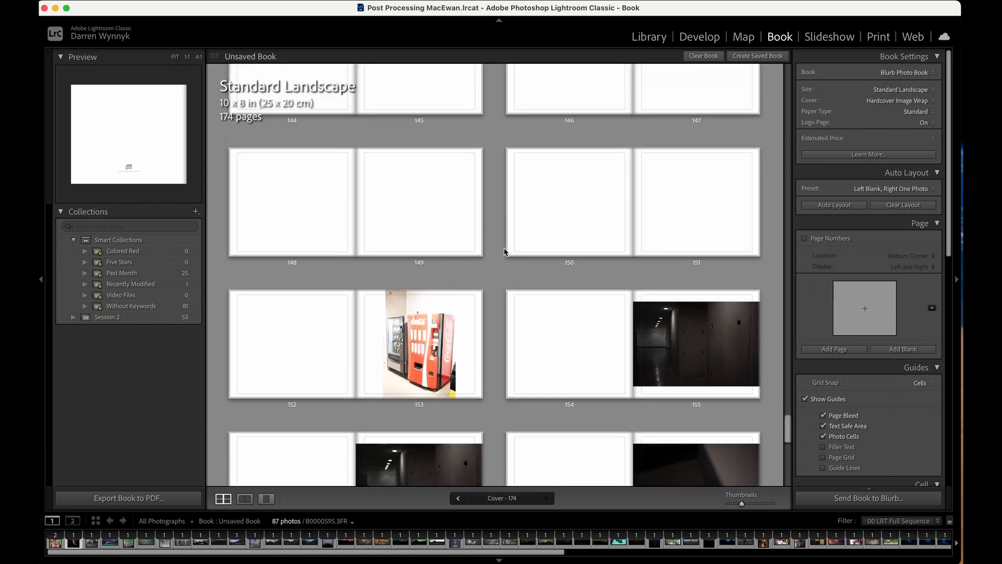
scroll(503, 251, "up", 12)
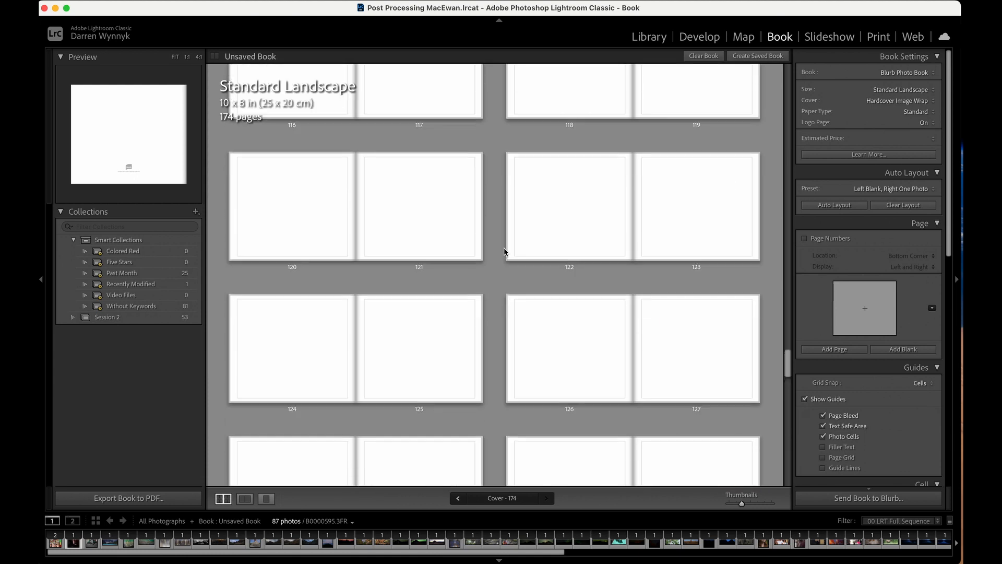
scroll(504, 252, "up", 18)
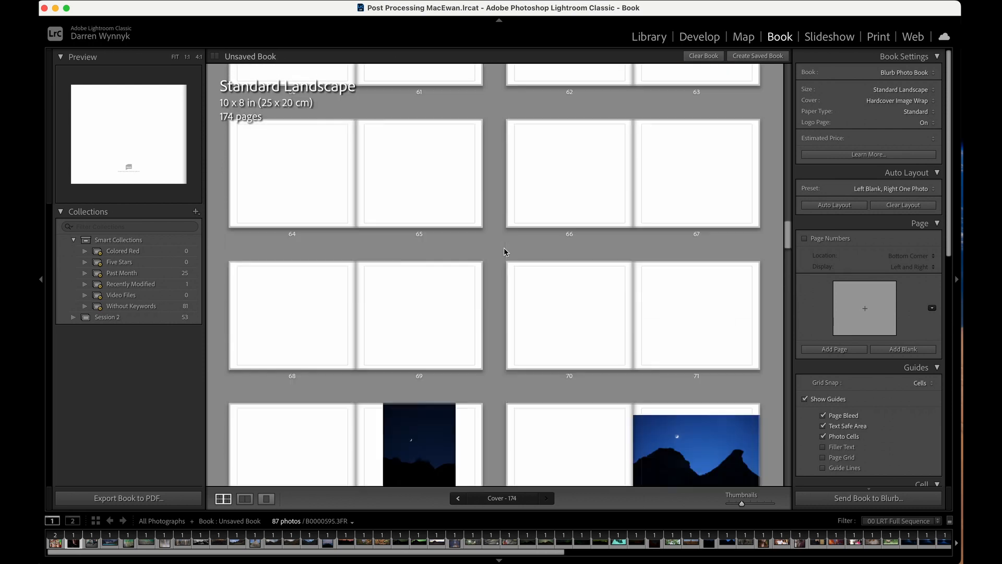
scroll(503, 247, "up", 20)
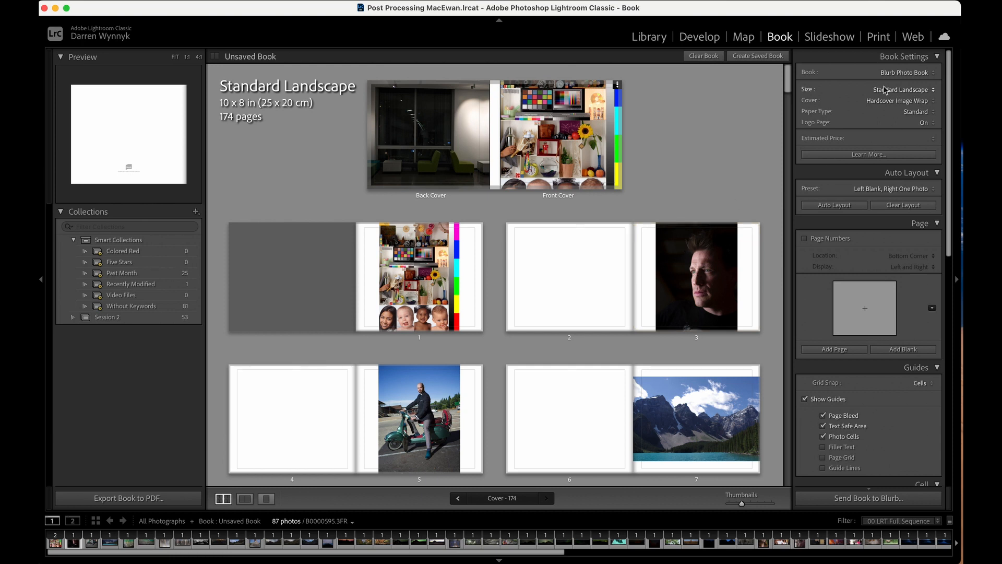
- Look through the available book output types and close the list with Blurb Photo Book kept
left_click(934, 76)
left_click(935, 77)
left_click(933, 74)
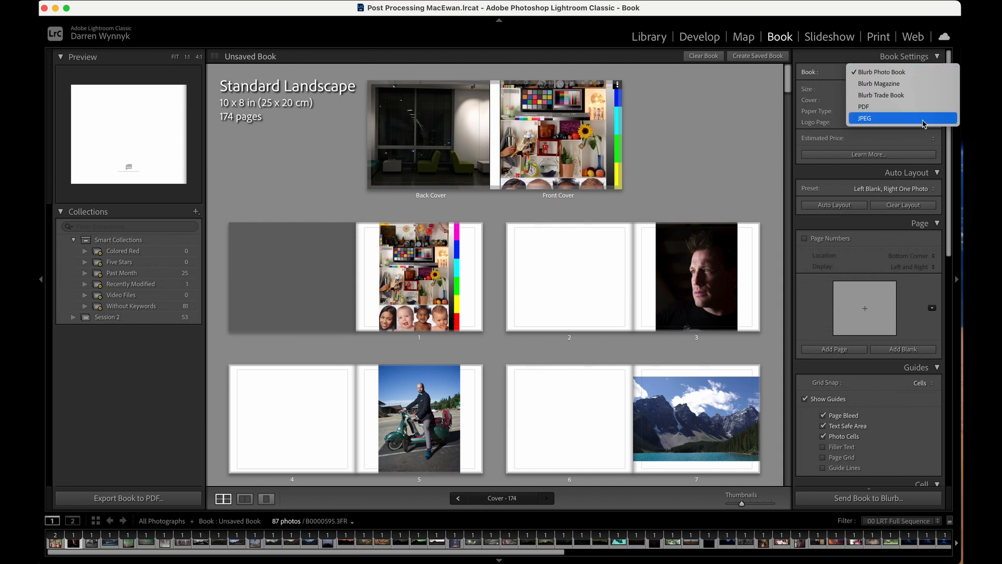
left_click(936, 73)
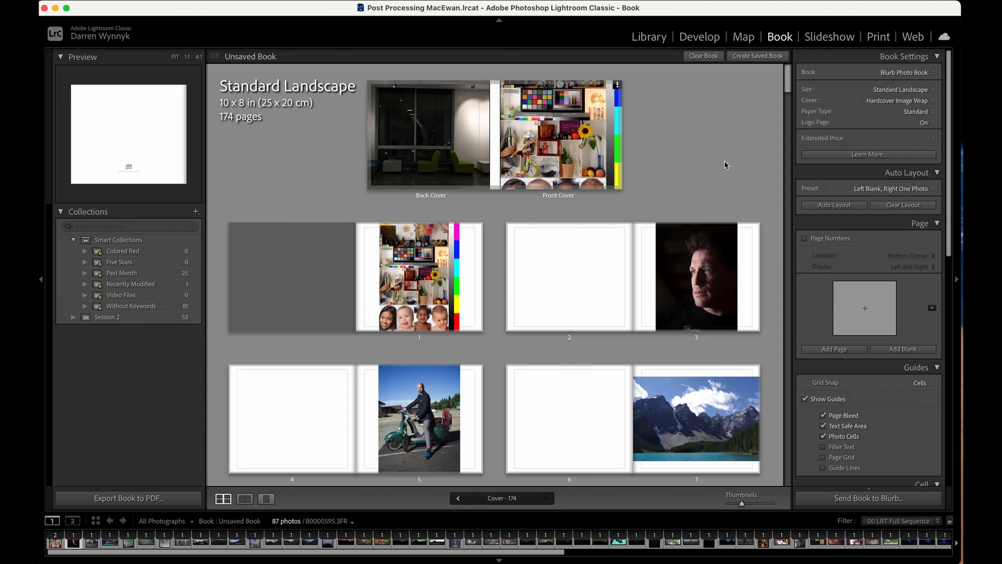
- Open the Slideshow module, review its layout, overlay and backdrop settings, and load the Session 2 collection
left_click(827, 40)
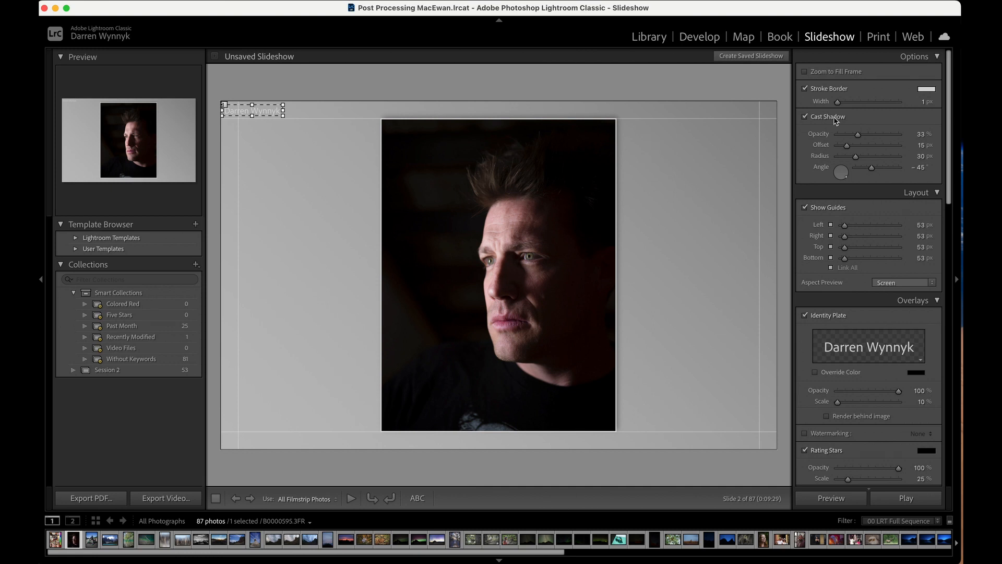
scroll(891, 109, "down", 6)
scroll(893, 108, "down", 3)
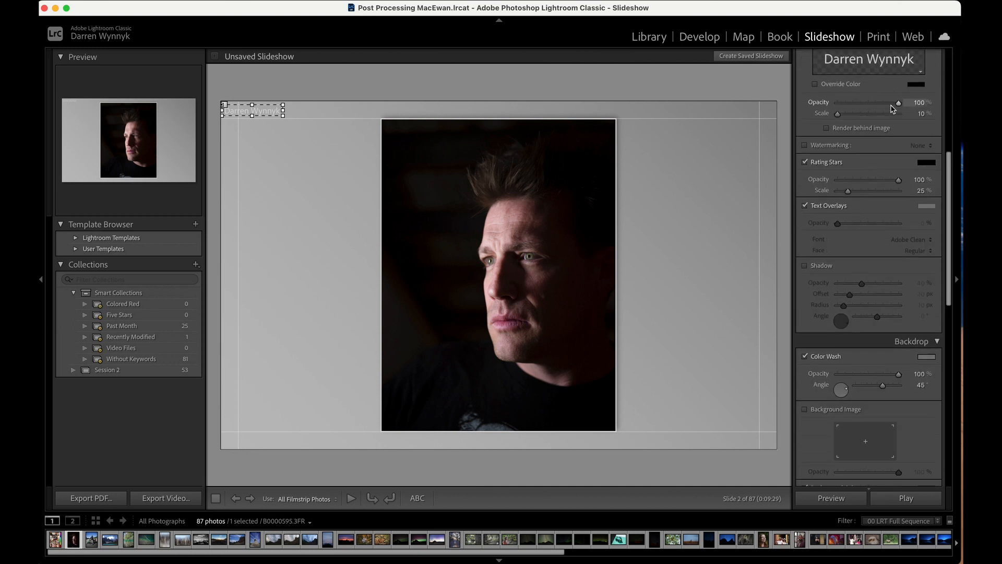
scroll(892, 107, "up", 3)
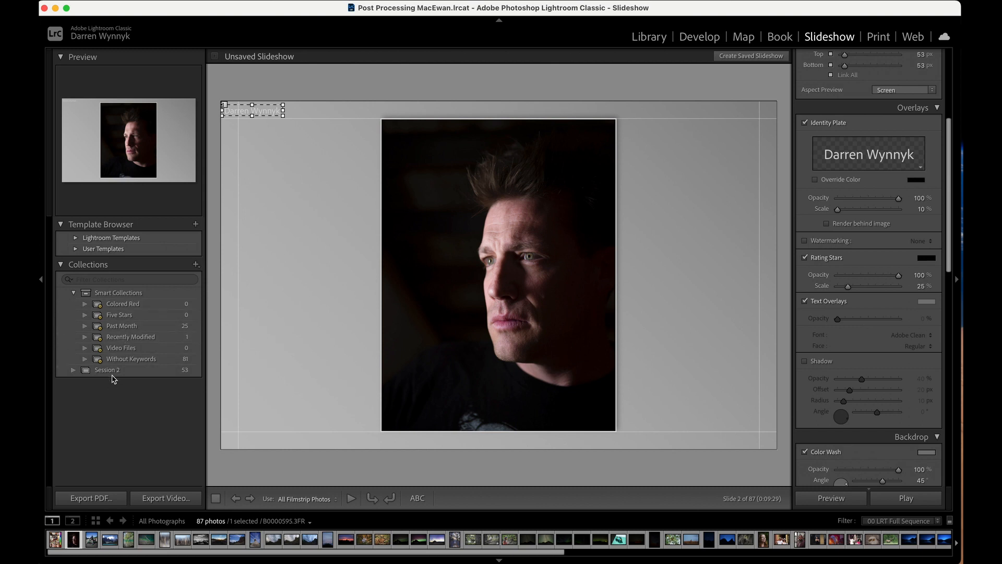
left_click(77, 372)
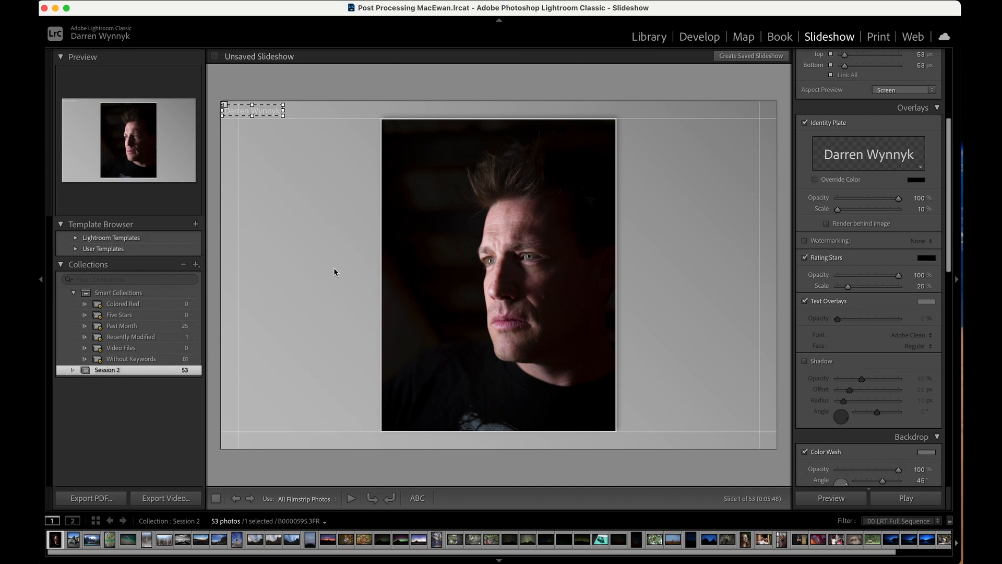
left_click(80, 502)
- Open the Print module and examine its layout style, margins, cell size, guides and page settings
left_click(879, 39)
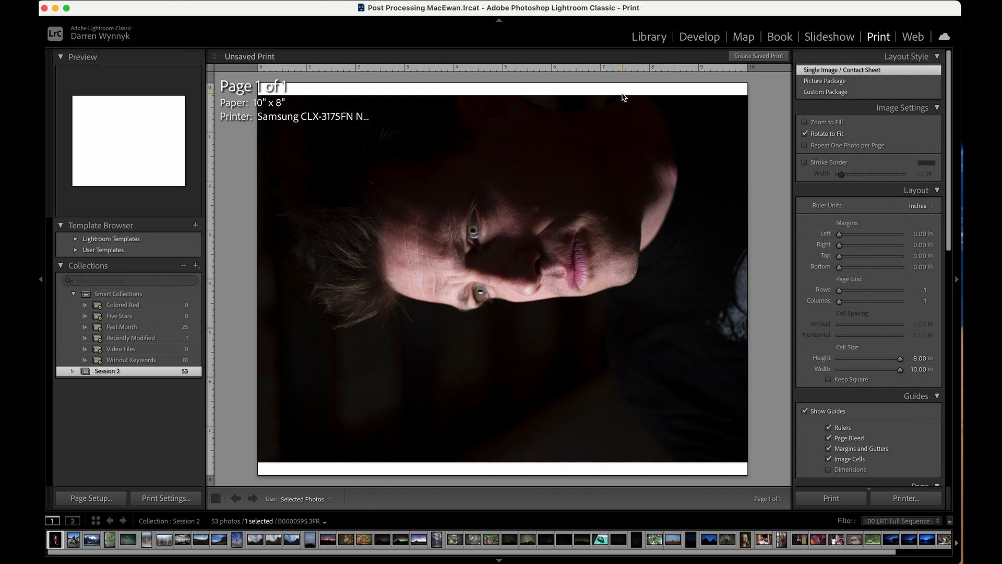
scroll(832, 188, "down", 5)
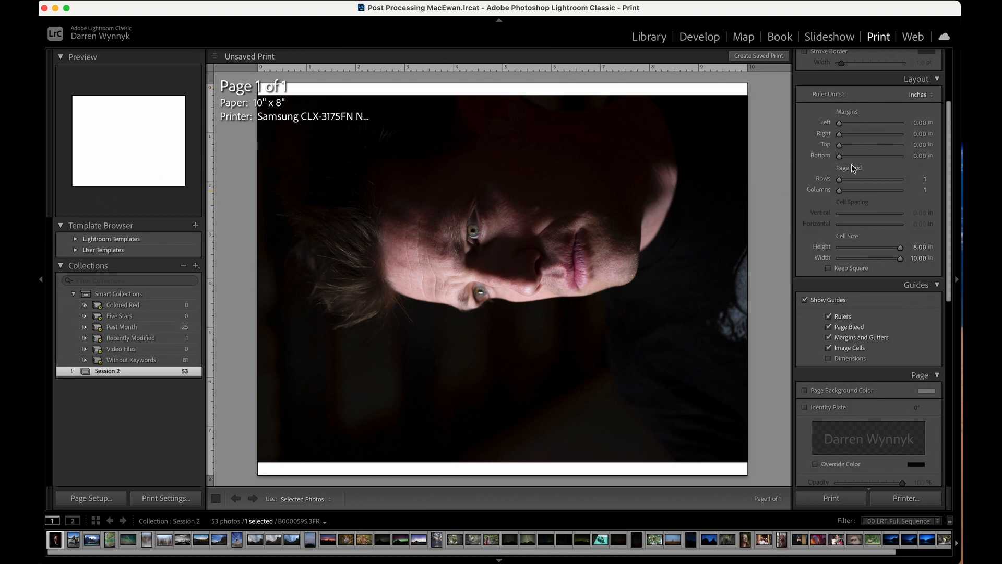
scroll(853, 168, "up", 5)
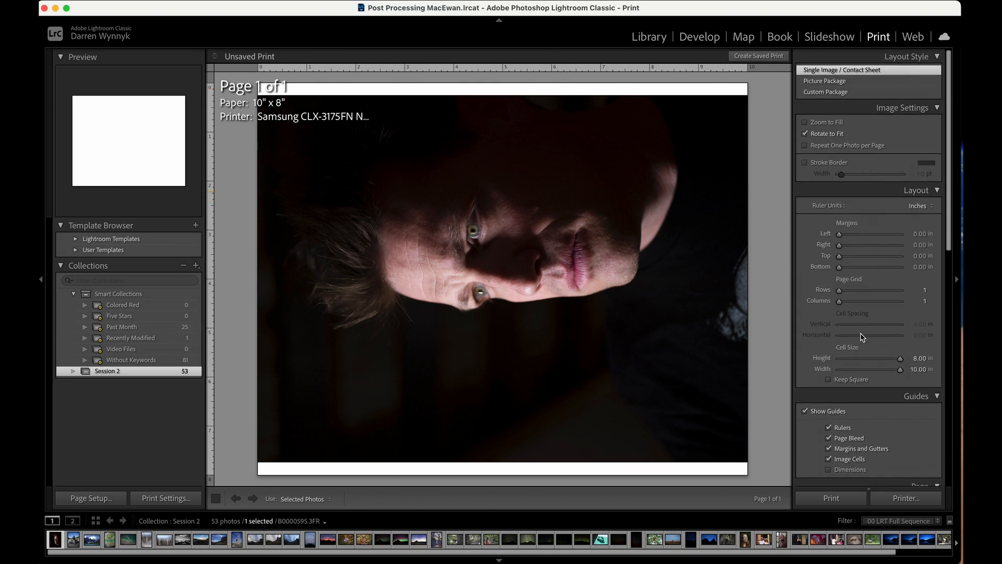
scroll(874, 319, "down", 6)
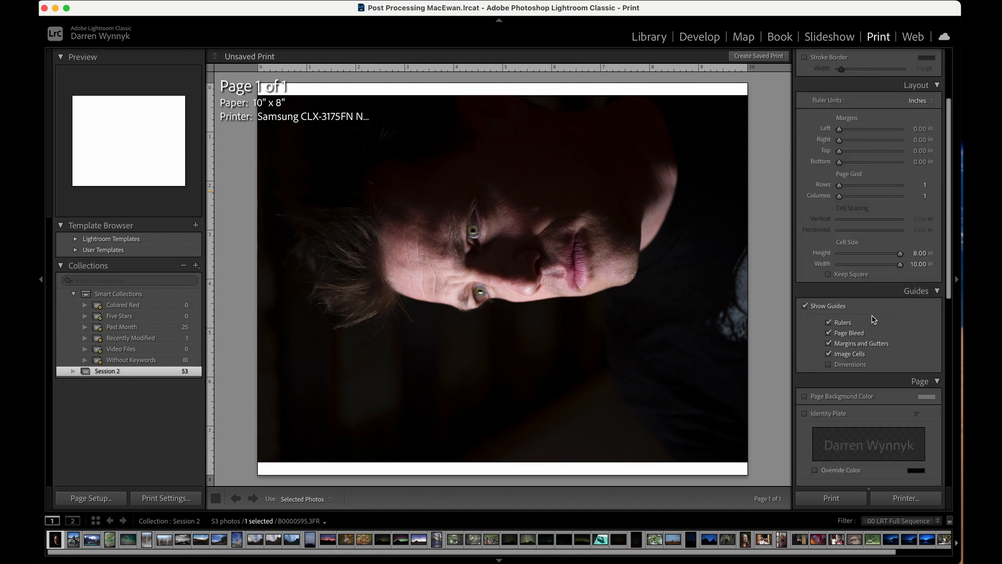
scroll(873, 319, "down", 5)
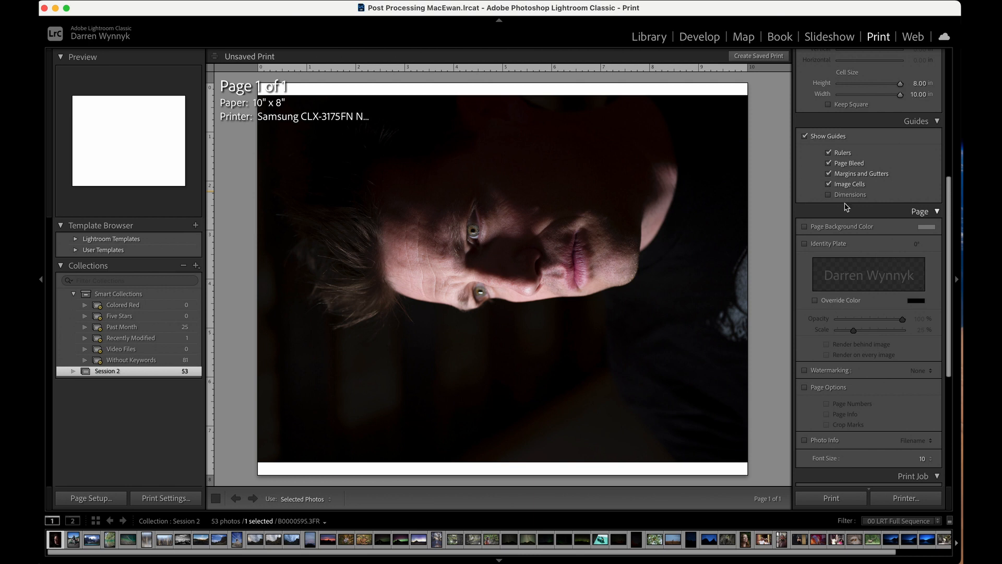
scroll(850, 198, "up", 1)
scroll(849, 199, "up", 7)
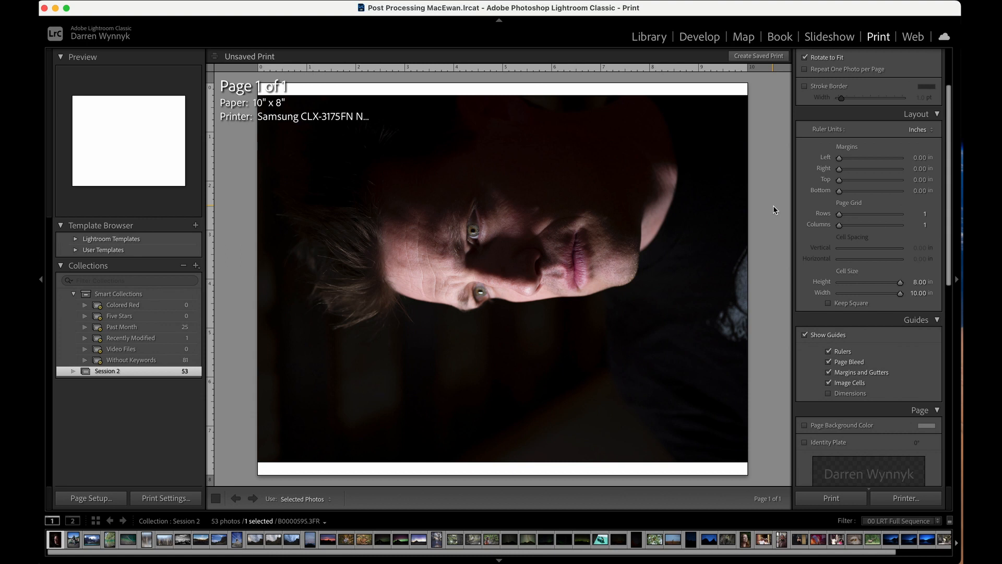
scroll(853, 248, "up", 1)
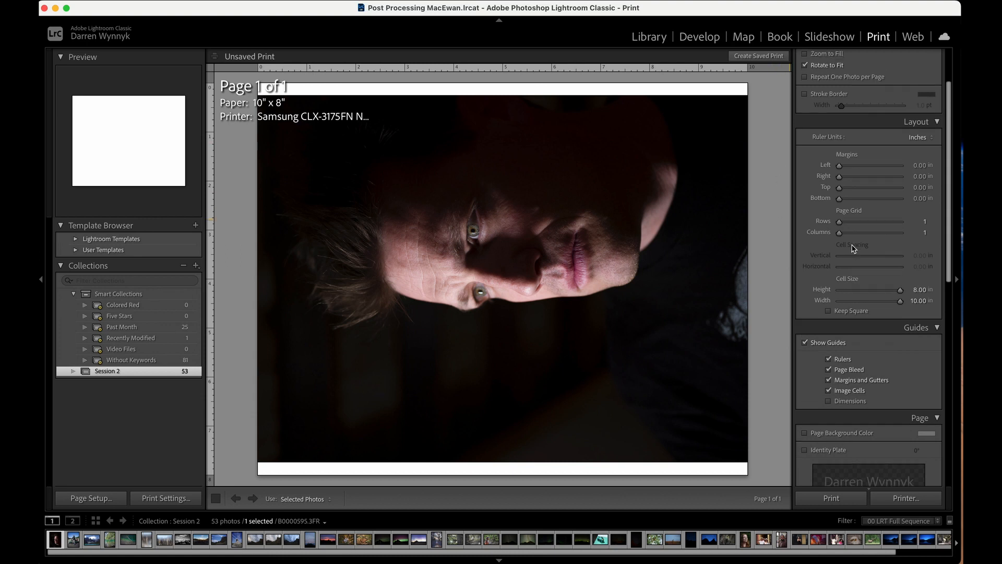
scroll(853, 247, "up", 3)
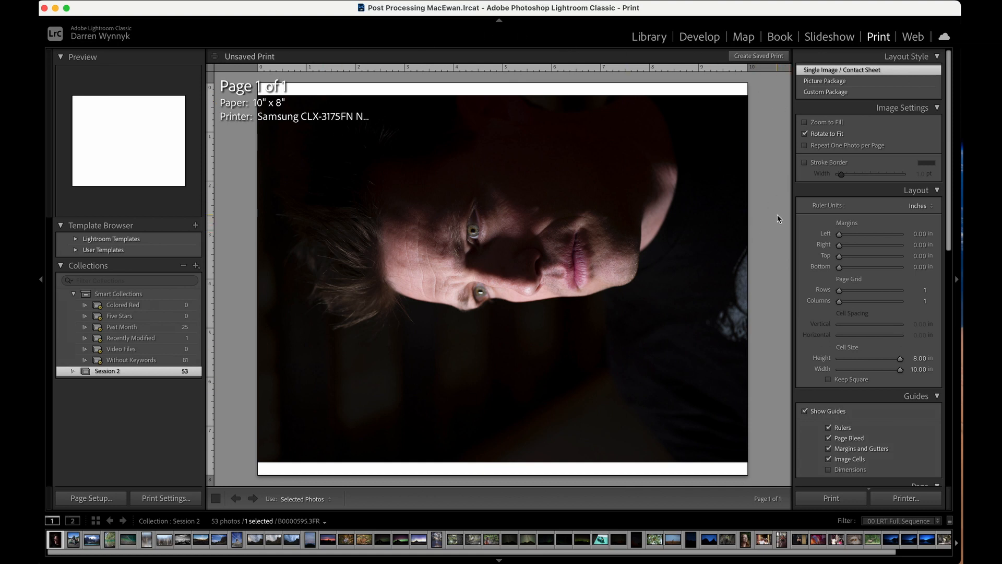
- Open the Web module and review its gallery templates, collections, color palette and appearance settings
left_click(917, 41)
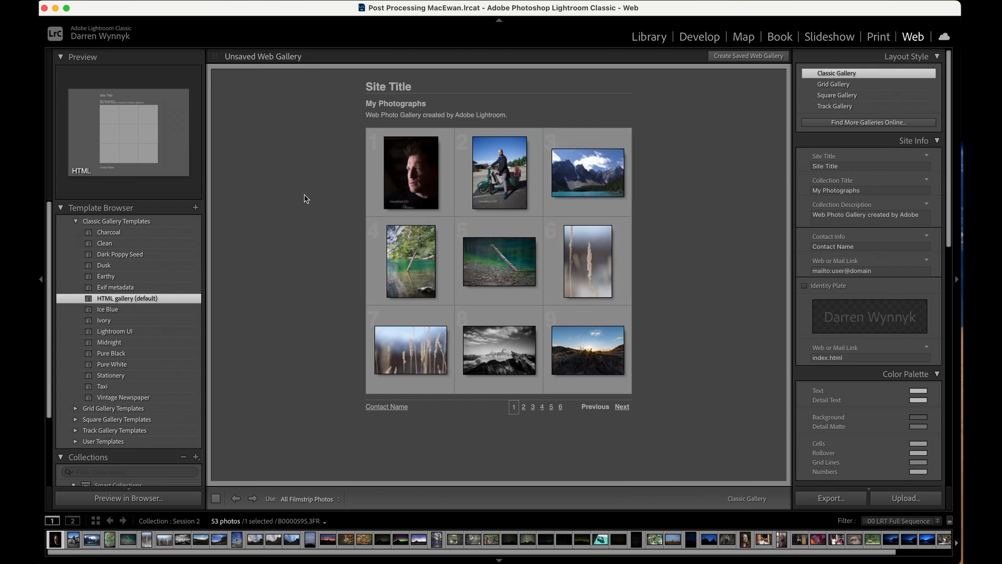
scroll(114, 282, "down", 3)
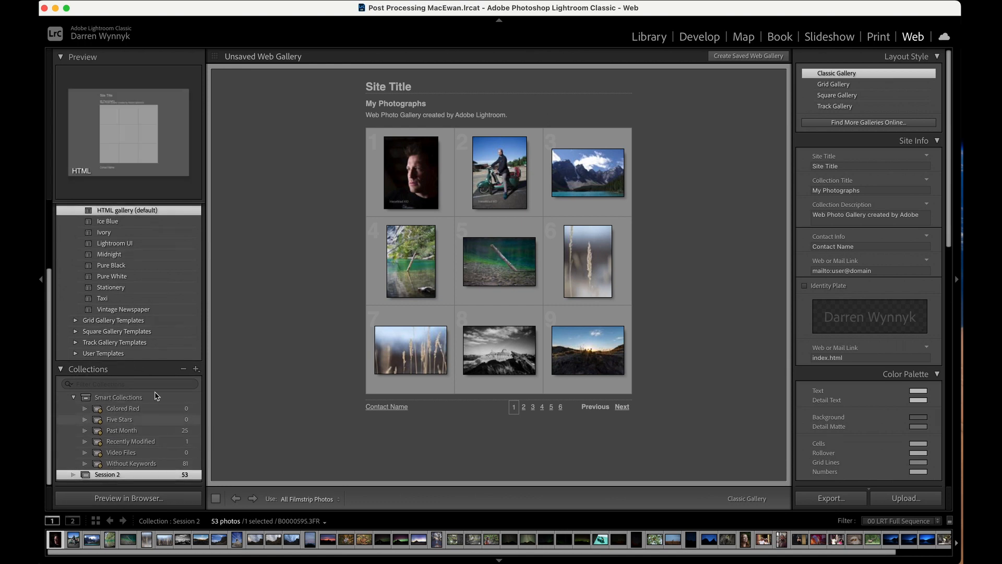
scroll(842, 159, "down", 10)
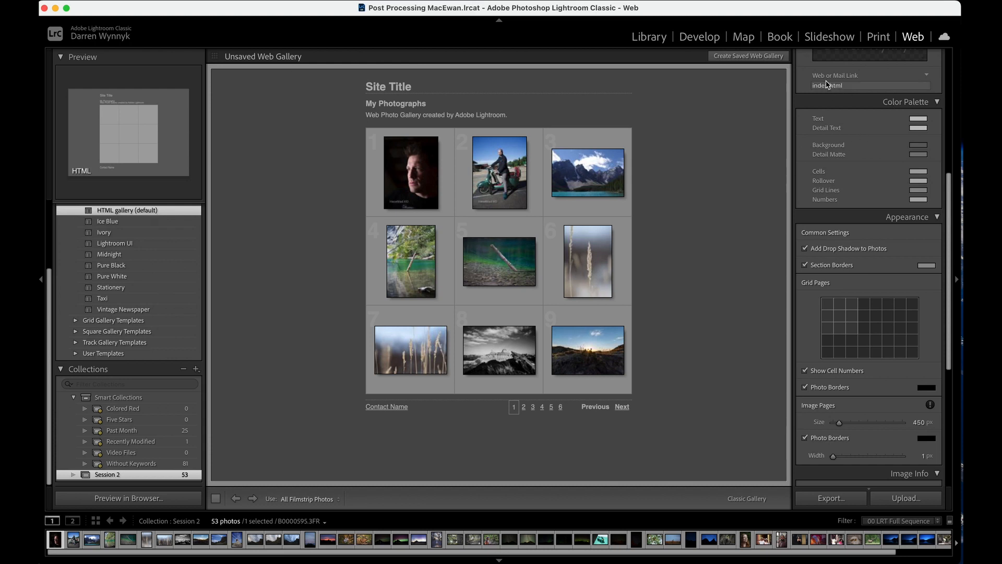
- Check the cloud storage and sync status, and return to the Library module
left_click(945, 36)
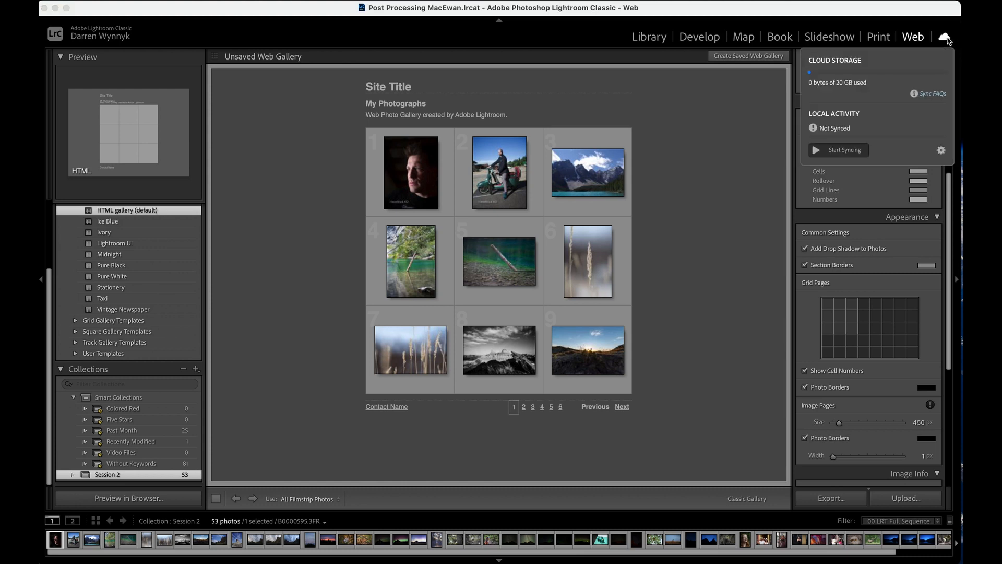
left_click(646, 38)
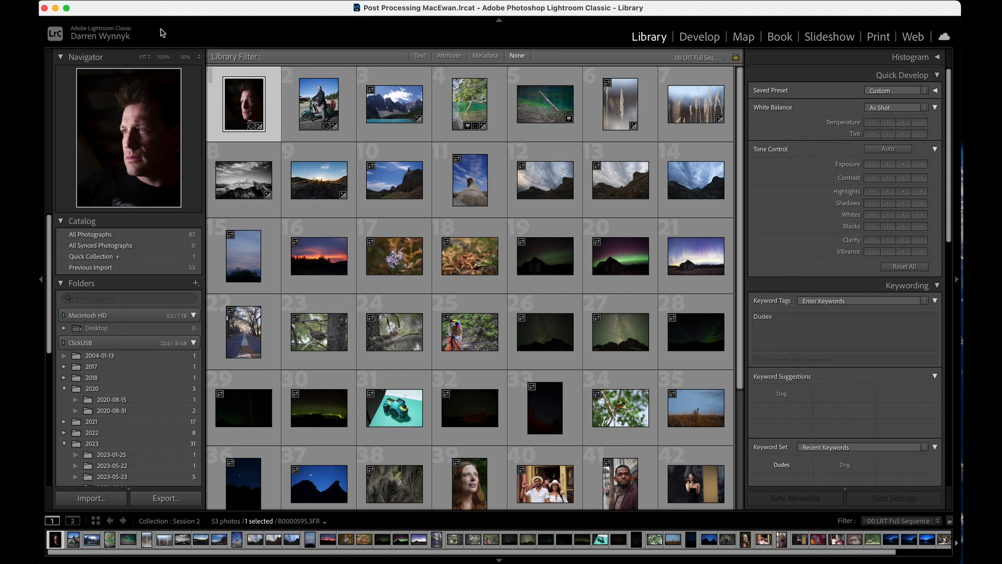
- Collapse the module picker strip to enlarge the workspace and expand it again
left_click(500, 23)
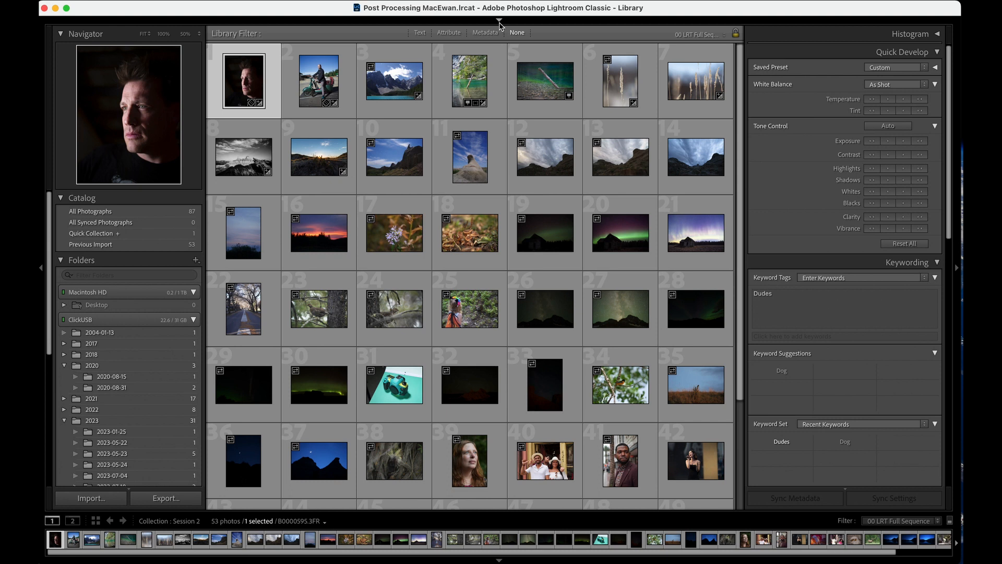
left_click(499, 23)
left_click(500, 24)
left_click(499, 20)
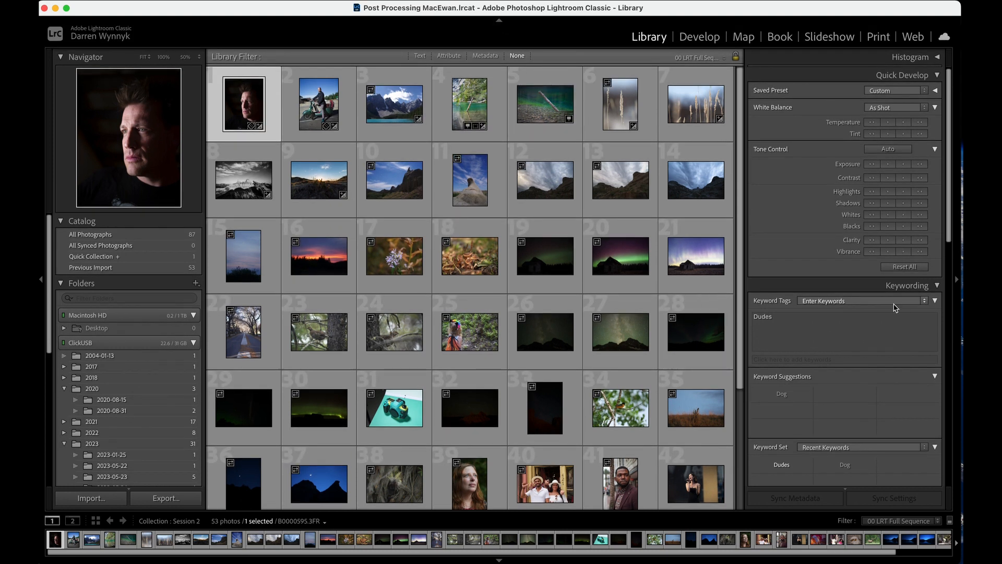
- Collapse the panel group holding Quick Develop and Keywording, reveal it temporarily, and restore it permanently
left_click(958, 281)
left_click(958, 285)
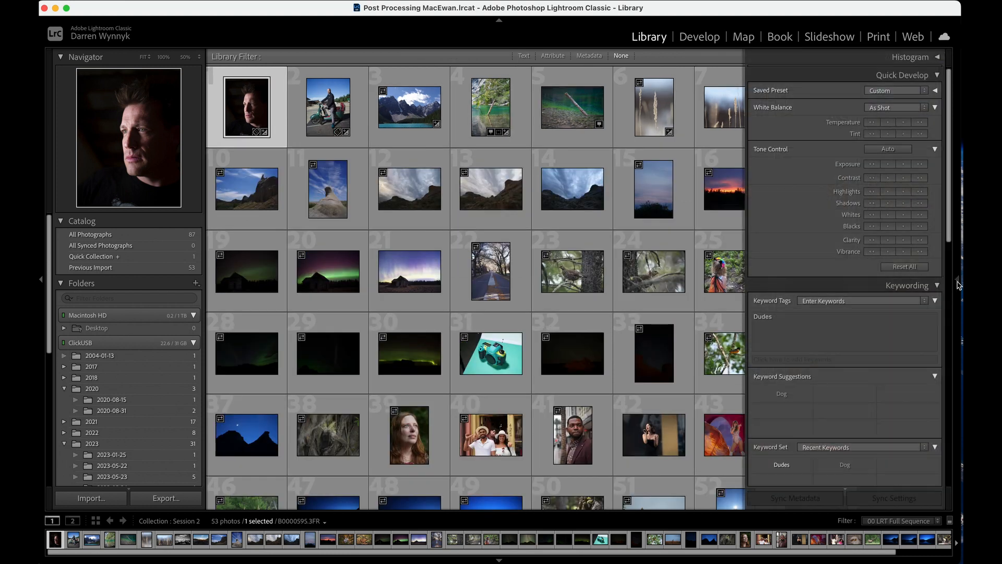
left_click(959, 285)
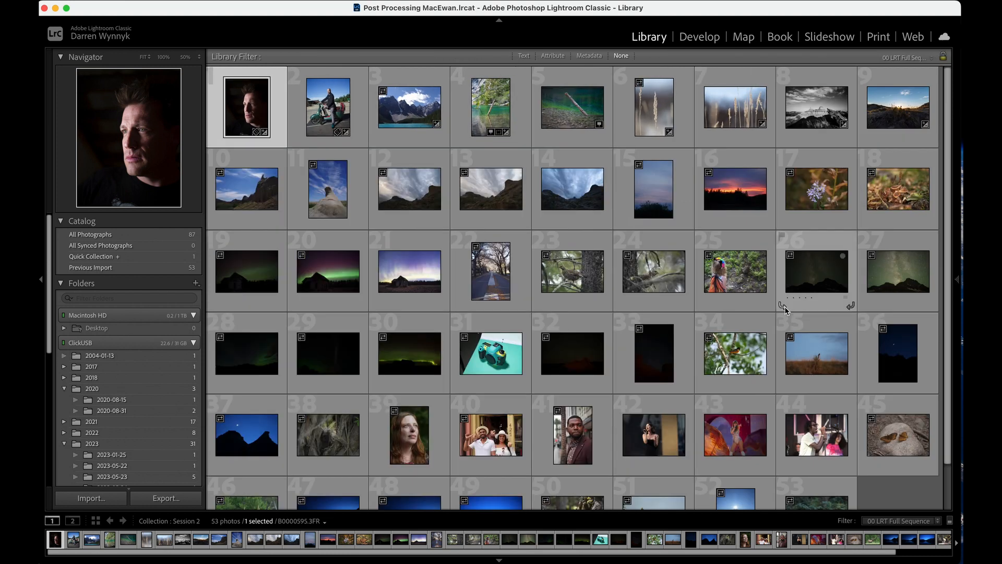
mouse_move(959, 286)
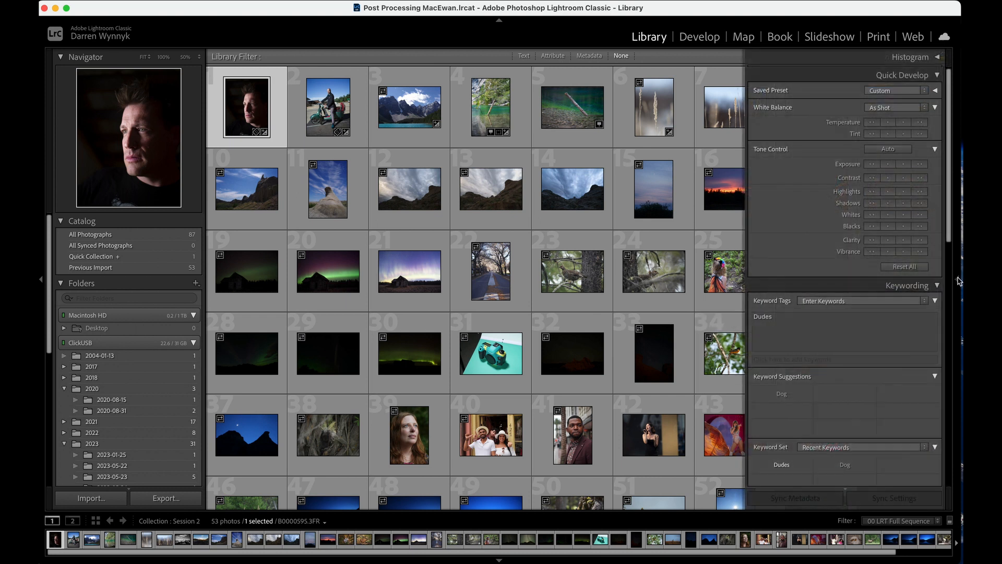
left_click(960, 282)
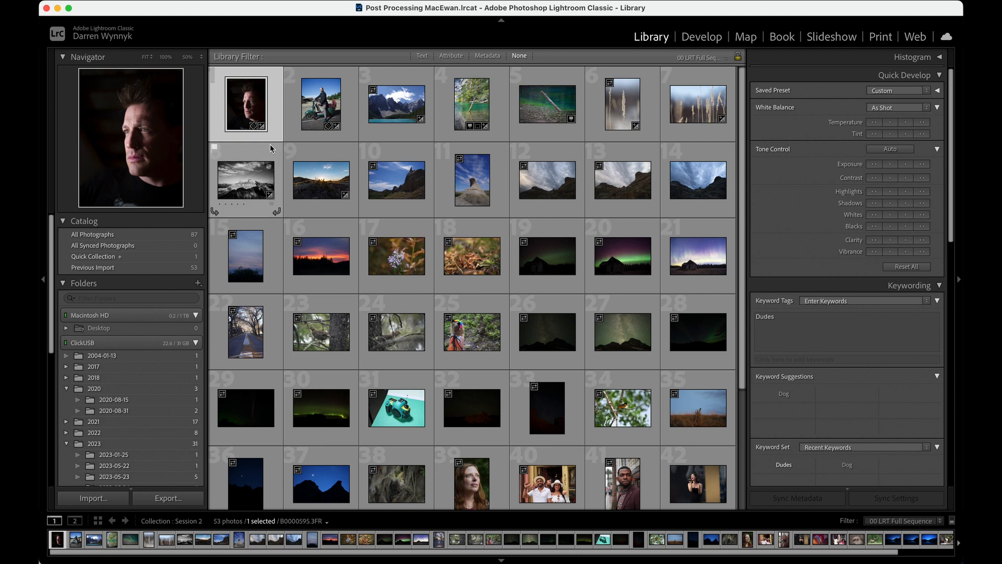
- Select the scooter photo, reselect the dark portrait, and enlarge the portrait from Fit to Fill zoom
left_click(317, 119)
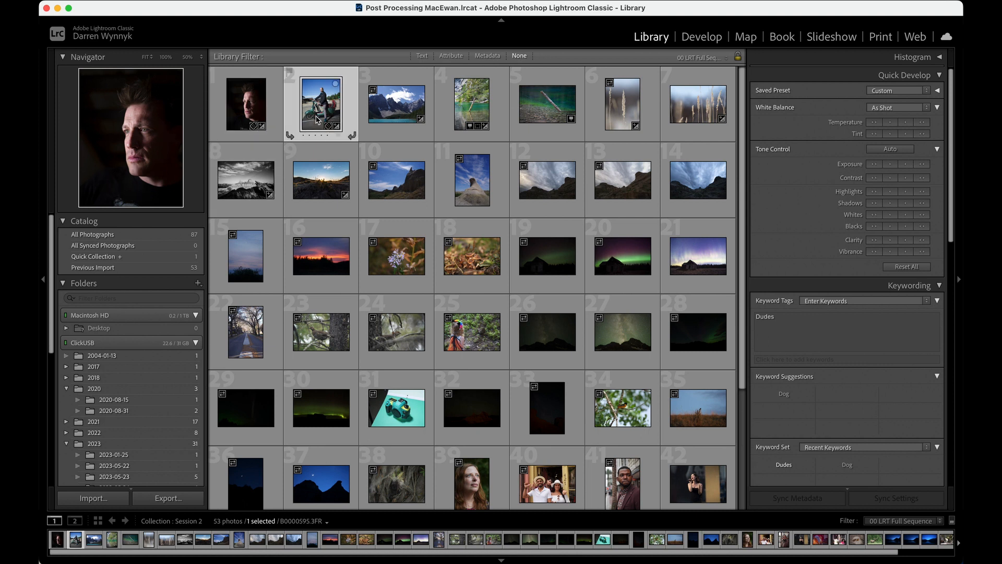
left_click(252, 116)
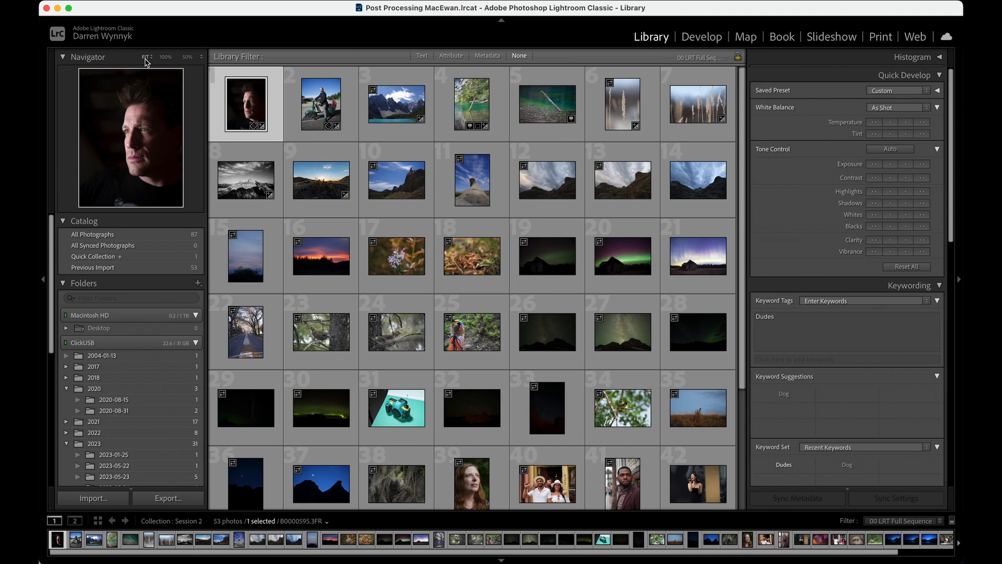
left_click(146, 62)
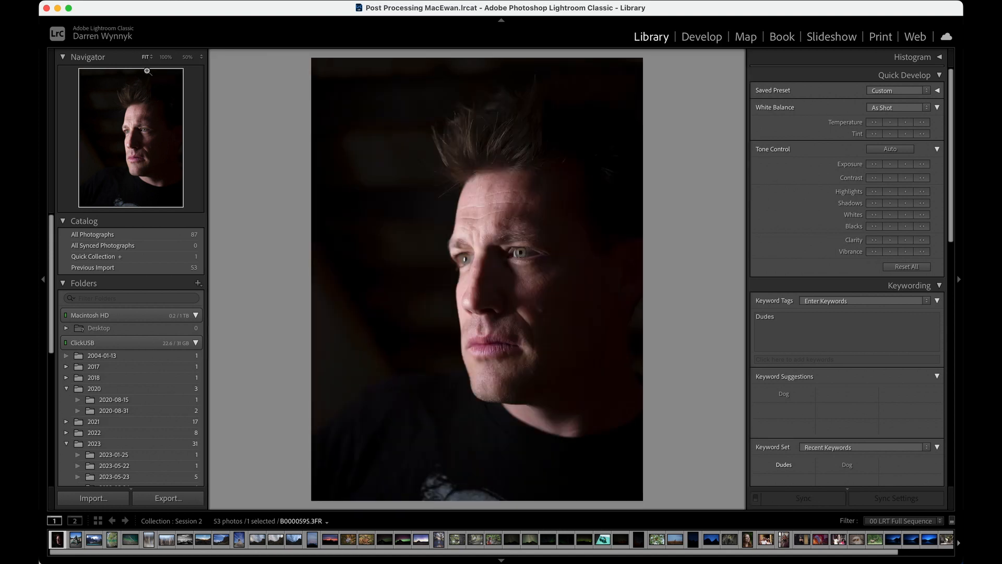
left_click(147, 57)
left_click(152, 66)
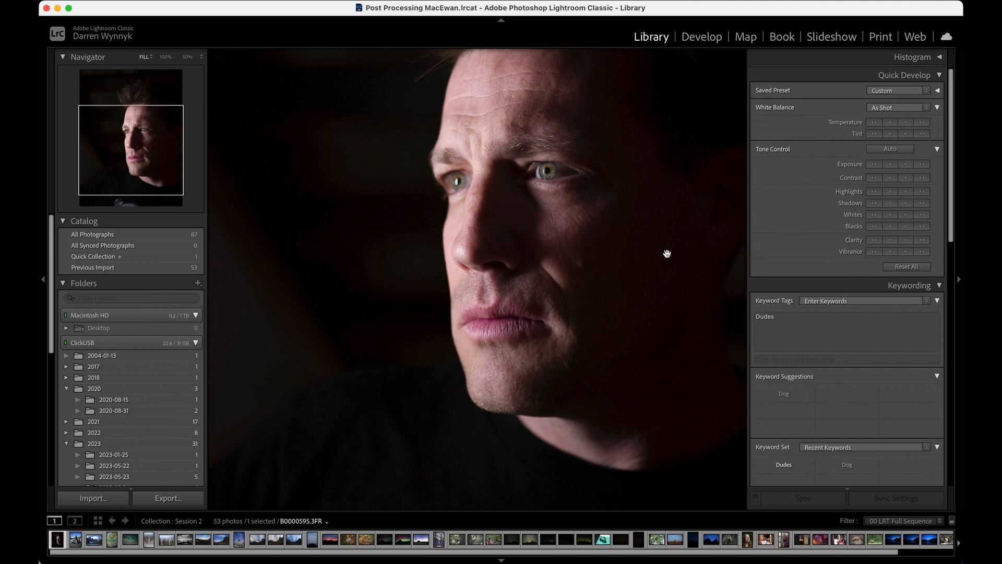
- Return the dark portrait to Fit zoom, magnify its upper area to 50%, and restore the Fit view
left_click(152, 59)
left_click(151, 45)
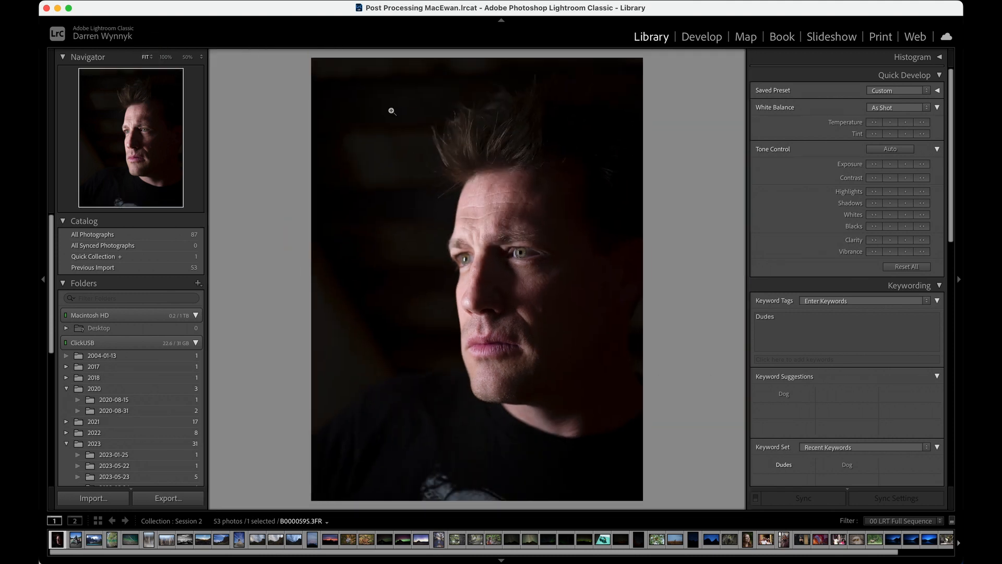
left_click(379, 59)
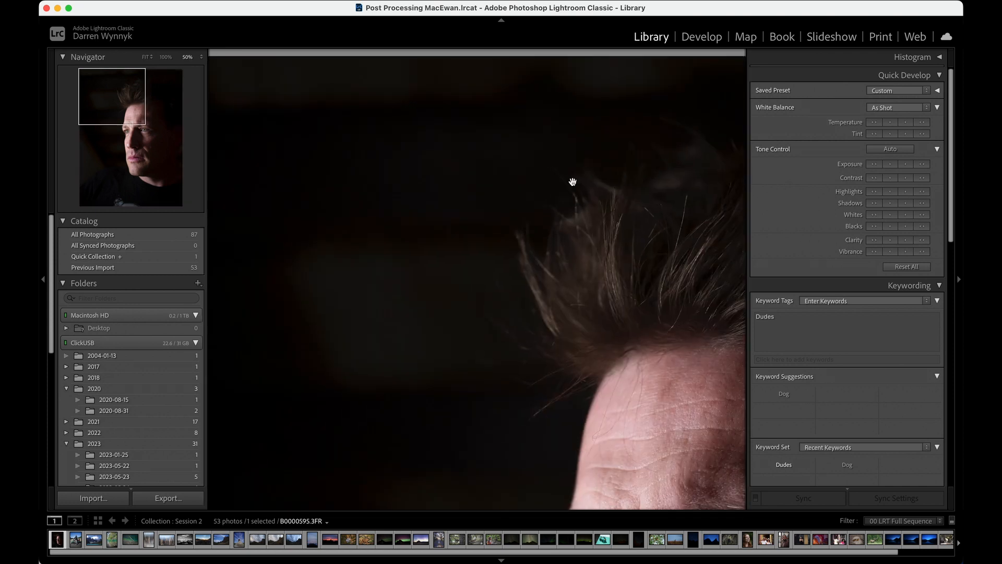
left_click(519, 291)
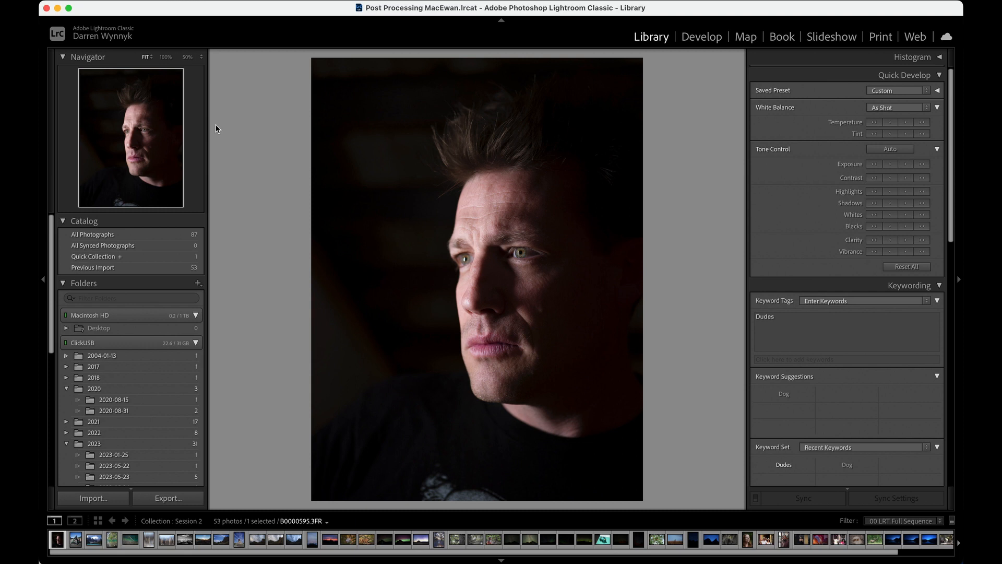
- Examine the portrait's hair at 100% zoom and return to the Fit view
left_click(170, 58)
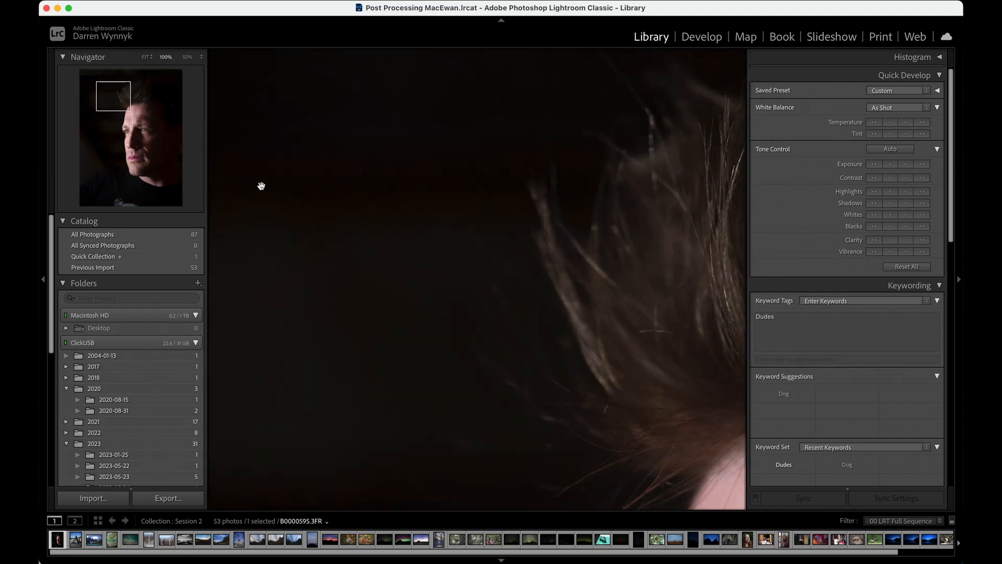
left_click_drag(403, 270, 264, 234)
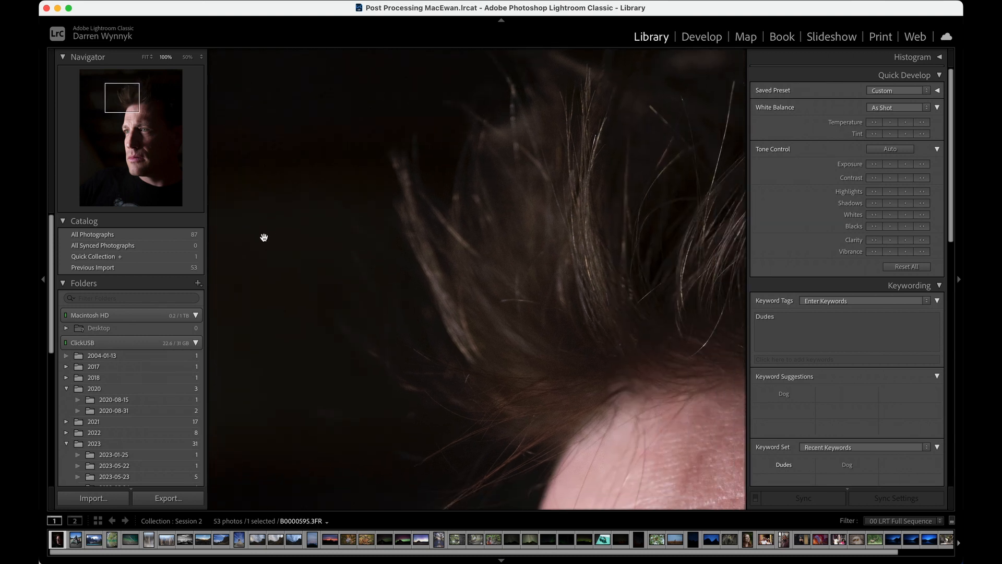
left_click_drag(467, 202, 376, 234)
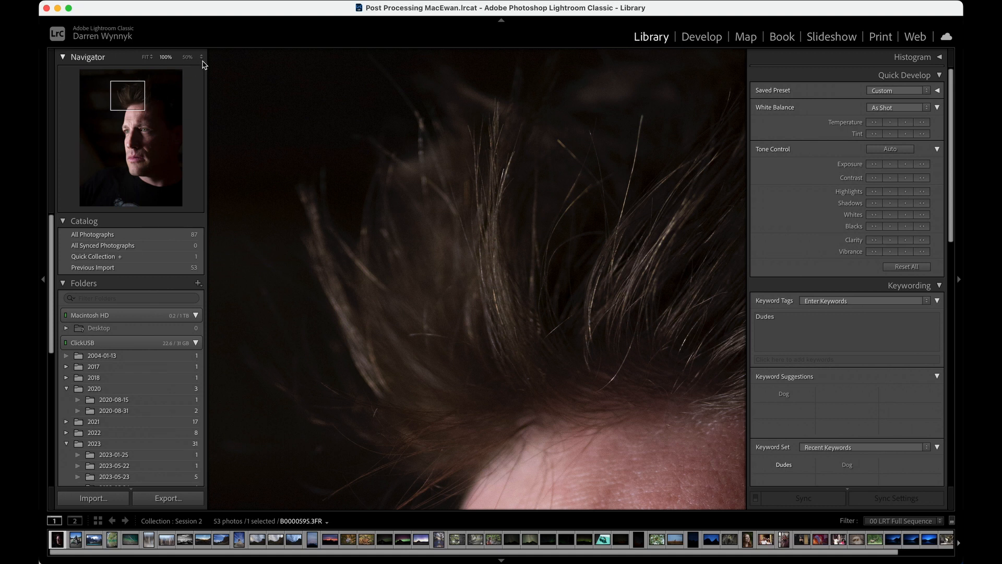
left_click(343, 145)
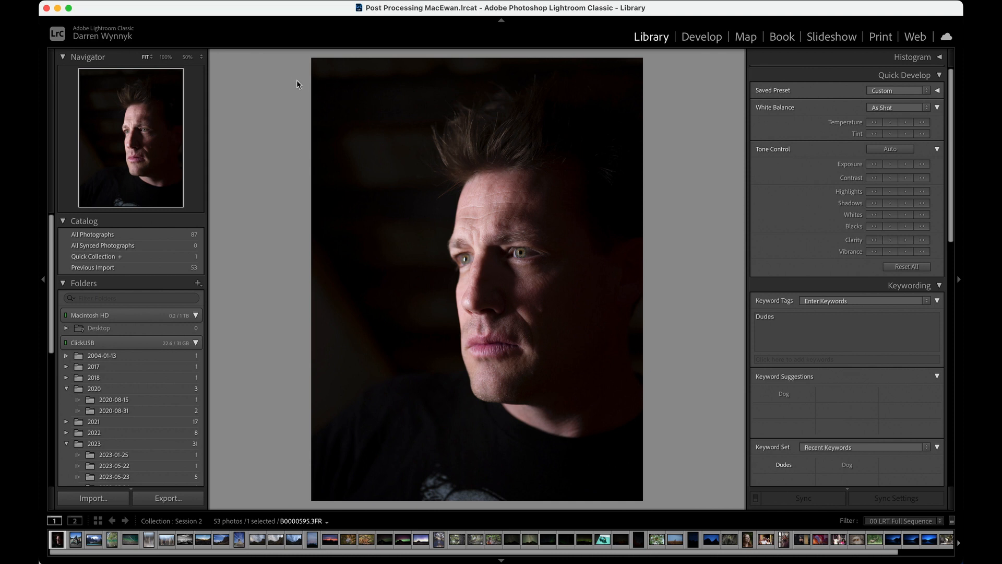
- Zoom to 100% on the dark background beside the face, look around that area, and return to Fit
left_click(395, 165)
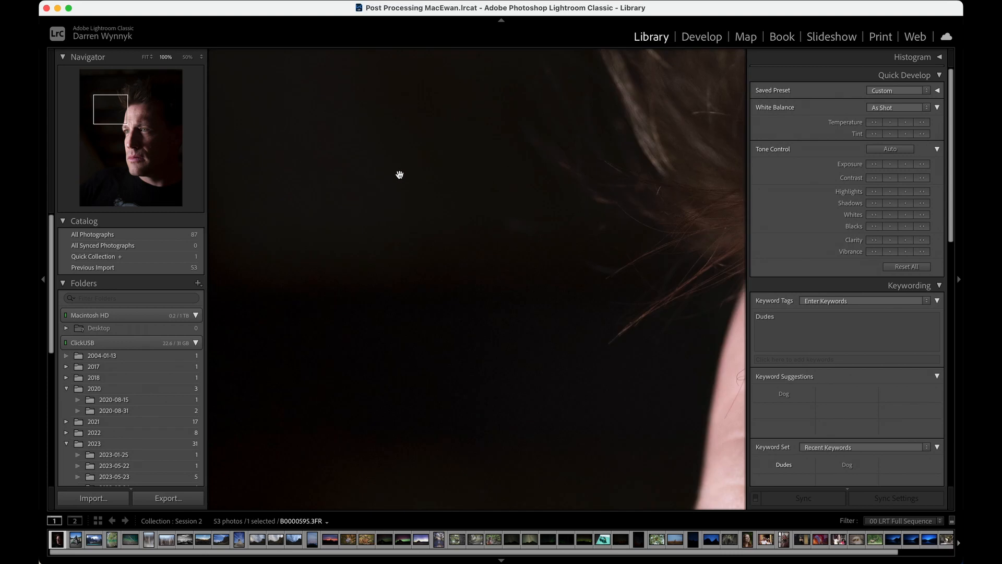
left_click_drag(399, 172, 313, 127)
left_click_drag(361, 162, 378, 198)
left_click(379, 195)
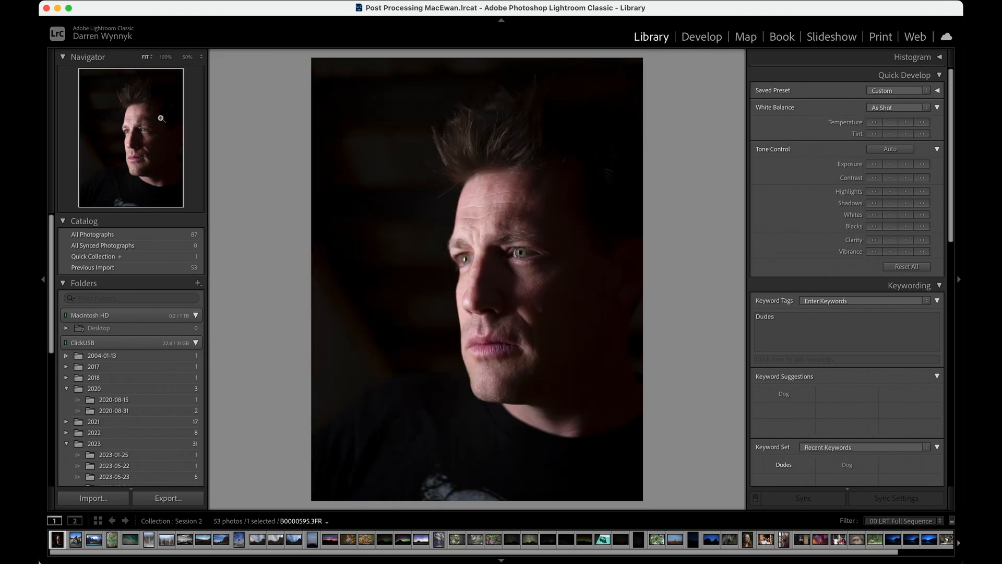
- View the portrait's hair and forehead at 50%, toggle to Fit, and zoom back to 50% near the eyes
left_click(189, 57)
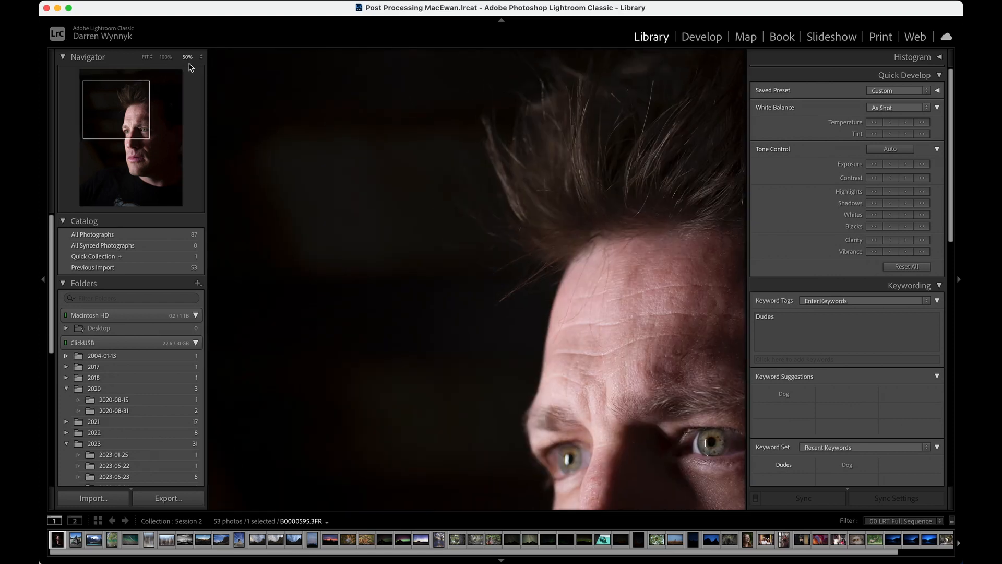
left_click_drag(302, 112, 357, 209)
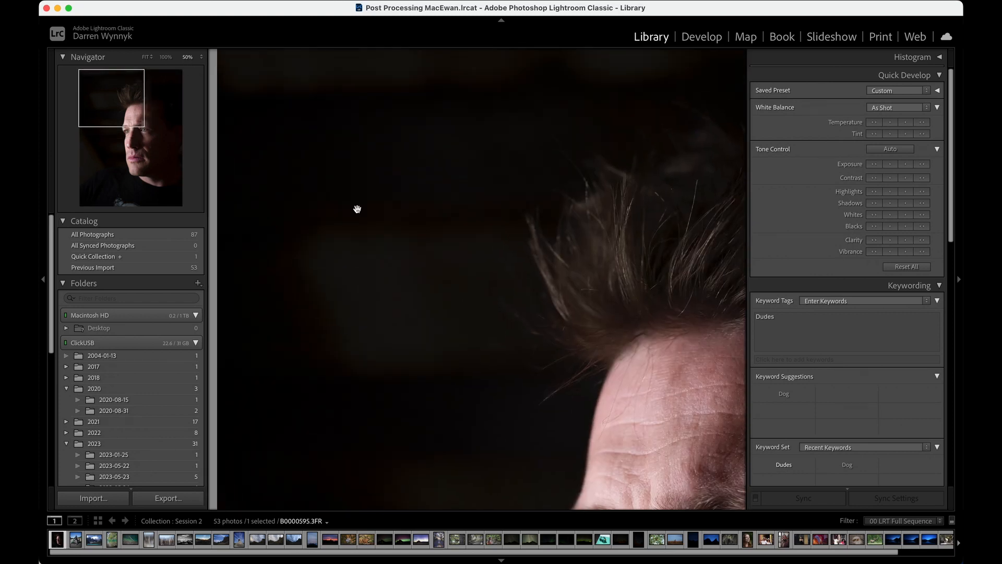
left_click(381, 200)
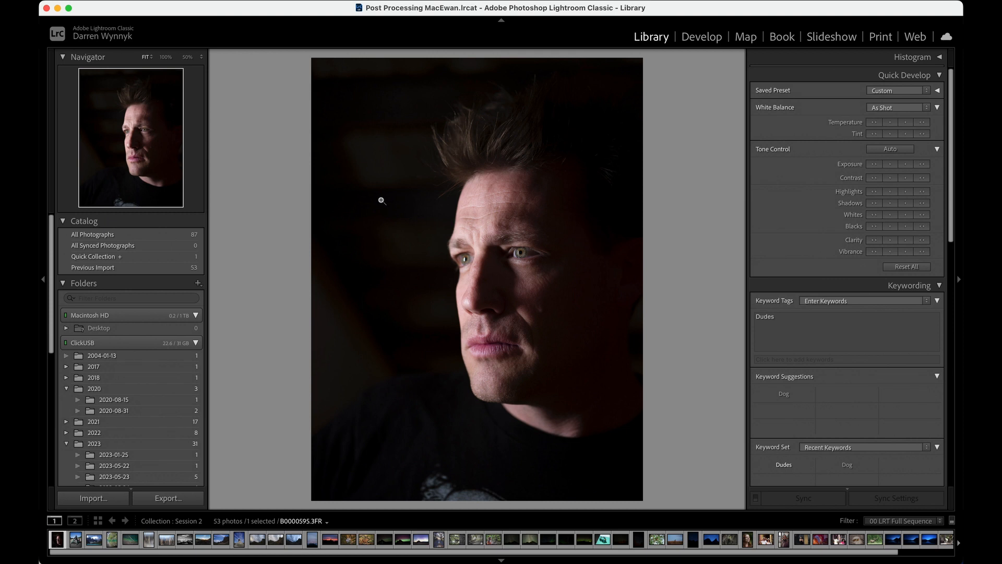
left_click(389, 199)
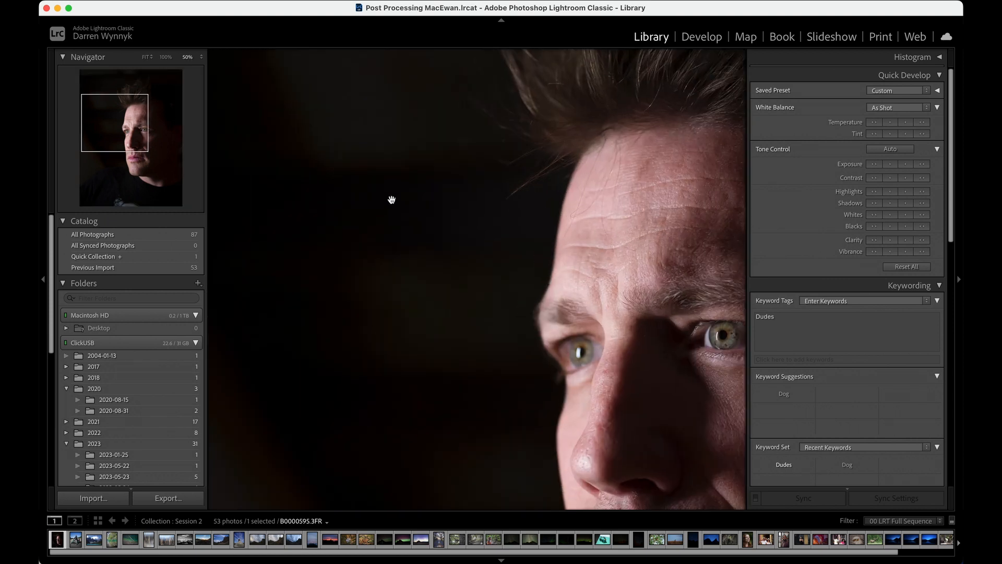
- Review the Navigator's custom zoom ratios and set the ratio to 1600%
left_click(202, 58)
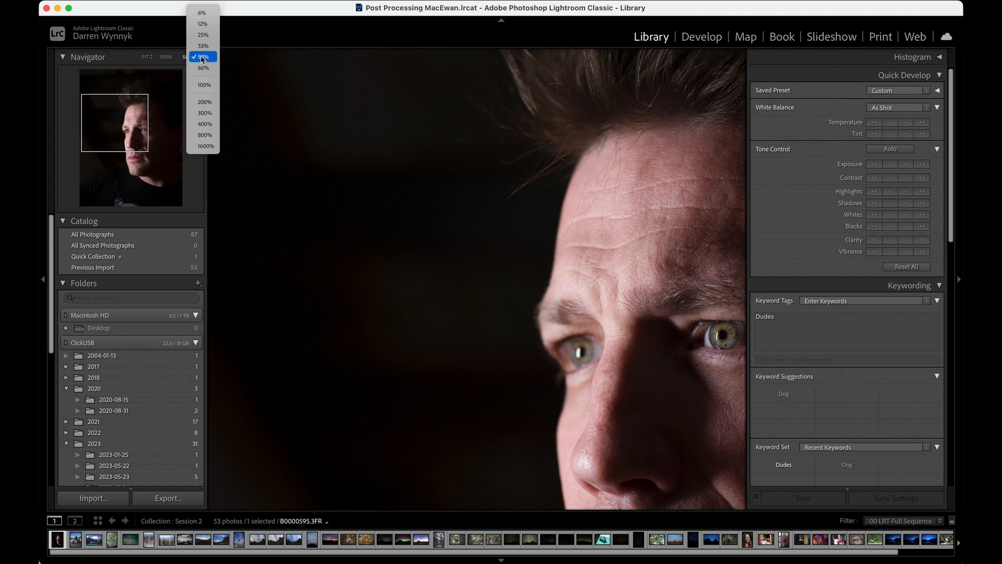
left_click(203, 59)
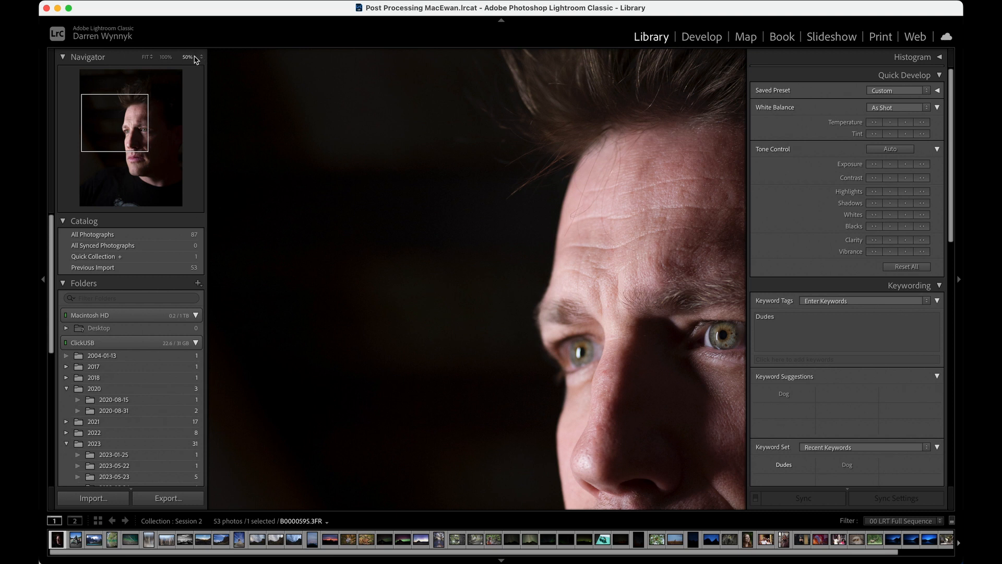
left_click(202, 59)
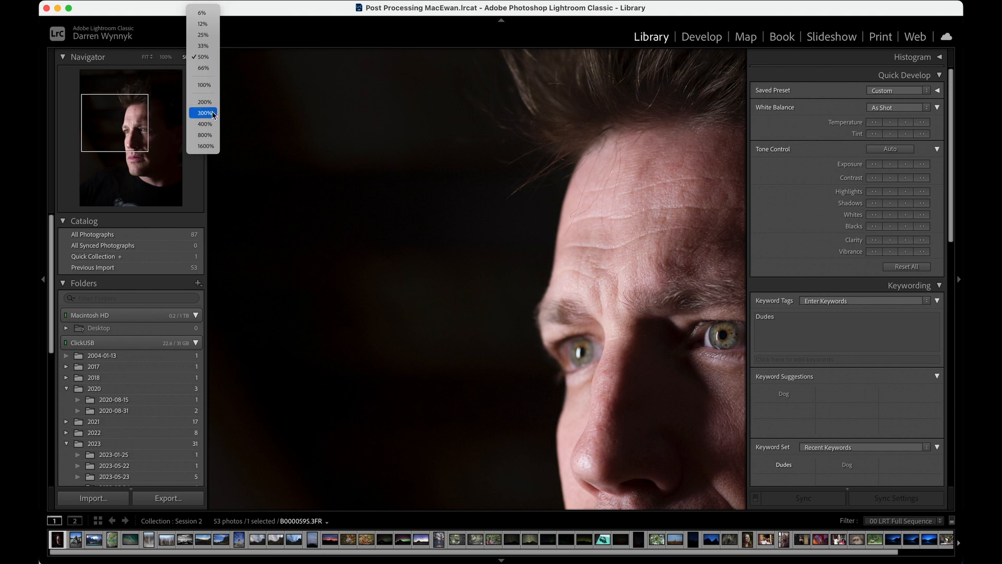
left_click(213, 151)
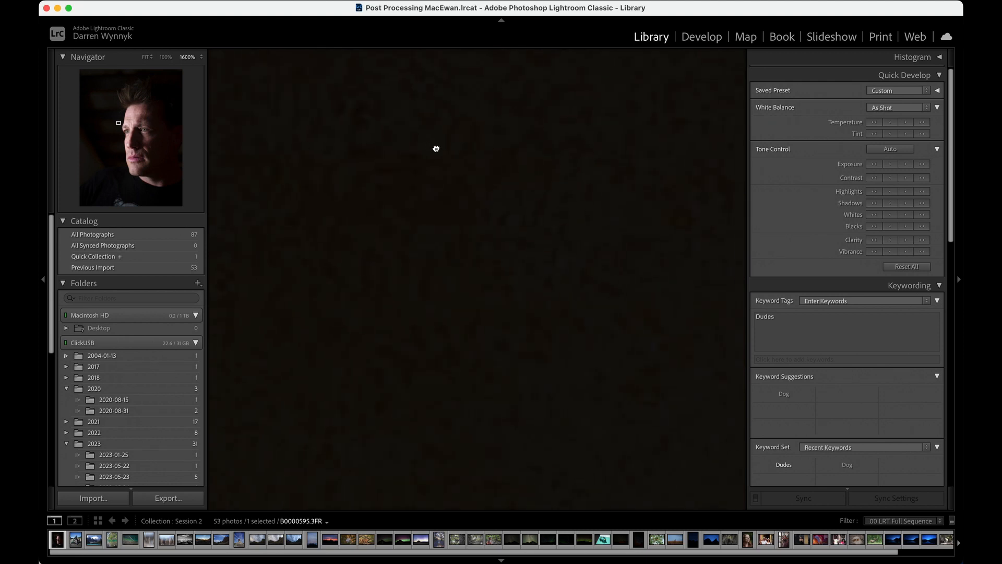
- Set the Navigator's custom zoom ratio to 6% and toggle the portrait between that size and Fit
left_click(189, 56)
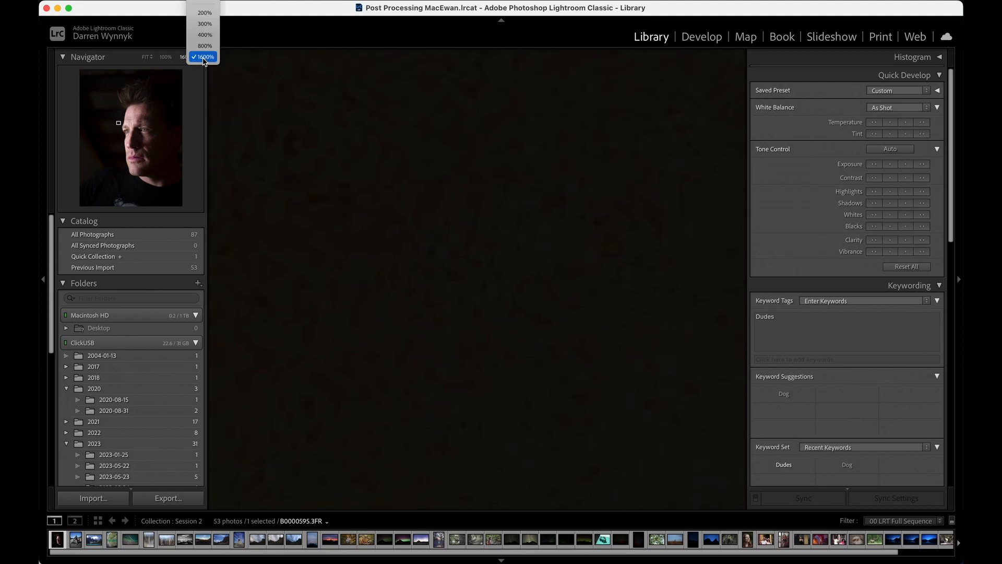
left_click(203, 4)
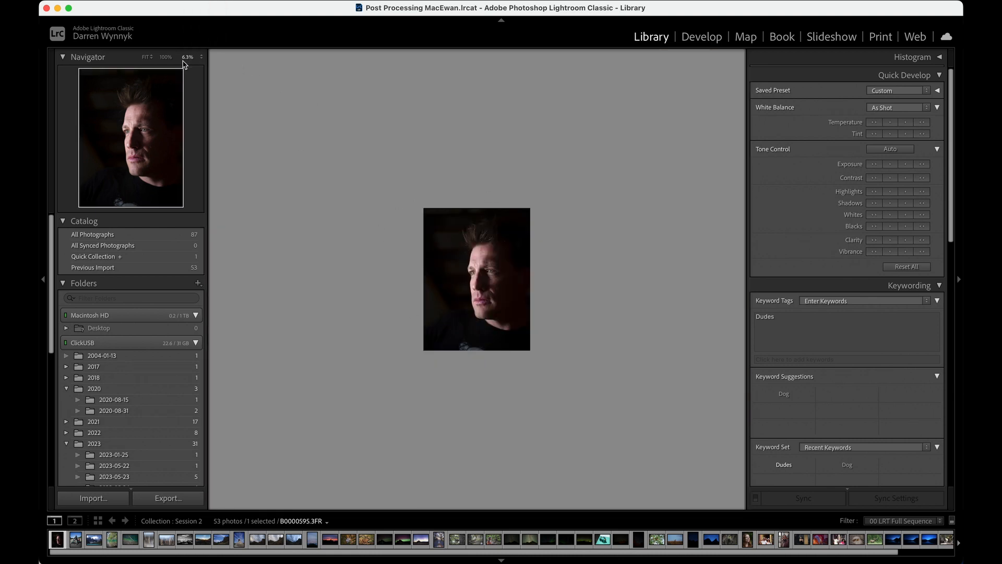
left_click(465, 240)
left_click(466, 240)
left_click(465, 240)
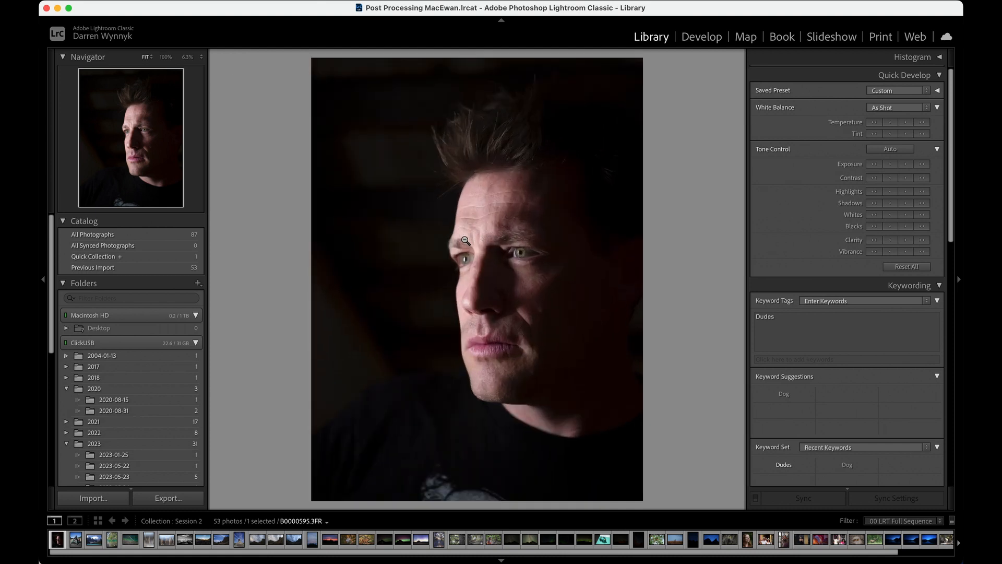
- Switch the portrait repeatedly between Fit and the smallest custom zoom, and compare it with the 100% view
left_click(465, 240)
left_click(465, 240)
left_click(401, 204)
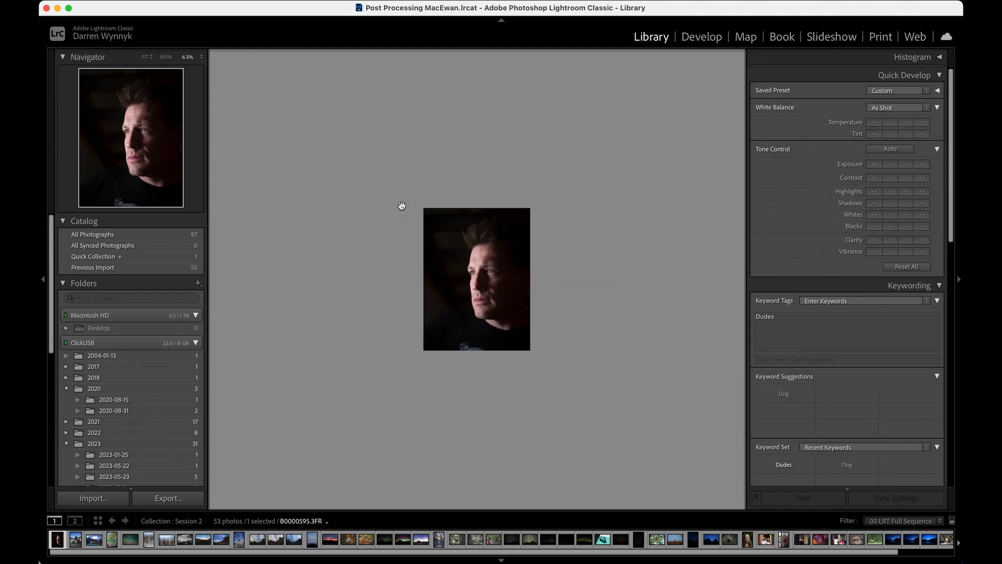
left_click(467, 252)
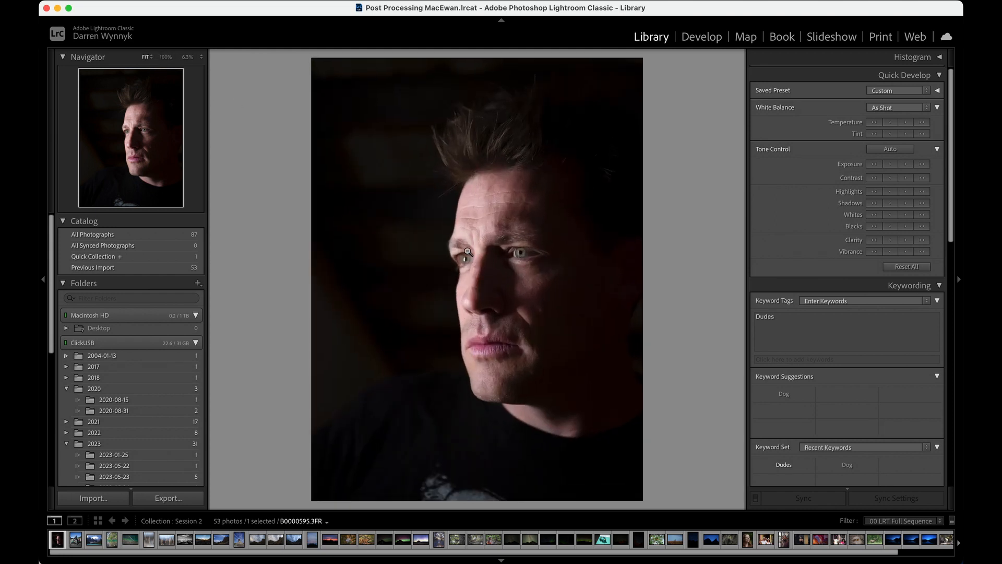
left_click(408, 249)
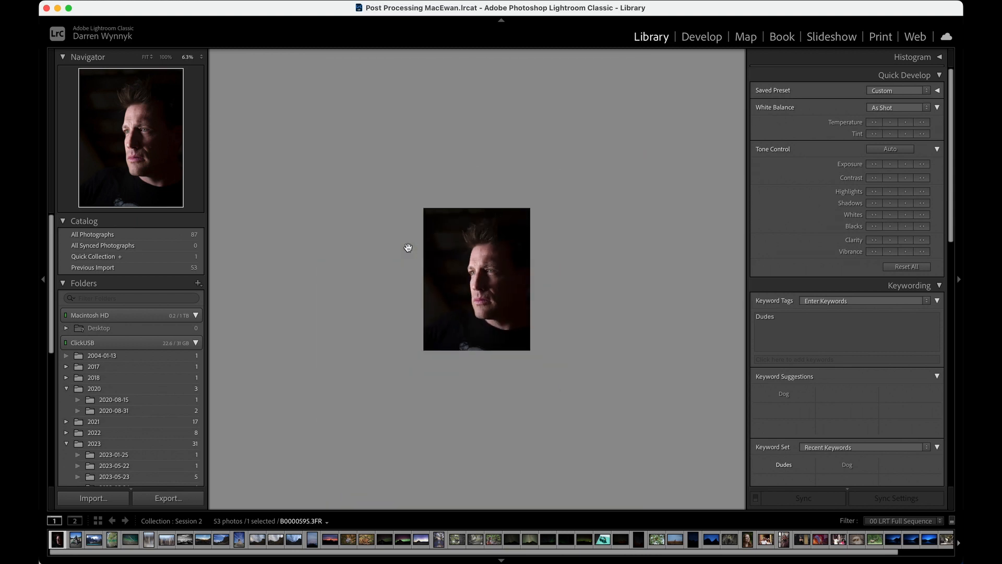
left_click(441, 249)
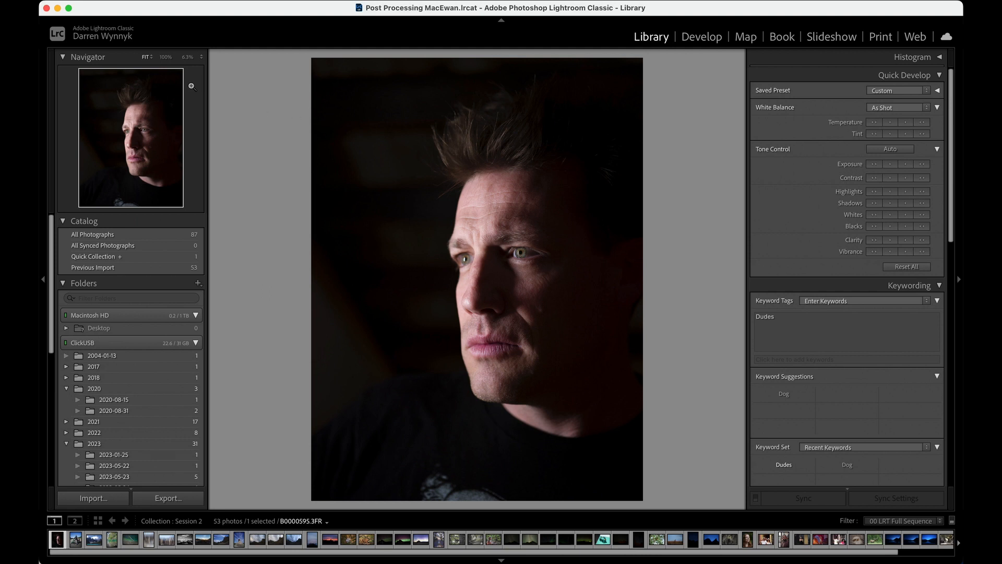
left_click(168, 59)
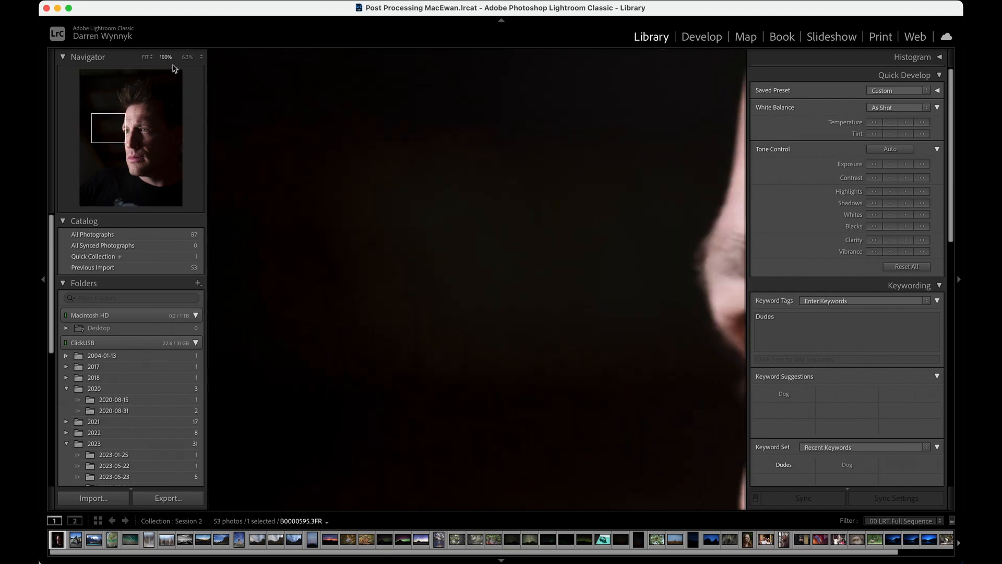
left_click(408, 202)
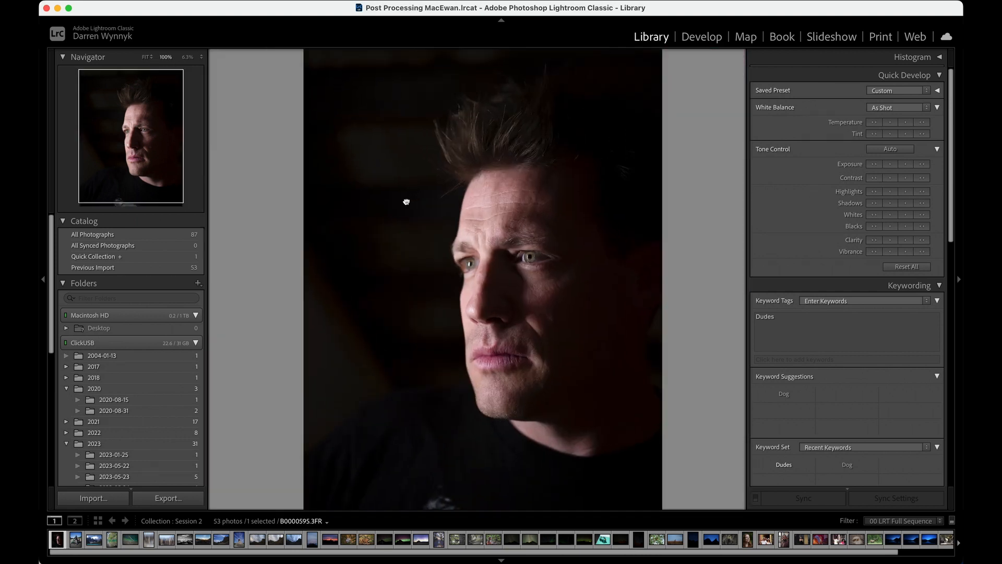
- Show the photo grid and reopen the dark portrait in Loupe view, two times in a row
key("g")
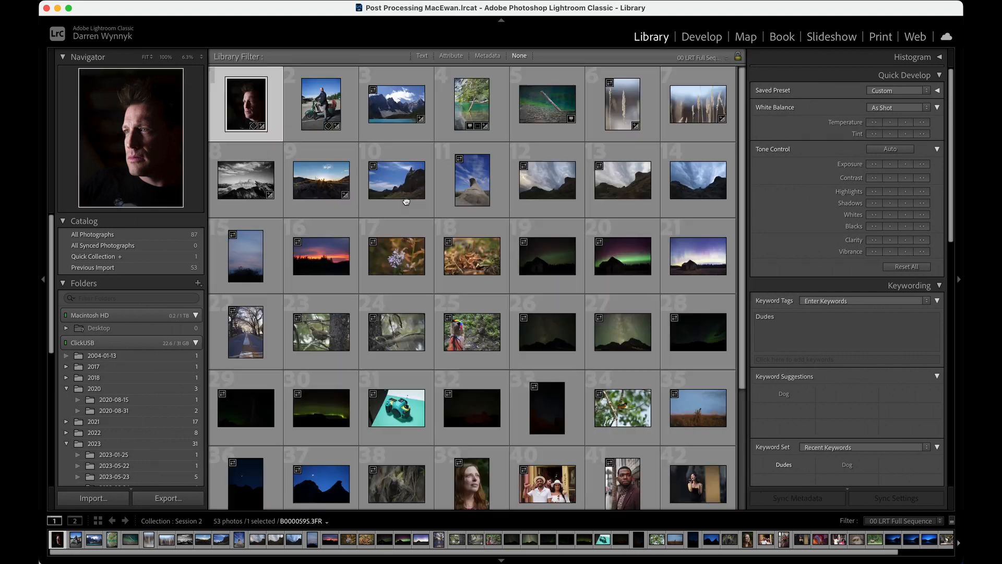
double_click(250, 98)
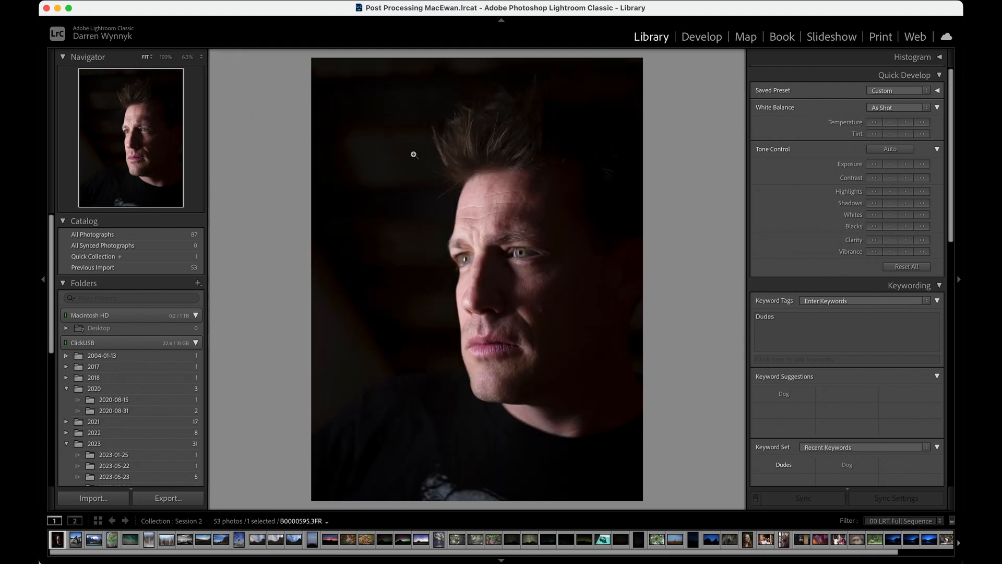
key("g")
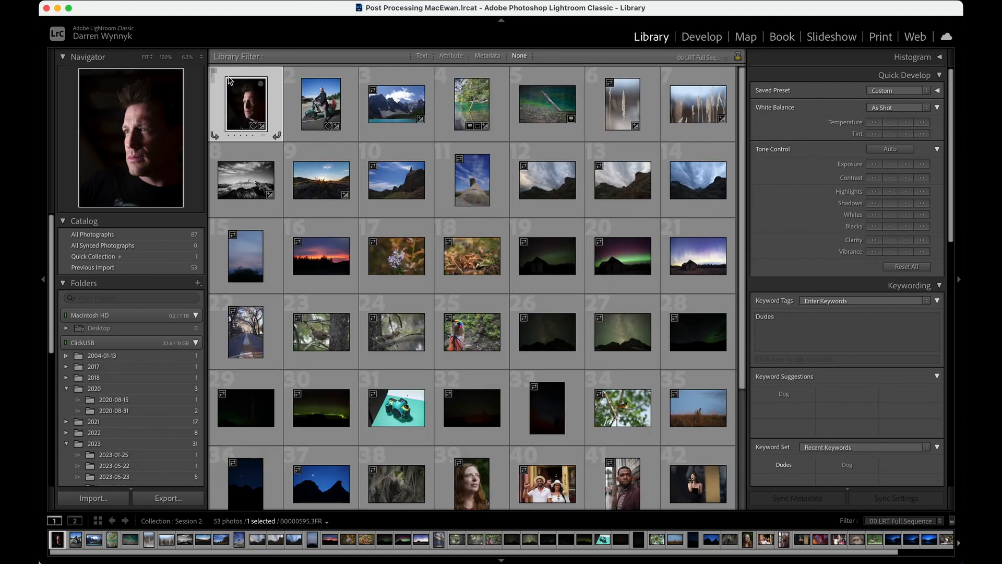
double_click(242, 95)
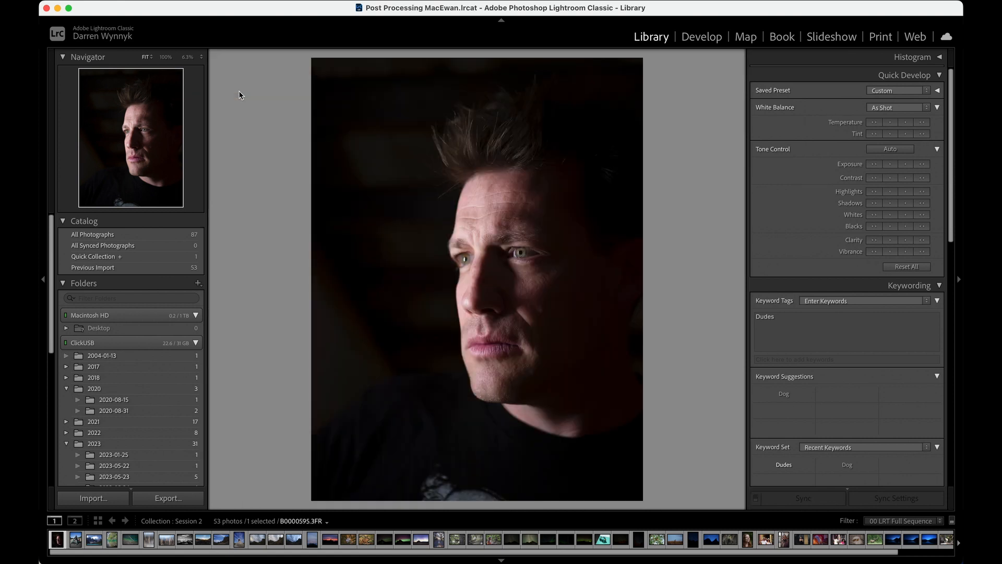
- Set the Navigator's custom zoom ratio to 200%, view the forehead at that magnification, return to Fit, and magnify the background
left_click(187, 57)
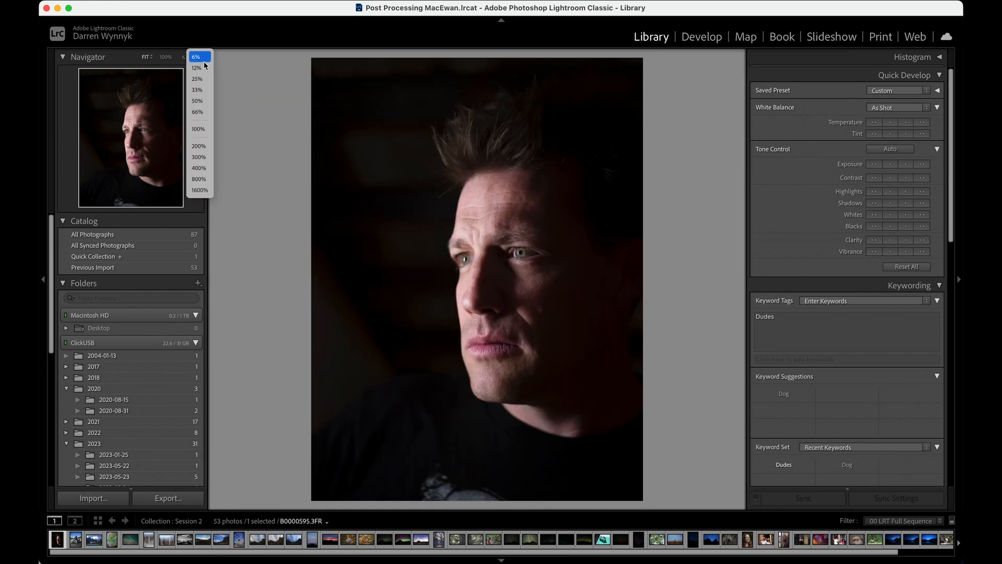
left_click(202, 146)
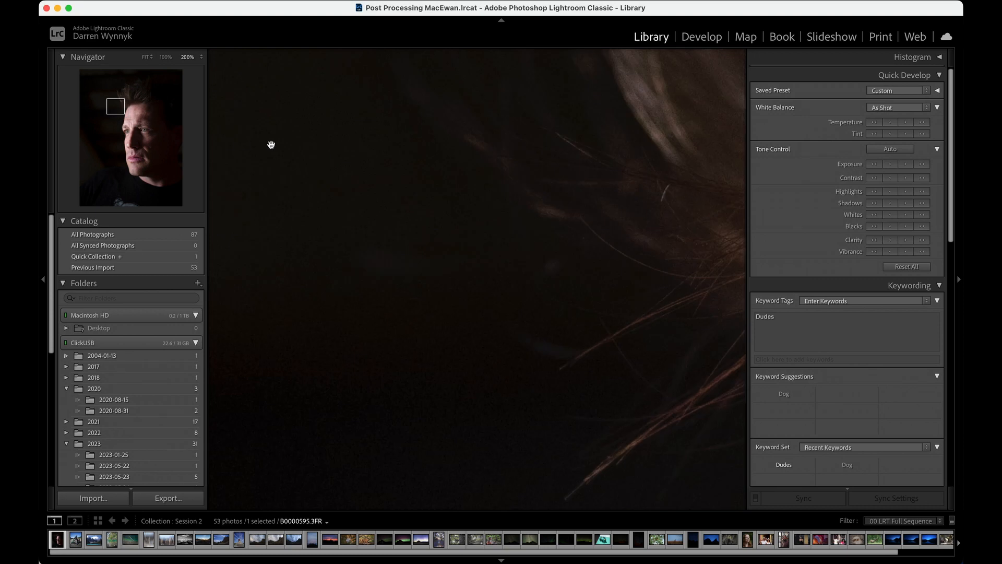
left_click(498, 204)
left_click(498, 204)
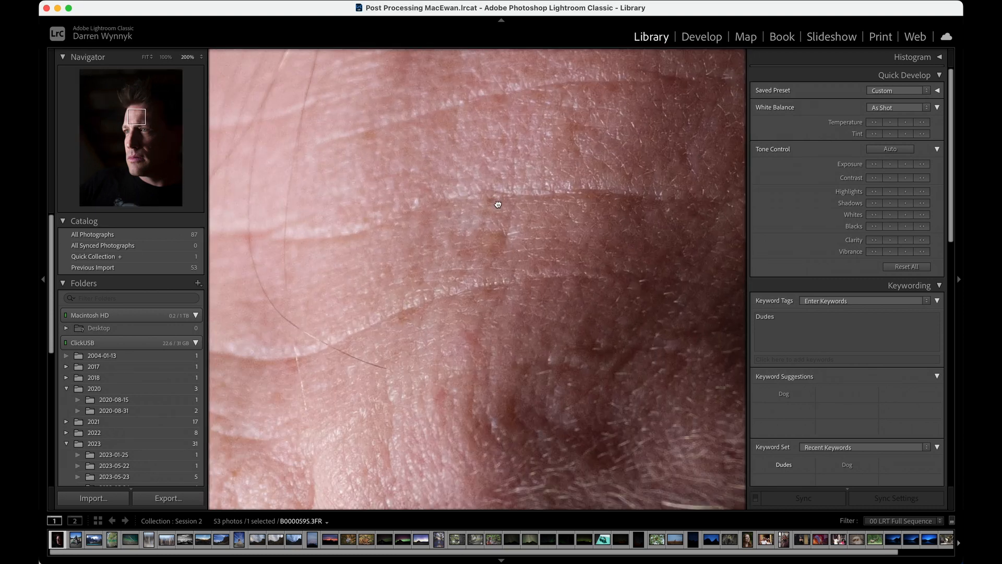
left_click(498, 204)
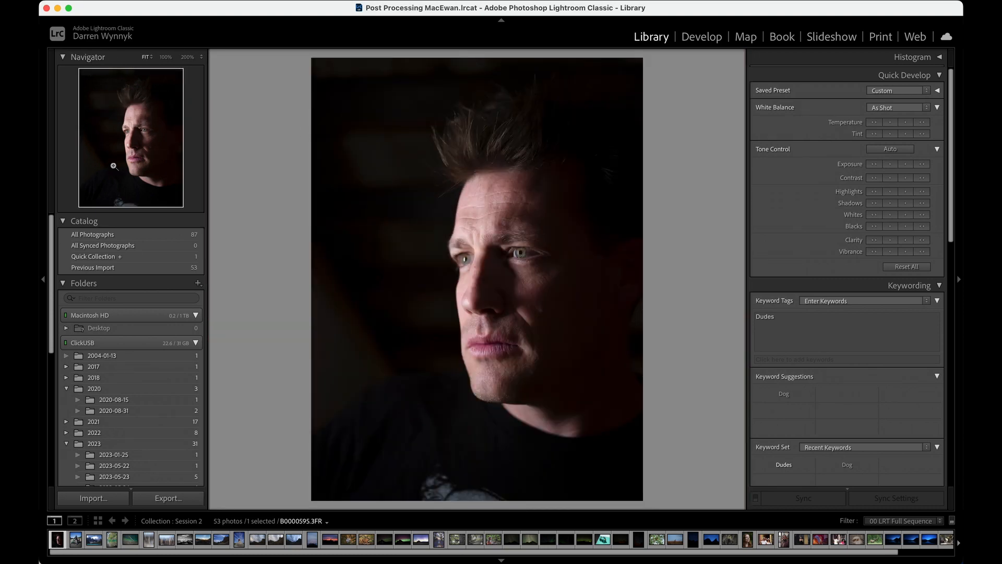
left_click(391, 186)
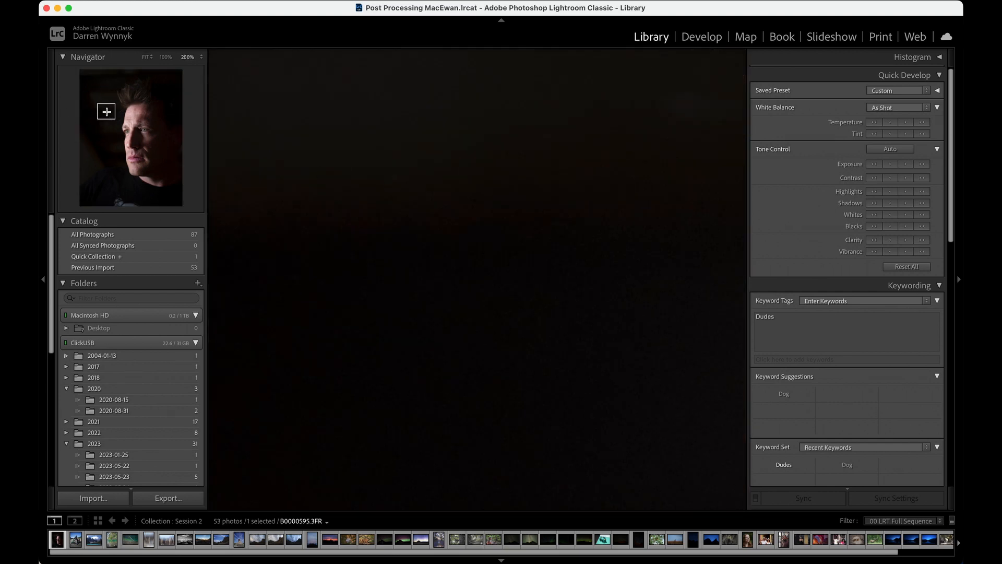
- Shift the 200% view from the dark background to the hair, return to Fit, and show the photo grid
mouse_move(104, 113)
left_mouse_down()
mouse_move(119, 113)
mouse_move(105, 107)
mouse_move(96, 119)
mouse_move(154, 123)
mouse_move(140, 99)
mouse_move(152, 94)
mouse_move(122, 107)
left_mouse_up()
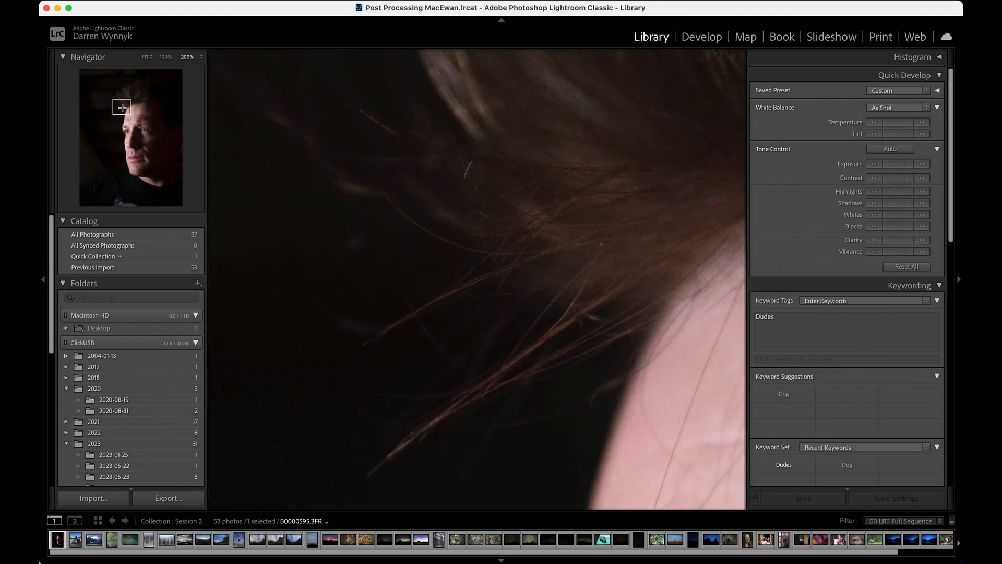
left_click(272, 114)
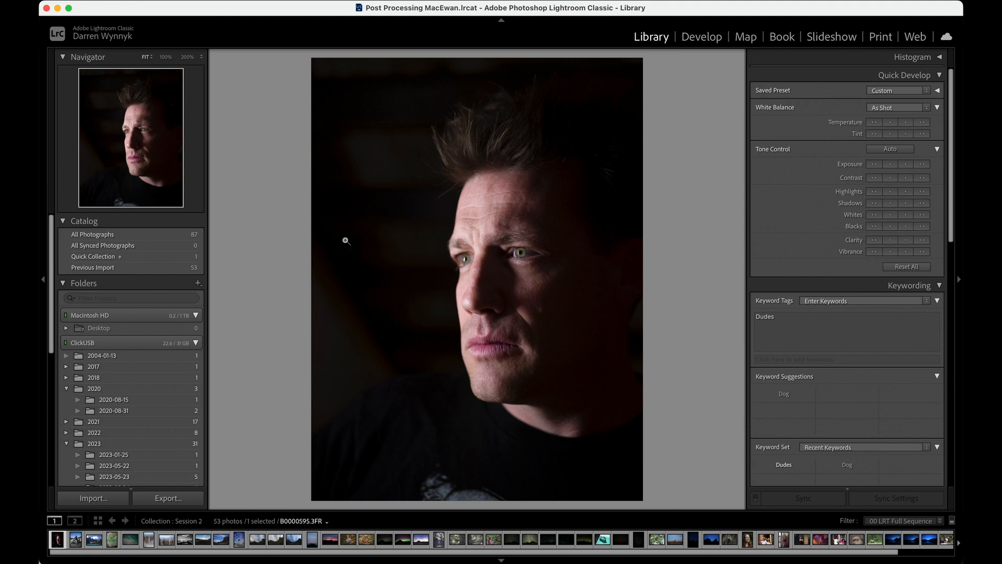
key("g")
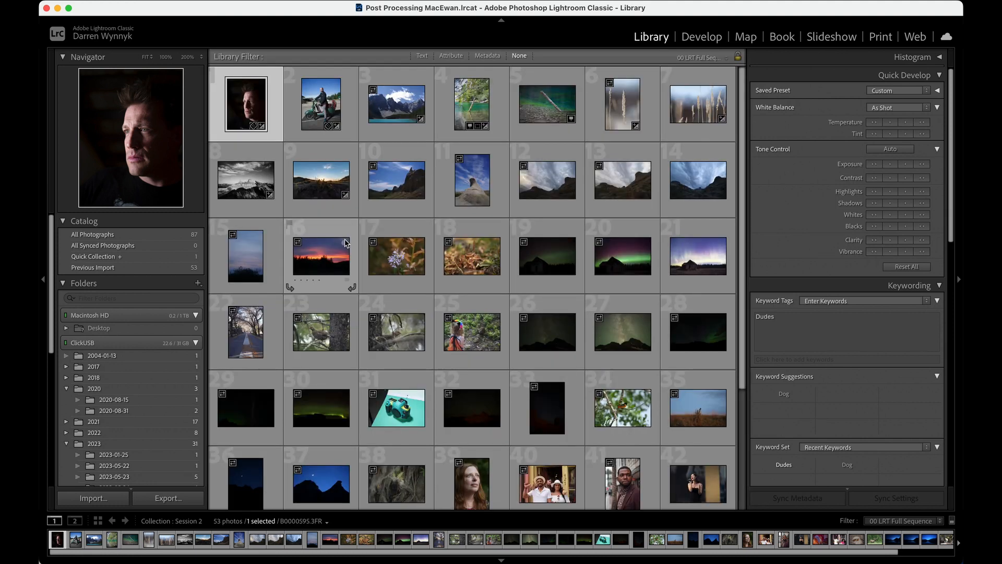
- Reopen the dark portrait in Loupe view, go back to the grid, and look through its thumbnails
double_click(249, 100)
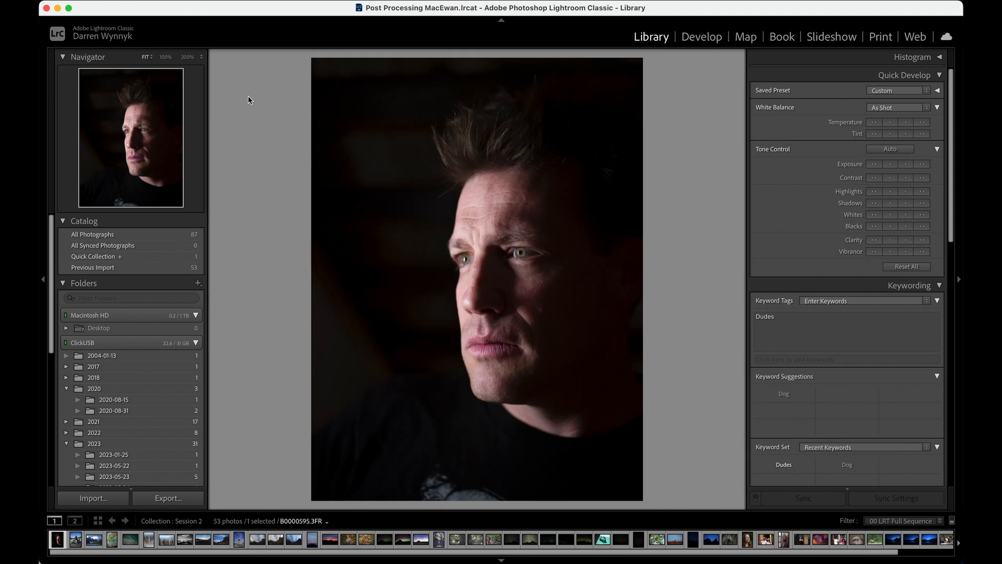
key("g")
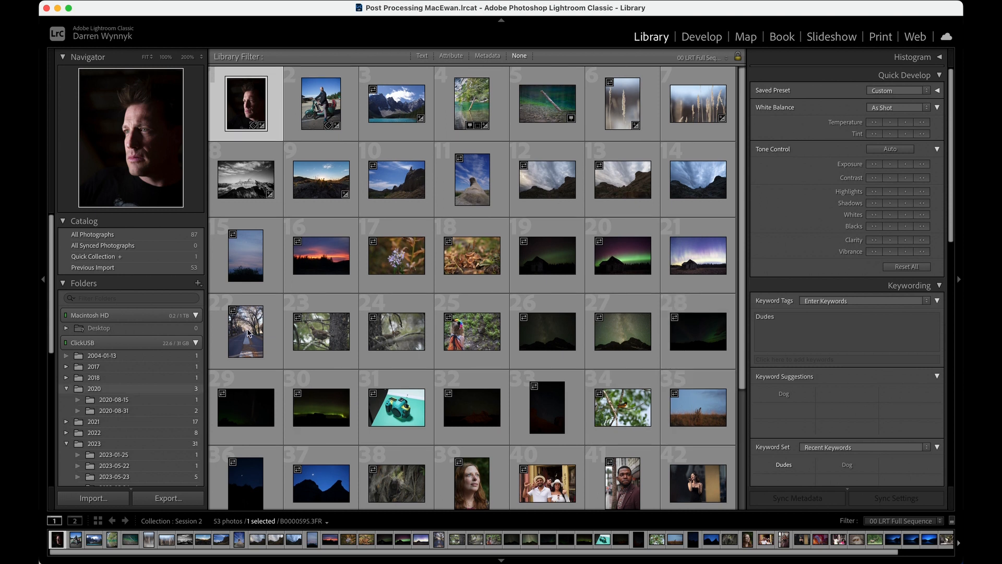
scroll(344, 198, "down", 3)
scroll(344, 198, "up", 3)
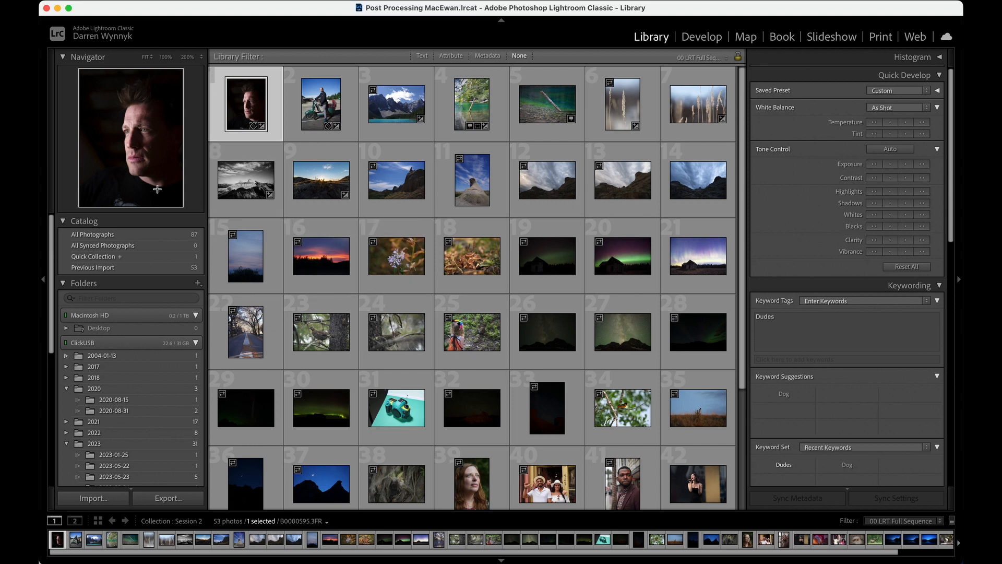
- Show All Photographs from the catalog and look through the whole grid
left_click(85, 236)
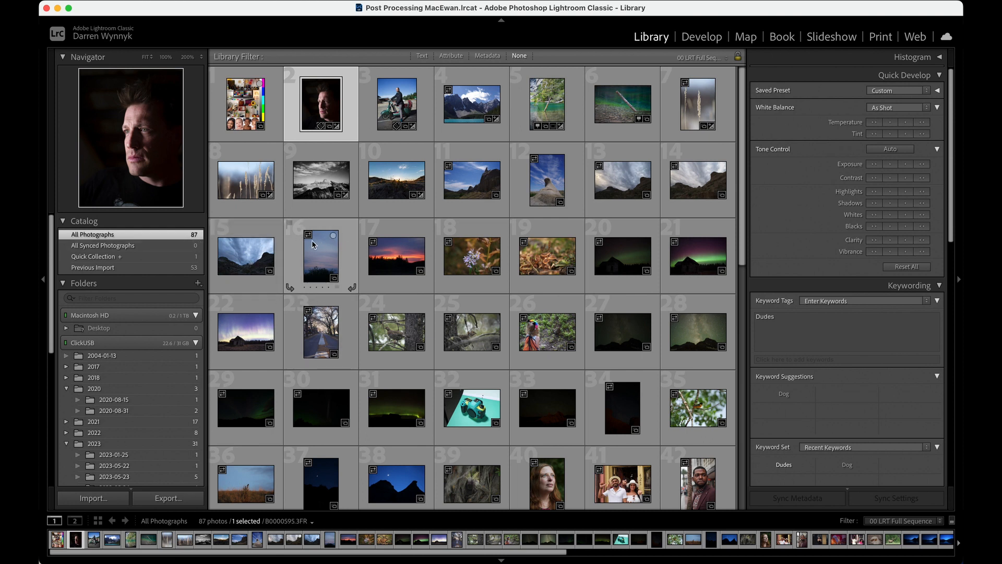
mouse_move(310, 247)
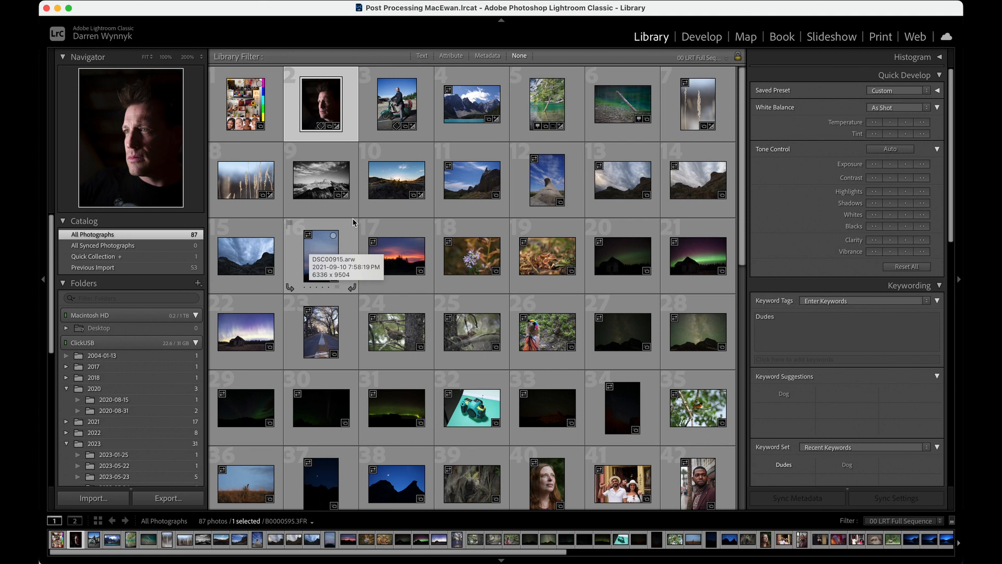
scroll(388, 193, "down", 10)
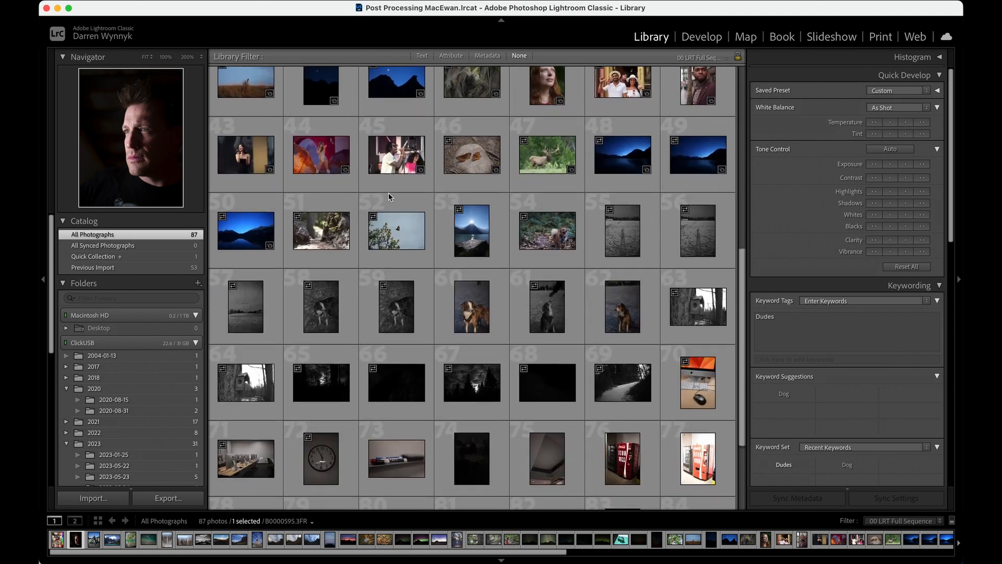
scroll(388, 197, "up", 10)
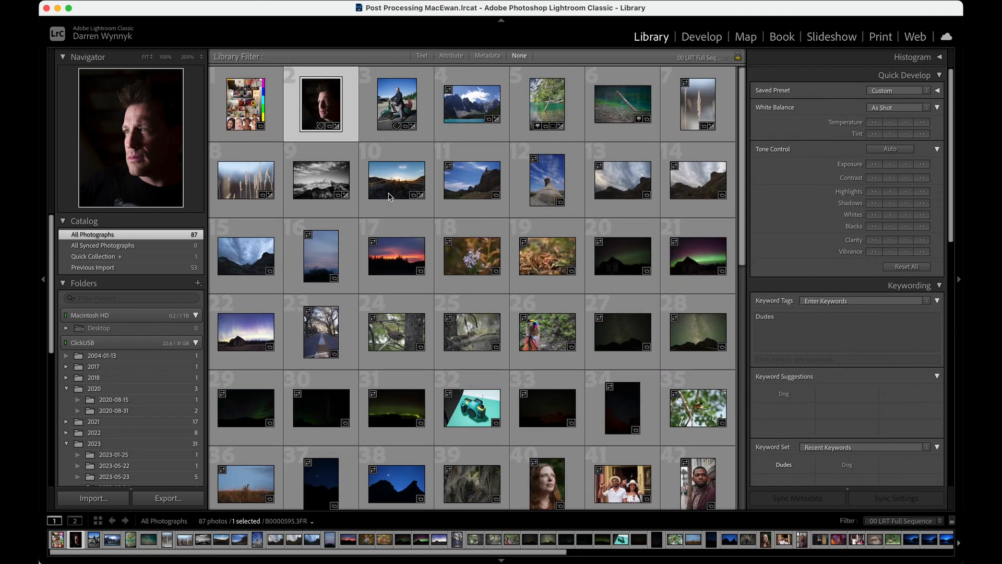
- View All Synced Photographs, go back to All Photographs, and view the Quick Collection
left_click(135, 247)
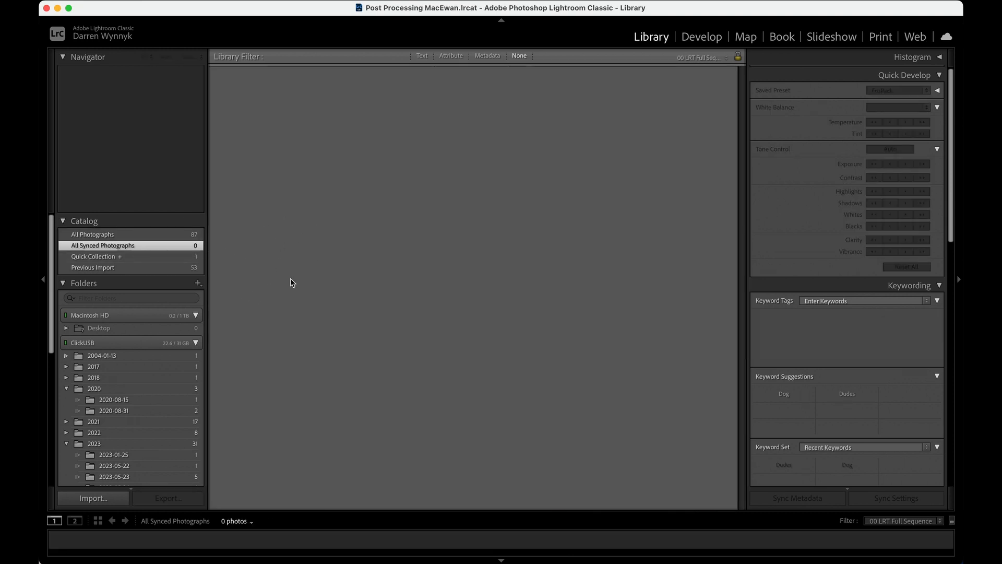
left_click(98, 237)
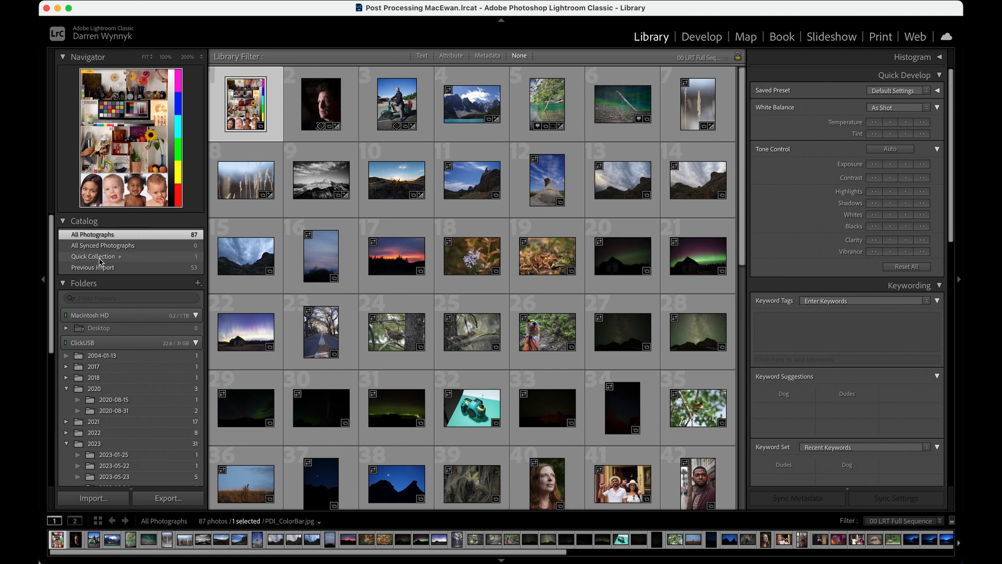
left_click(101, 258)
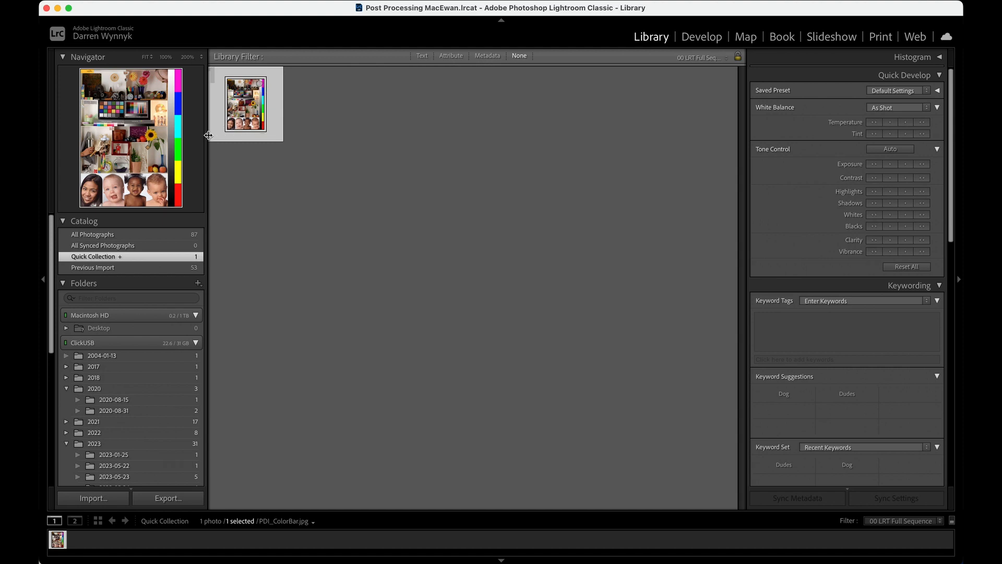
- Add the dark portrait from All Photographs to the Quick Collection, view that collection, and remove the portrait from it
left_click(125, 235)
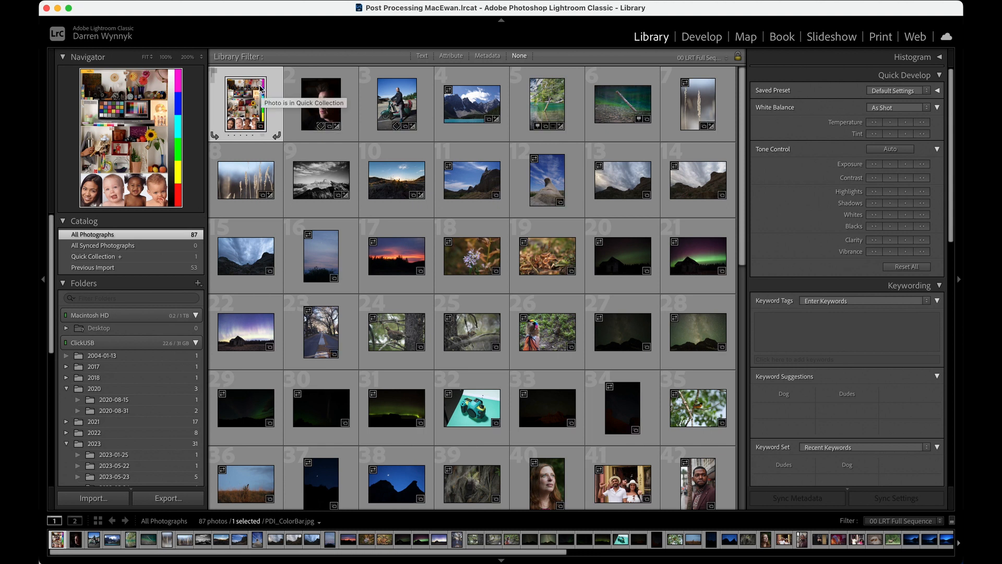
left_click(315, 100)
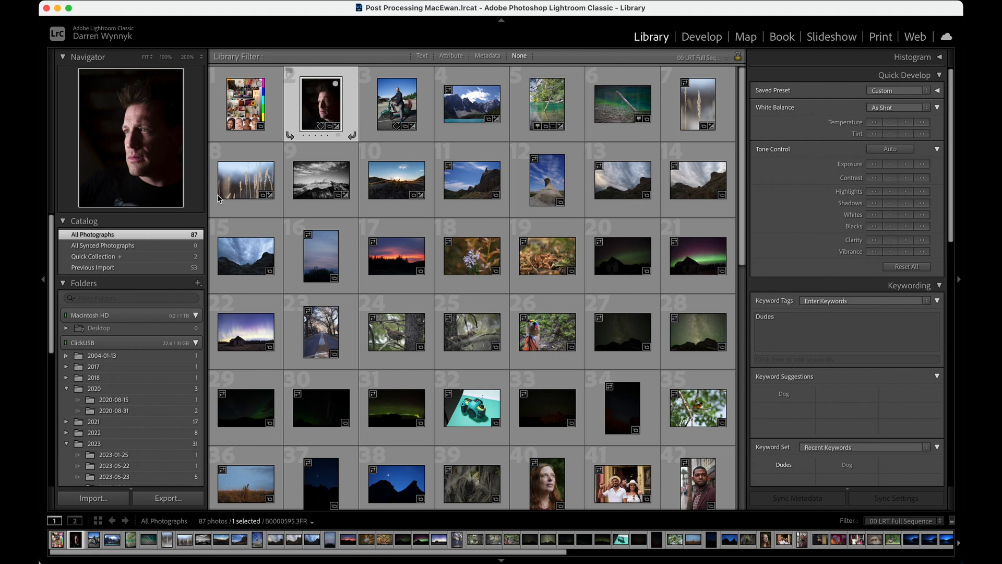
left_click(97, 257)
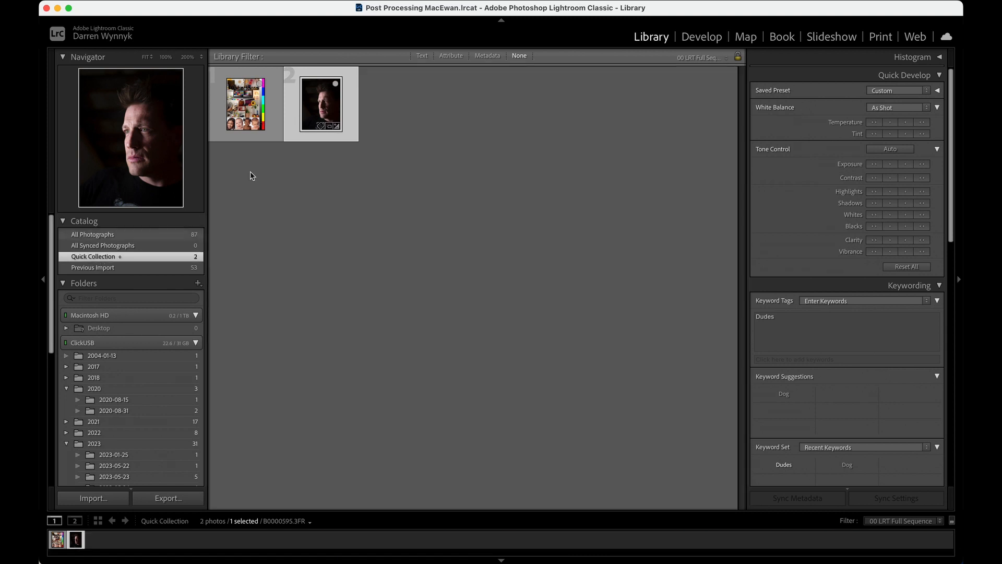
left_click(336, 84)
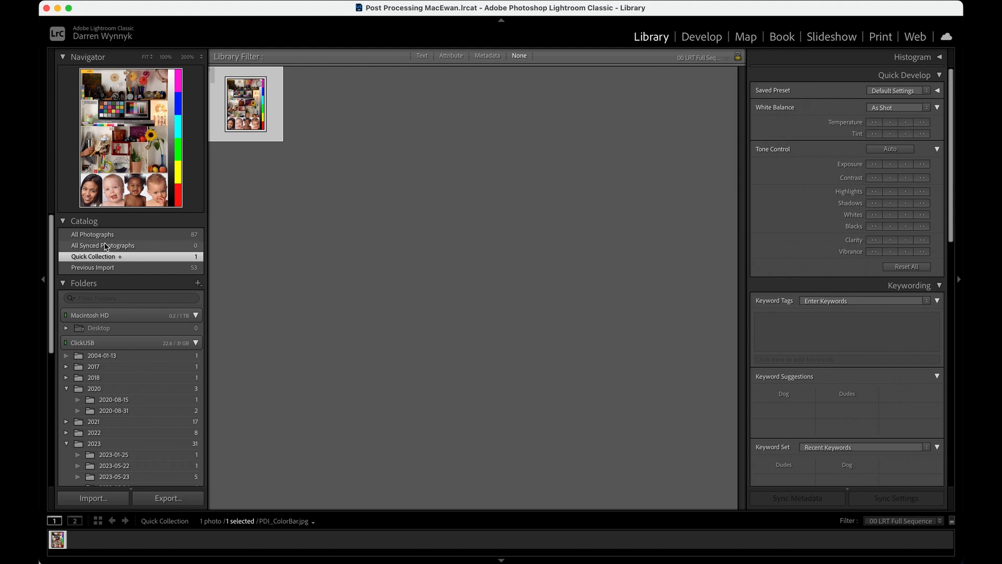
- Show the Previous Import photos and look through the grid from start to end
left_click(102, 267)
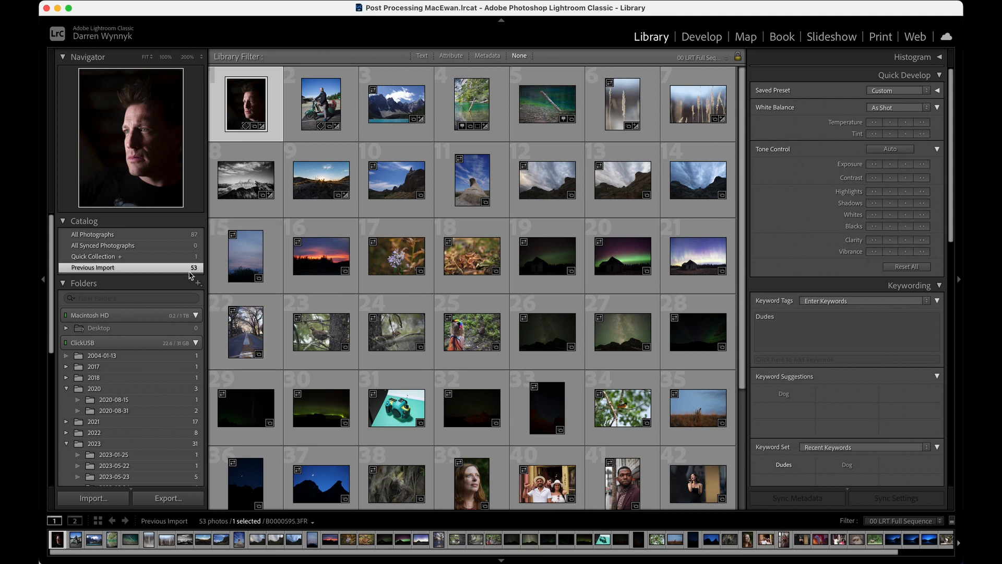
scroll(247, 251, "down", 3)
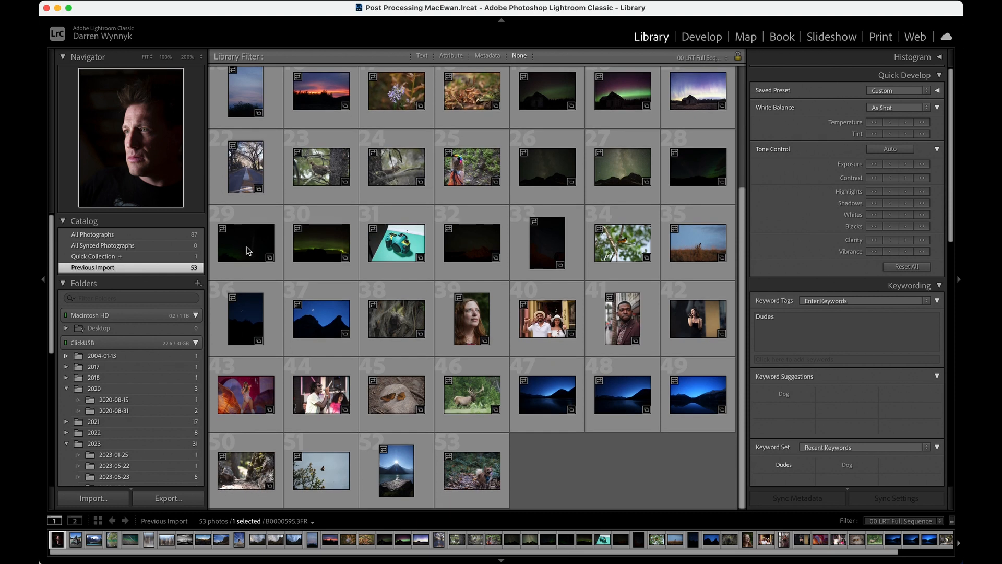
scroll(247, 251, "up", 3)
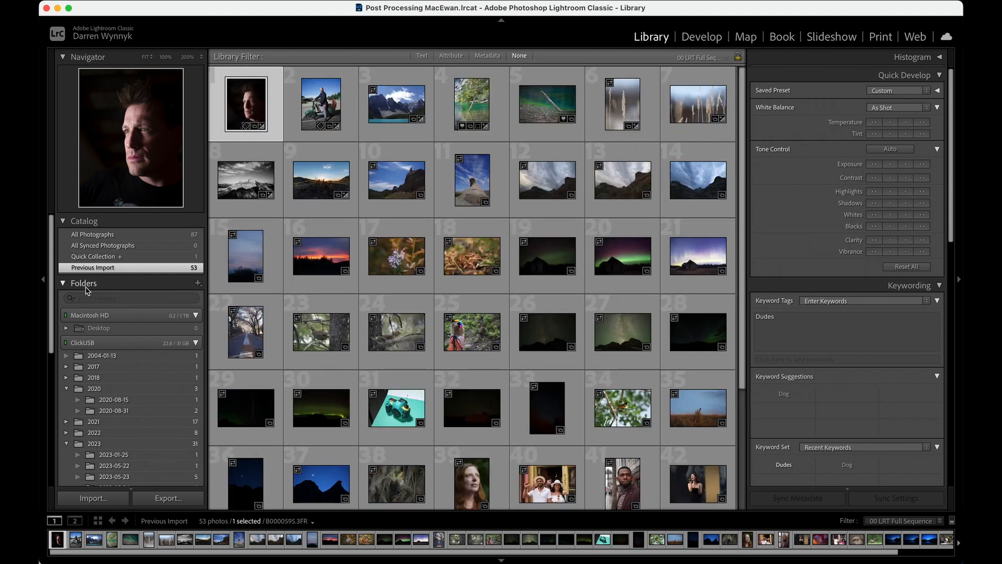
- Return to All Photographs and examine the dated folders stored on the ClickUSB drive
left_click(104, 236)
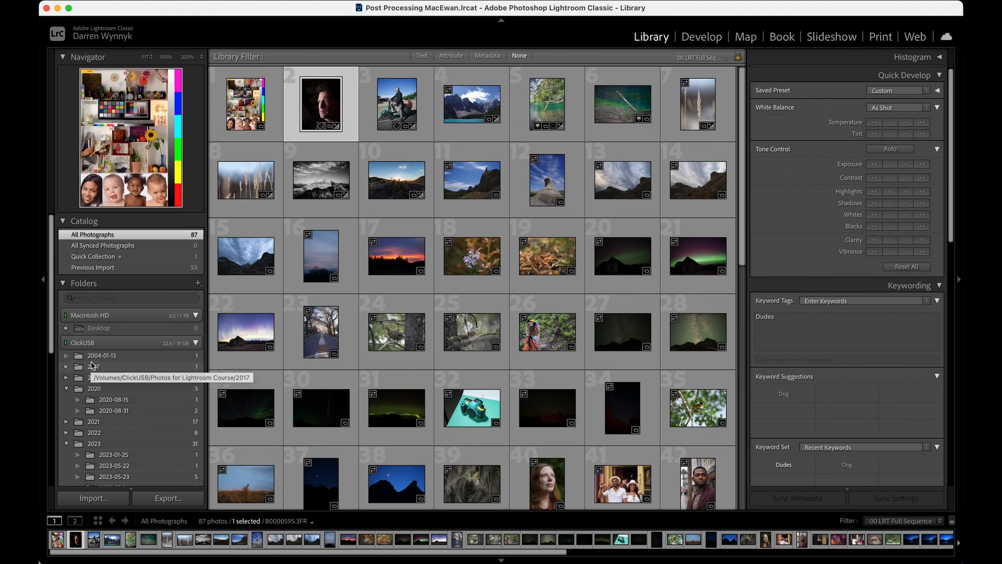
scroll(90, 344, "down", 2)
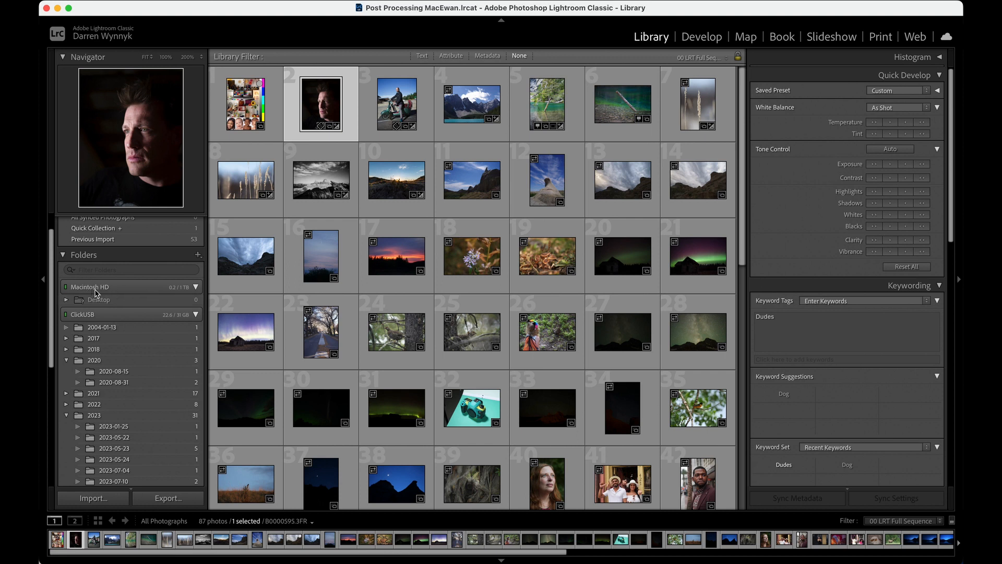
scroll(96, 293, "down", 2)
scroll(96, 294, "down", 1)
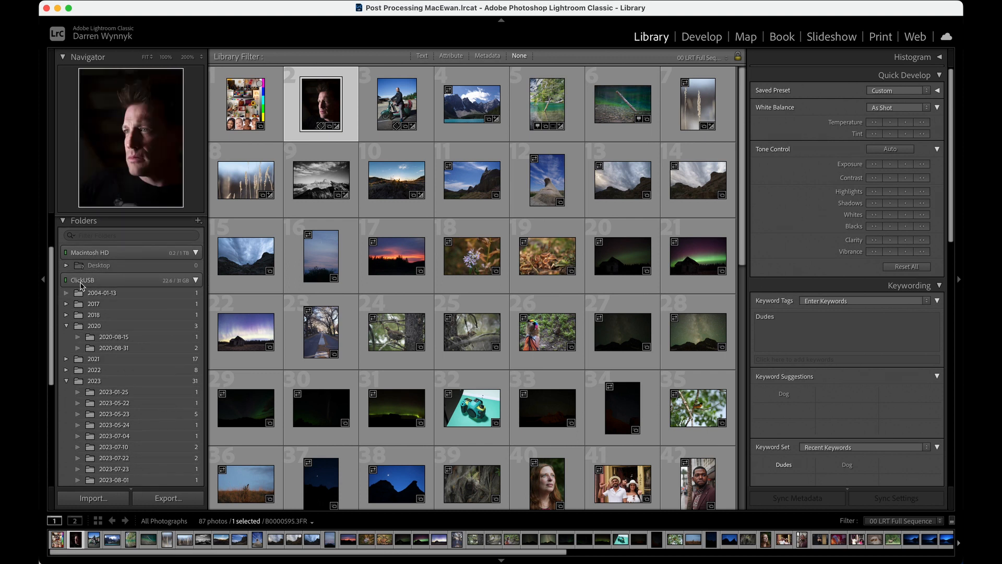
scroll(88, 284, "down", 3)
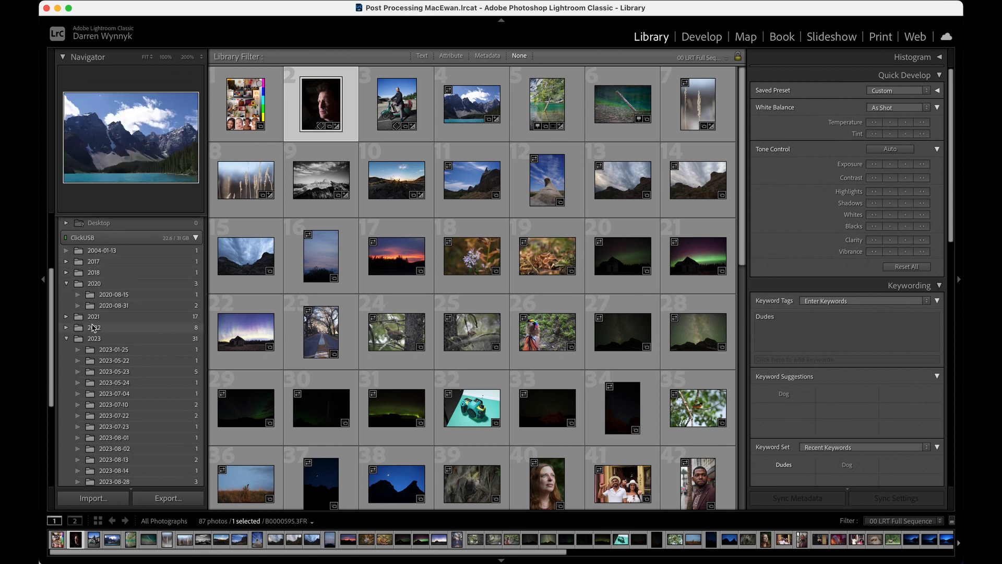
scroll(93, 380, "down", 1)
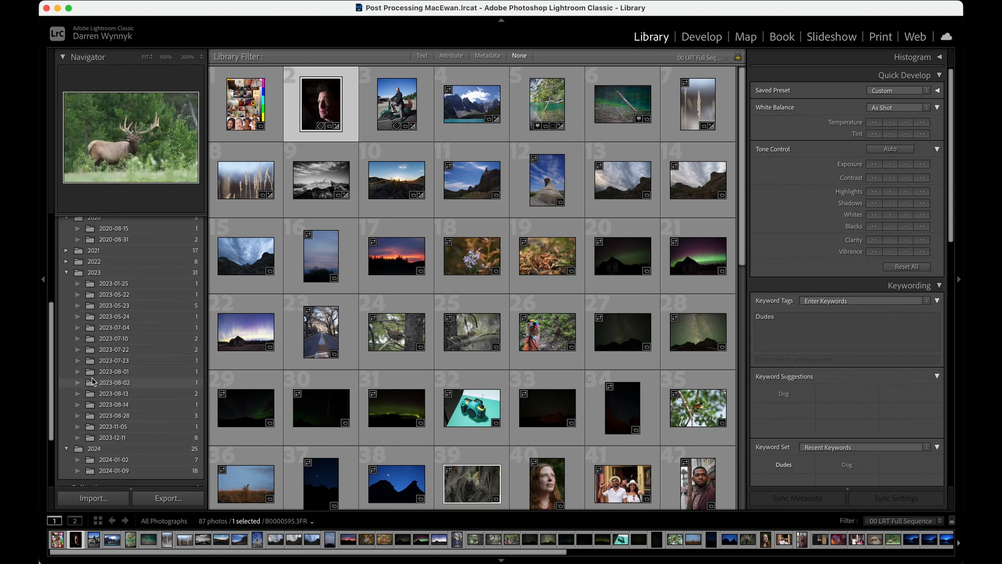
scroll(93, 381, "up", 1)
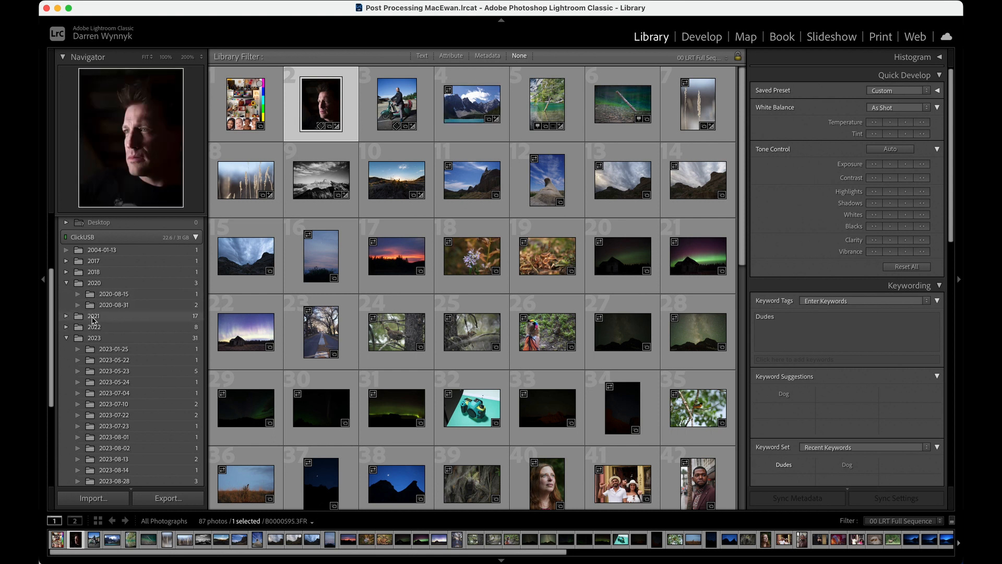
- Expand the 2021 folder, view the photos in 2021-09-10, and show all photos from 2021
left_click(67, 320)
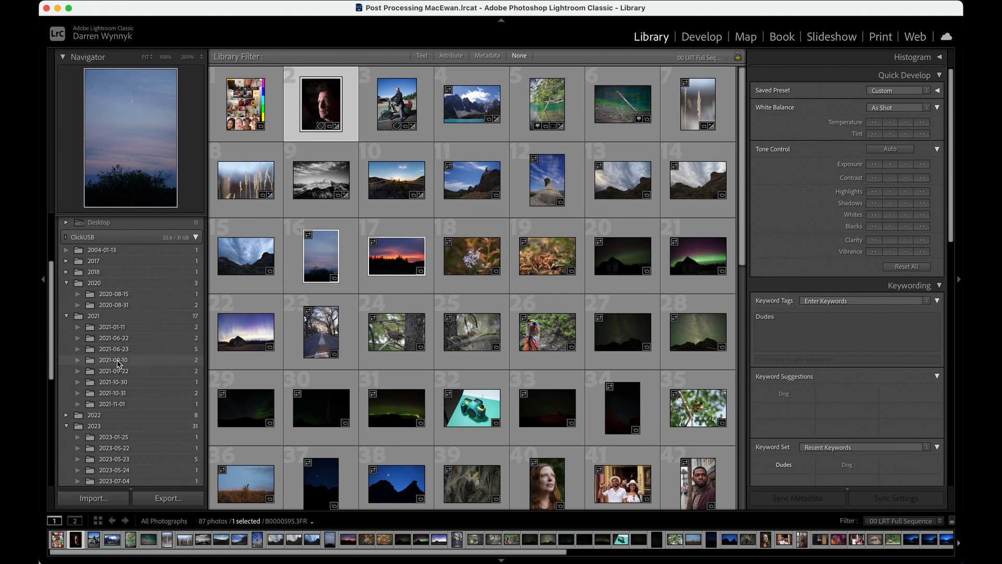
left_click(78, 363)
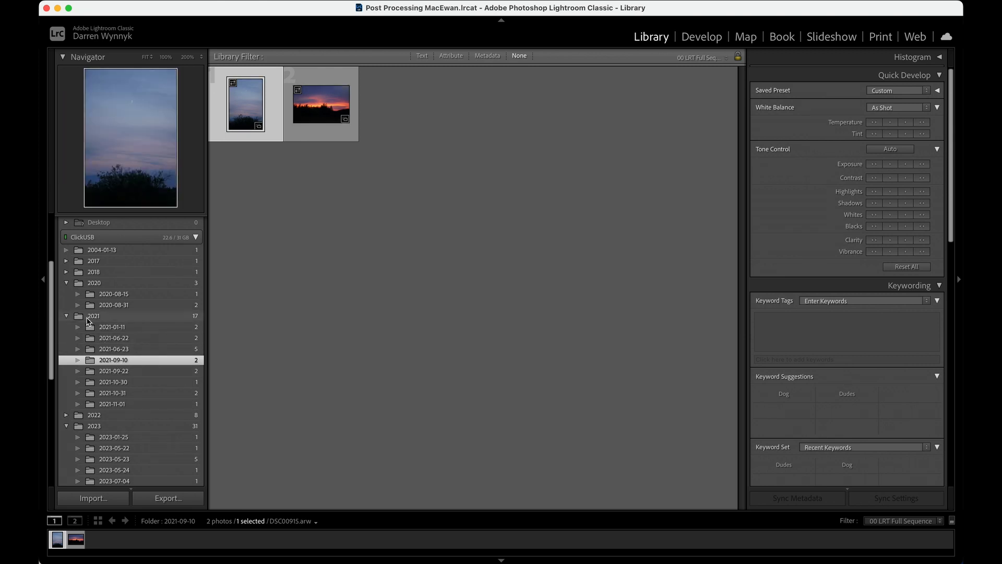
left_click(93, 316)
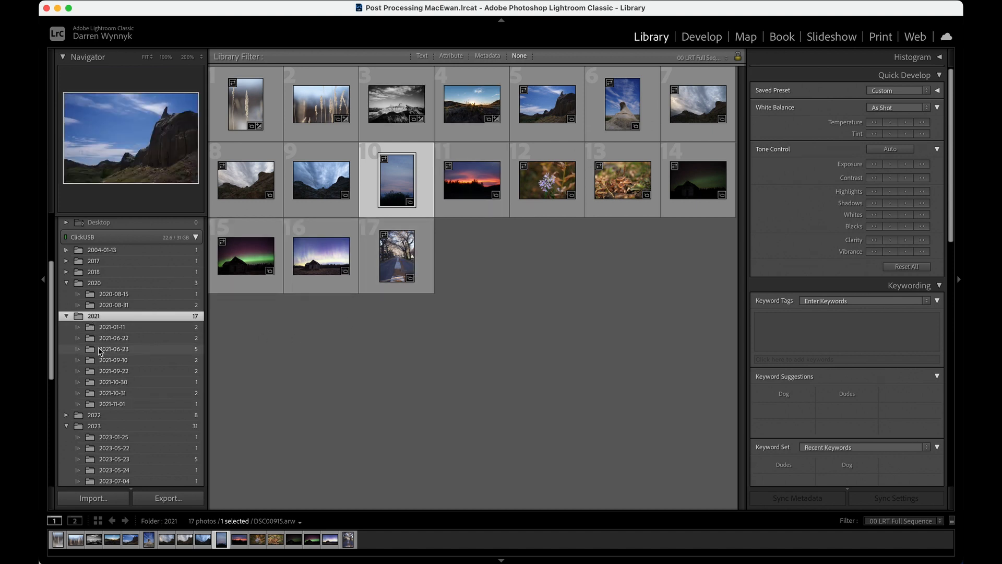
- Collapse the Publish Services section below the folder list
scroll(99, 350, "down", 8)
scroll(99, 350, "down", 5)
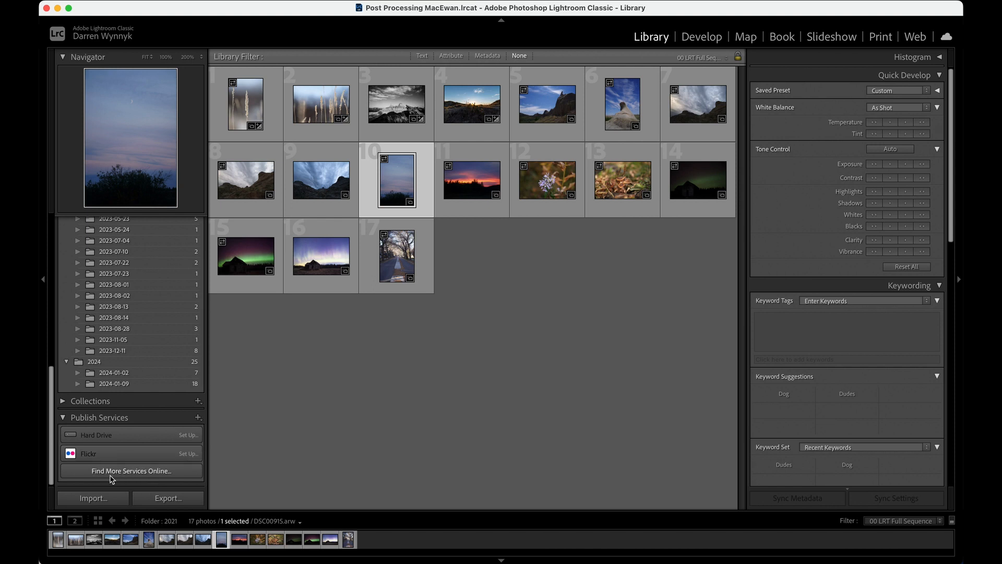
left_click(64, 419)
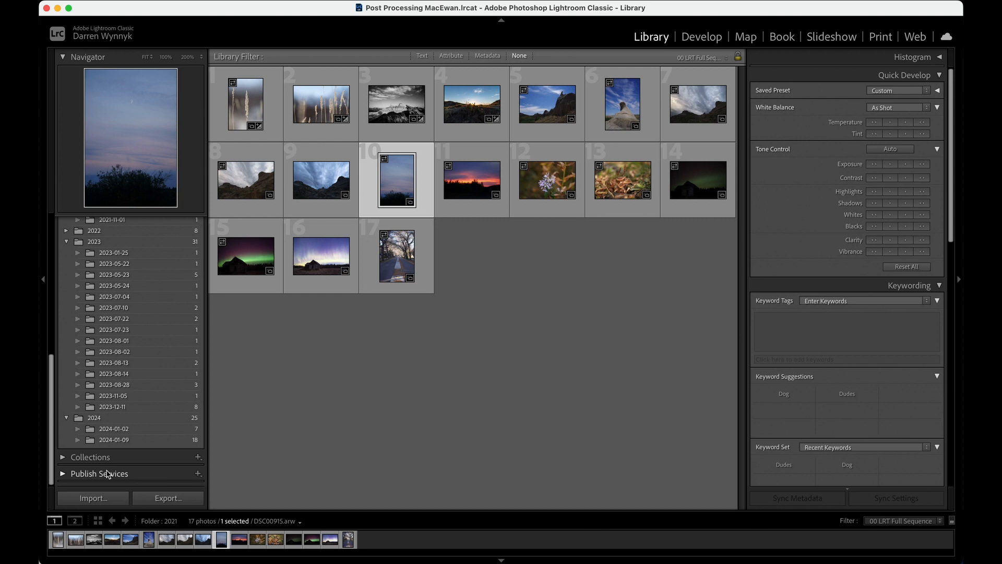
- Expand Collections and show the photos in the Smart Collections set
left_click(63, 463)
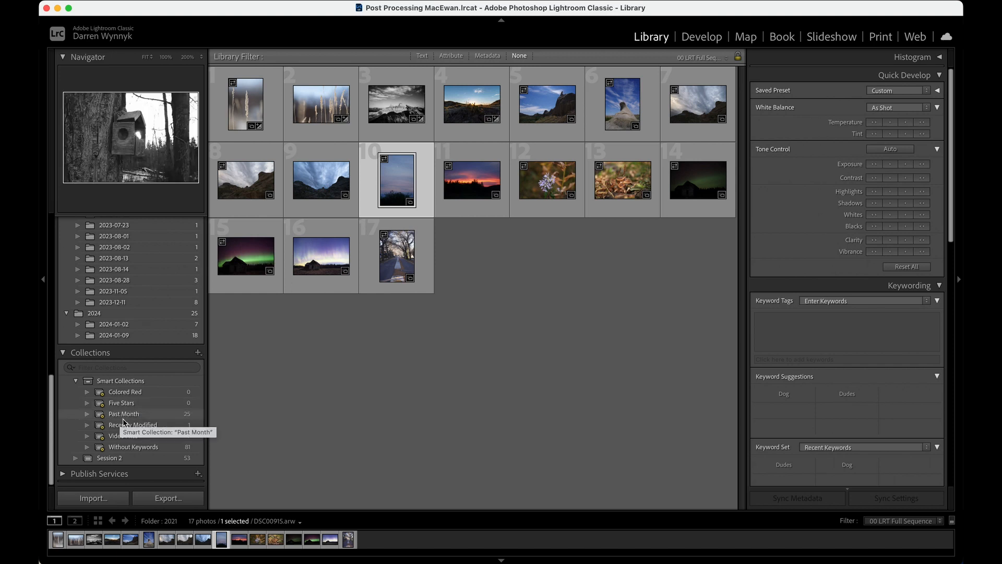
left_click(127, 381)
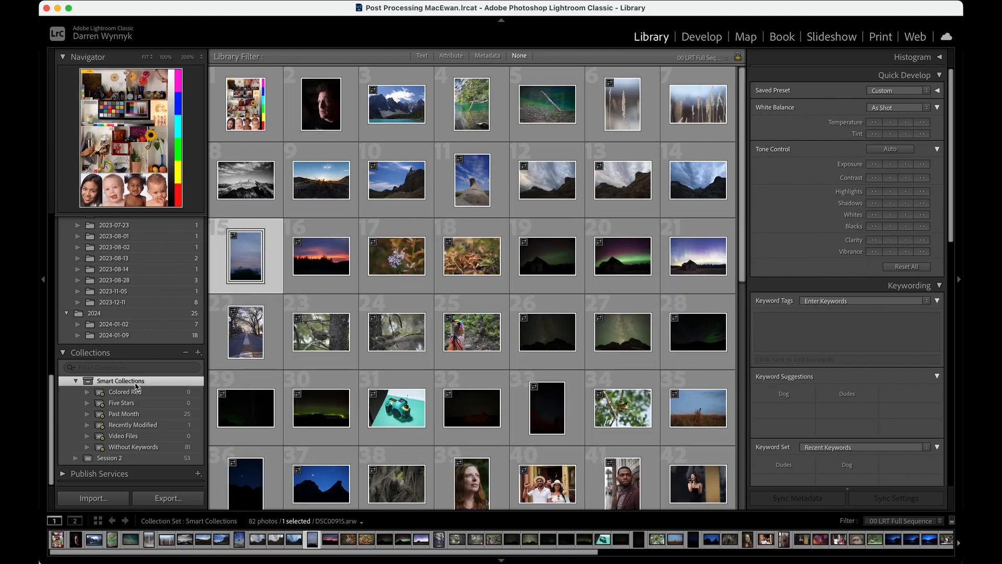
- Start a new smart collection and keep its location inside the Smart Collections set
left_click(199, 353)
left_click(199, 353)
left_click(198, 354)
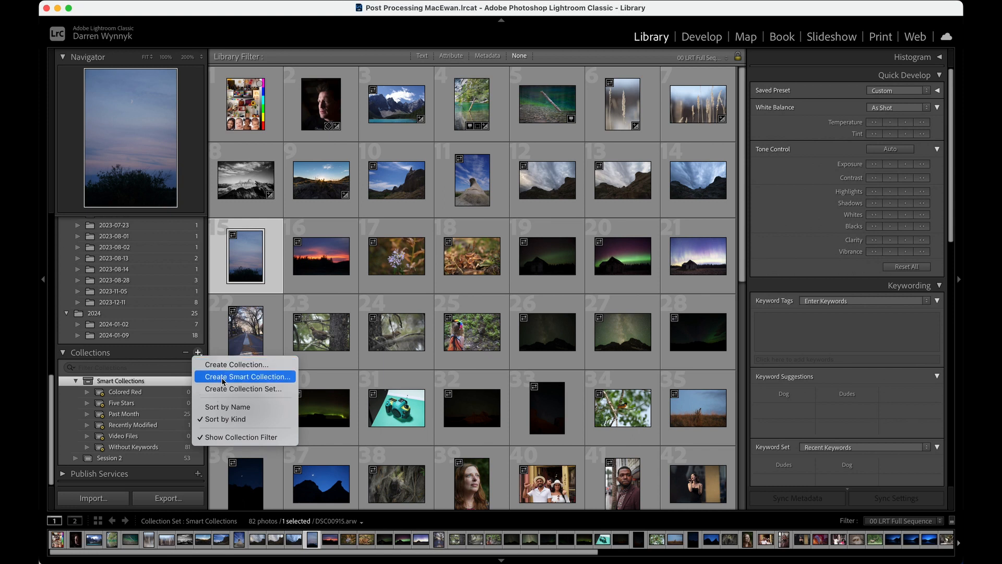
left_click(222, 377)
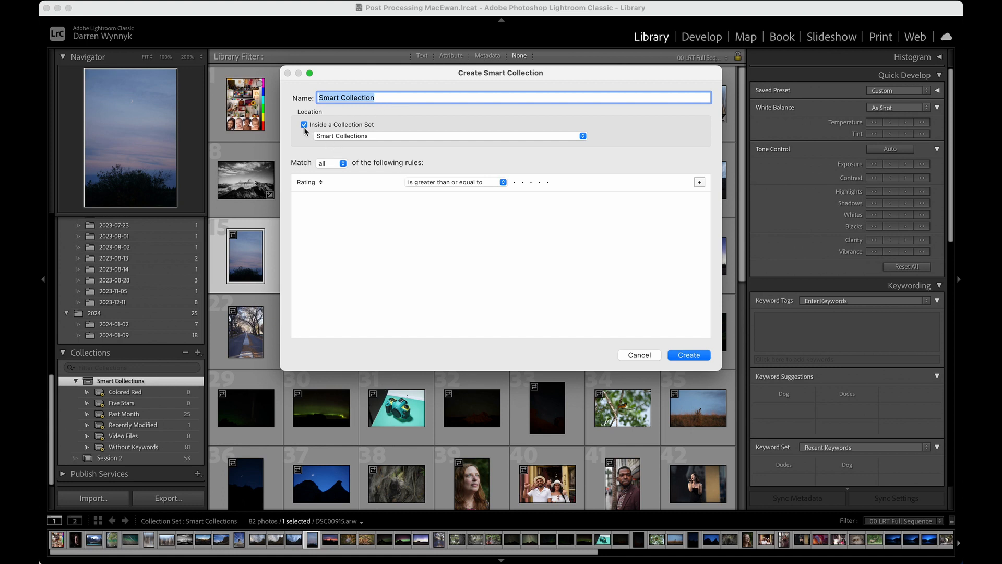
left_click(341, 138)
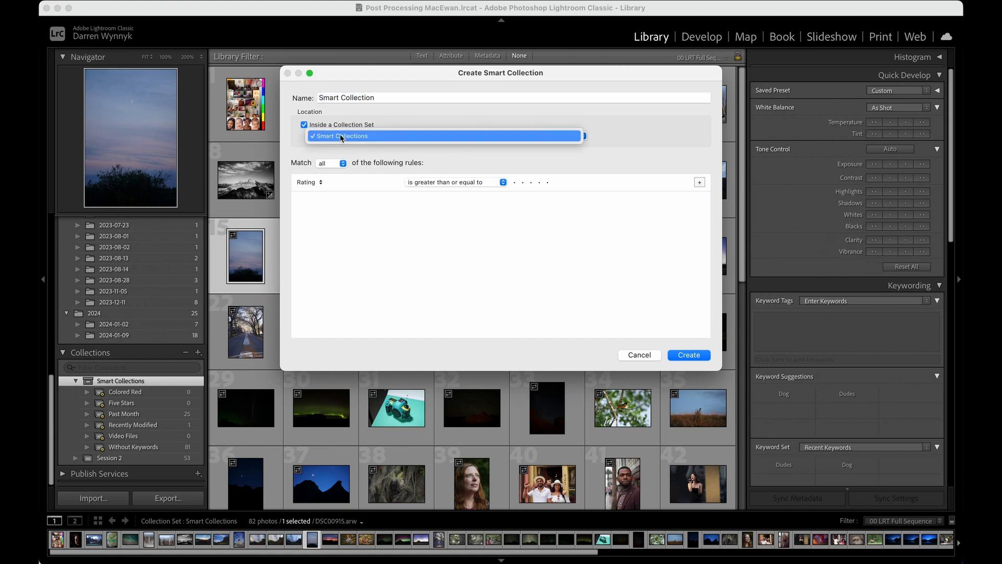
left_click(341, 137)
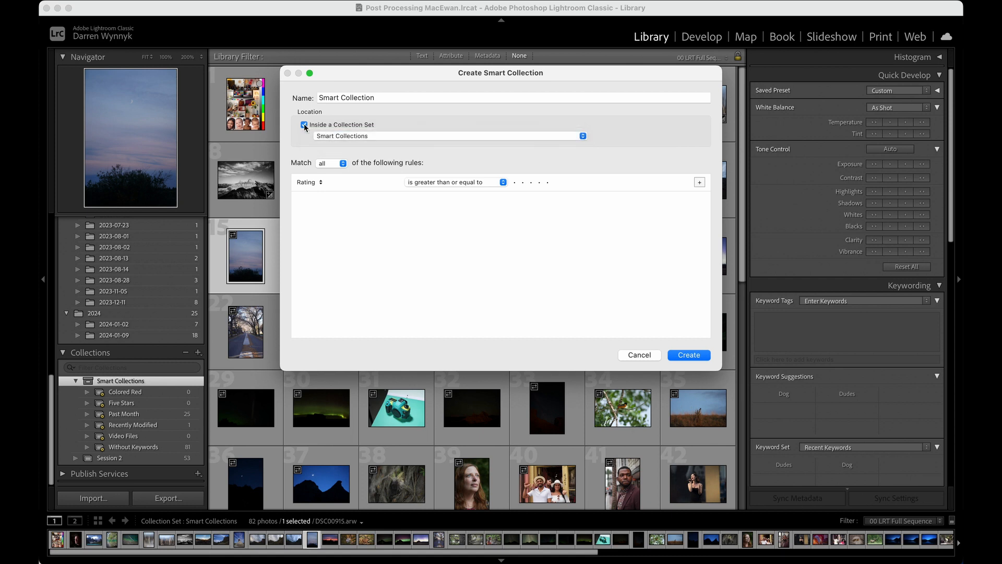
left_click(304, 124)
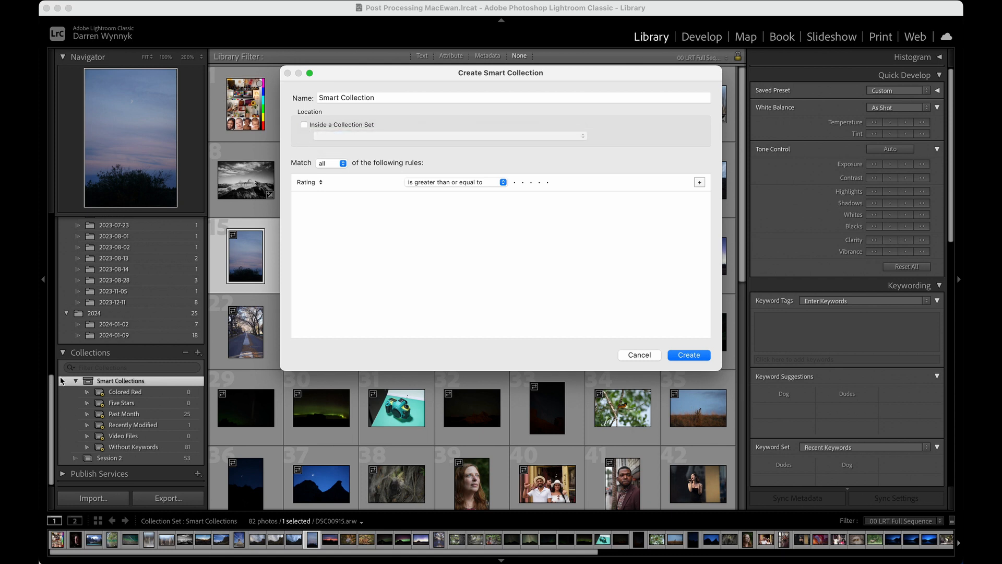
left_click(304, 125)
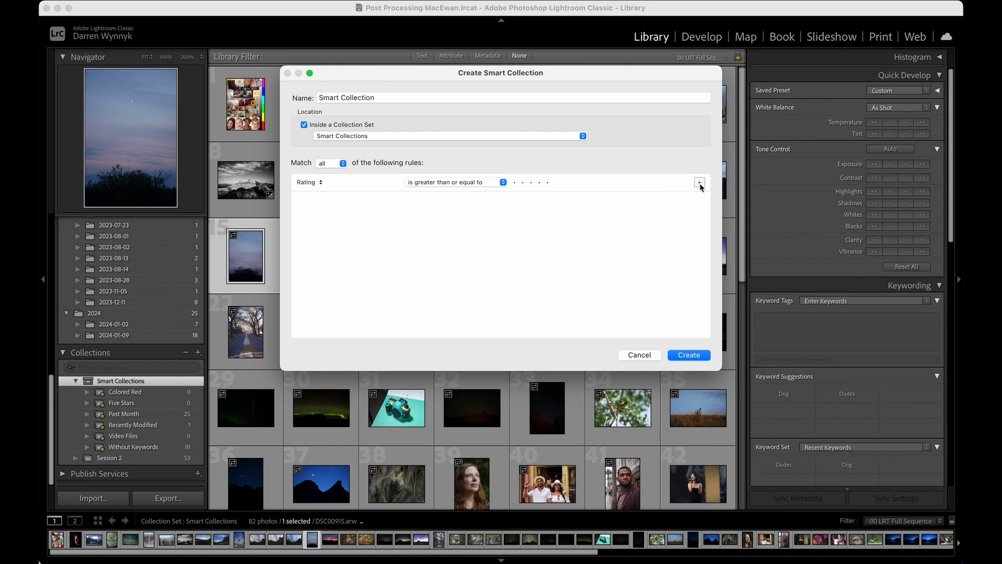
- Look through the available rule criteria, including the camera, metadata and develop options, and set the rule to Pick Flag
left_click(321, 182)
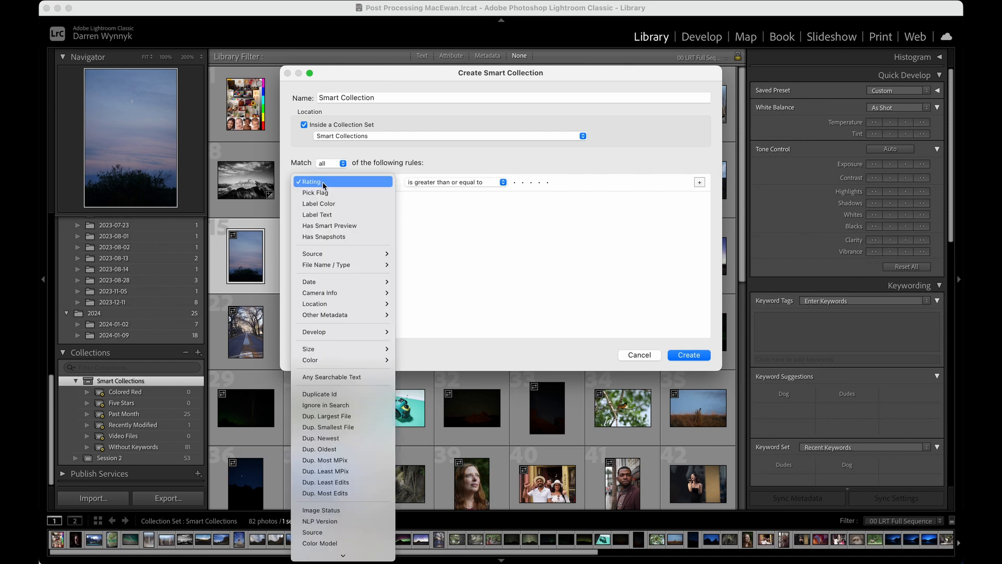
scroll(338, 263, "down", 2)
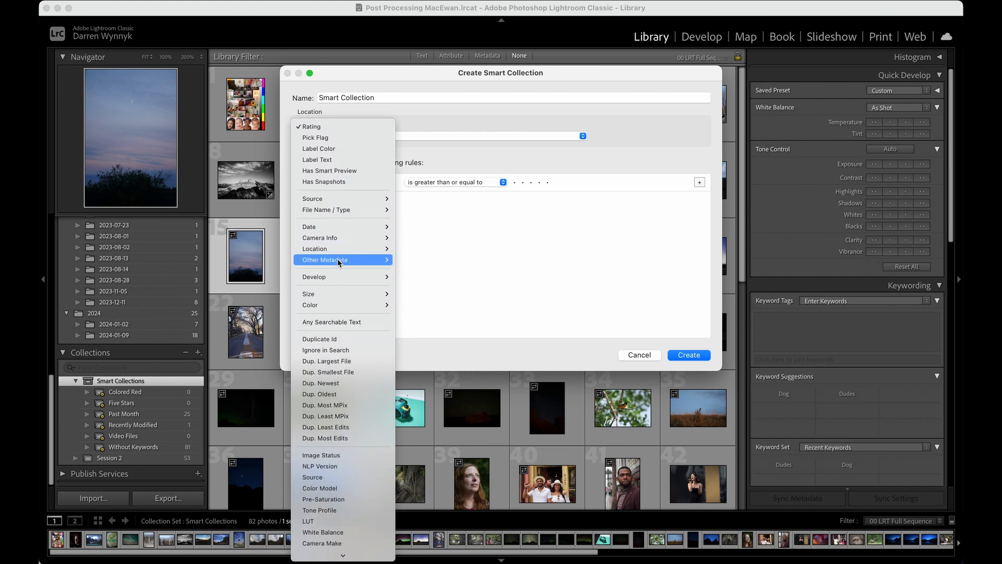
scroll(338, 261, "down", 8)
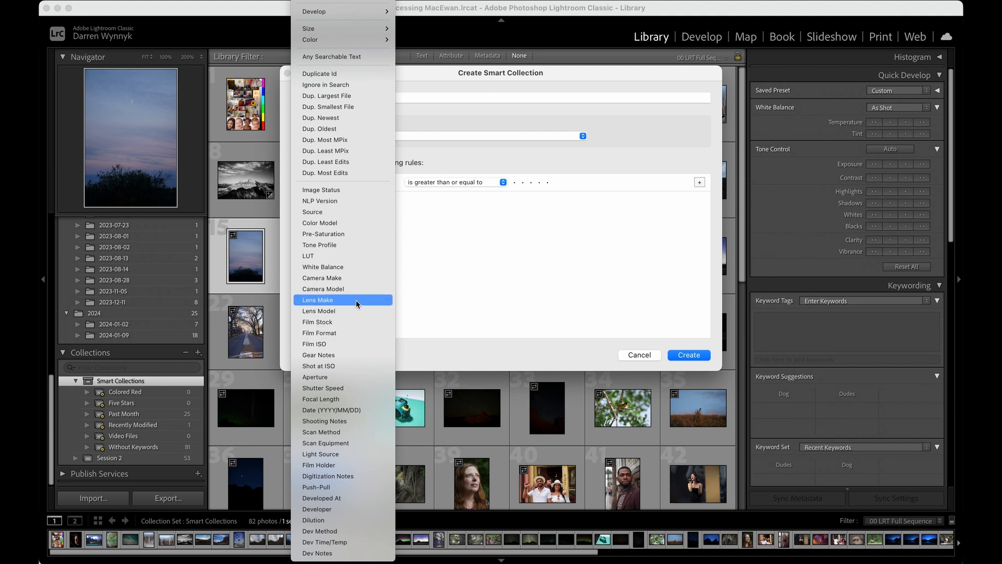
scroll(358, 314, "up", 5)
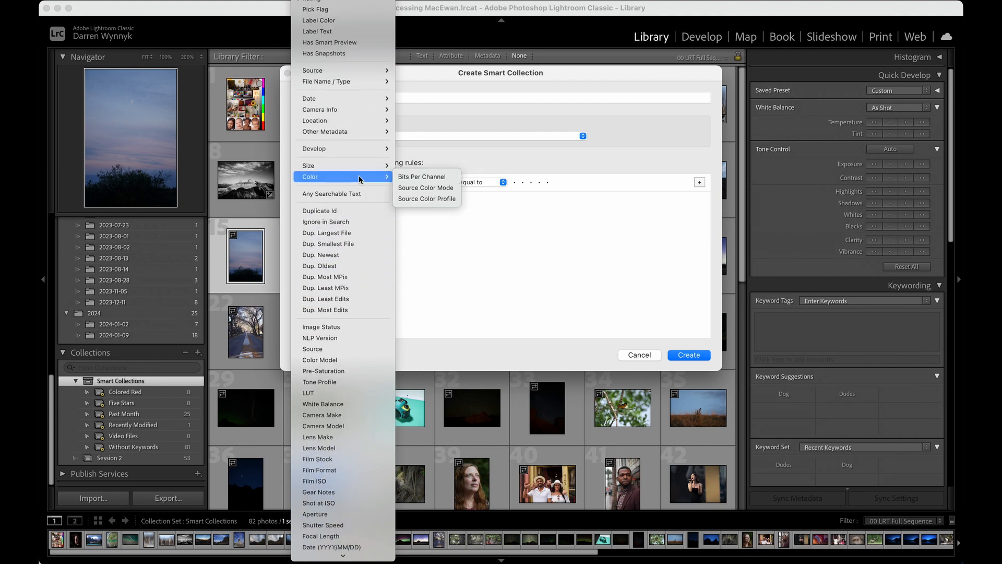
mouse_move(360, 166)
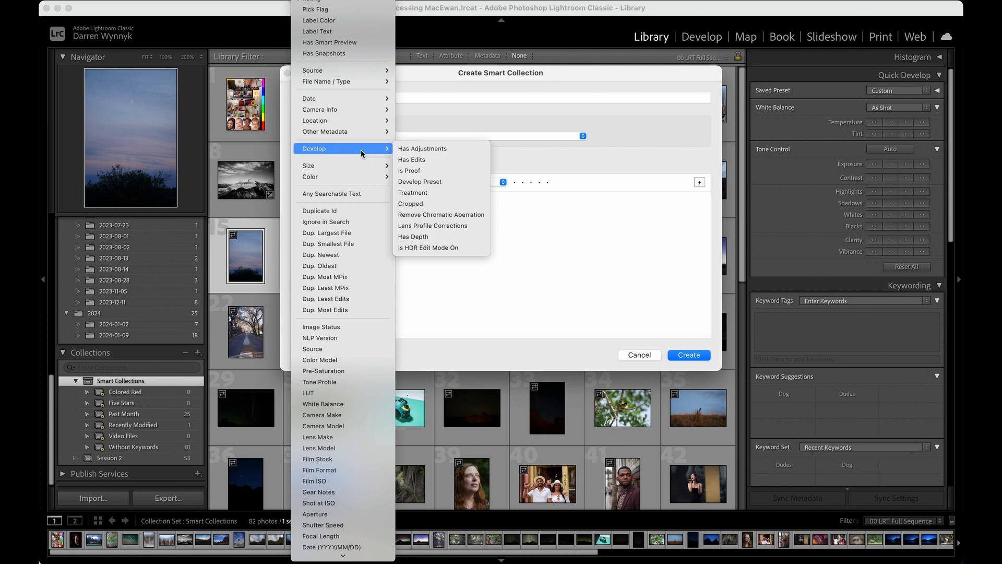
mouse_move(360, 135)
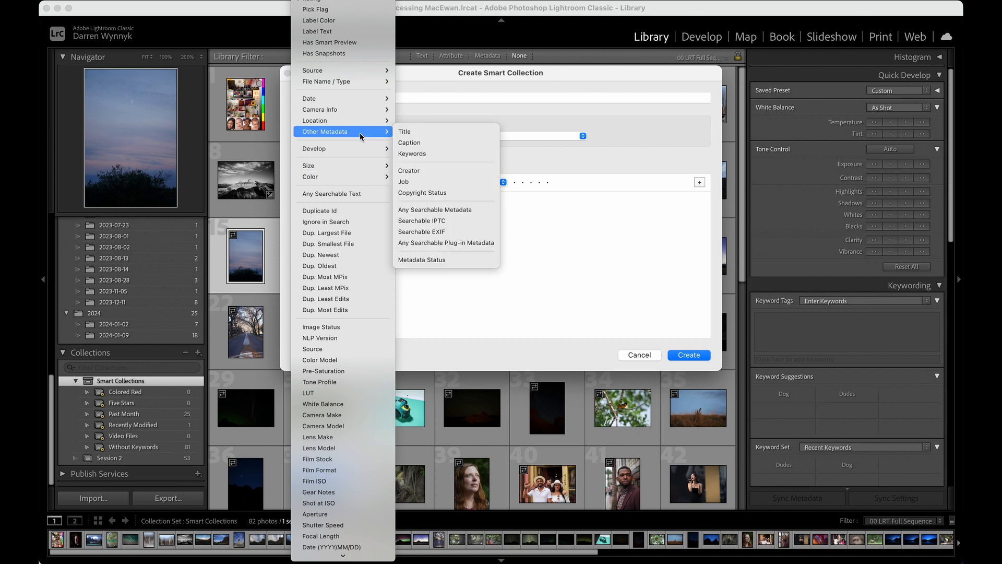
mouse_move(360, 111)
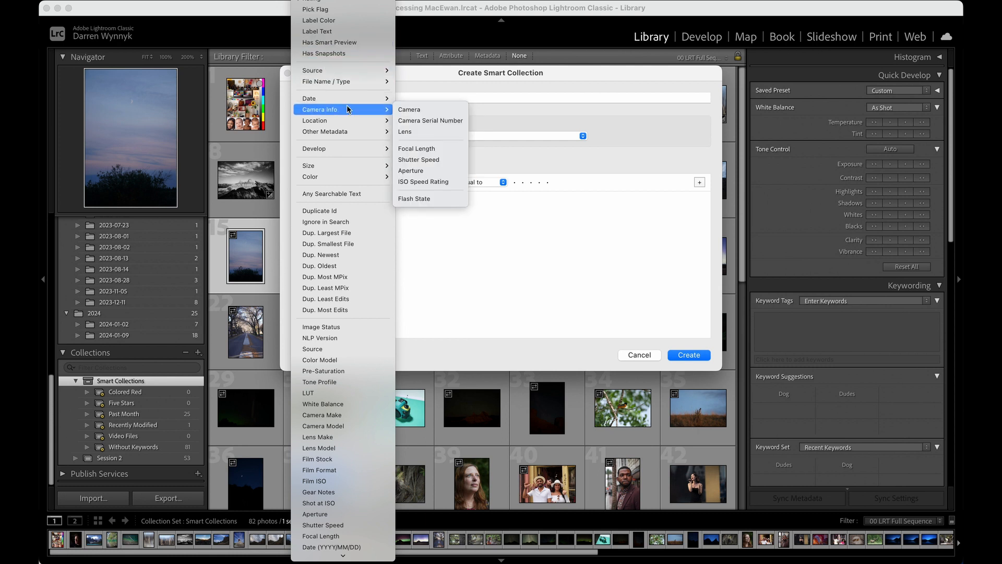
left_click(327, 11)
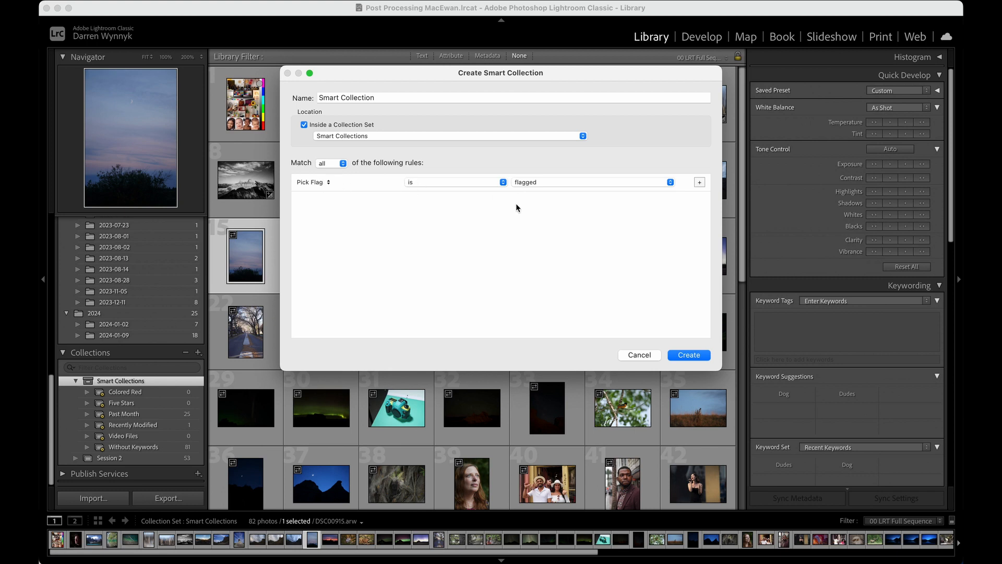
- Review the Pick Flag rule's comparison and value options, keeping the rule as "is flagged"
left_click(502, 182)
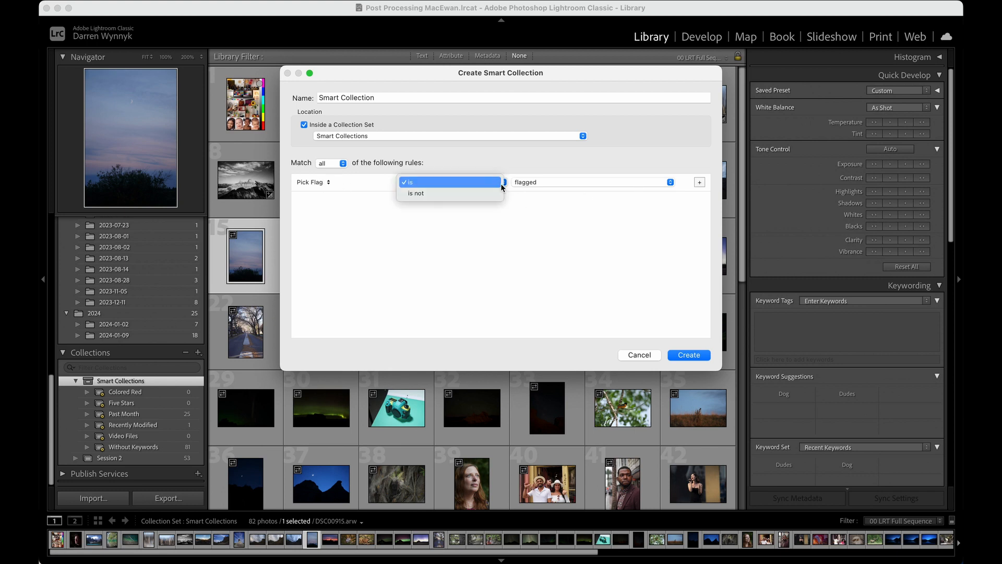
left_click(515, 177)
left_click(671, 182)
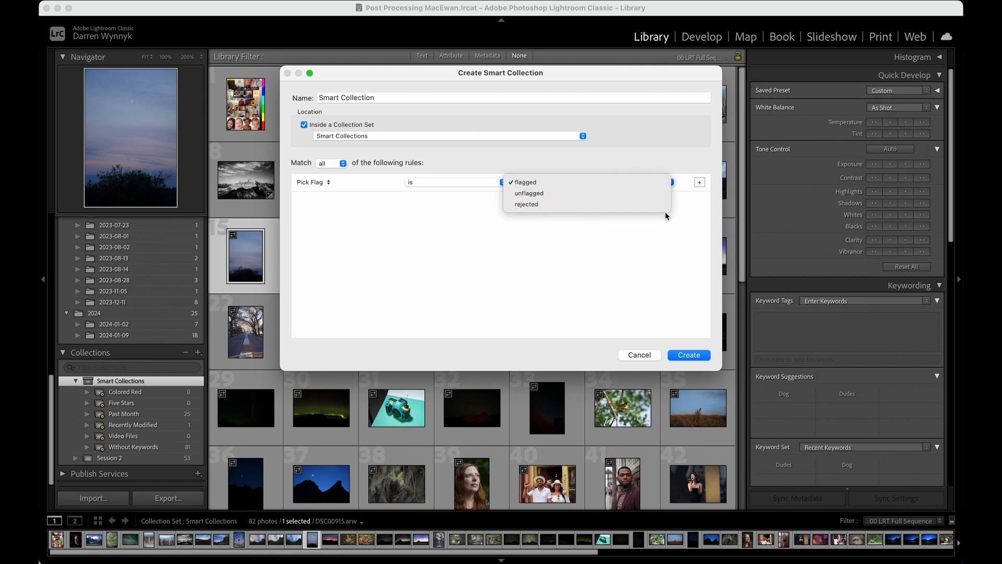
left_click(668, 183)
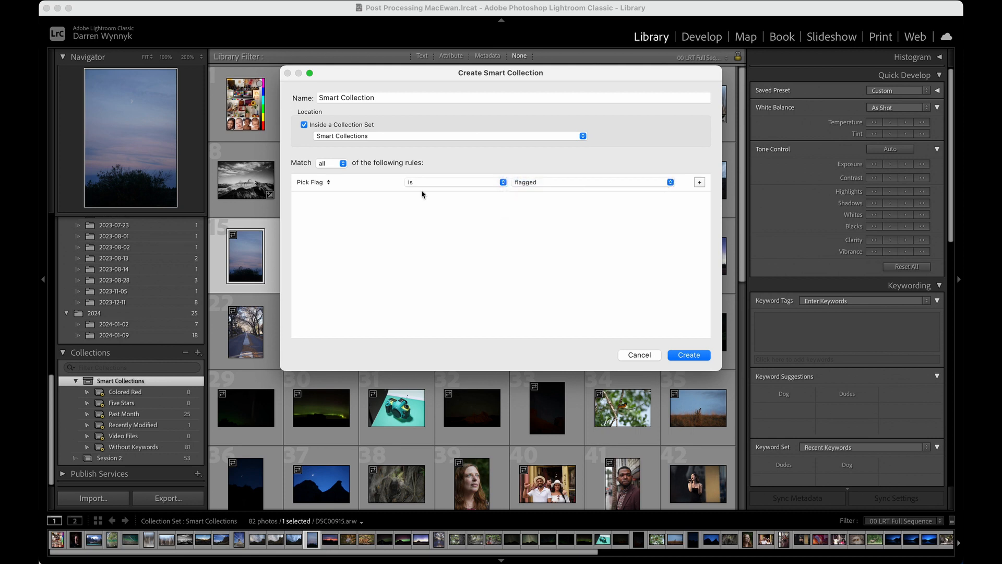
left_click(330, 182)
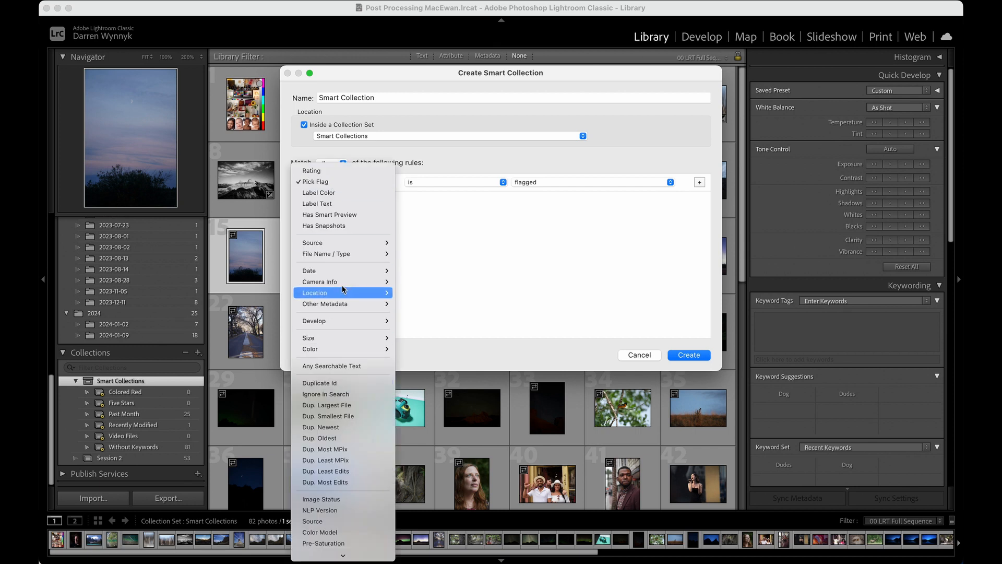
left_click(386, 183)
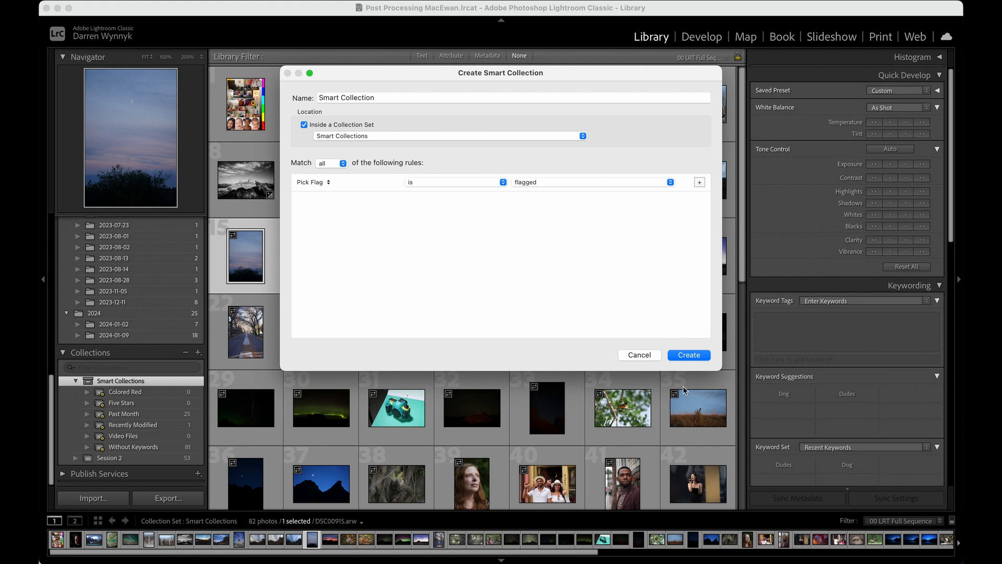
- Name the smart collection Picked and create it
triple_click(385, 97)
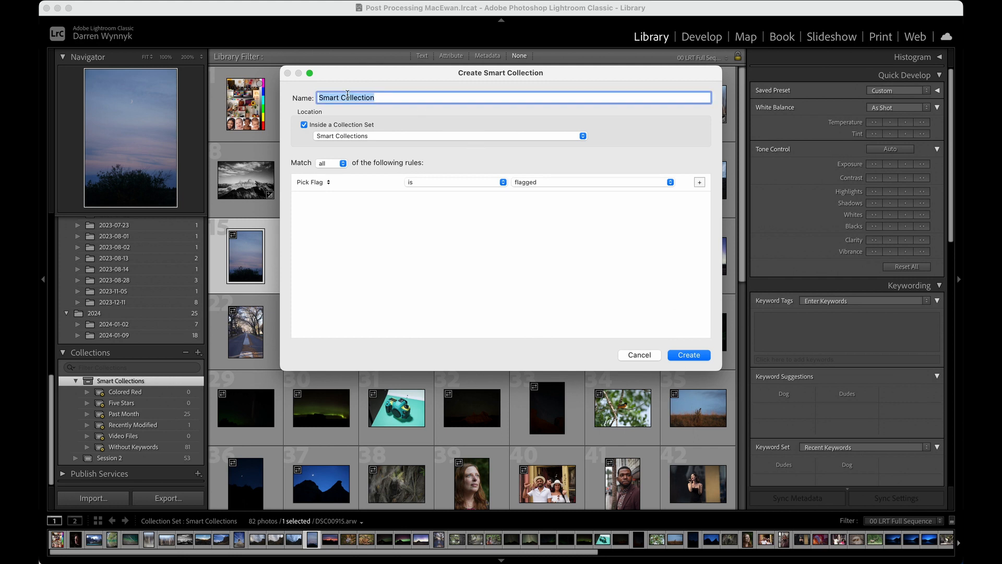
type("F")
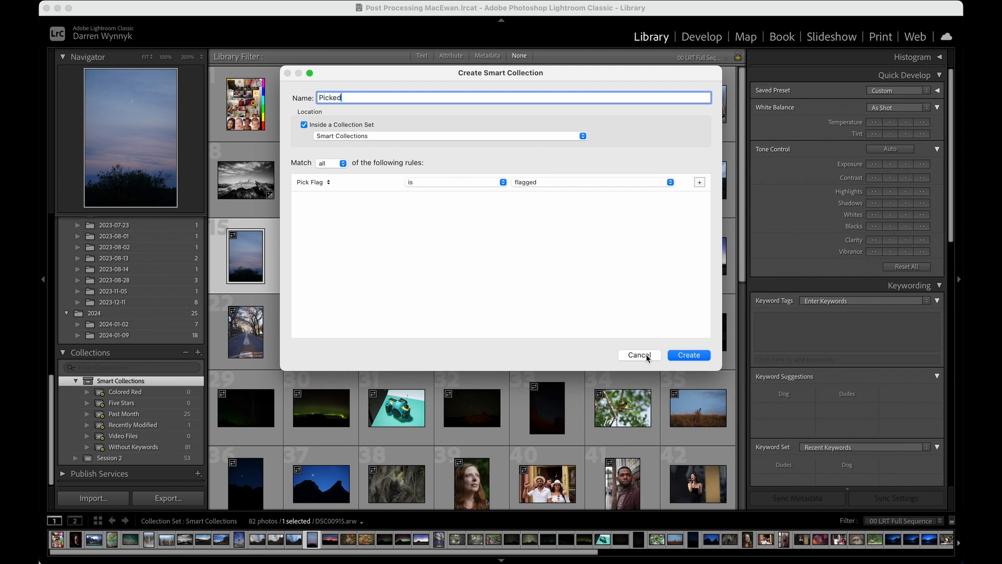
left_click(695, 355)
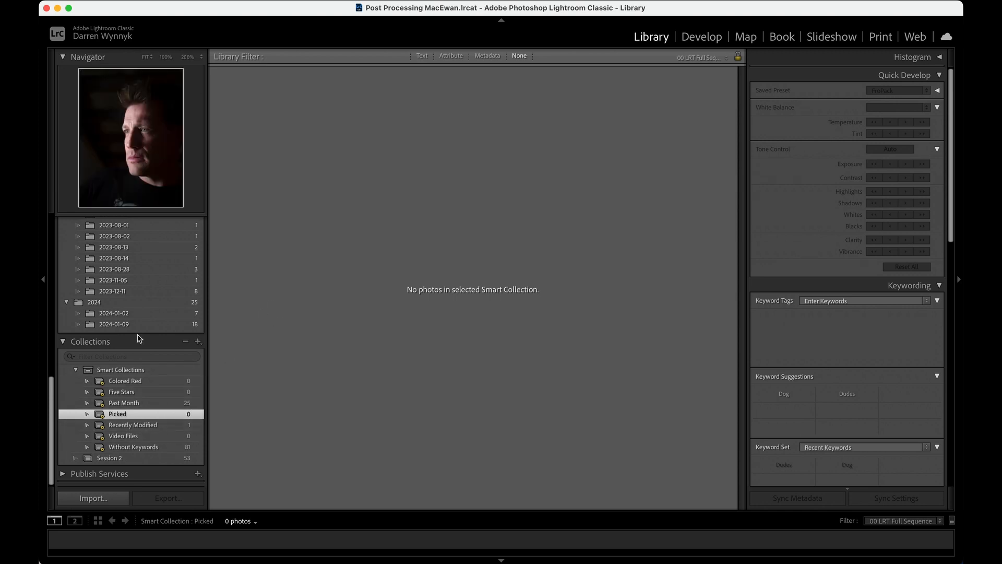
- Show All Photographs from the Catalog, leaving the ClickUSB folder list expanded
scroll(145, 282, "up", 15)
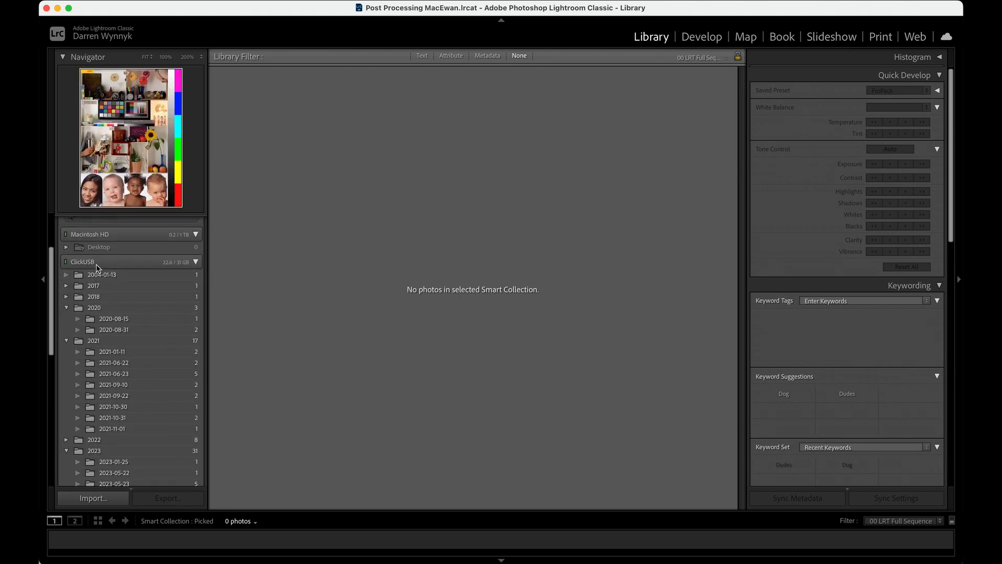
left_click(130, 262)
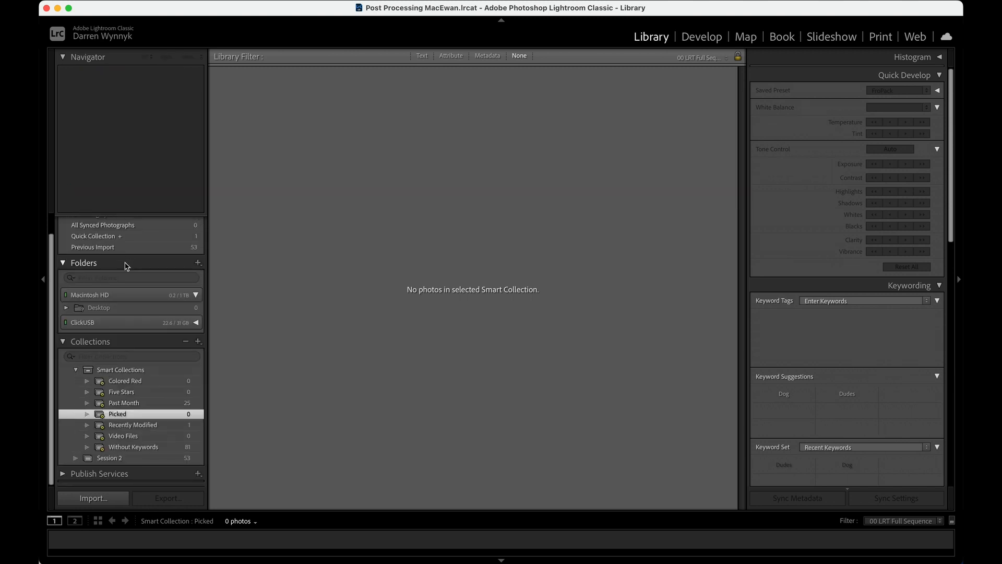
left_click(196, 323)
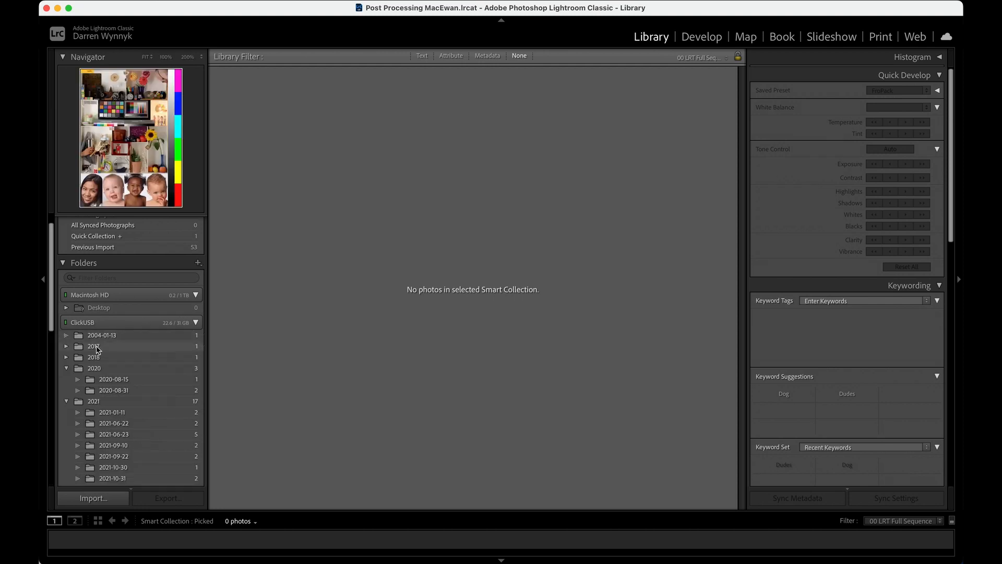
scroll(99, 335, "up", 1)
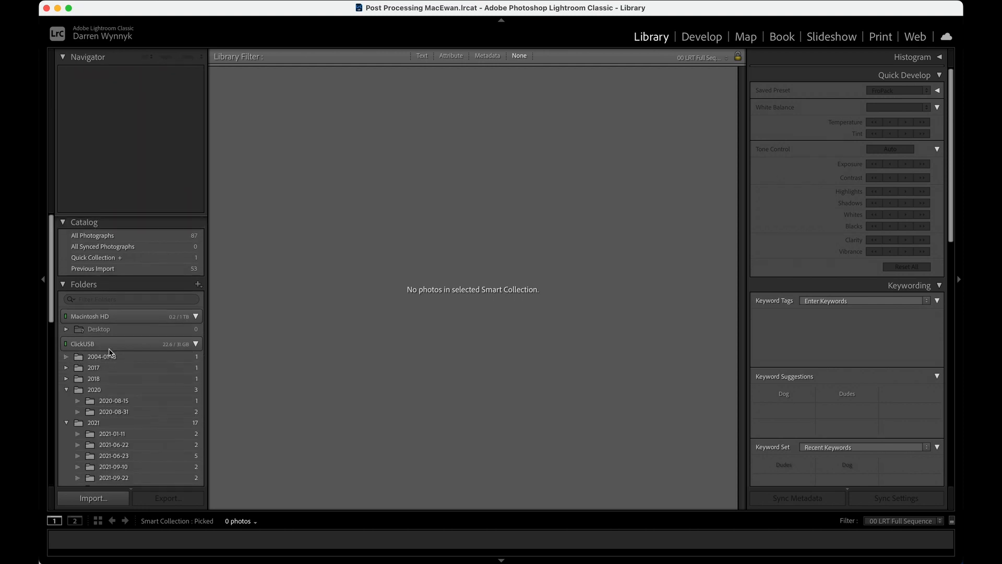
left_click(111, 237)
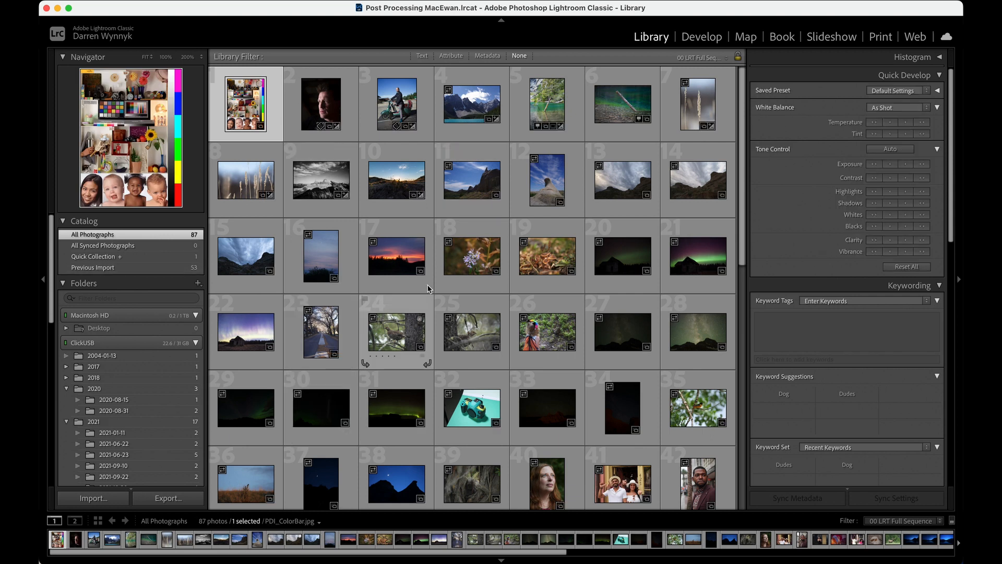
- Flag the purple flower photo as a pick and show the contents of the Picked smart collection
left_click(461, 258)
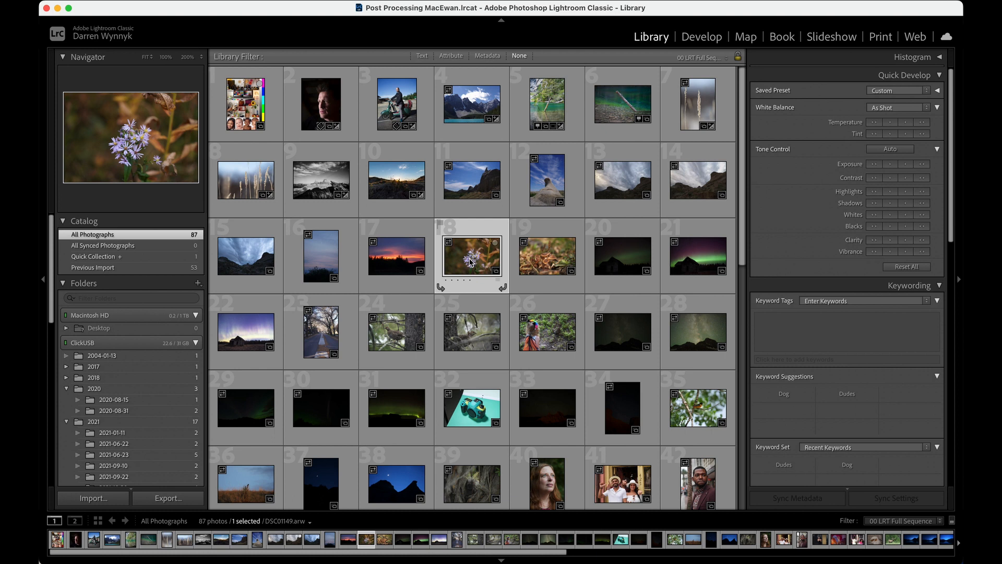
key("p")
scroll(163, 367, "down", 10)
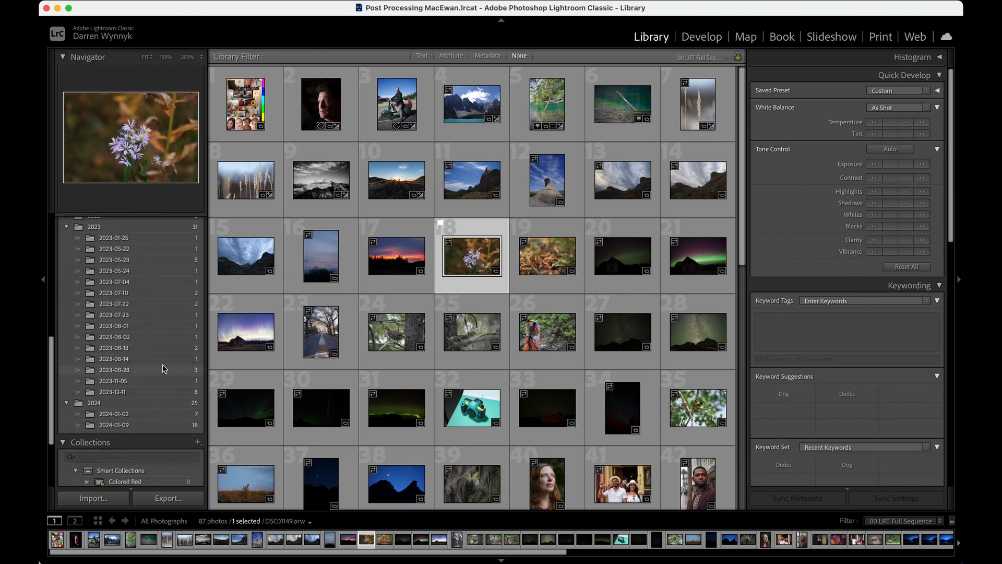
scroll(162, 371, "down", 5)
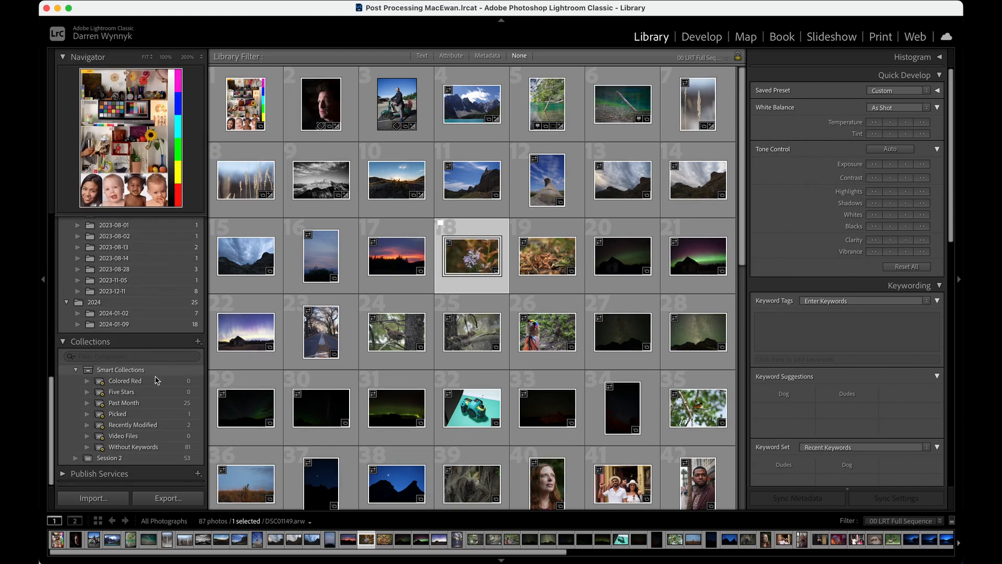
left_click(132, 416)
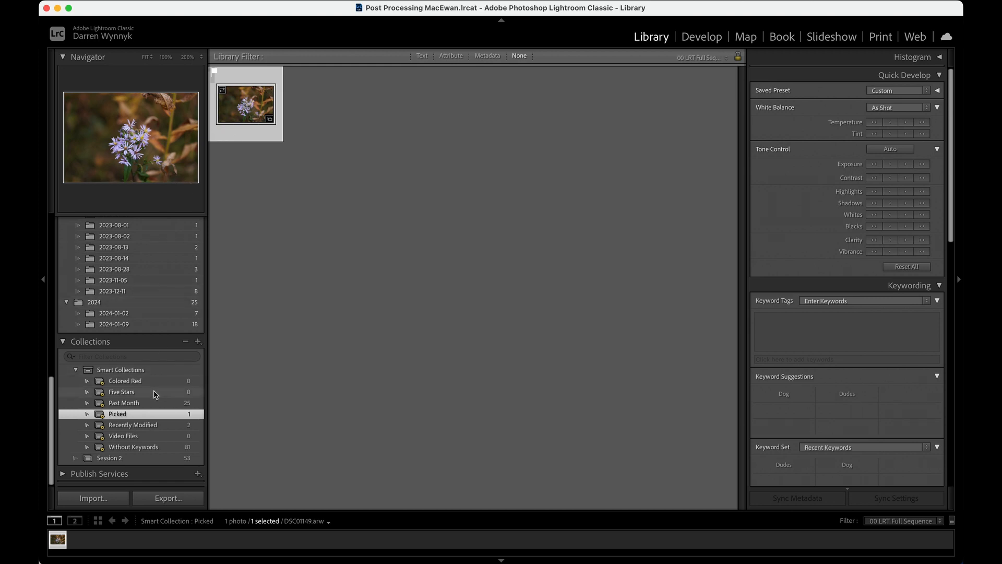
- Create a regular collection named Picked that is not inside a collection set
scroll(156, 395, "up", 1)
left_click(198, 366)
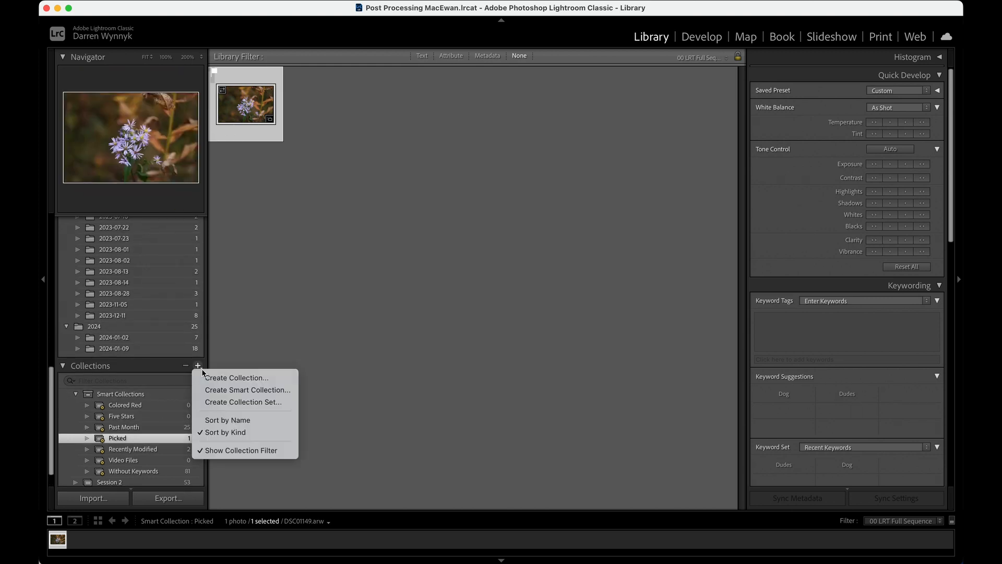
left_click(220, 377)
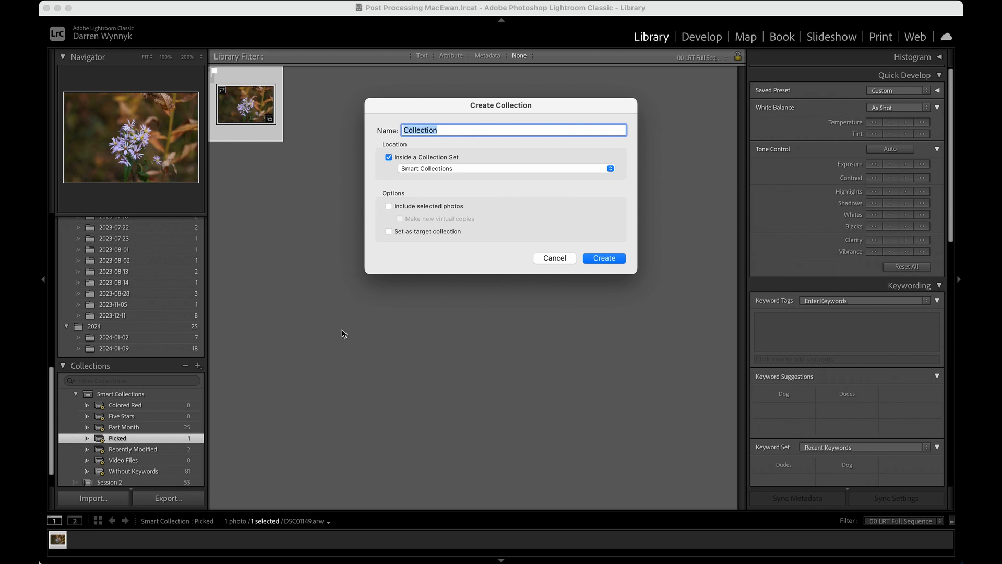
left_click(396, 157)
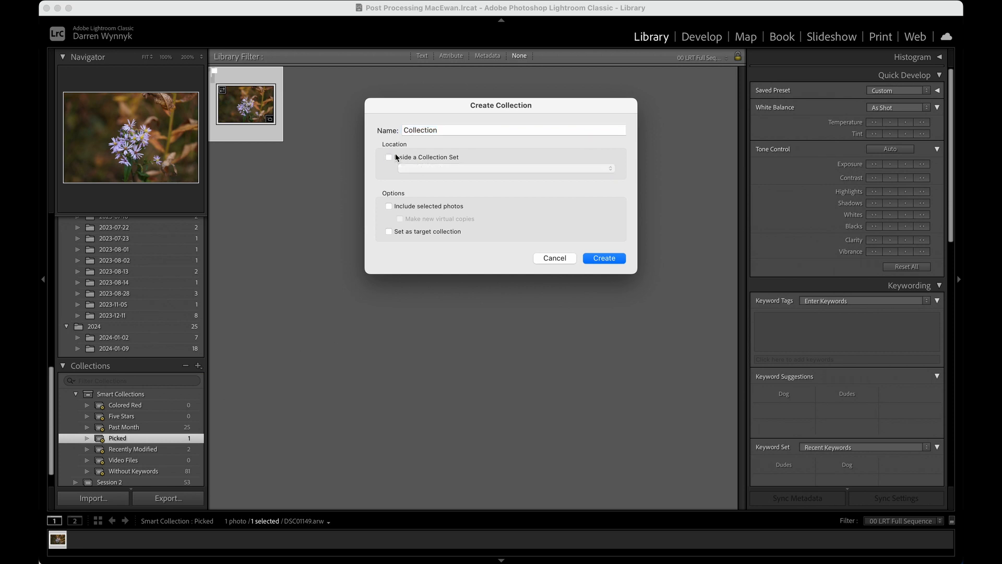
double_click(452, 128)
type("P")
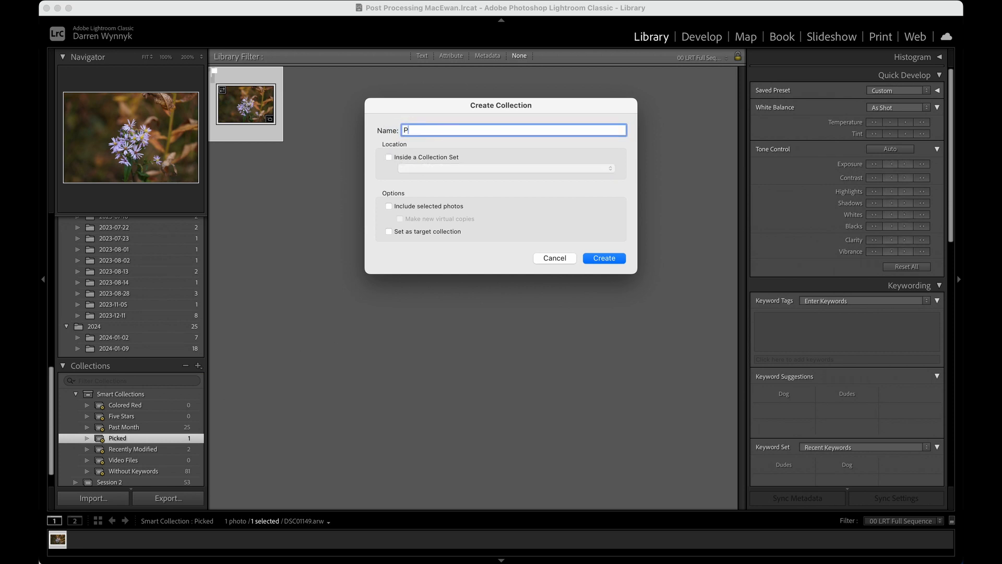
type("icked")
left_click(604, 257)
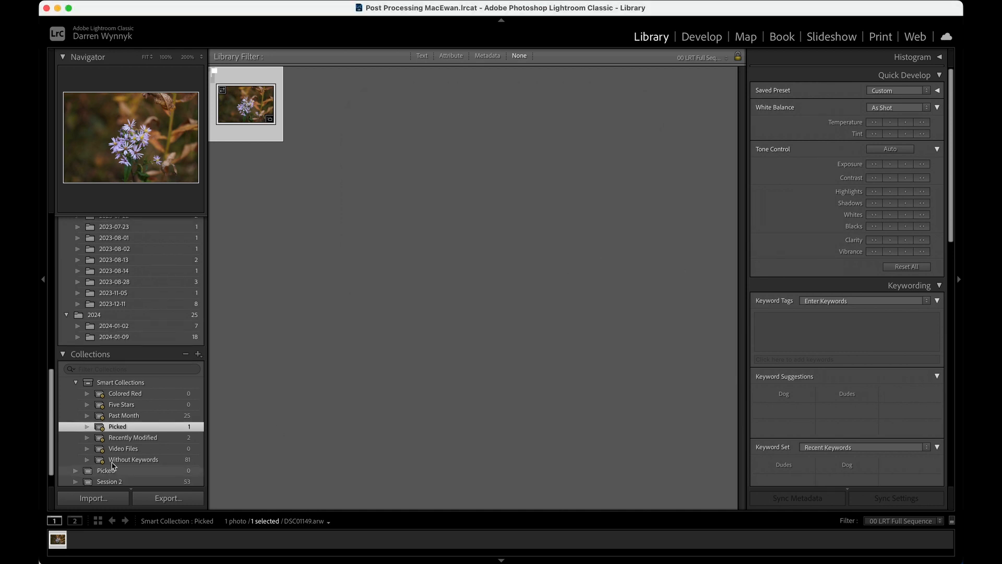
- View the new Picked collection and return to All Photographs through the recent sources
scroll(129, 452, "down", 2)
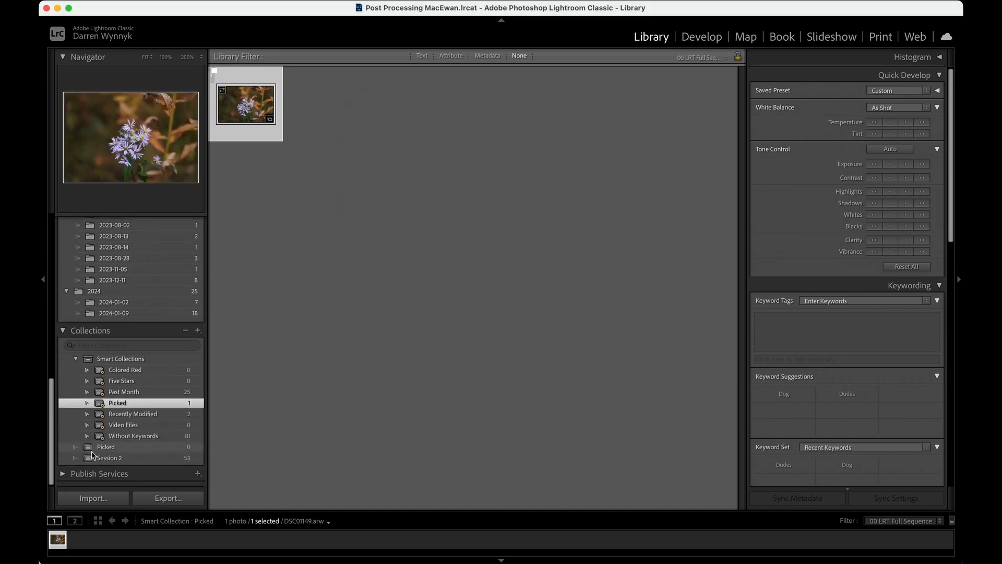
left_click(134, 448)
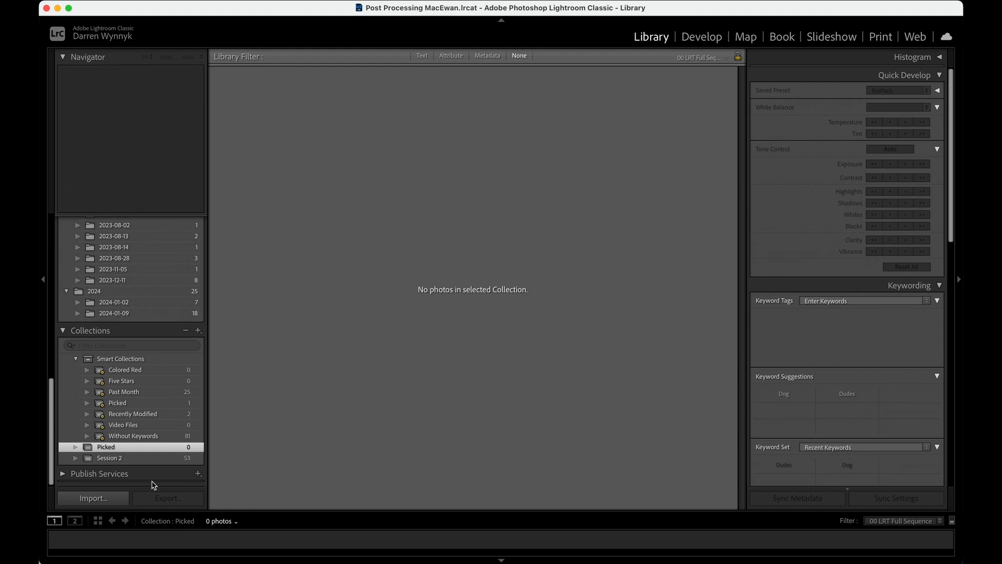
left_click(184, 521)
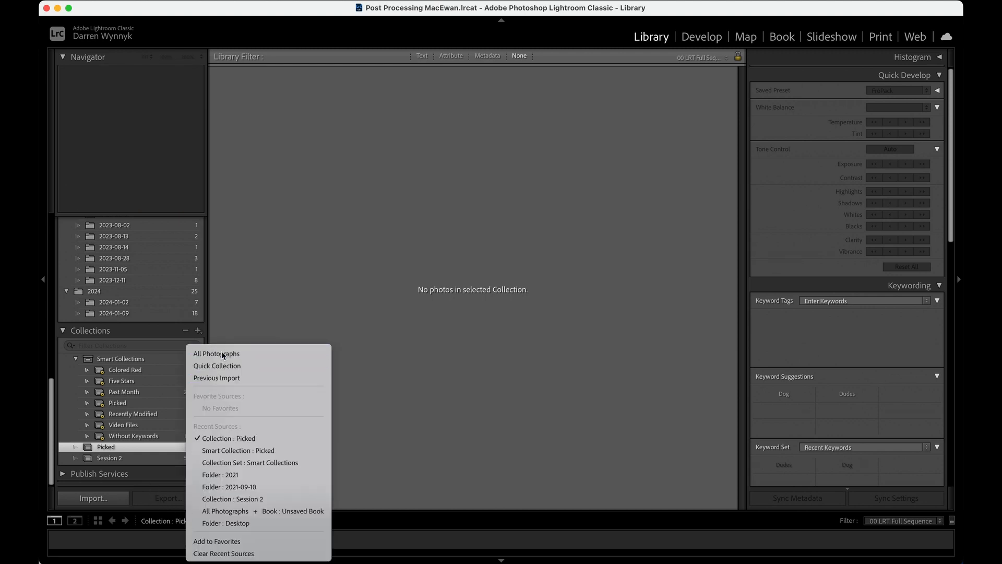
left_click(217, 353)
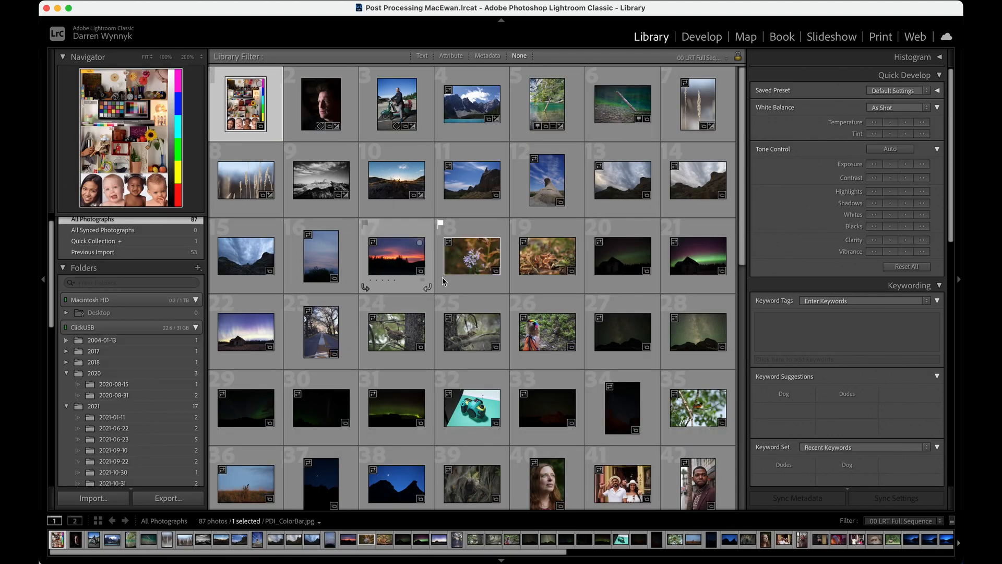
- Add the purple flower photo to the regular Picked collection and show that collection's contents
left_click(473, 256)
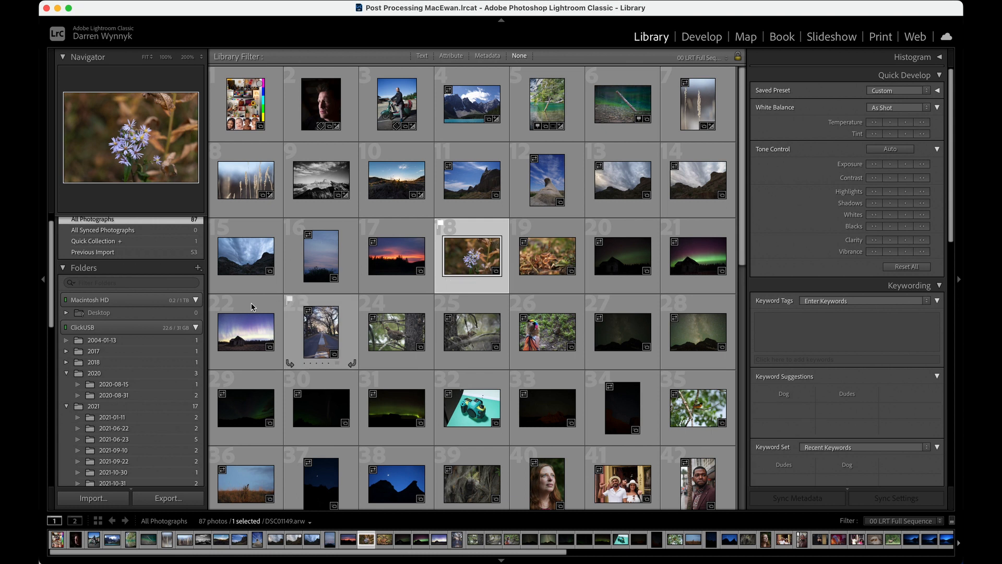
scroll(128, 360, "down", 15)
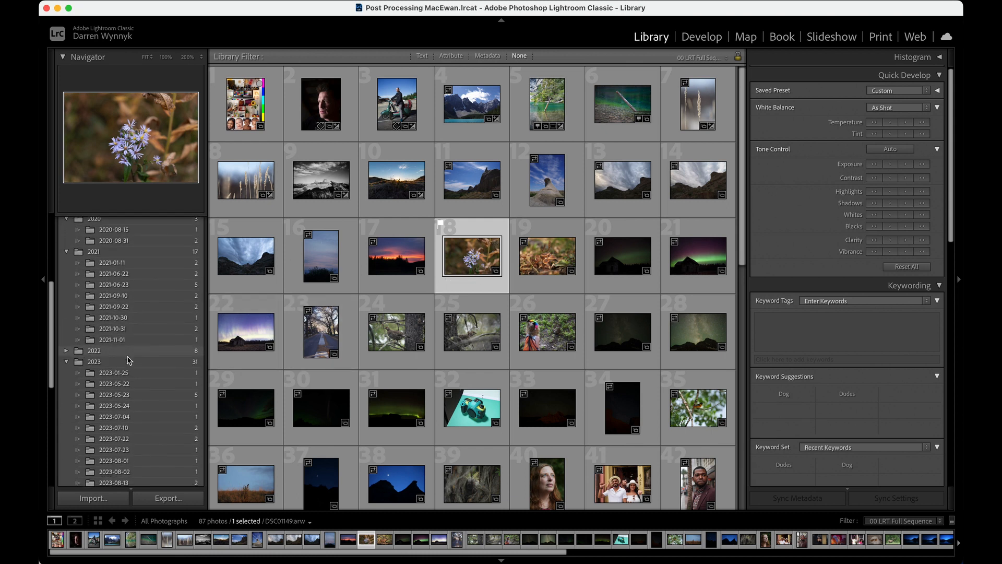
scroll(128, 360, "up", 1)
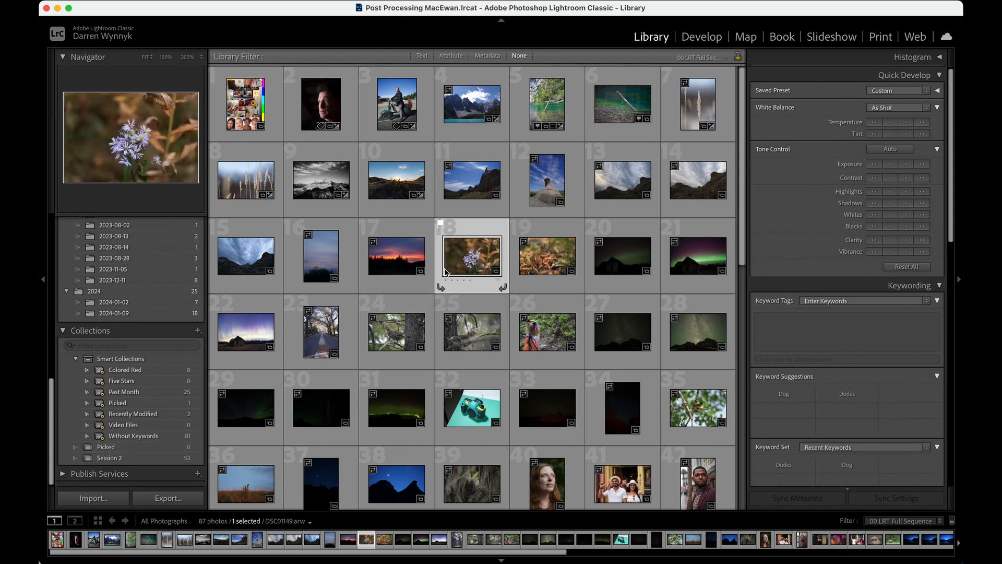
left_click_drag(479, 249, 124, 450)
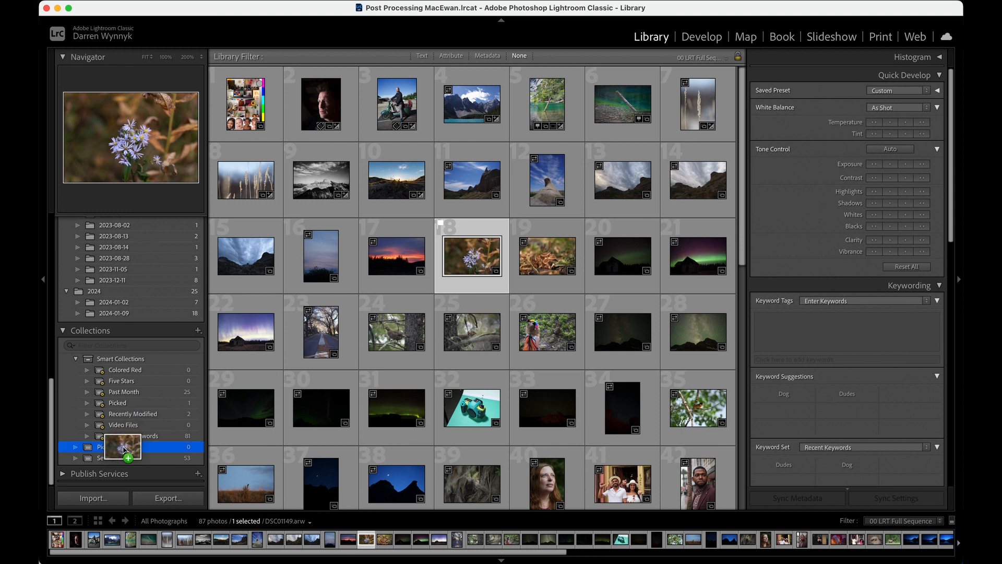
left_click_drag(124, 450, 125, 450)
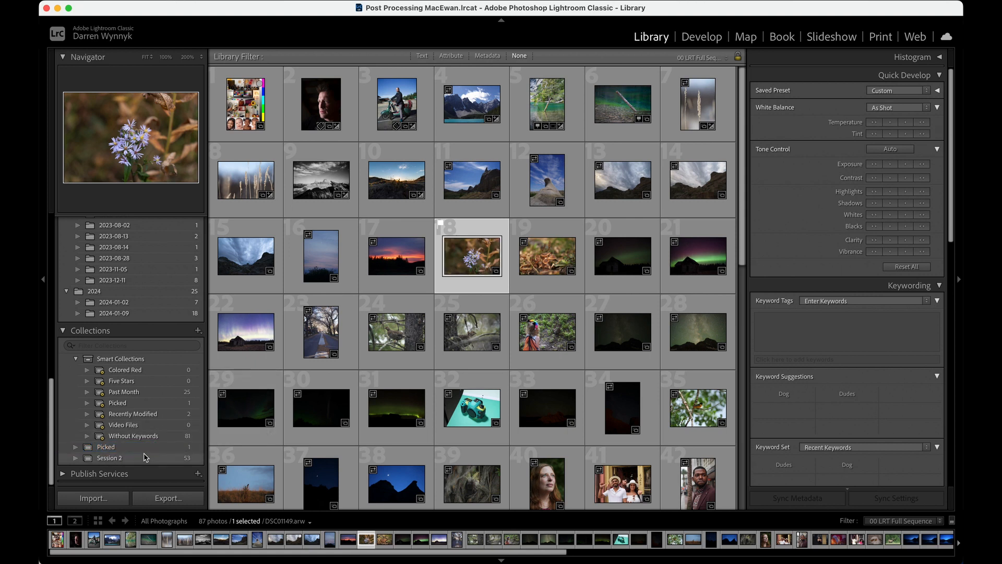
left_click(143, 448)
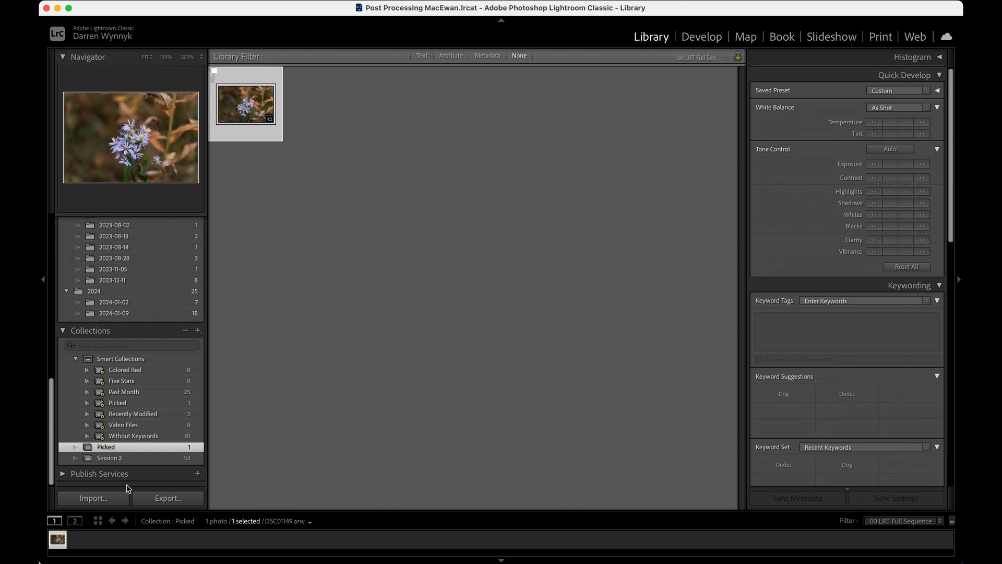
- Collapse the expanded 2020, 2021, 2023 and 2024 year folders on the ClickUSB drive
scroll(155, 291, "up", 3)
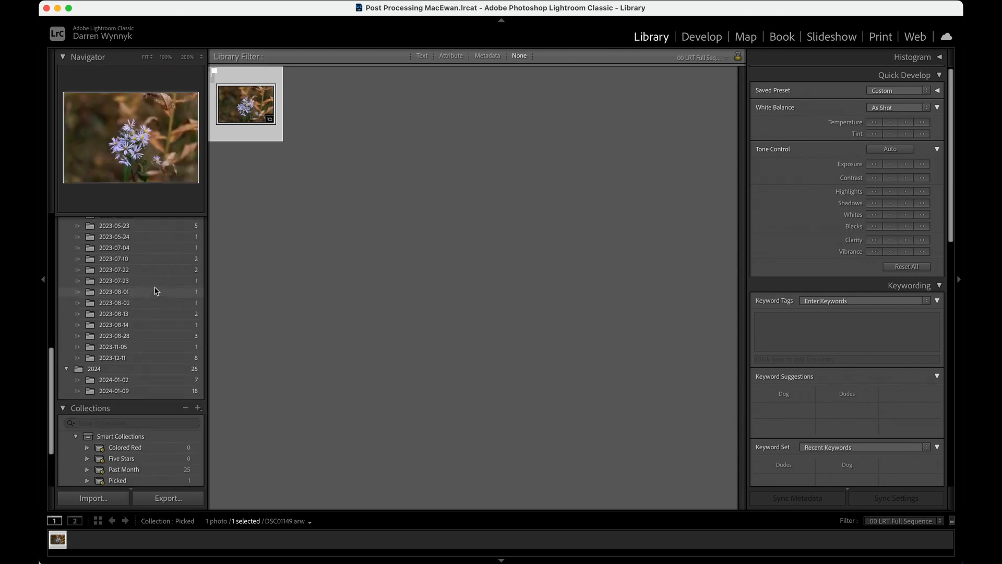
scroll(155, 291, "up", 3)
scroll(155, 290, "down", 3)
scroll(155, 290, "up", 6)
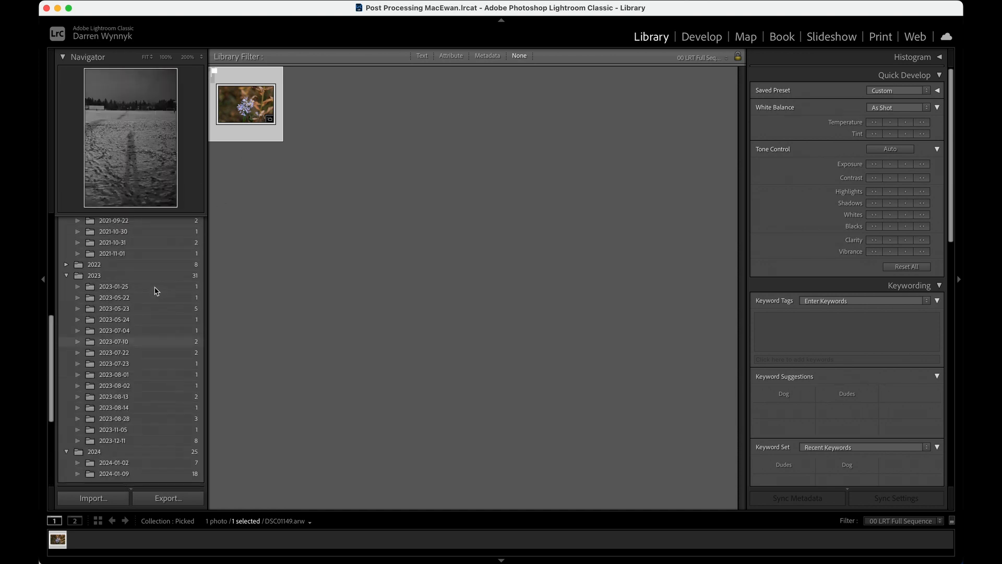
left_click(68, 277)
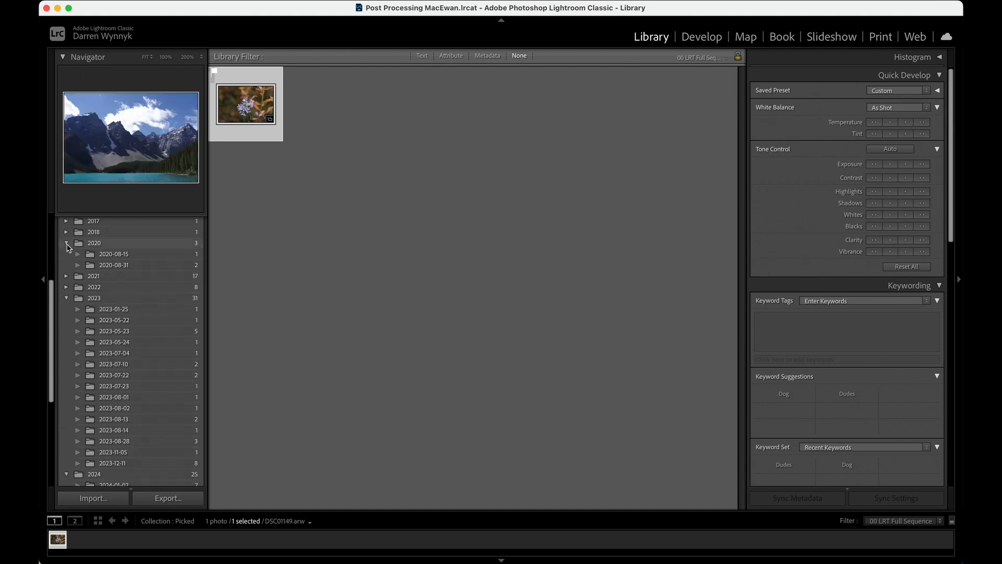
left_click(67, 243)
left_click(67, 276)
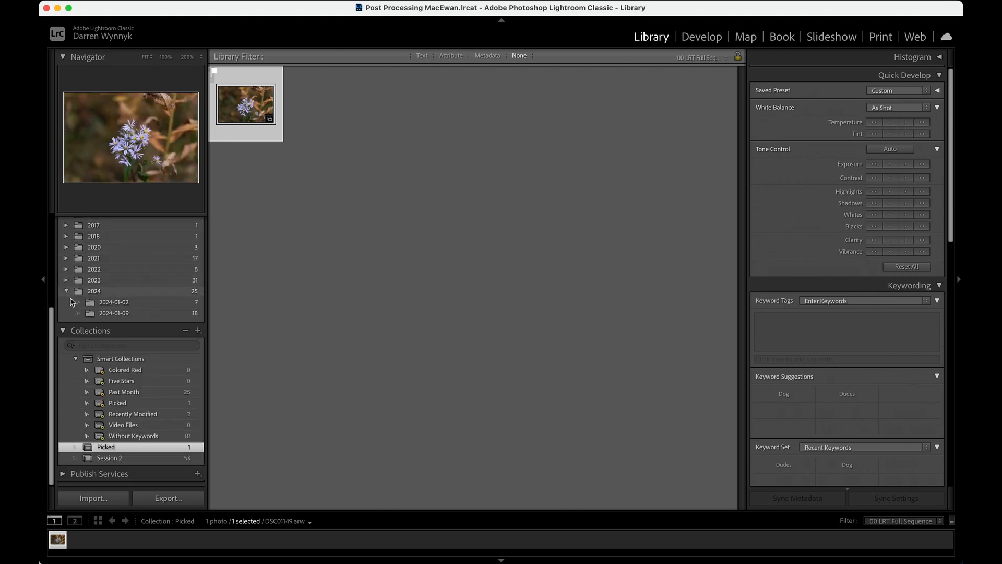
scroll(110, 364, "up", 5)
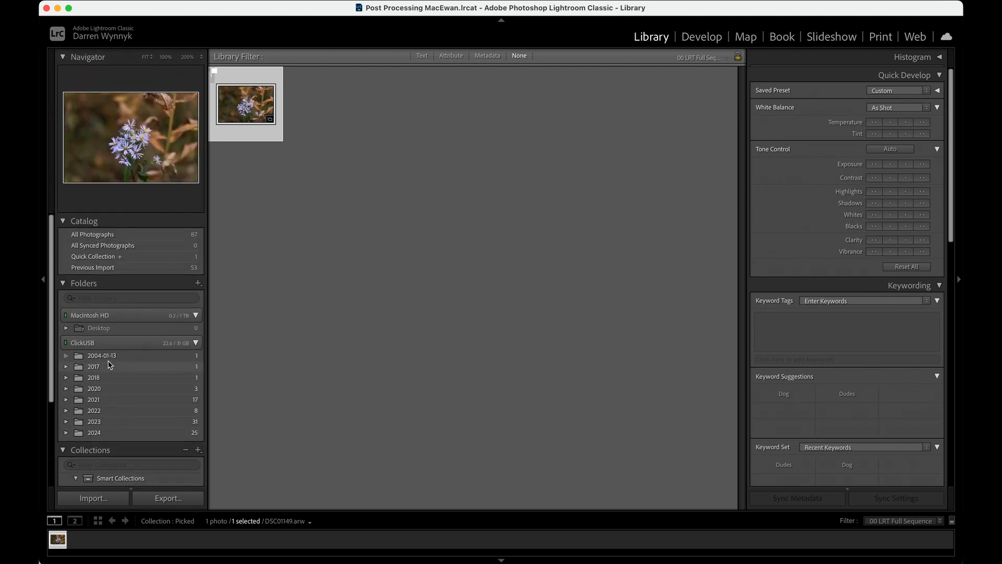
- Show All Photographs and remove the pick flag from the purple flower photo
left_click(111, 235)
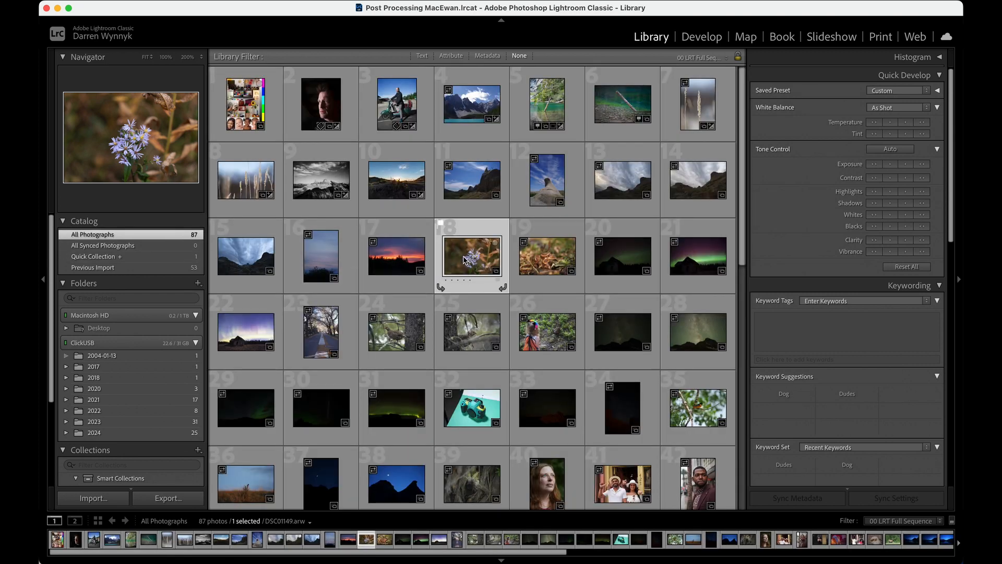
left_click(441, 224)
scroll(335, 256, "down", 3)
scroll(176, 309, "down", 5)
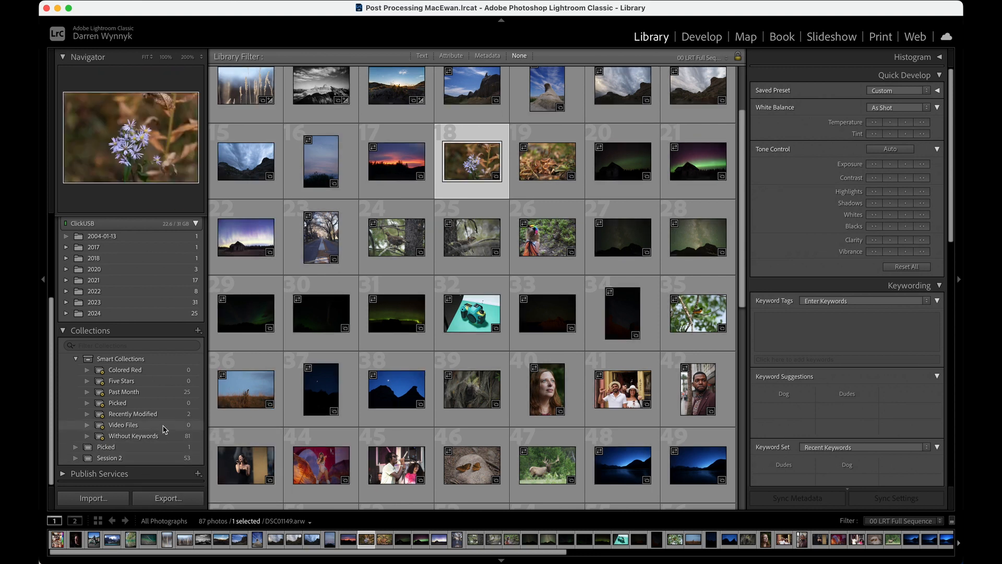
- Expand the Histogram for the selected purple flower photo
scroll(350, 353, "up", 1)
scroll(350, 353, "up", 3)
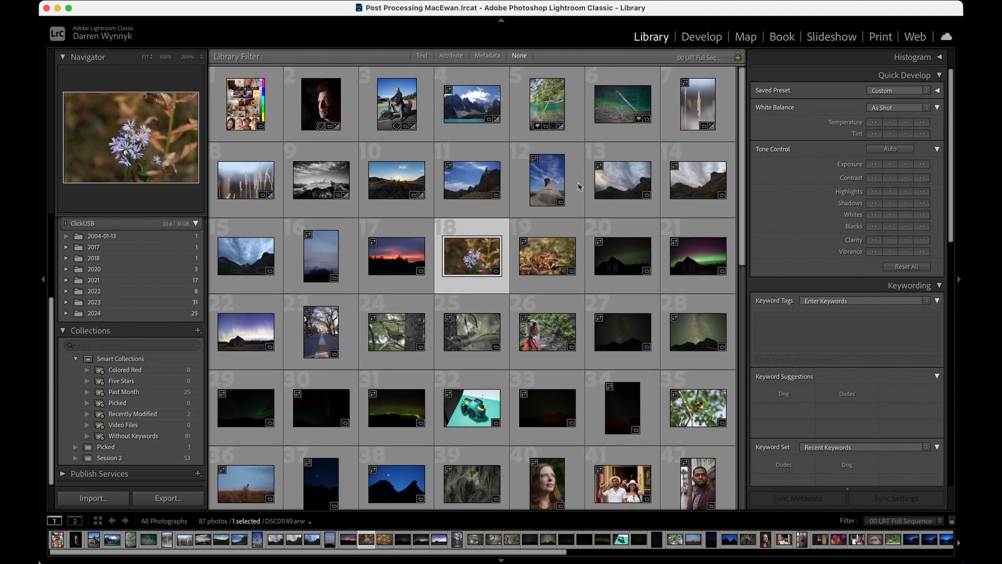
left_click(941, 57)
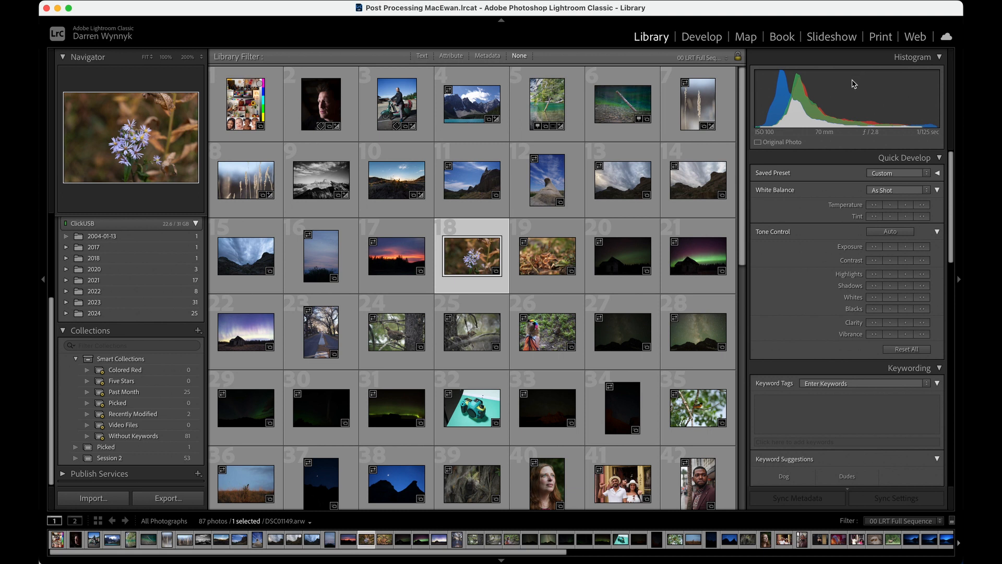
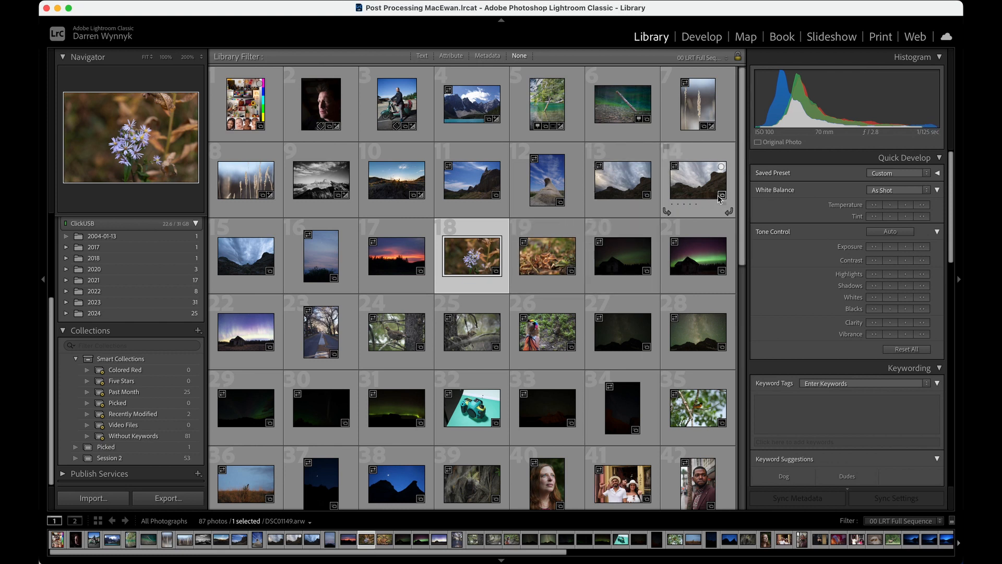
- Raise the purple flower photo's exposure by two large increments and reset all its Quick Develop adjustments
left_click(926, 248)
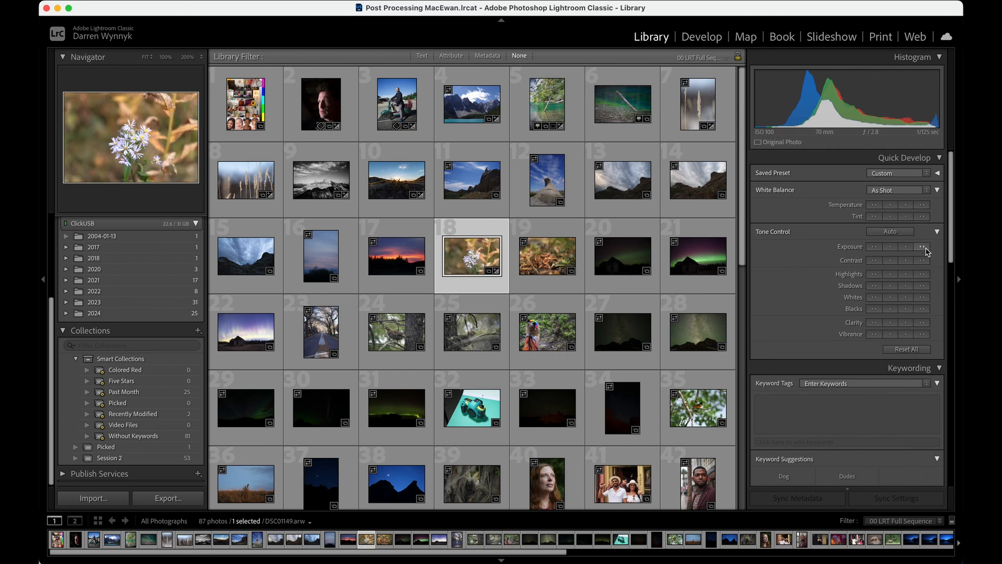
left_click(926, 249)
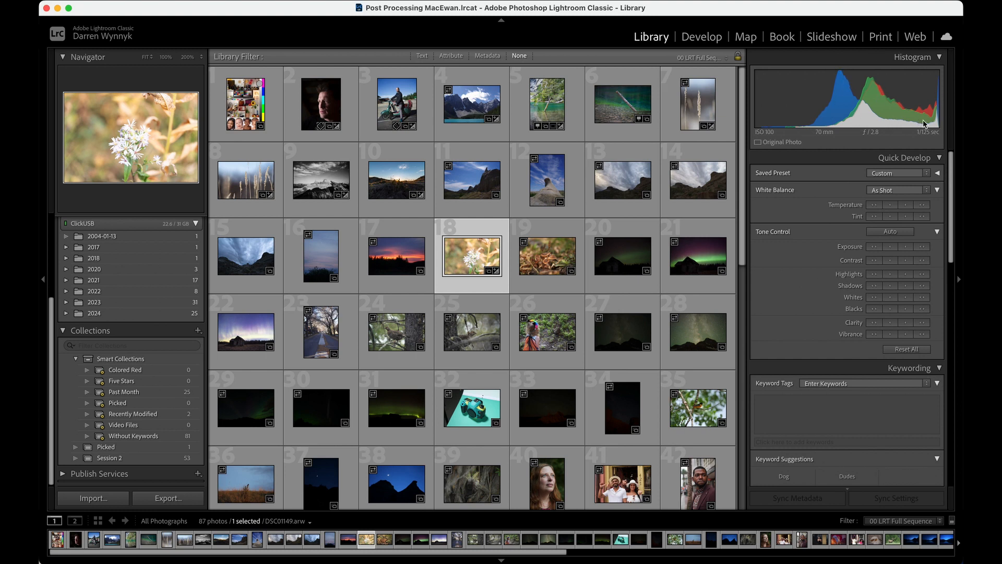
left_click(903, 350)
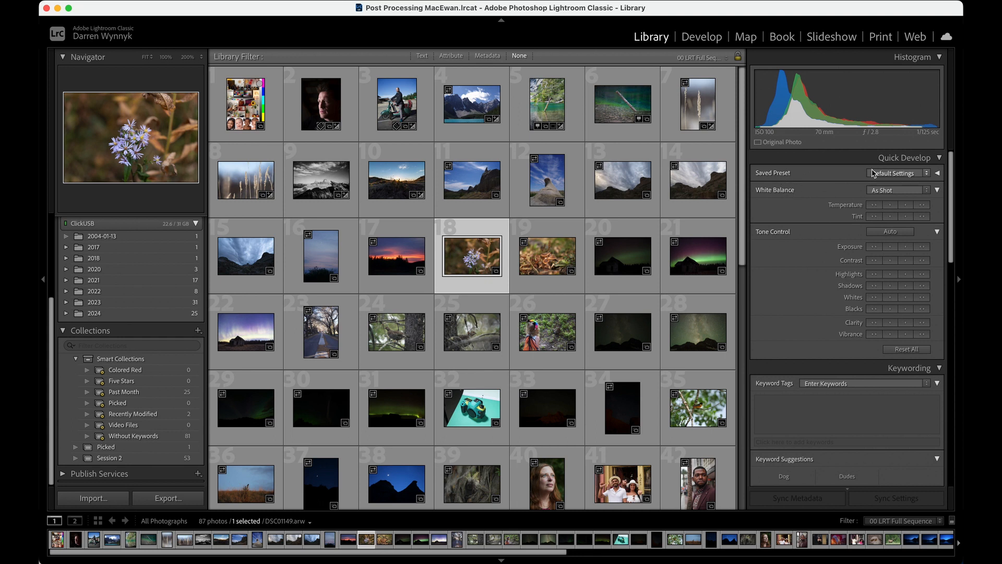
- Review the Saved Preset and White Balance options in Quick Develop, keeping Default Settings and As Shot
left_click(927, 176)
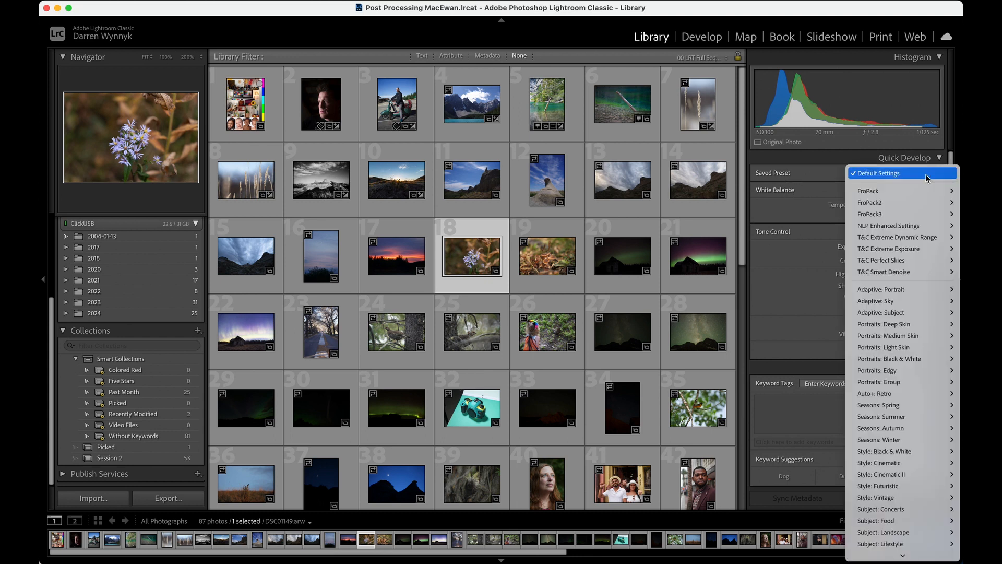
left_click(924, 177)
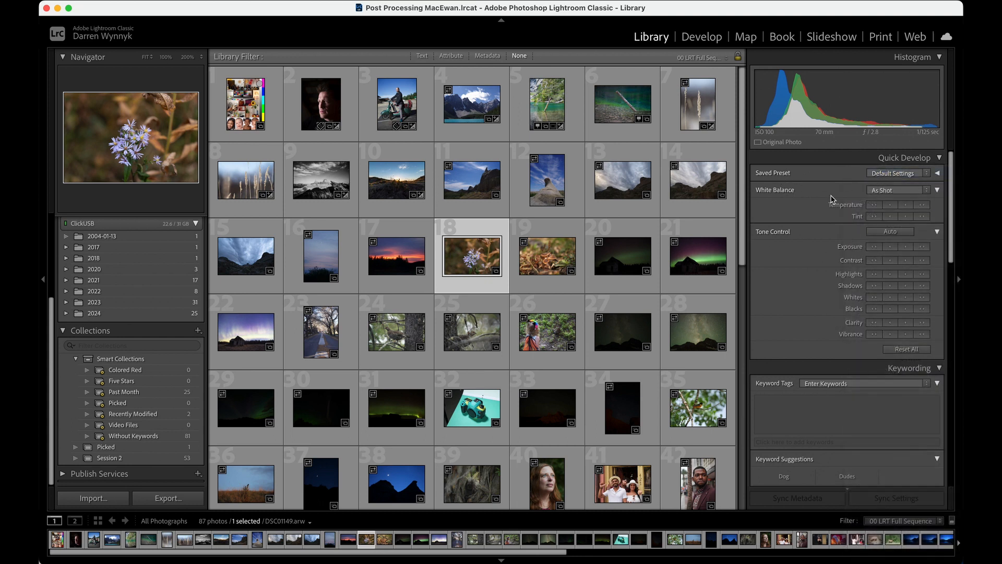
left_click(928, 190)
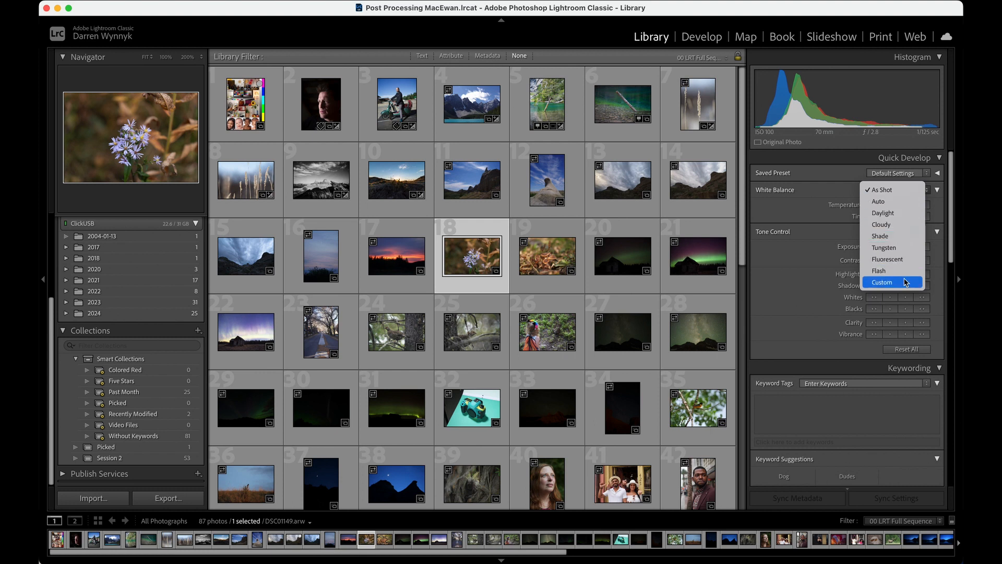
left_click(832, 195)
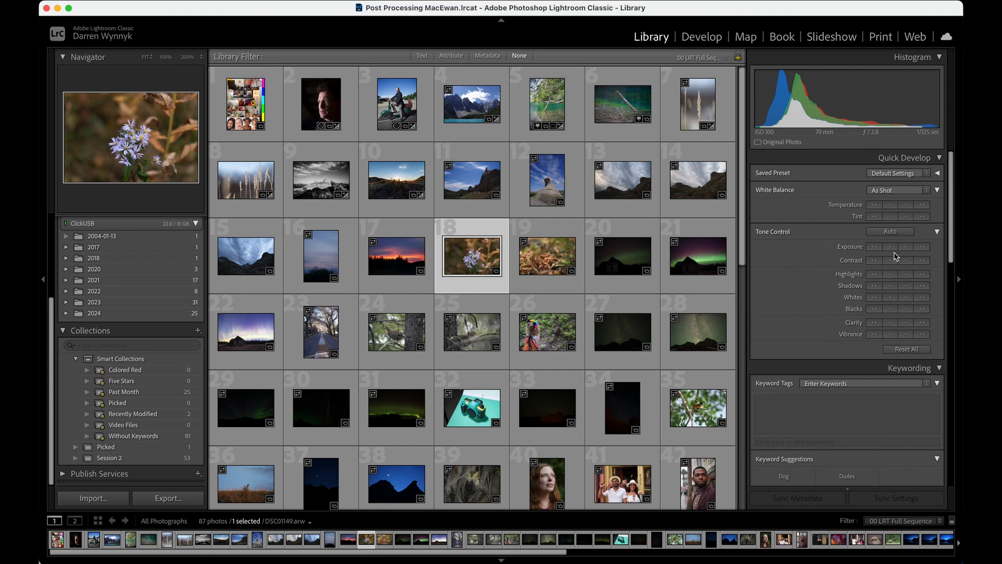
- Add the keyword Flowers to the selected purple flower photo
scroll(893, 255, "down", 2)
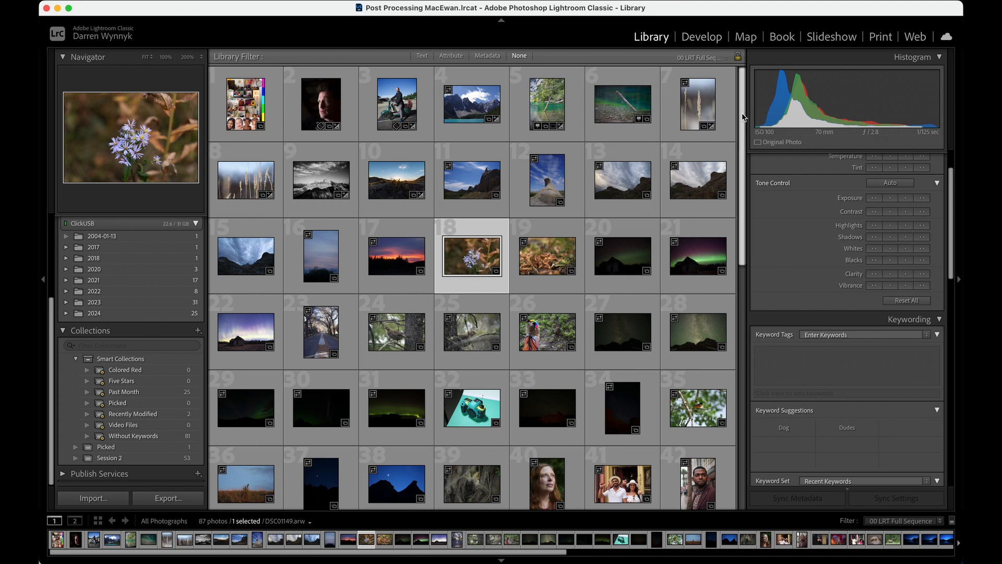
scroll(833, 222, "down", 4)
scroll(833, 222, "down", 1)
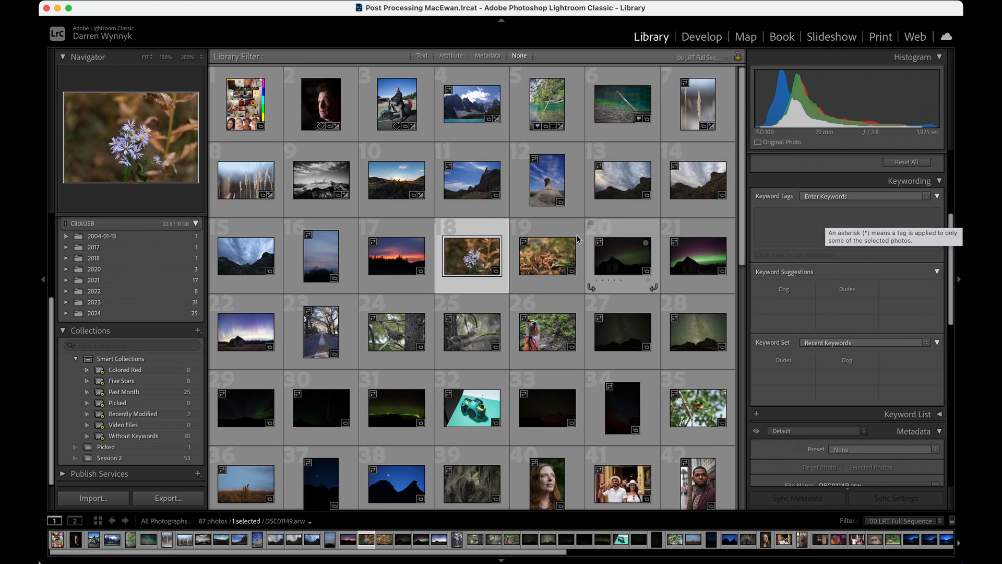
left_click(795, 220)
type("Flowers")
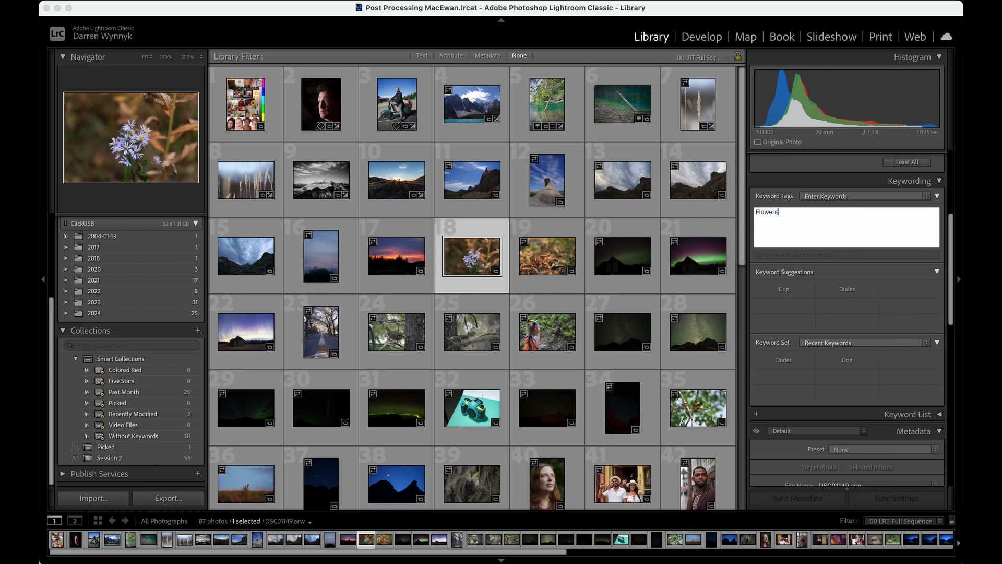
key("Return")
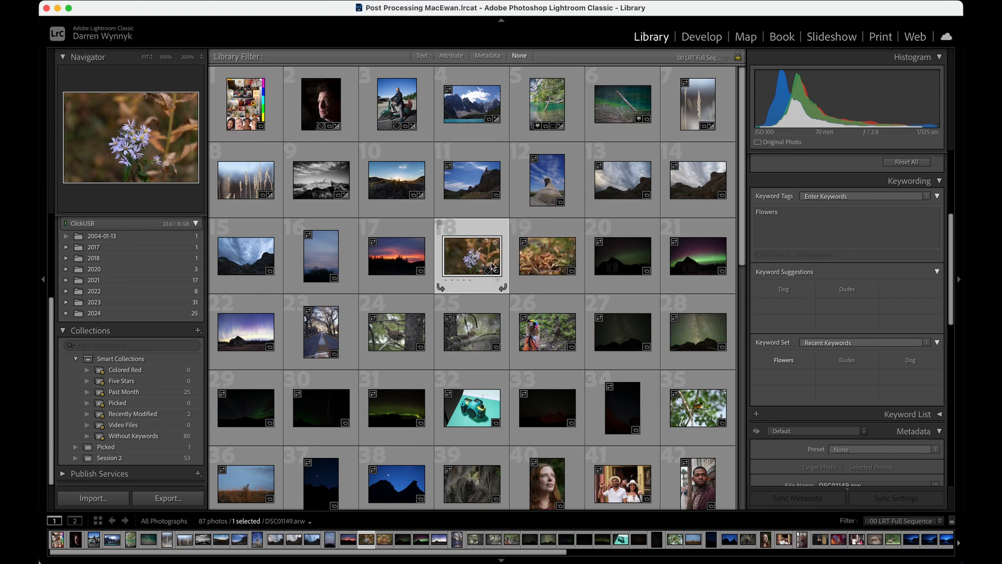
- Compare the keyword tags and keyword suggestions of the neighbouring mushroom photo with those of the purple flower photo
left_click(547, 266)
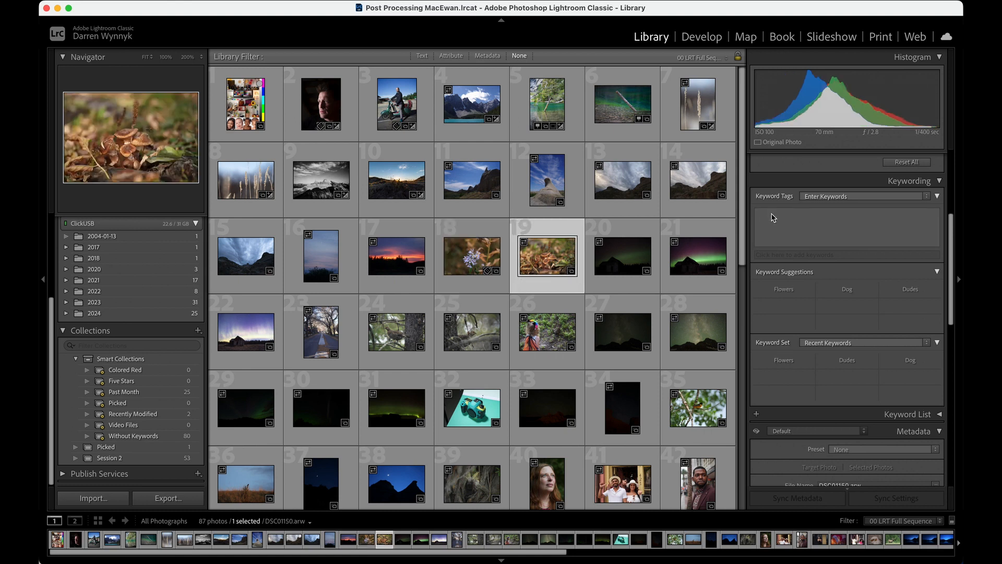
left_click(470, 254)
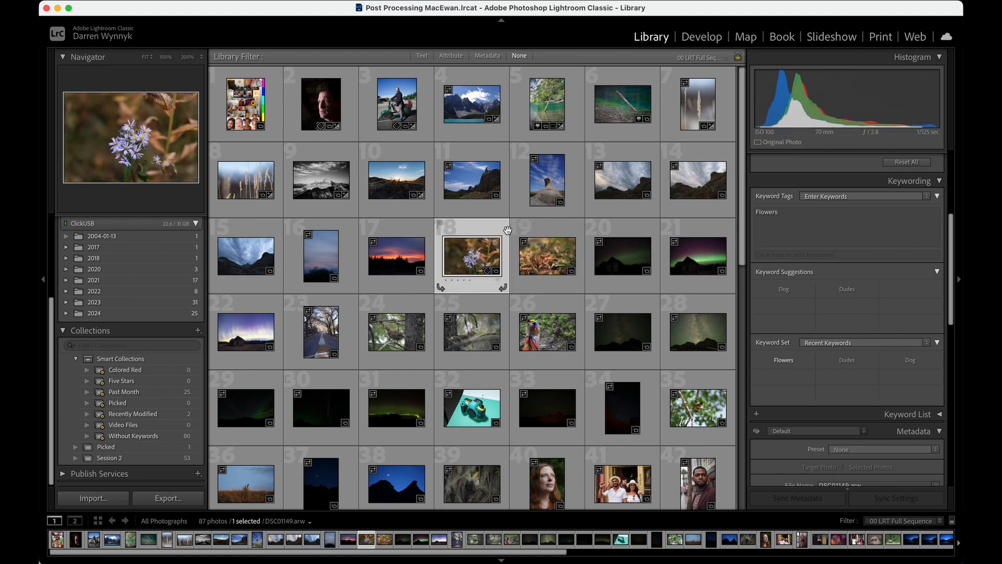
left_click(559, 261)
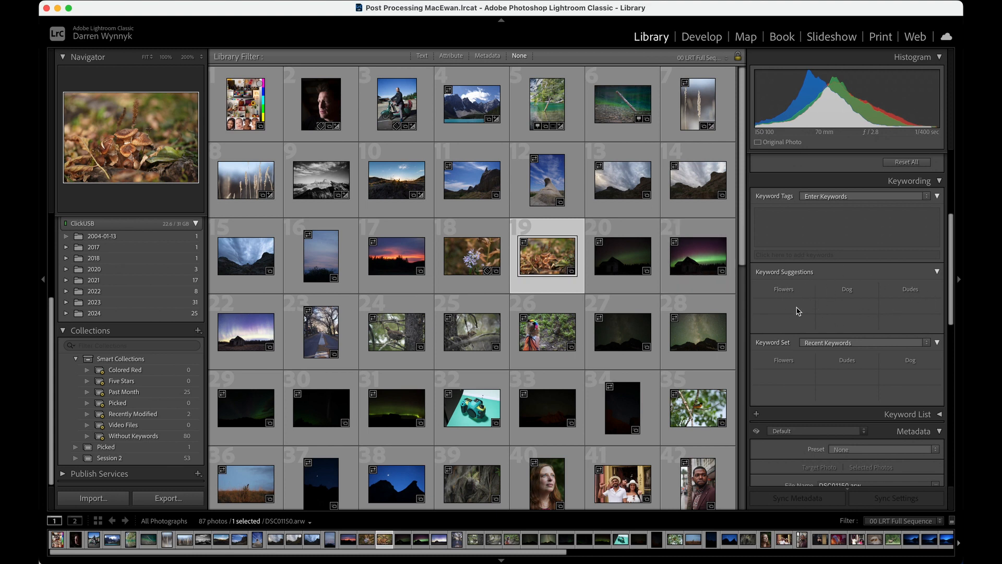
left_click(481, 255)
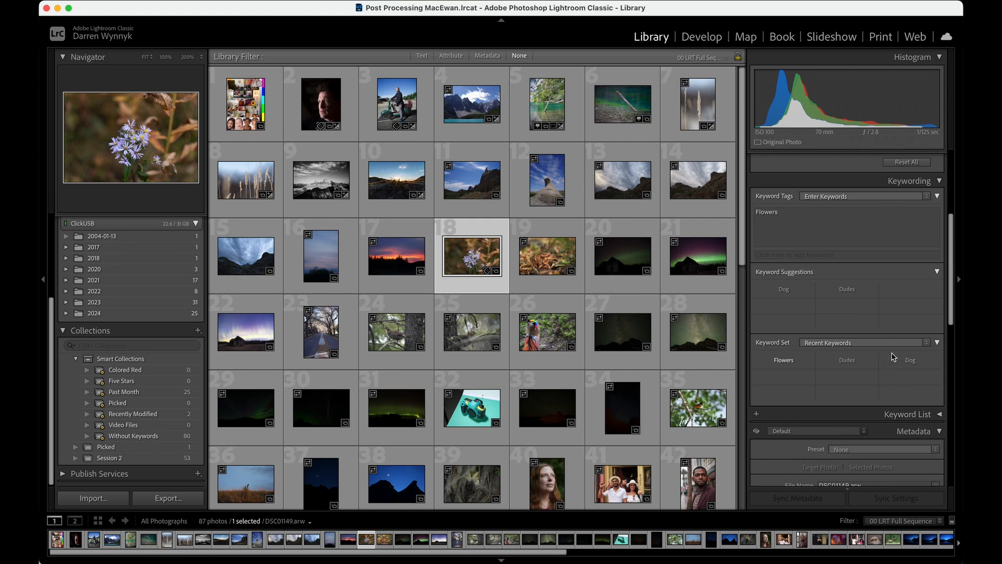
- Review the available keyword sets, keeping Recent Keywords, and select the mushroom photo beside the purple flower photo
left_click(927, 343)
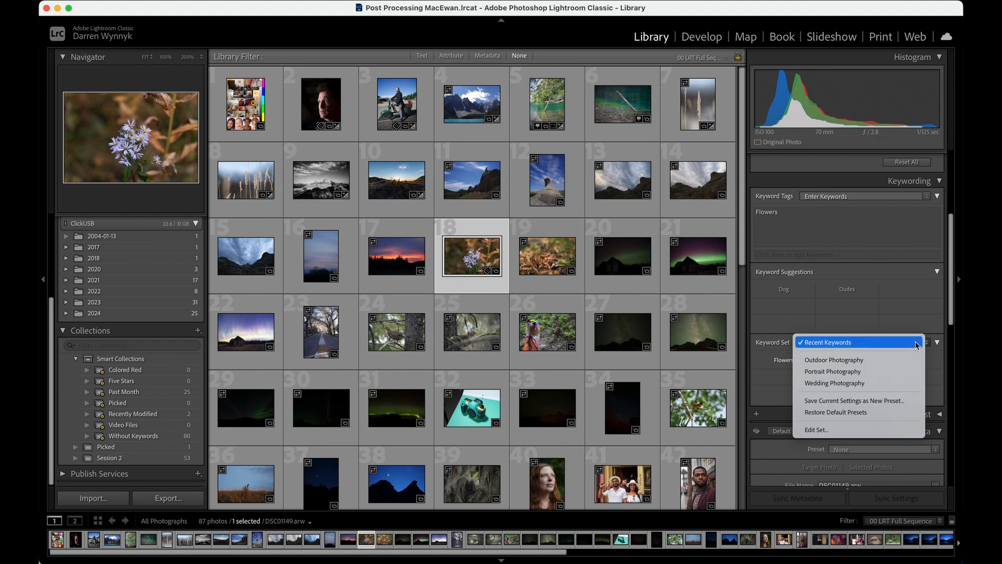
left_click(942, 330)
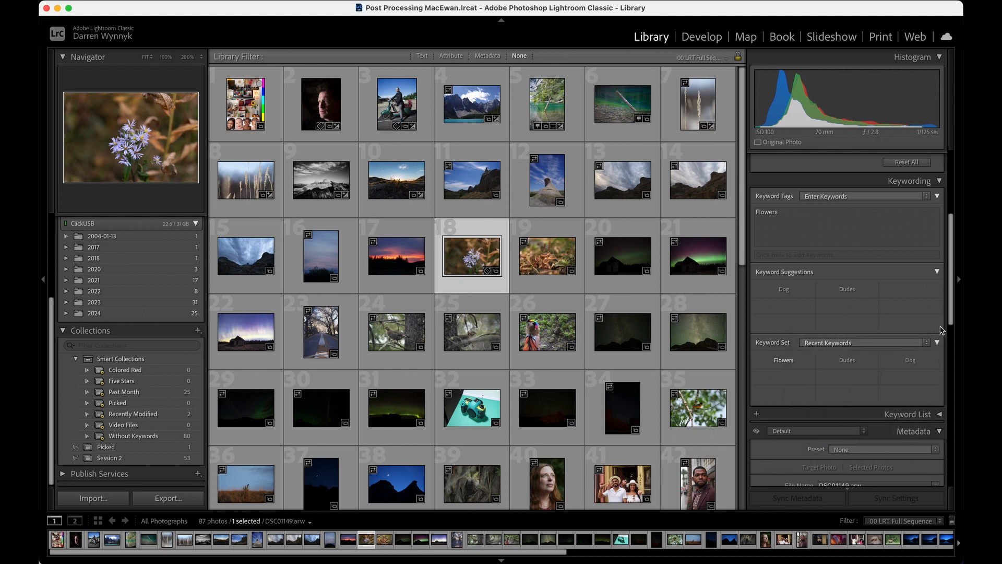
left_click(553, 257)
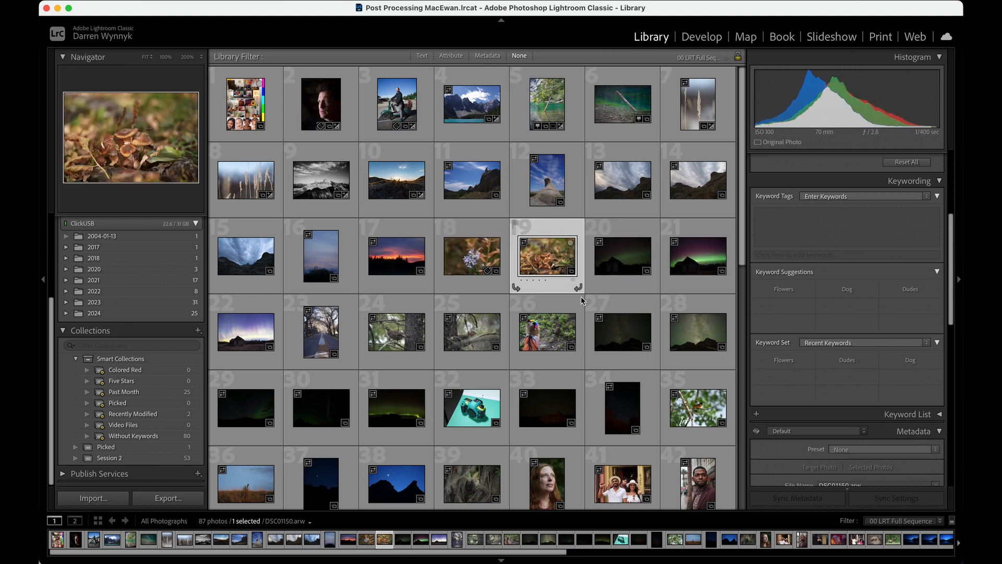
- Toggle the recent keywords Flowers and Dudes on and off for the mushroom photo
left_click(790, 364)
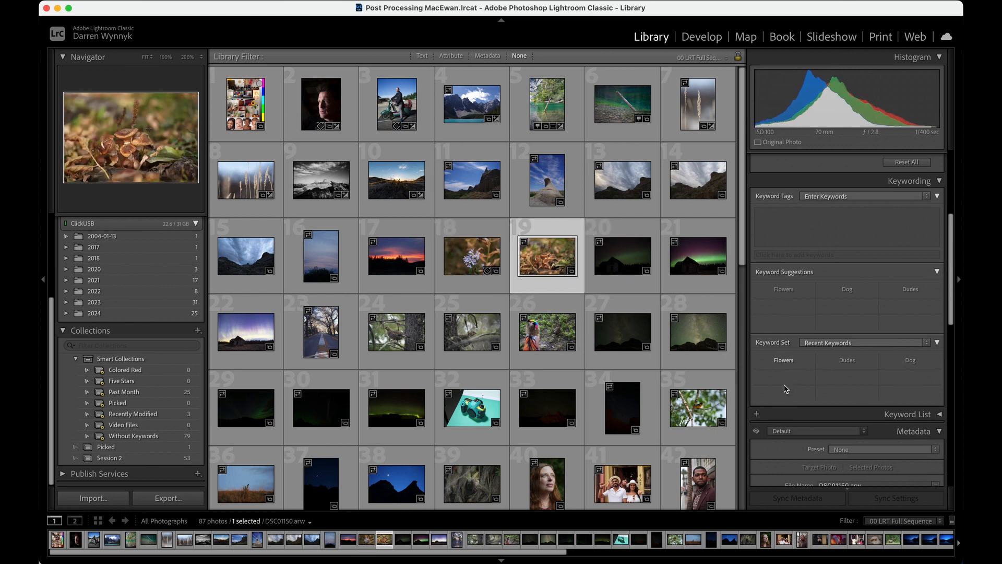
left_click(838, 366)
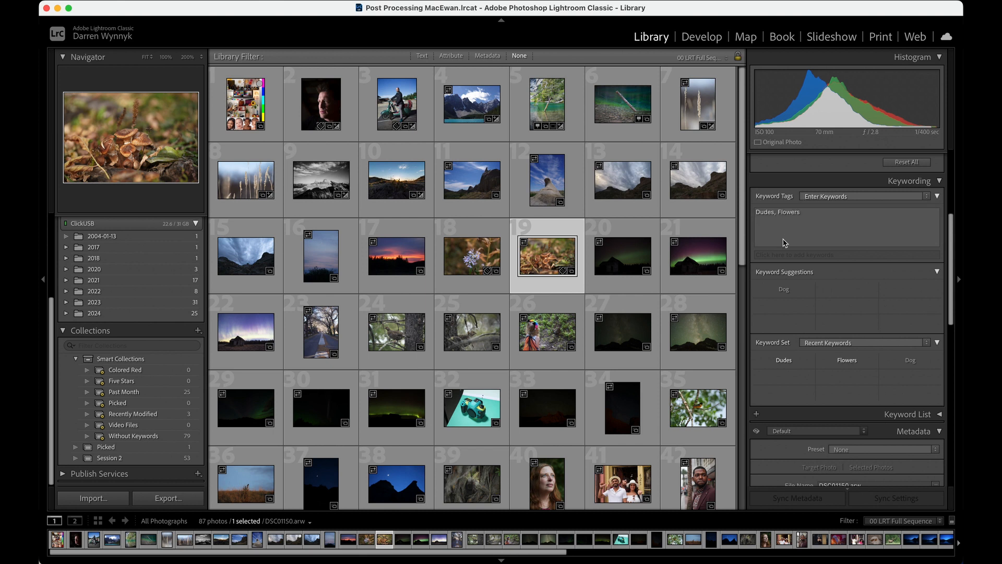
left_click(854, 361)
left_click(795, 362)
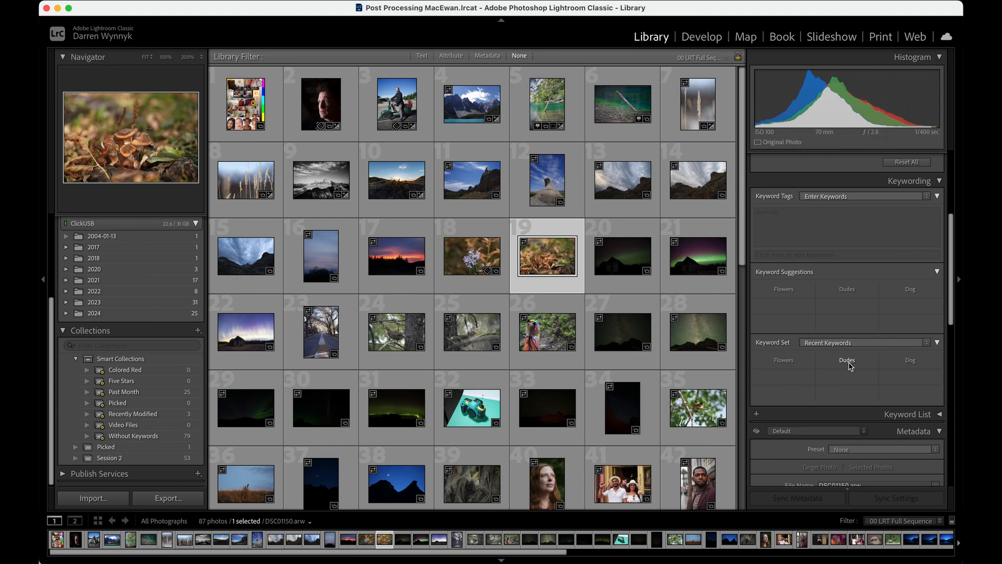
left_click(853, 364)
left_click(850, 365)
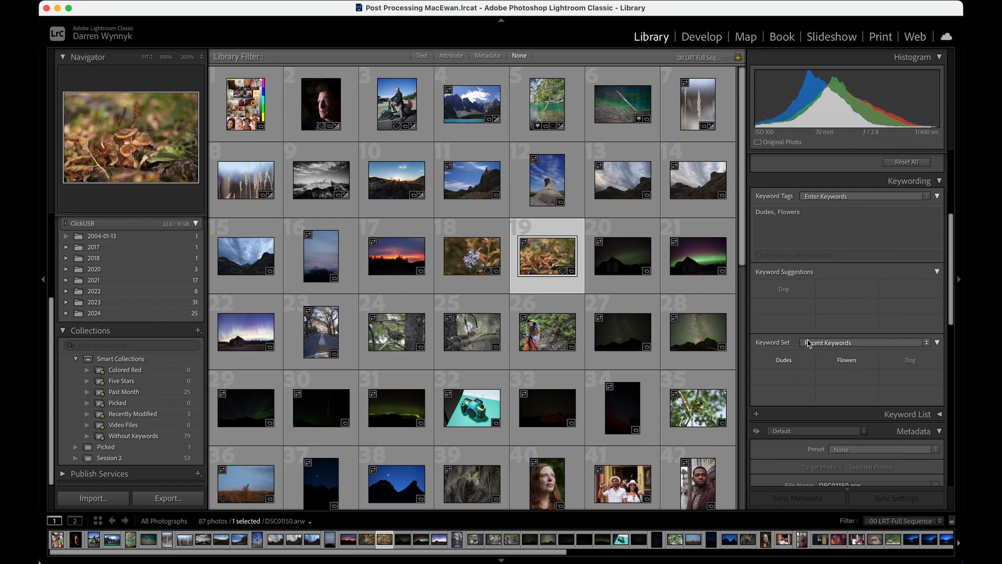
left_click(850, 359)
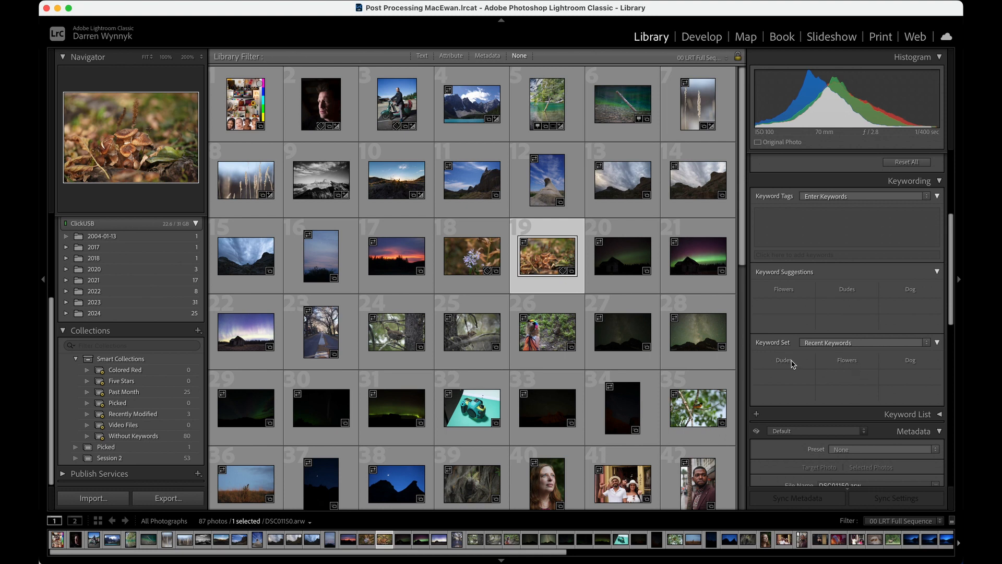
- Select the purple flower photo and expand the Keyword List to show all catalog keywords
left_click(471, 259)
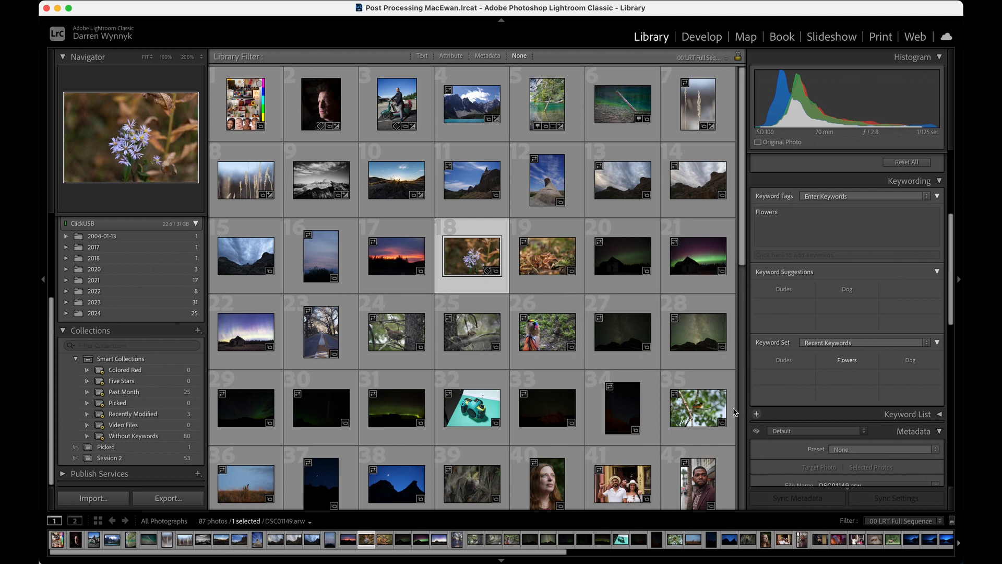
left_click(938, 415)
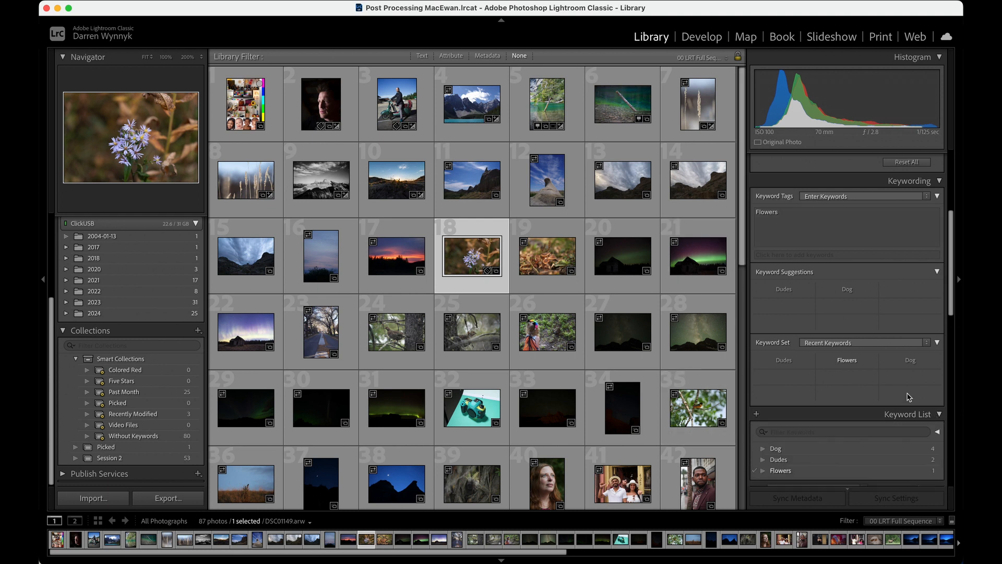
scroll(908, 397, "down", 3)
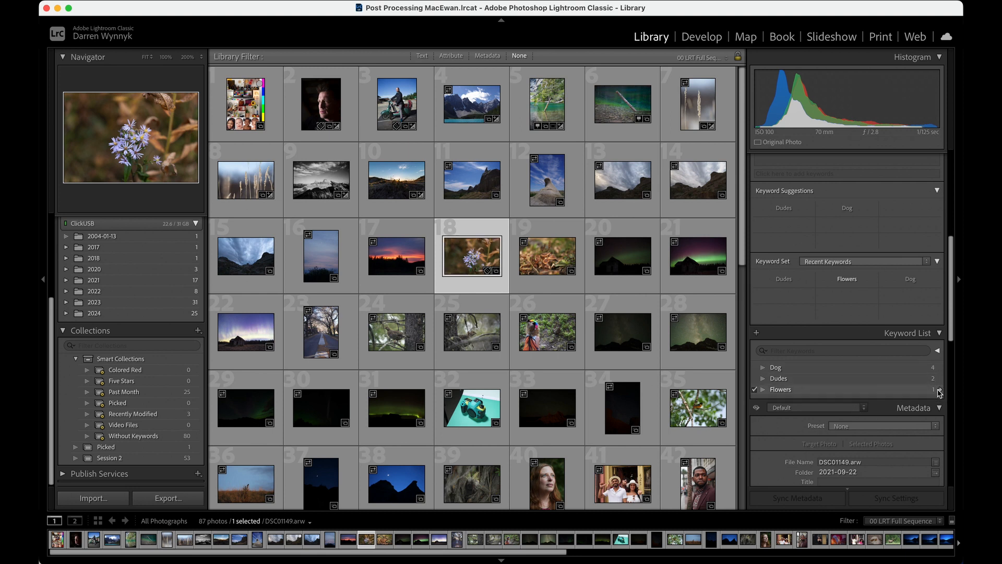
- Filter the library by the keywords Dudes, Dog and Flowers in turn, and clear the filter to show all photos
left_click(781, 389)
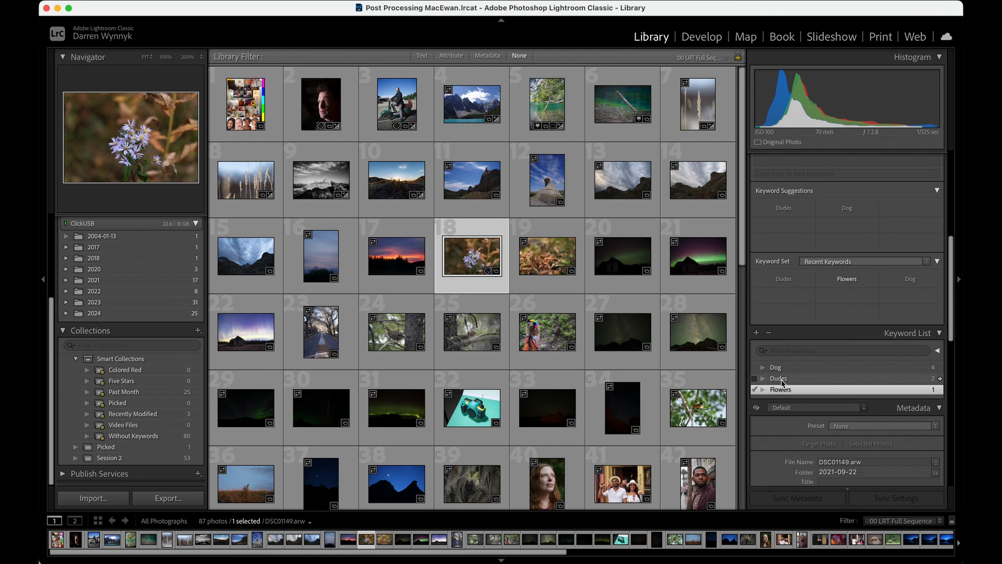
left_click(782, 381)
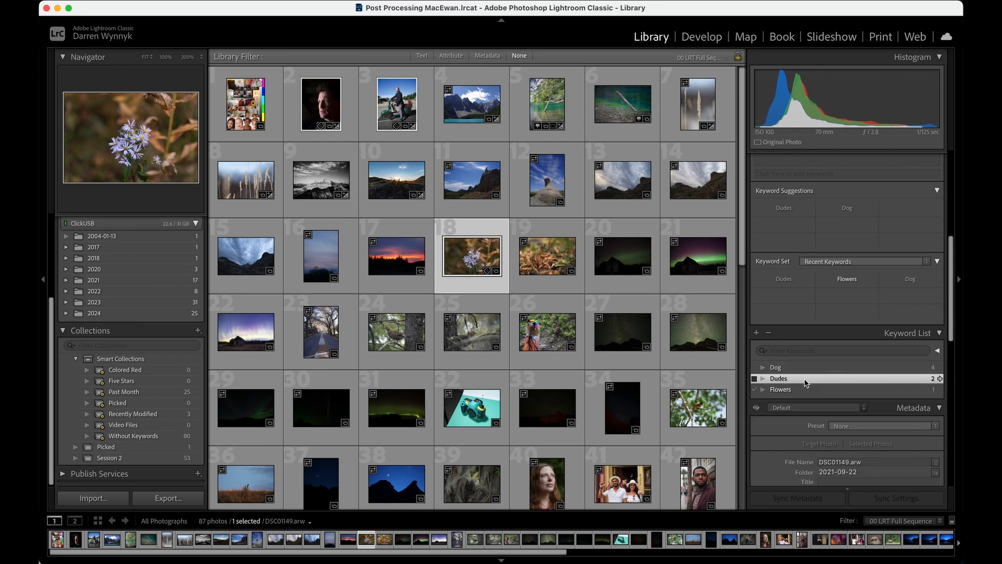
left_click(940, 379)
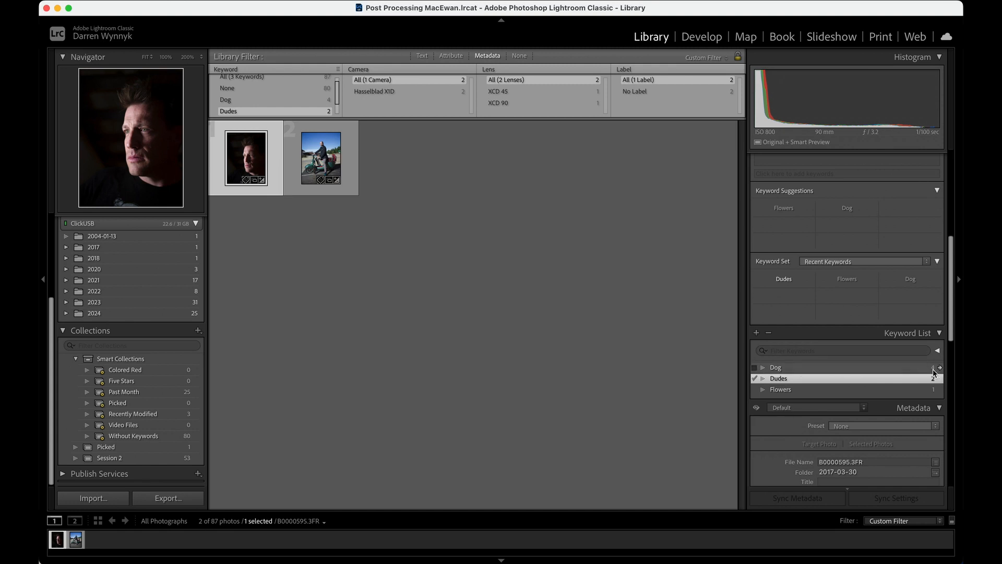
left_click(941, 368)
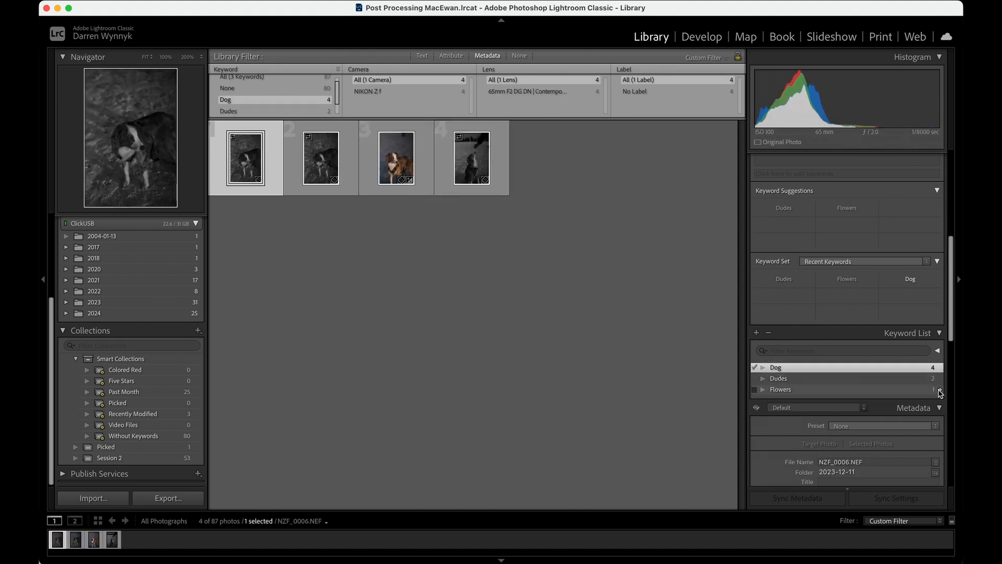
left_click(941, 391)
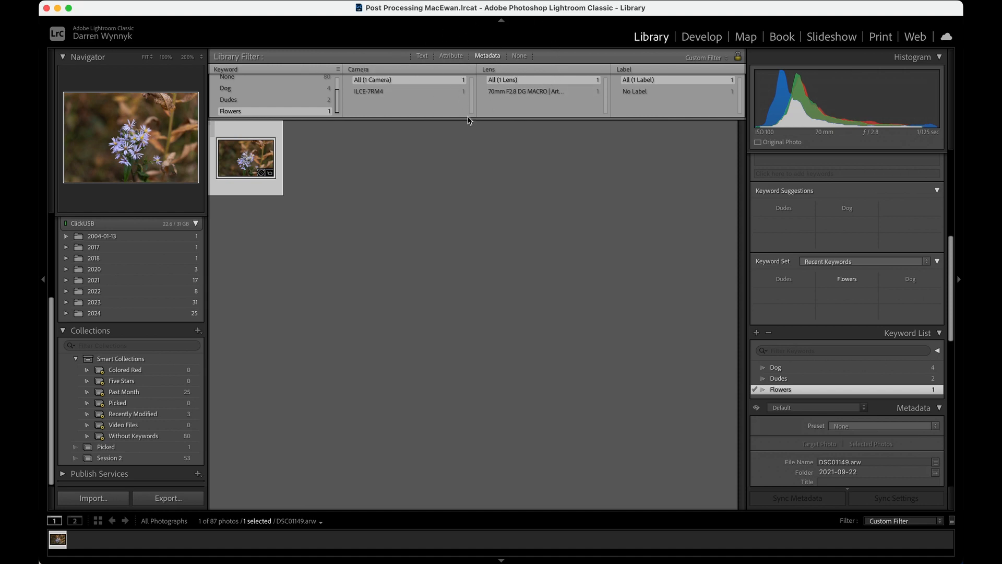
left_click(519, 56)
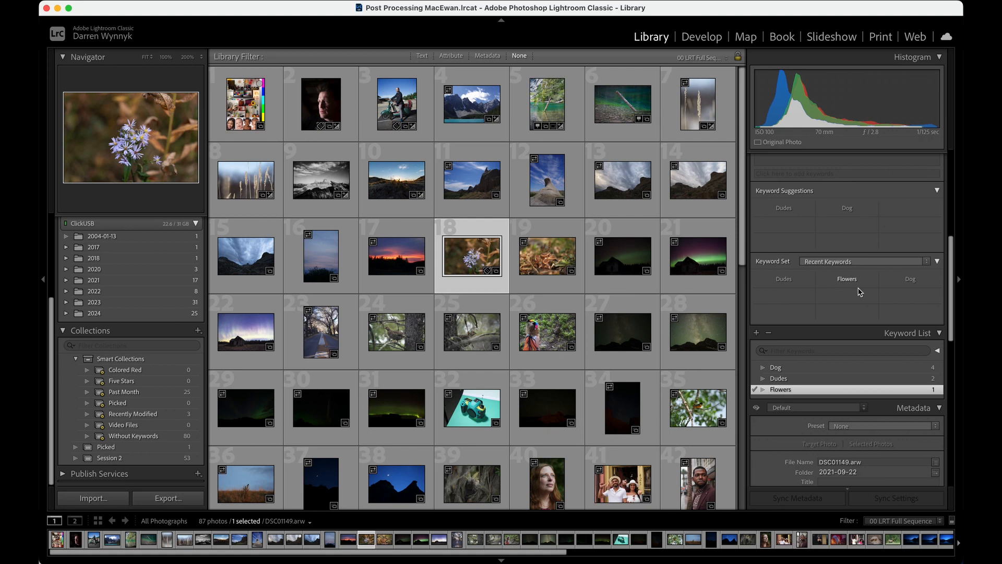
- Collapse the Keyword List section above the photo's metadata
scroll(860, 291, "down", 5)
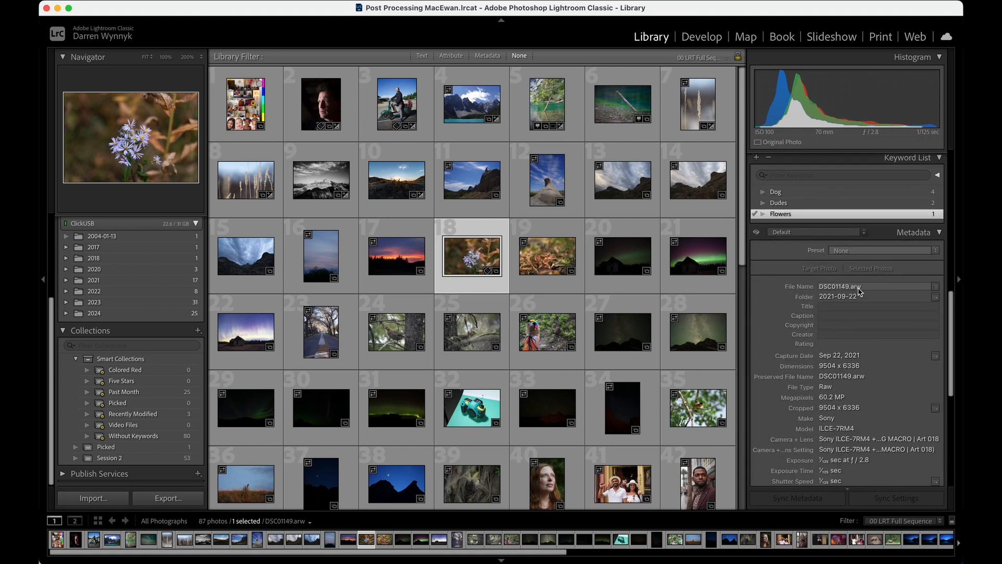
scroll(878, 230, "down", 1)
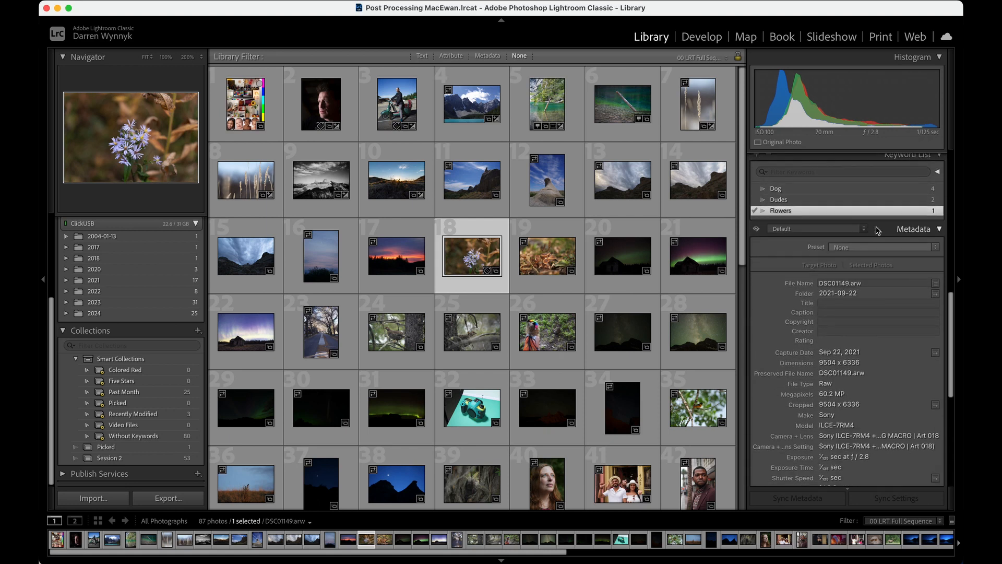
scroll(881, 228, "up", 1)
left_click(940, 166)
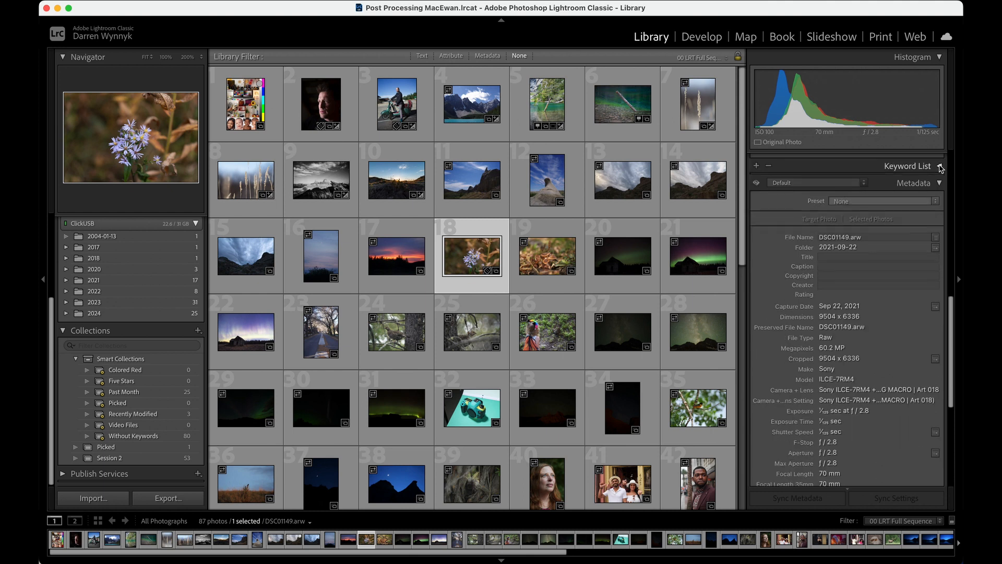
- Collapse and reopen the Metadata section and examine the flower photo's file, camera, exposure and date fields
left_click(939, 183)
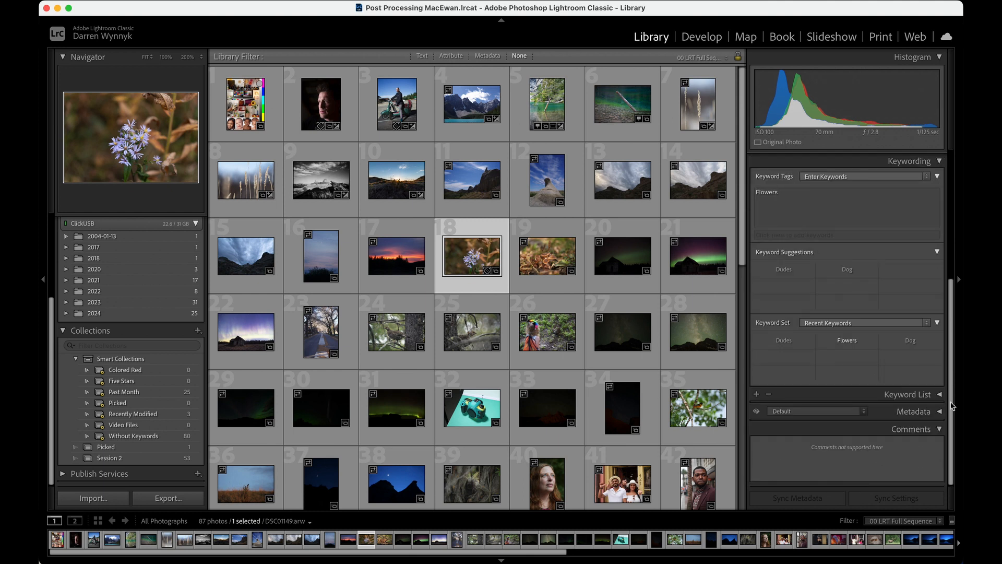
left_click(914, 412)
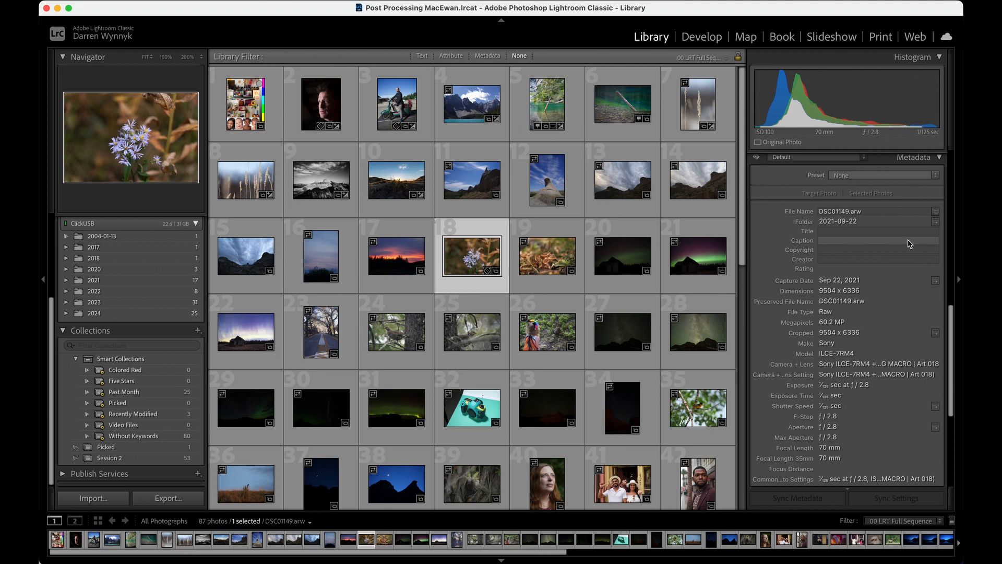
scroll(874, 265, "up", 1)
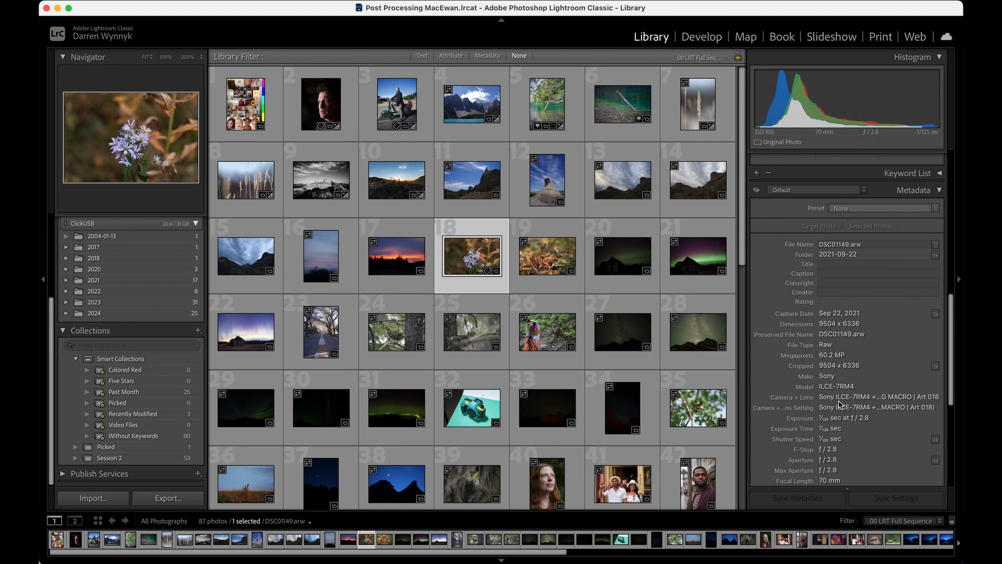
scroll(839, 404, "down", 3)
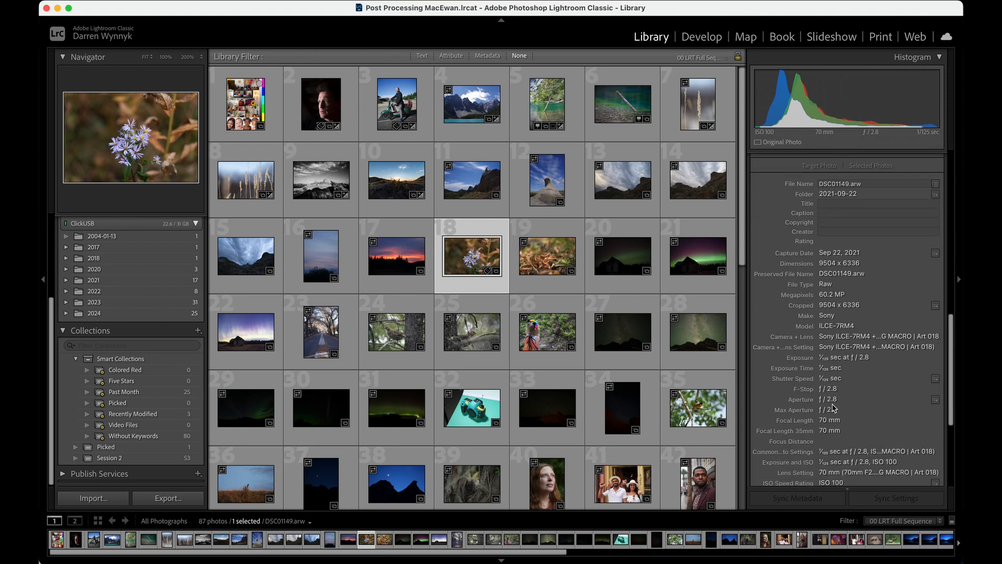
scroll(833, 408, "down", 8)
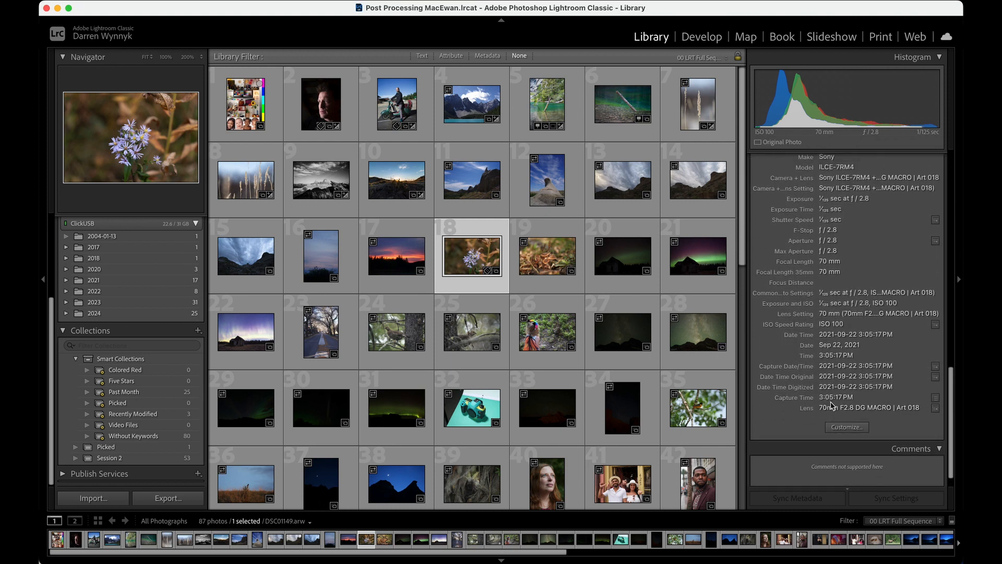
scroll(831, 405, "up", 9)
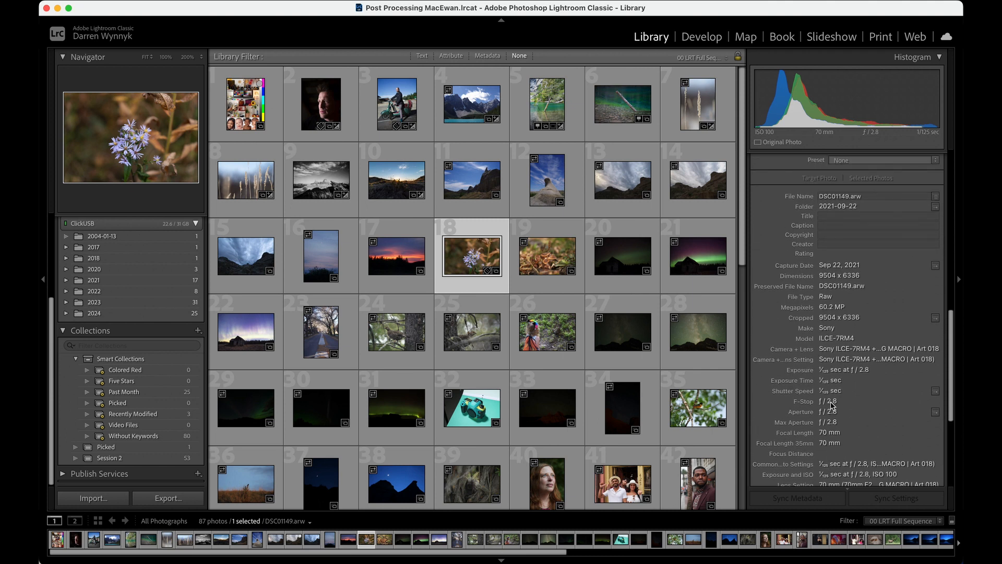
scroll(832, 405, "down", 7)
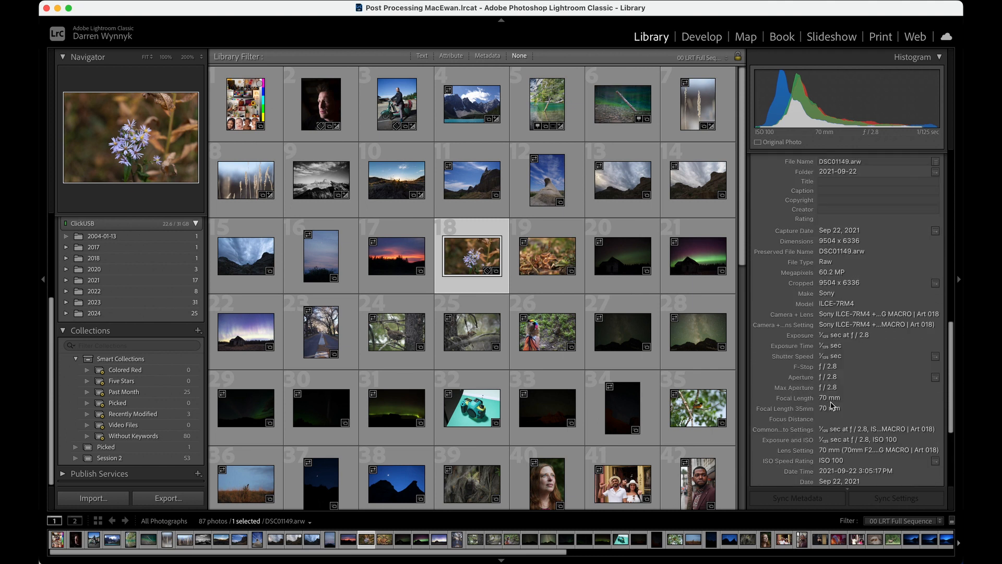
scroll(832, 407, "down", 3)
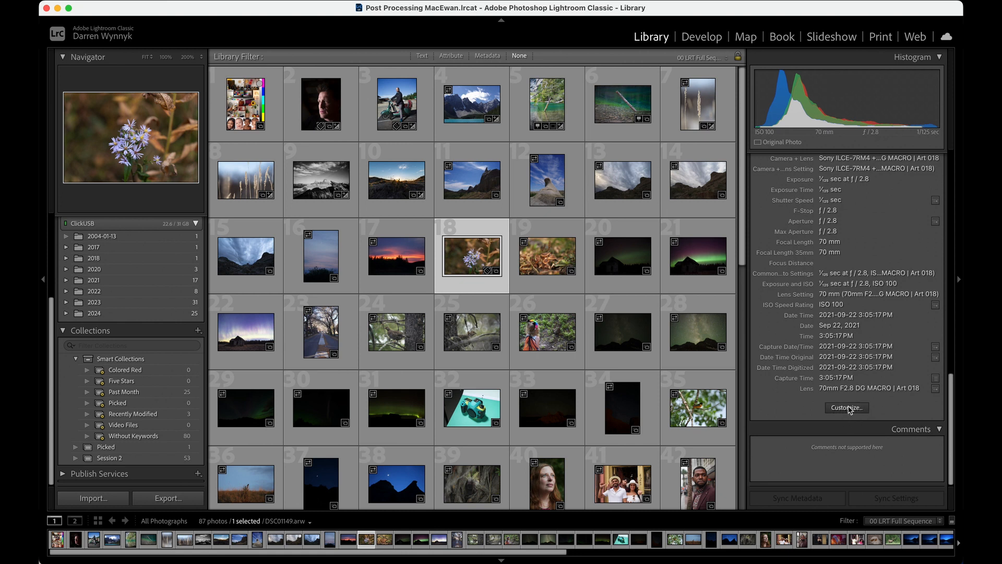
- Review the metadata fields available for customizing the Default metadata panel and close the dialog without changing the selection
left_click(847, 408)
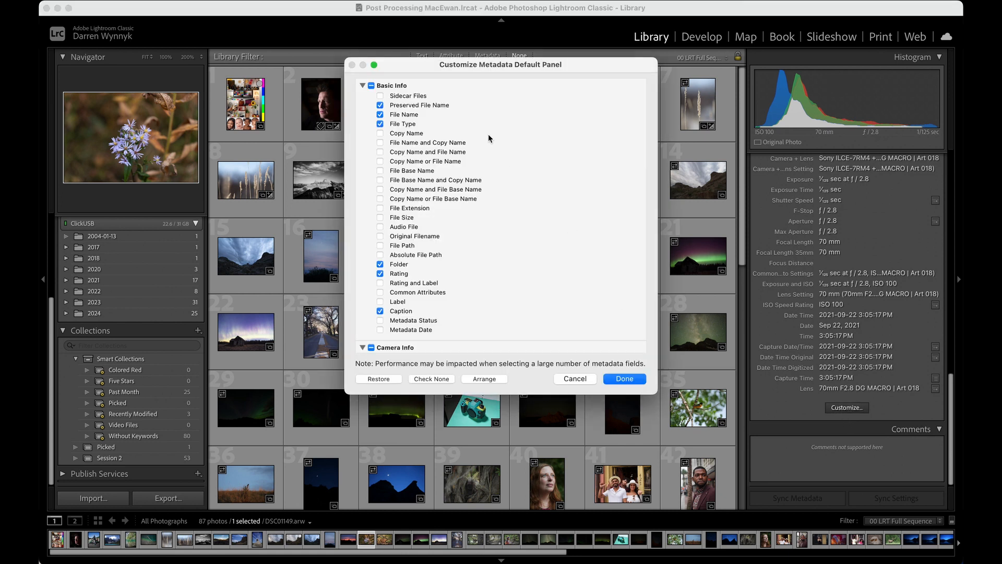
scroll(458, 119, "down", 10)
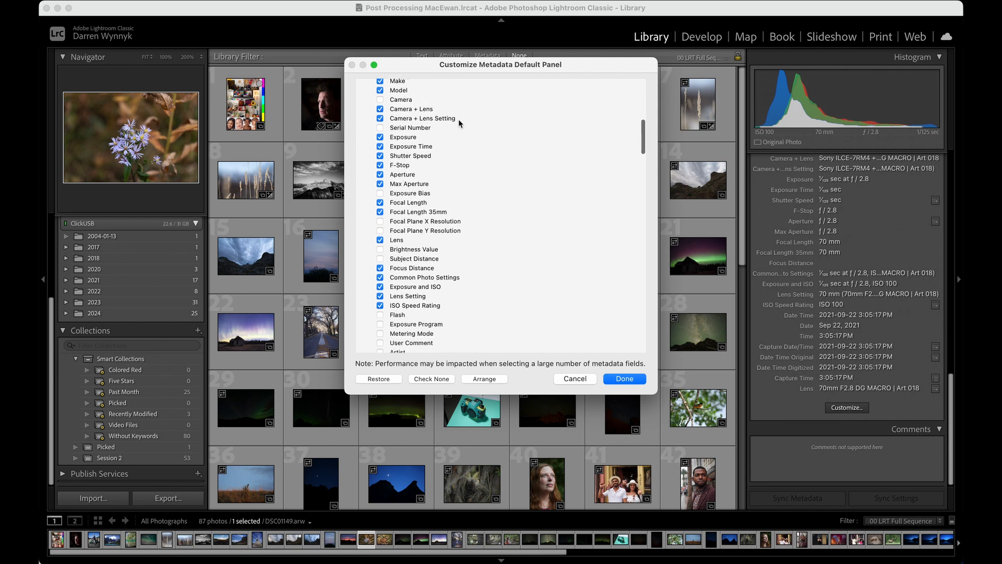
scroll(458, 119, "down", 15)
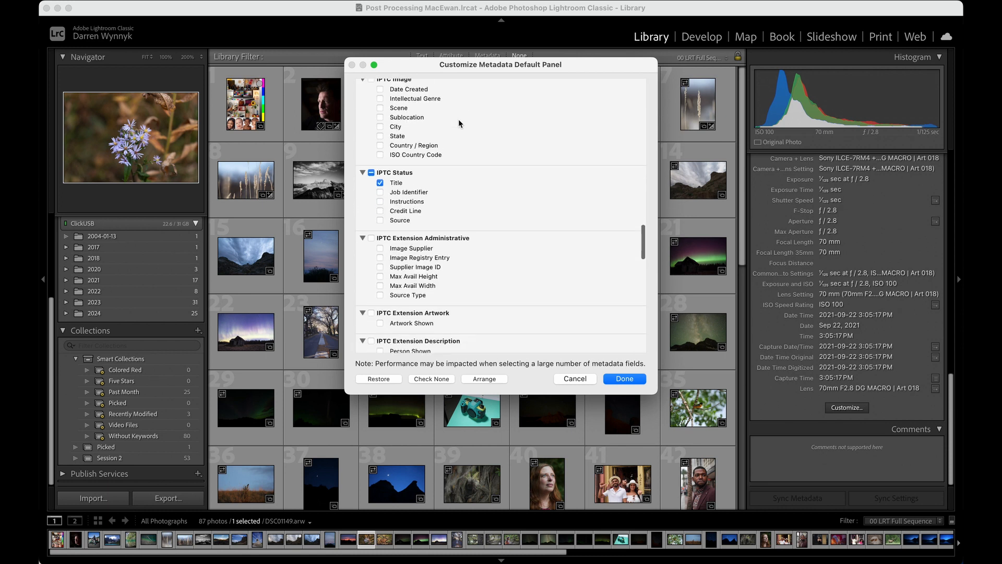
scroll(458, 121, "down", 15)
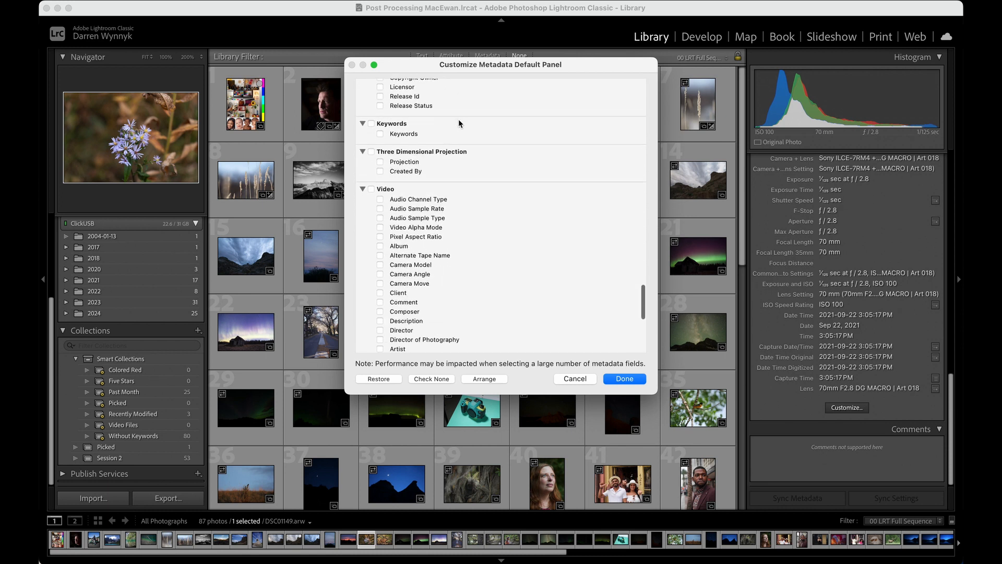
scroll(458, 121, "down", 10)
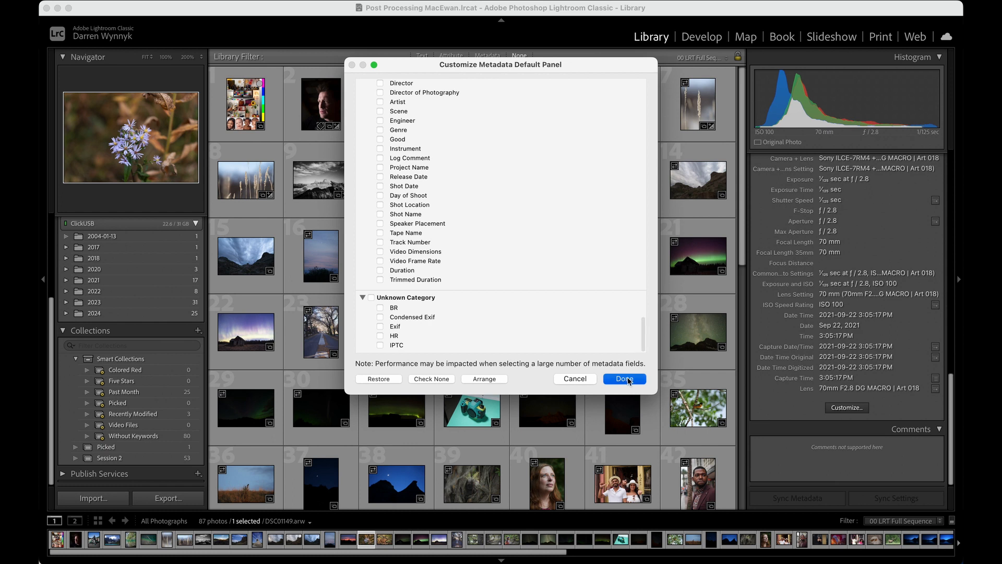
left_click(627, 379)
- View the metadata preset options for the flower photo and close the list with None still selected
scroll(809, 339, "up", 10)
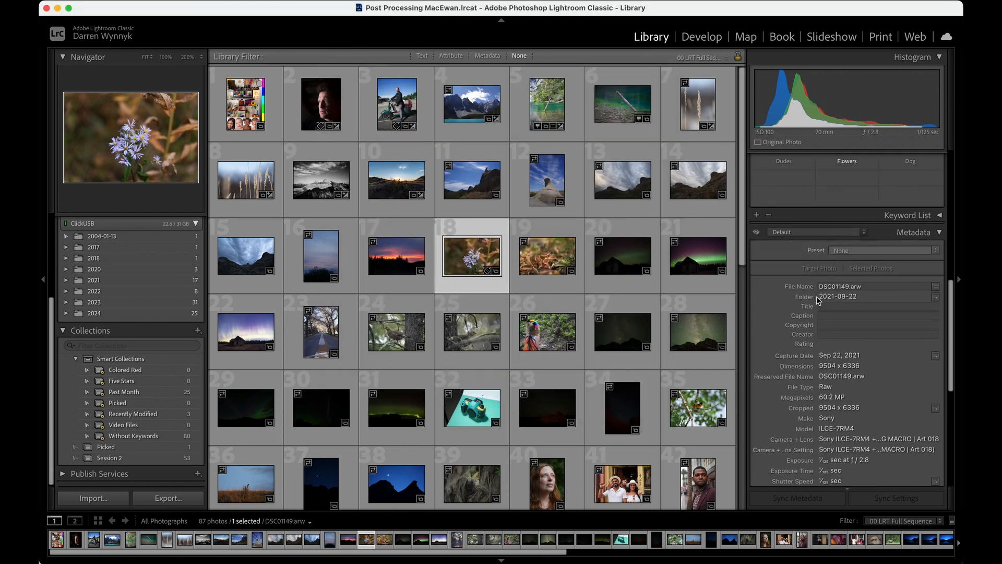
left_click(936, 251)
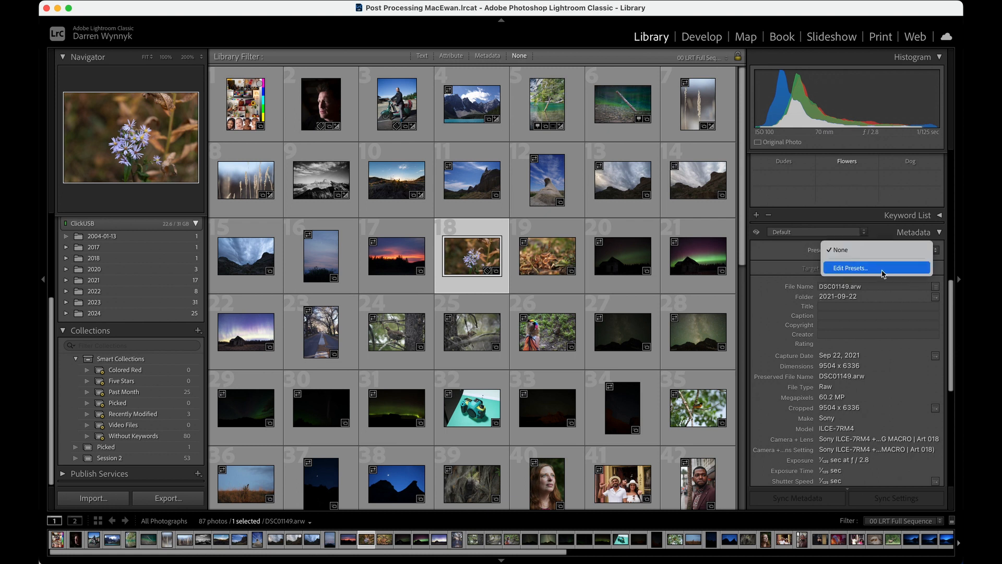
left_click(793, 257)
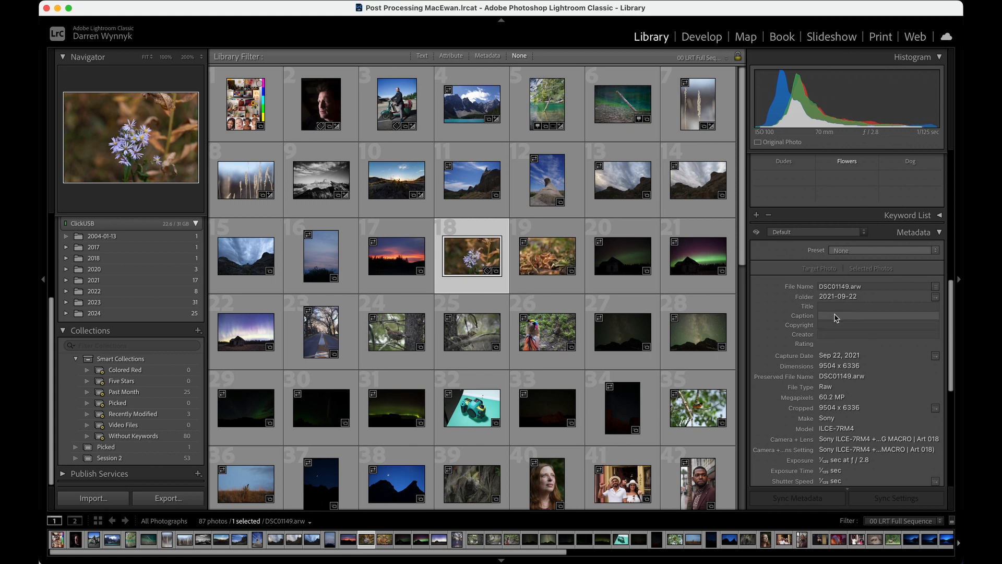
- Collapse the Comments section below the metadata fields
scroll(834, 318, "down", 5)
scroll(838, 309, "down", 2)
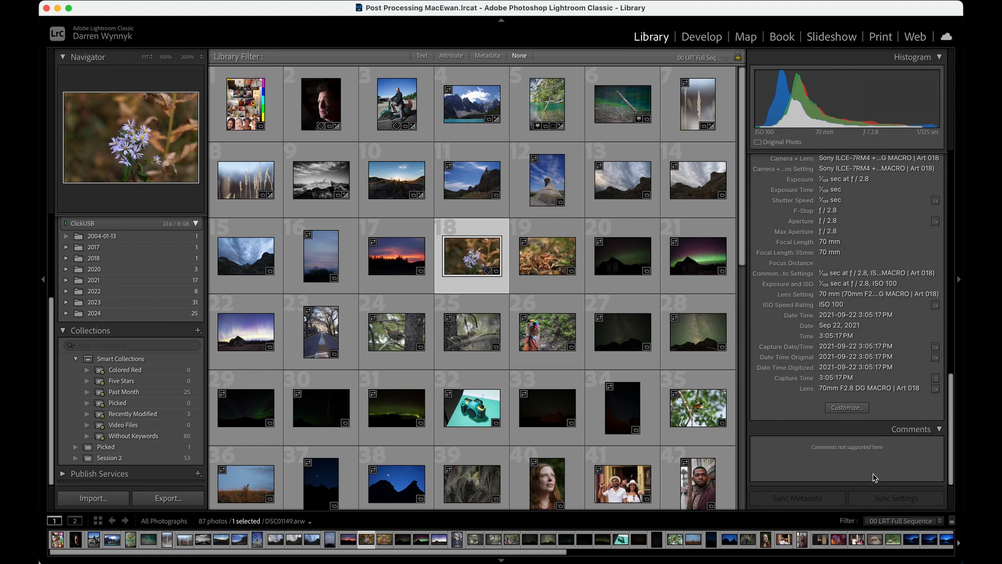
left_click(940, 429)
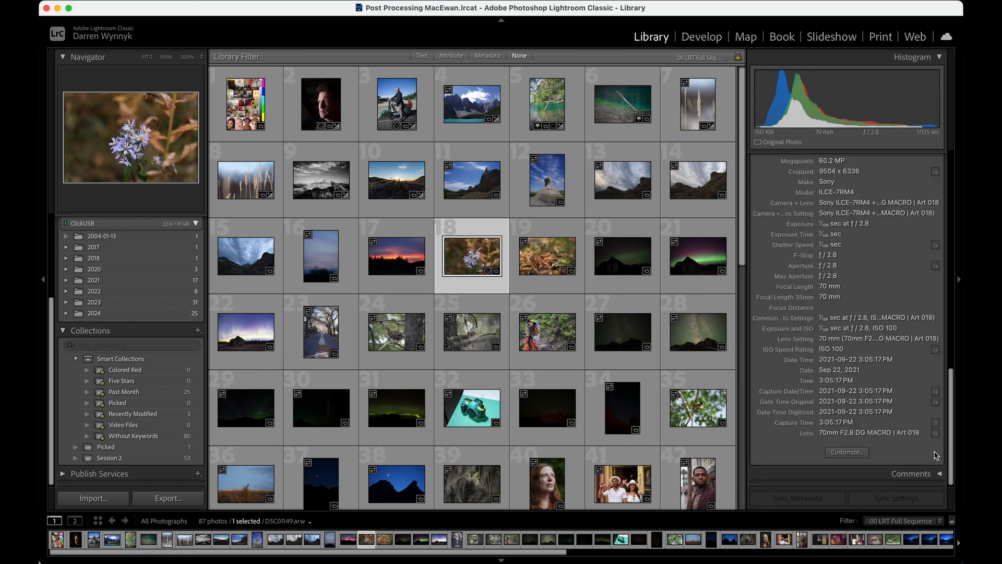
- Show the text search options of the Library Filter for the full photo catalog
scroll(937, 456, "up", 10)
scroll(937, 456, "up", 3)
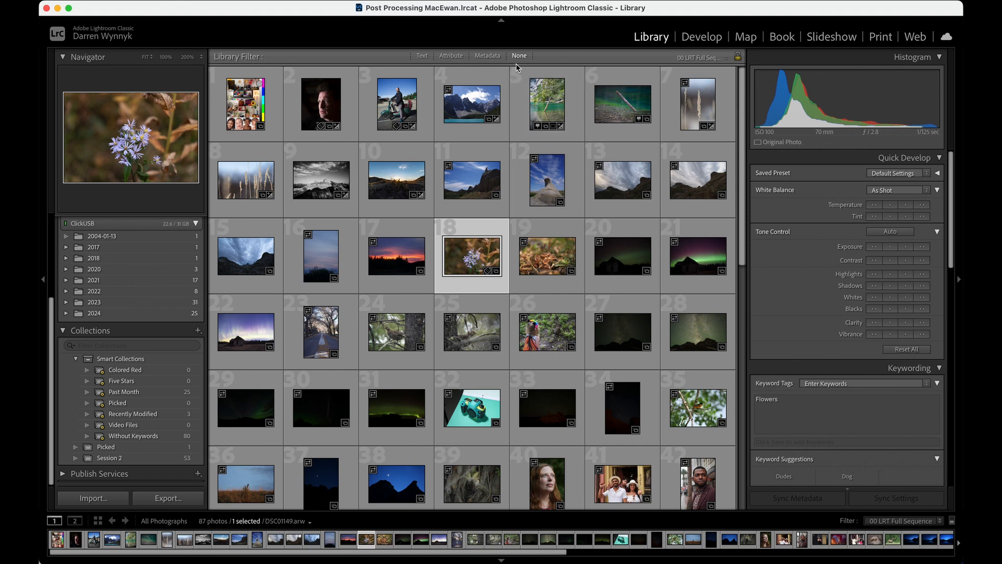
left_click(419, 57)
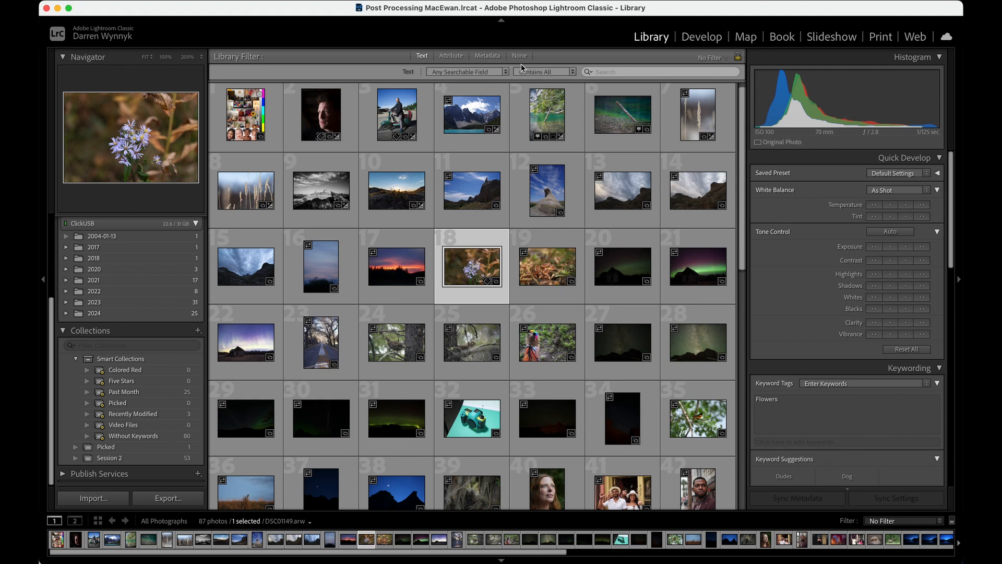
- Flag the flower photo as a pick and filter the library by the flagged attribute
left_click(452, 56)
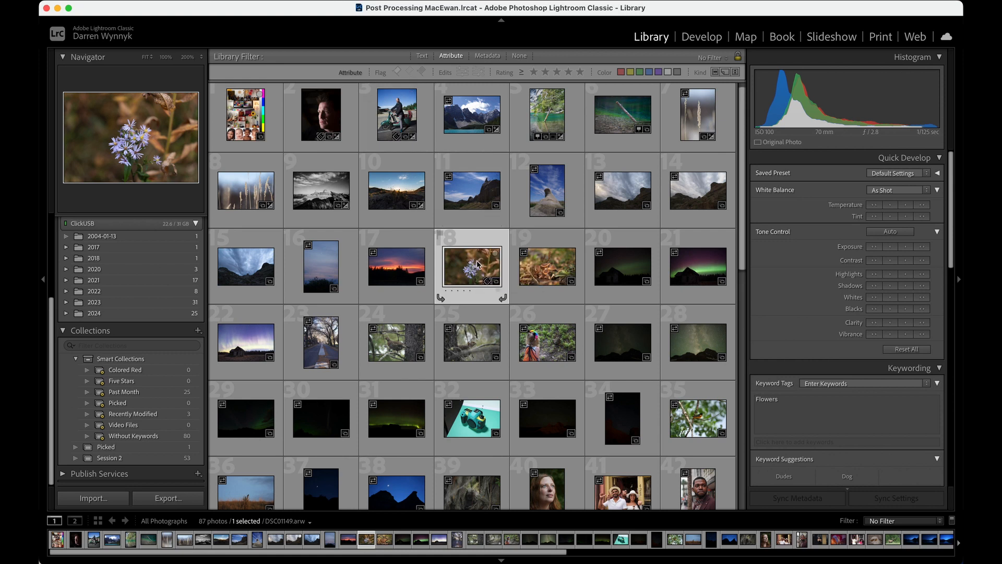
key("p")
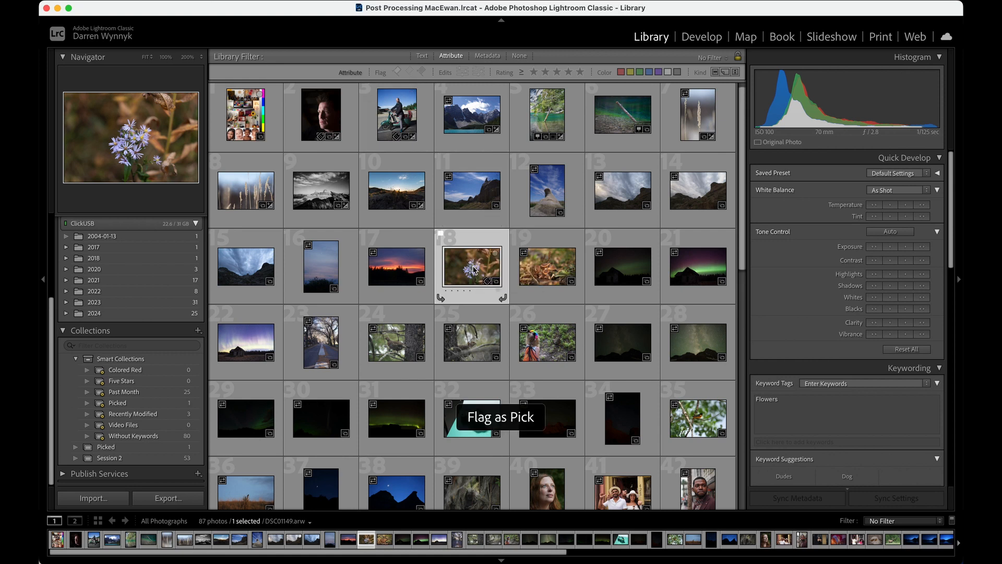
left_click(397, 72)
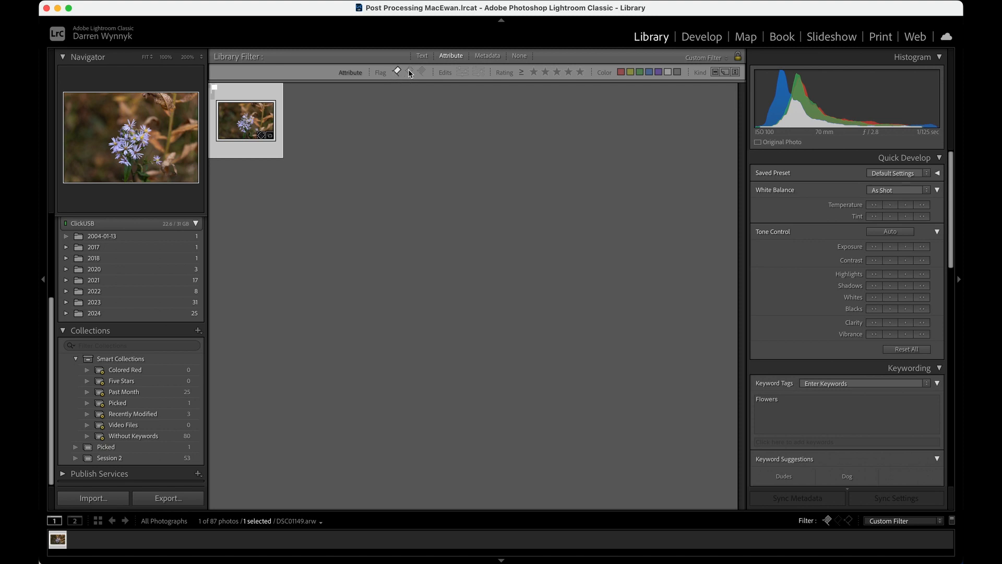
- Filter the library to unflagged photos, then to rejected photos, and clear the flag filters
left_click(409, 71)
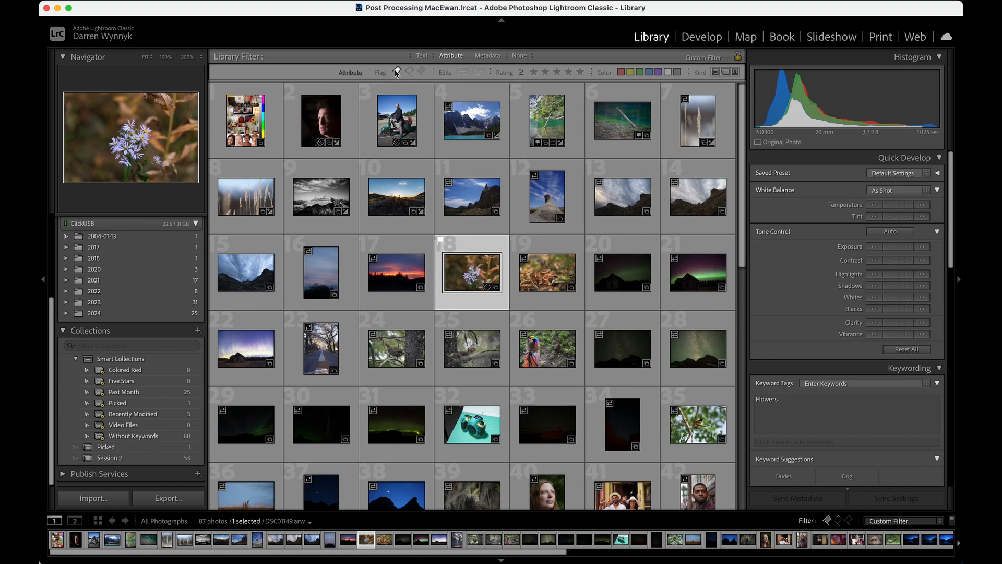
left_click(397, 73)
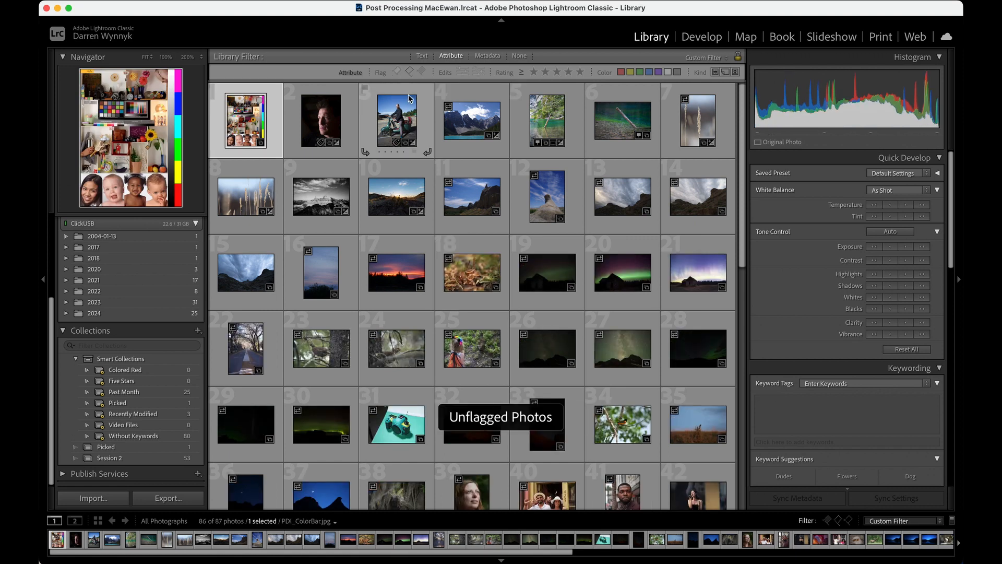
left_click(412, 72)
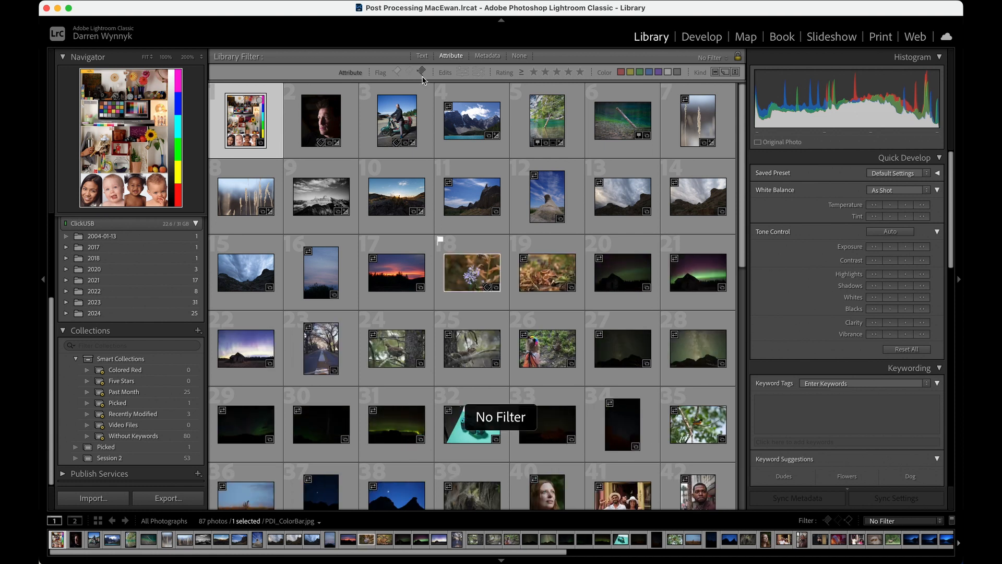
left_click(422, 72)
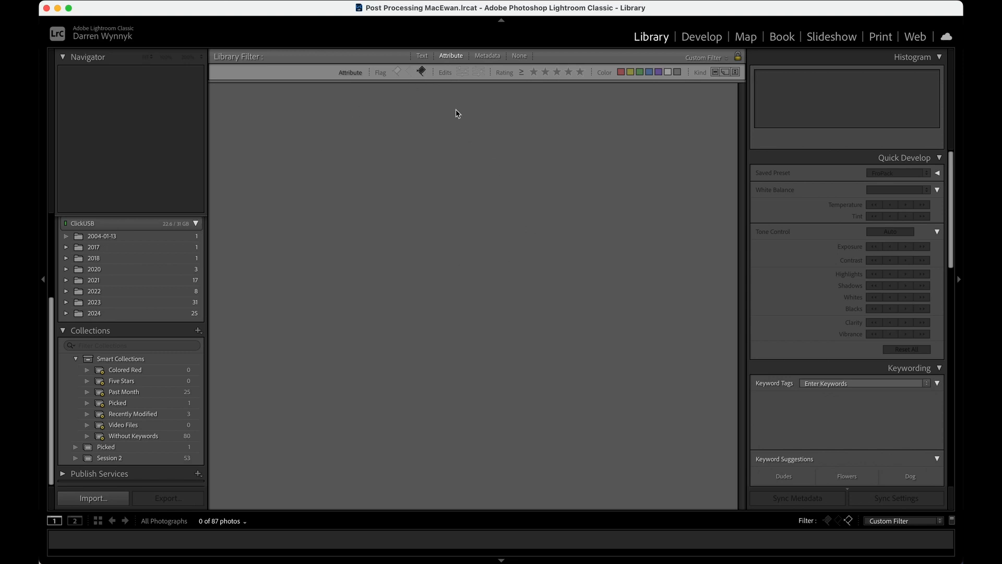
left_click(421, 73)
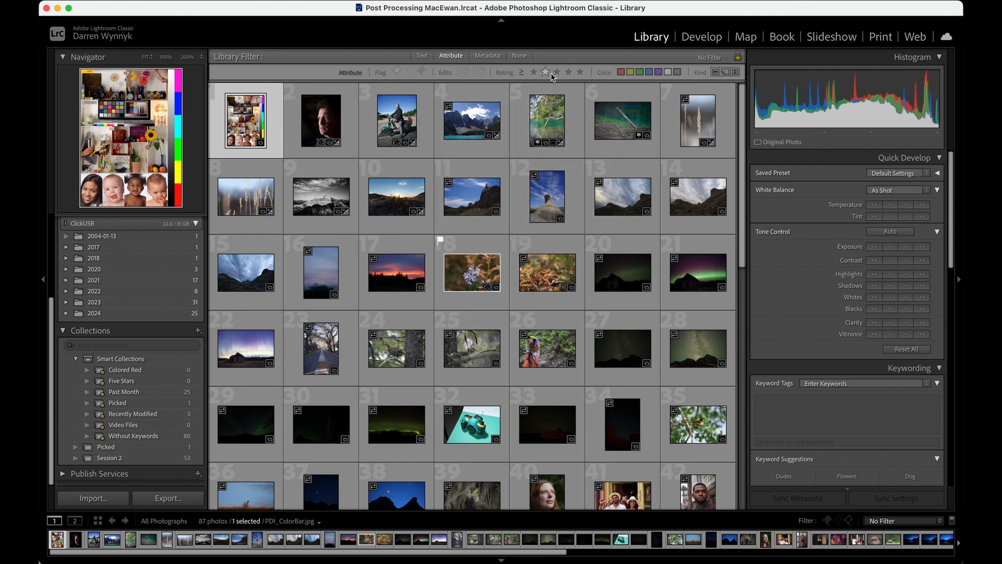
- Switch the Library Filter to metadata criteria and reset the Keyword criterion to all keywords
left_click(486, 56)
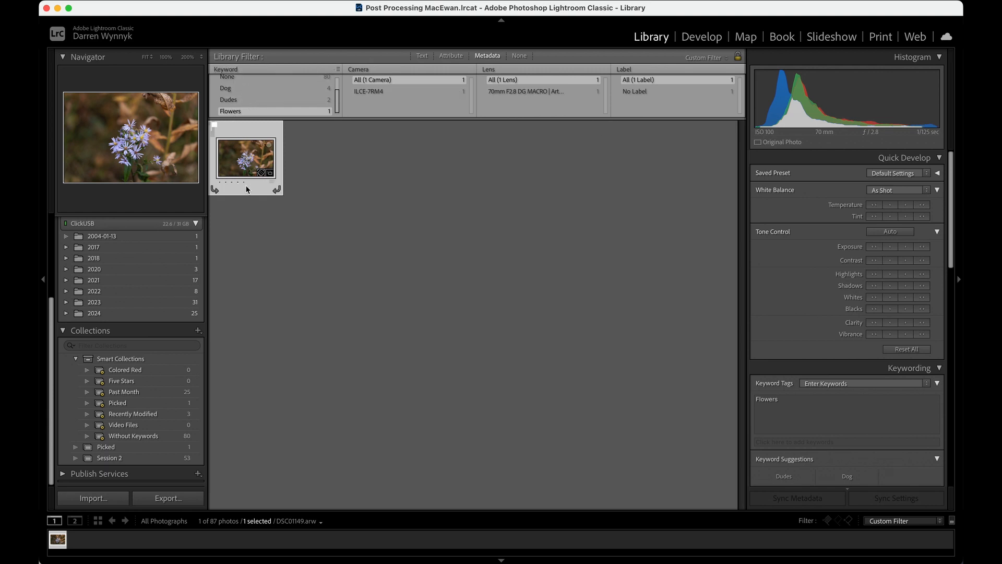
scroll(232, 113, "up", 2)
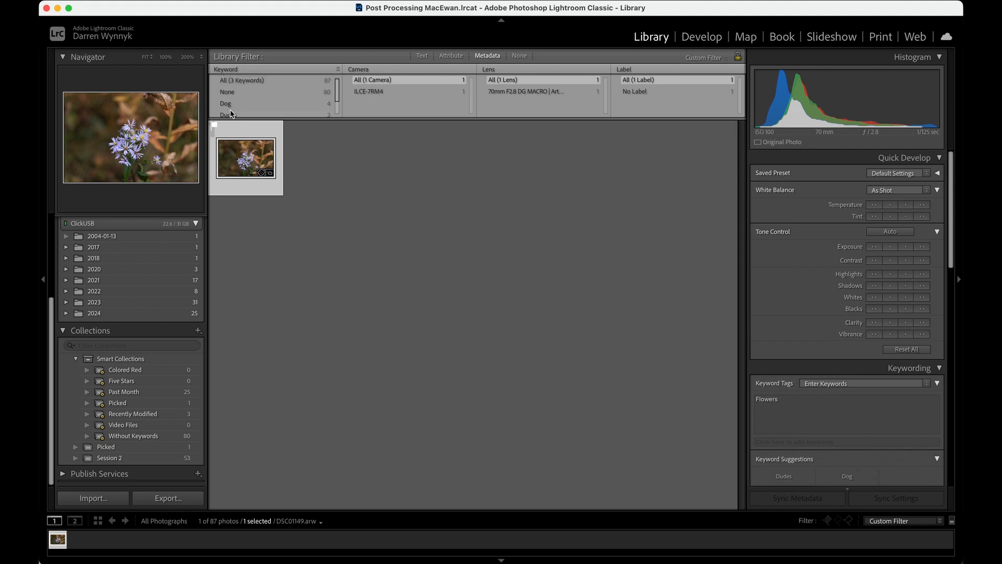
left_click(234, 82)
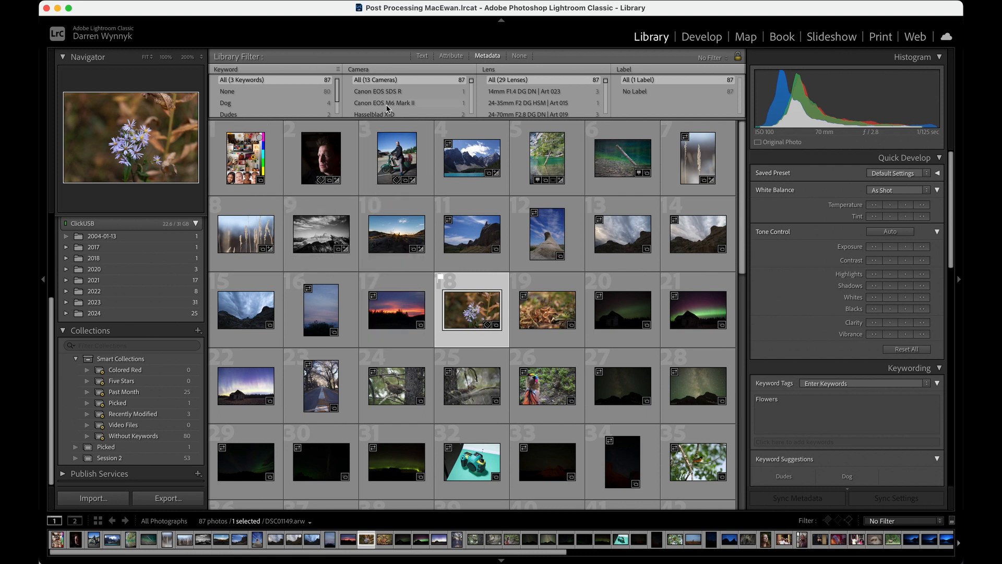
- Look through the Camera and Lens filter criteria and filter the photos to the ILCE-7RM4 camera
scroll(398, 94, "down", 5)
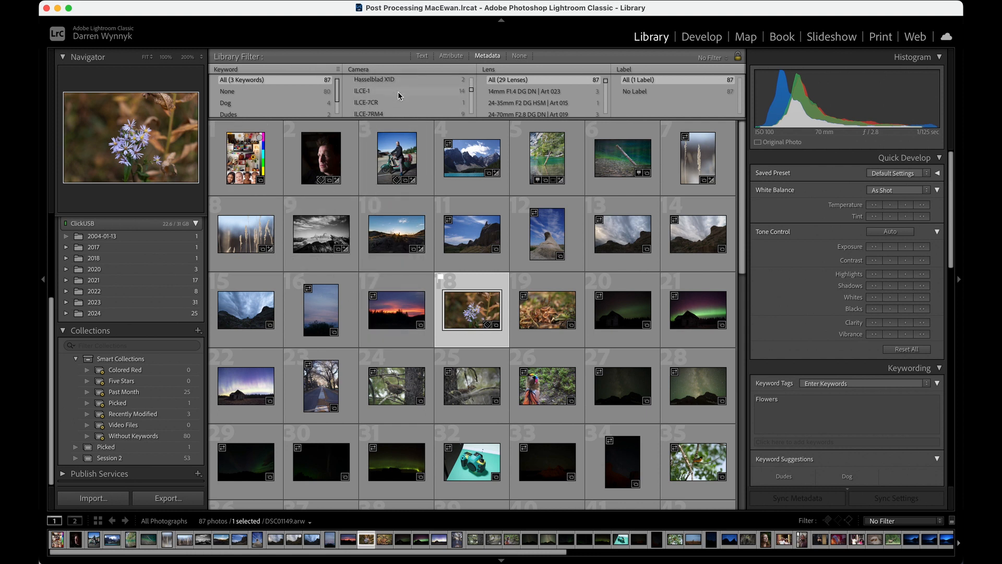
scroll(398, 92, "up", 5)
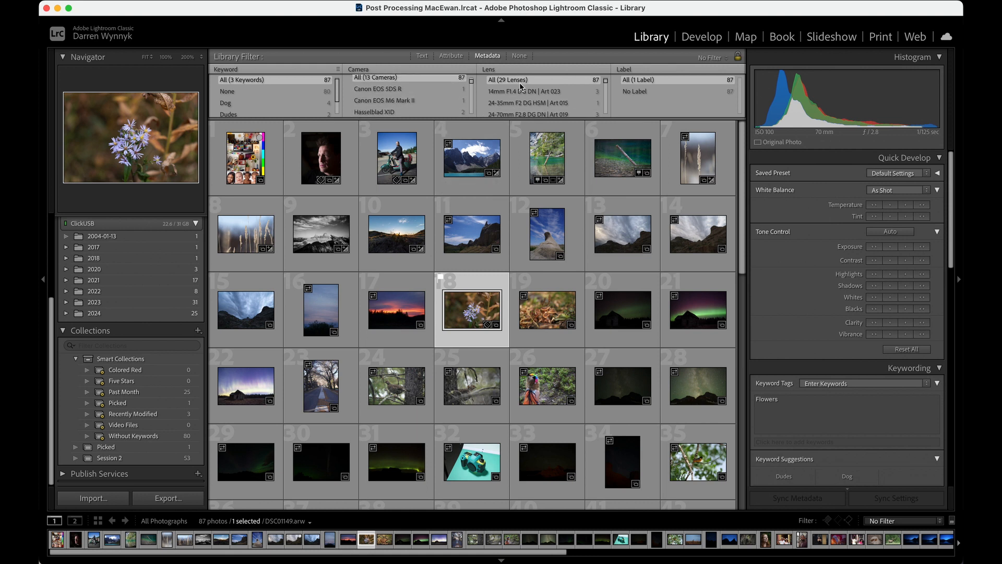
scroll(521, 89, "down", 3)
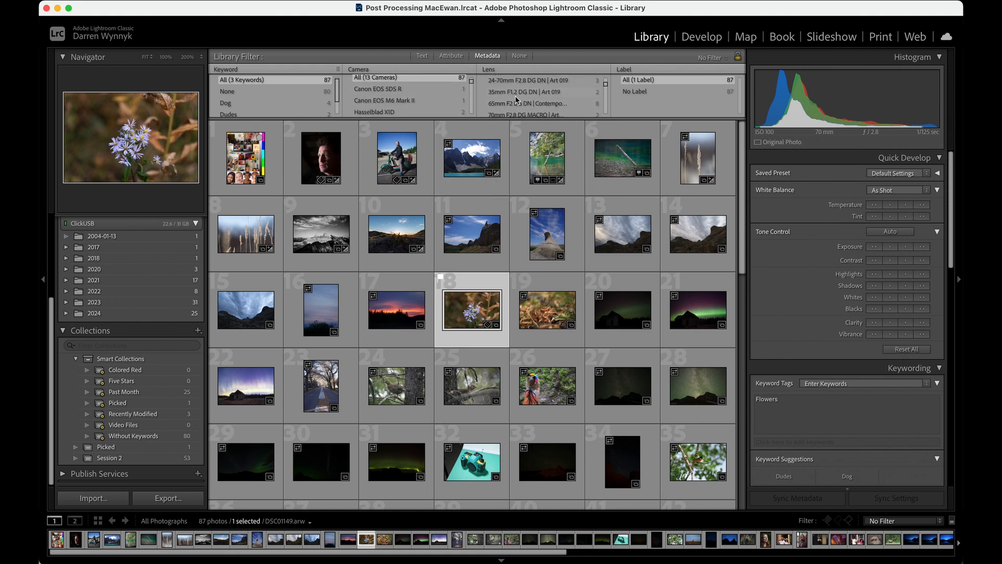
scroll(517, 100, "up", 3)
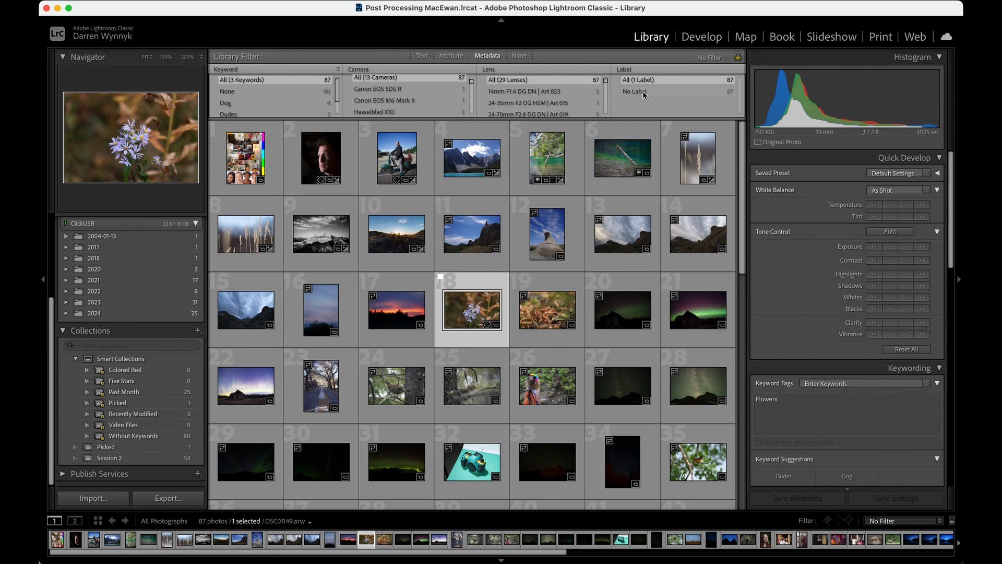
scroll(415, 99, "down", 3)
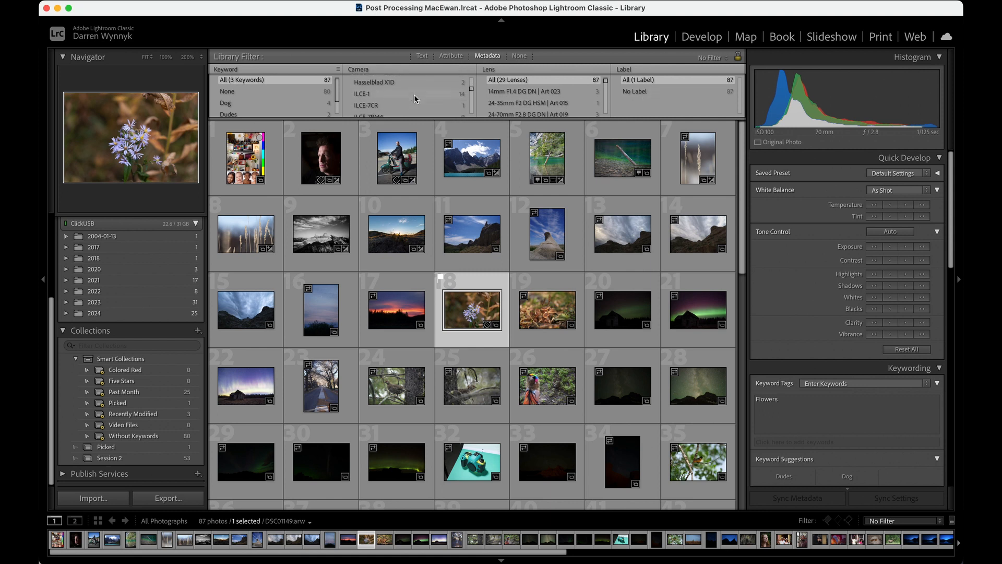
scroll(390, 111, "down", 2)
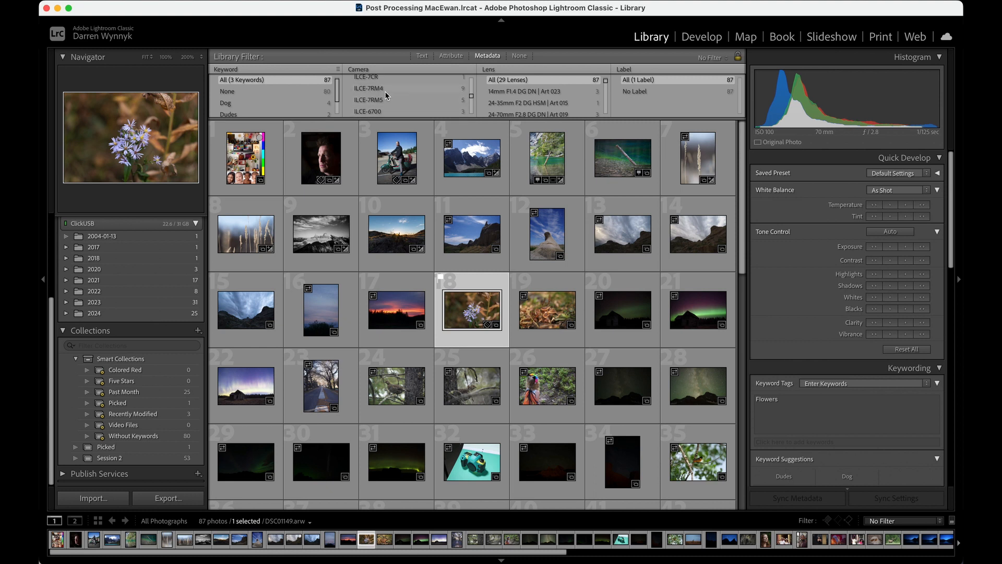
left_click(381, 89)
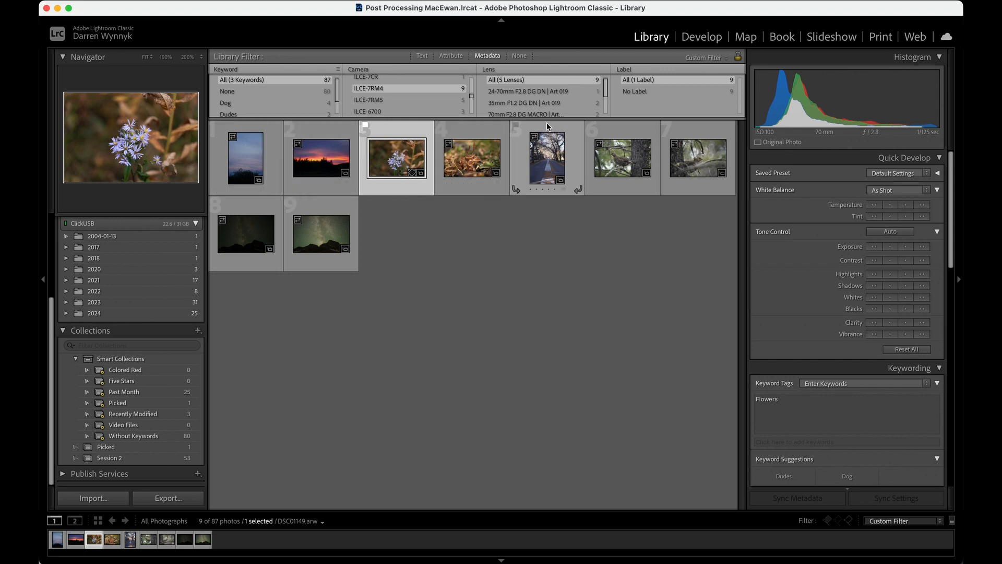
- Narrow the ILCE-7RM4 photos to the 24-70mm F2.8 DG DN | Art 019 lens, then to the 35mm F1.2 DG DN | Art 019
scroll(551, 100, "down", 2)
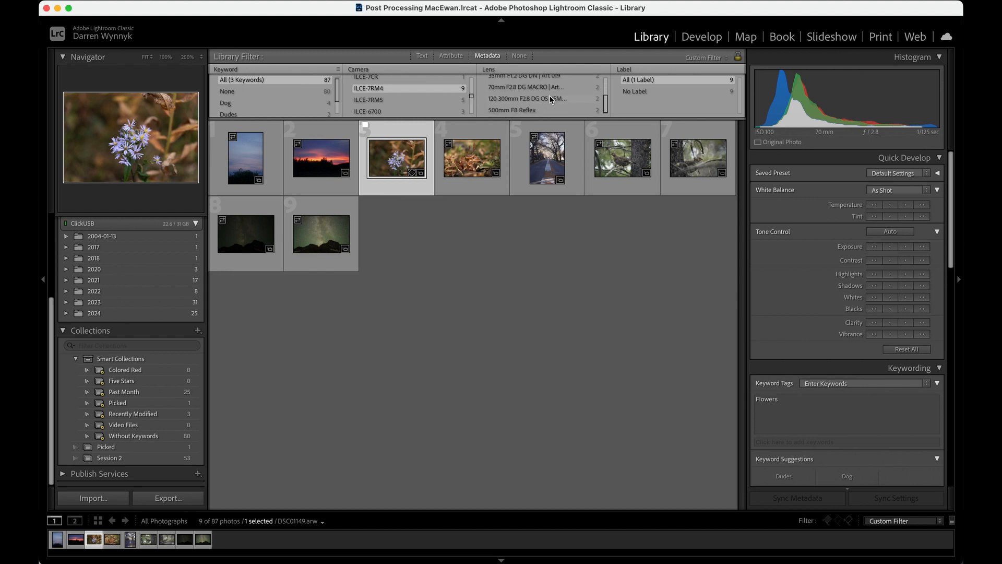
scroll(551, 99, "up", 3)
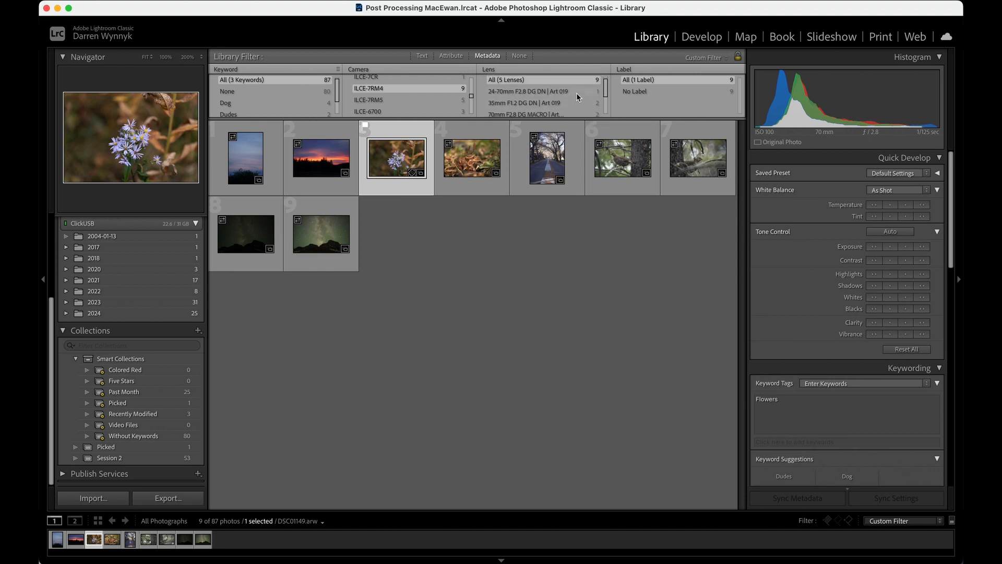
left_click(542, 92)
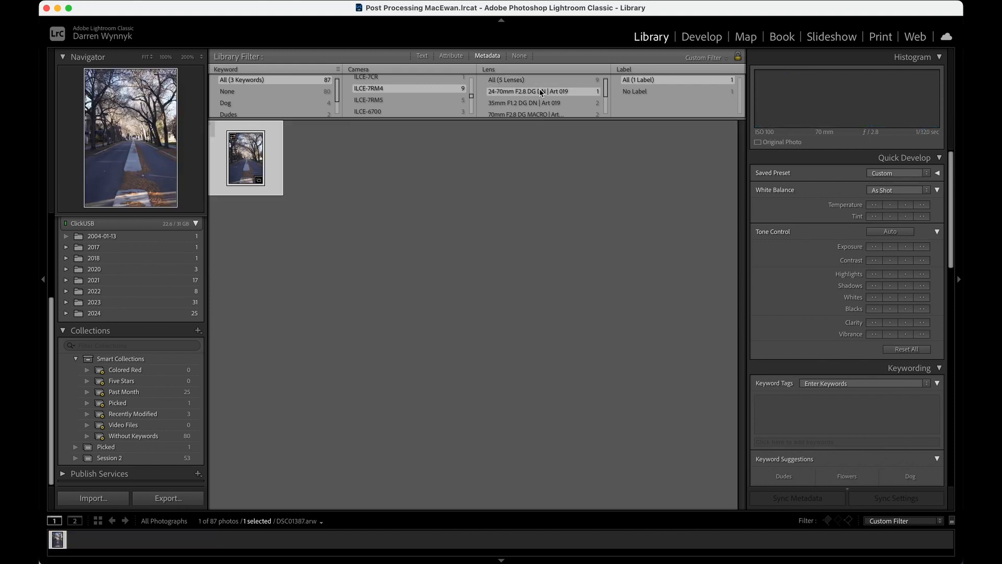
scroll(540, 94, "down", 1)
left_click(536, 92)
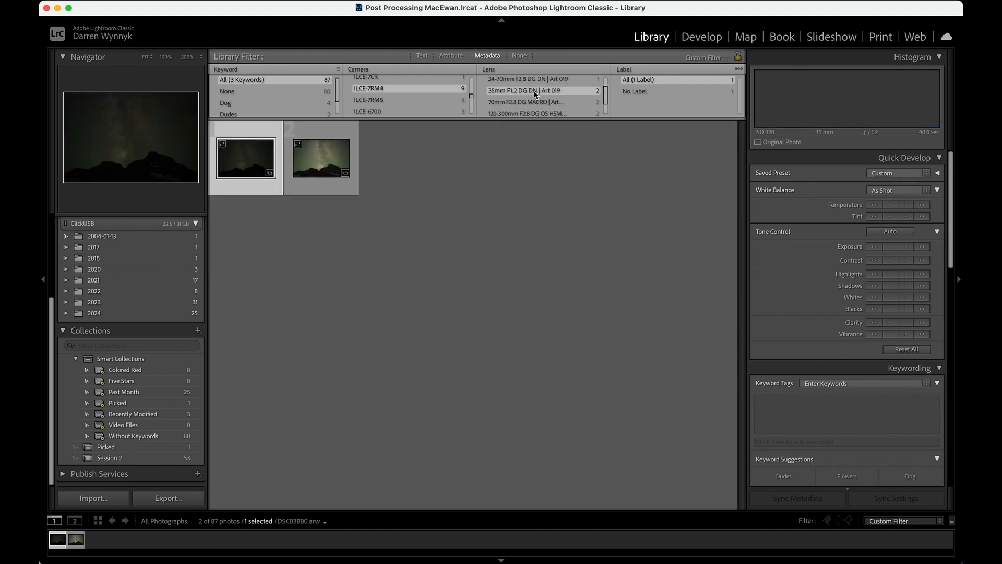
- Change the lens criterion to the 70mm F2.8 DG MACRO | Art lens for the ILCE-7RM4 photos
scroll(536, 95, "down", 1)
scroll(533, 92, "up", 1)
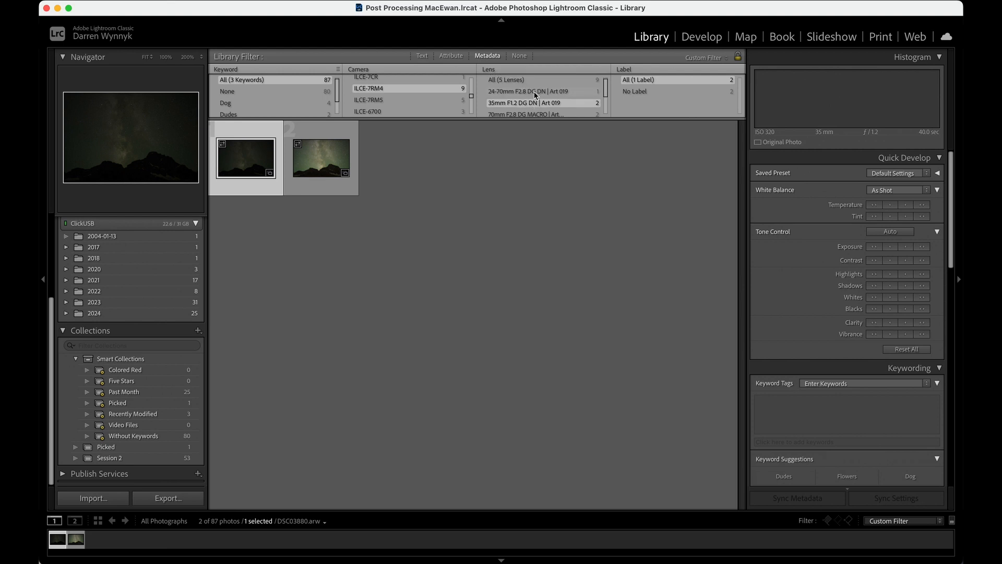
scroll(532, 90, "down", 1)
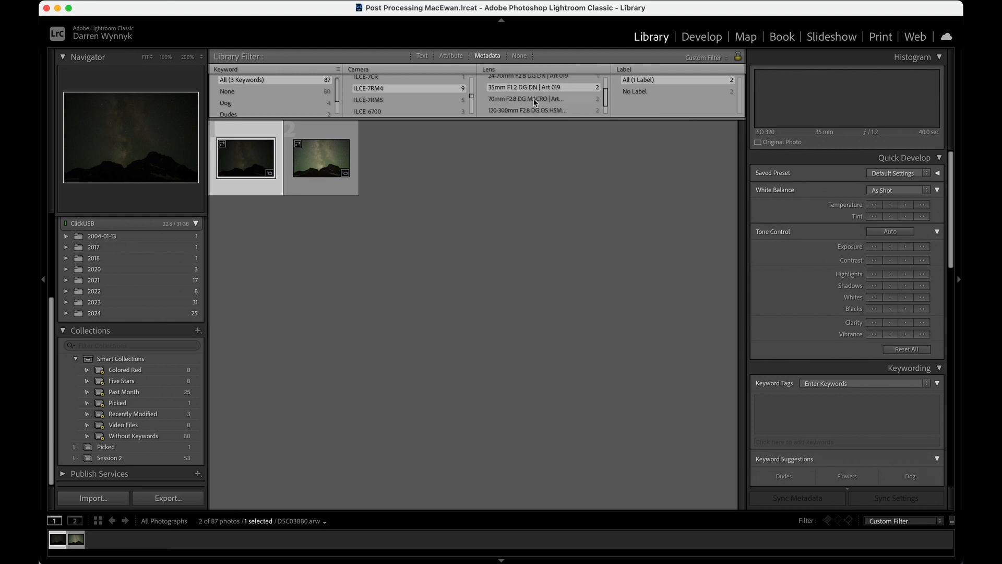
left_click(535, 99)
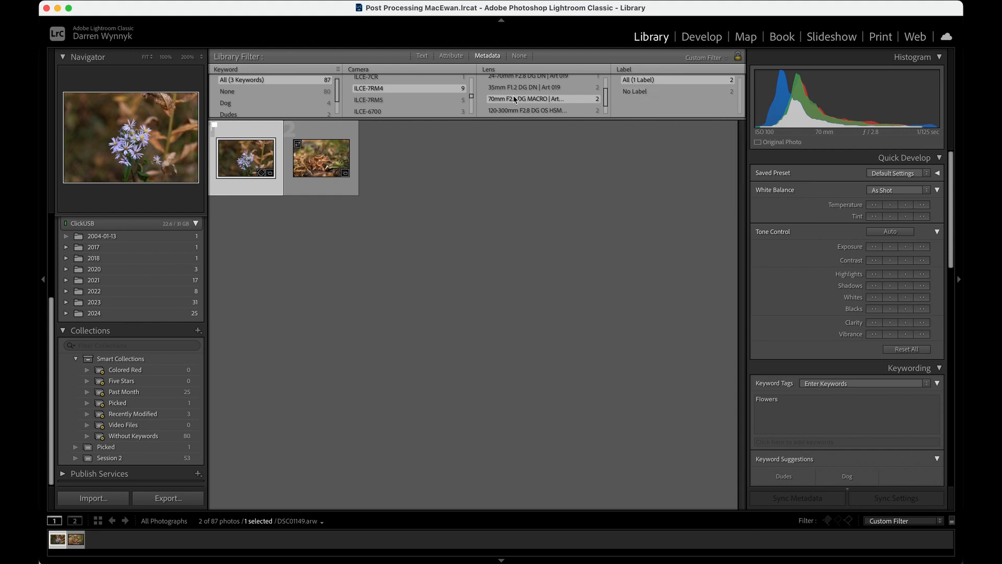
- Reset the lens criterion to all lenses and turn the Library Filter off
scroll(514, 96, "up", 2)
left_click(505, 80)
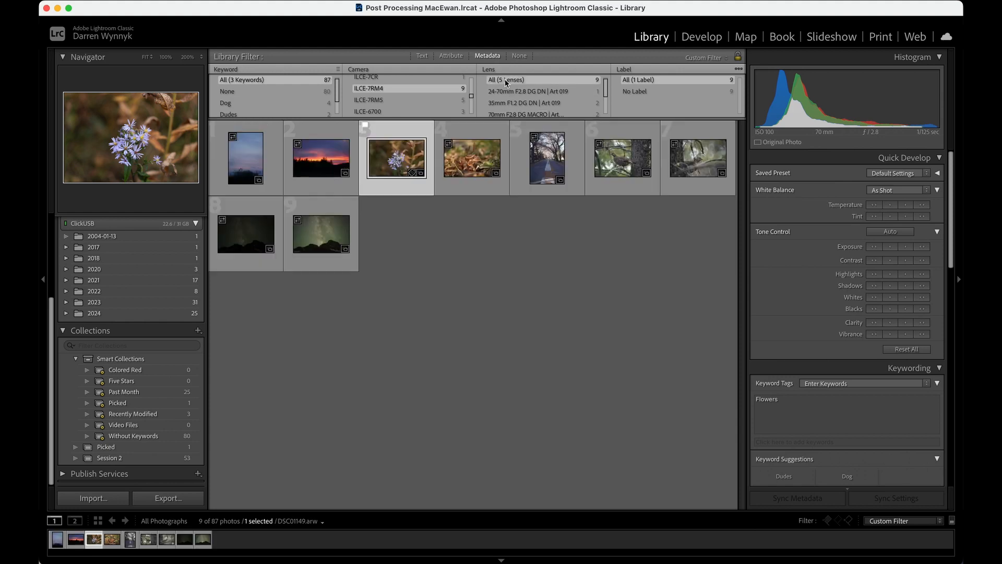
left_click(519, 57)
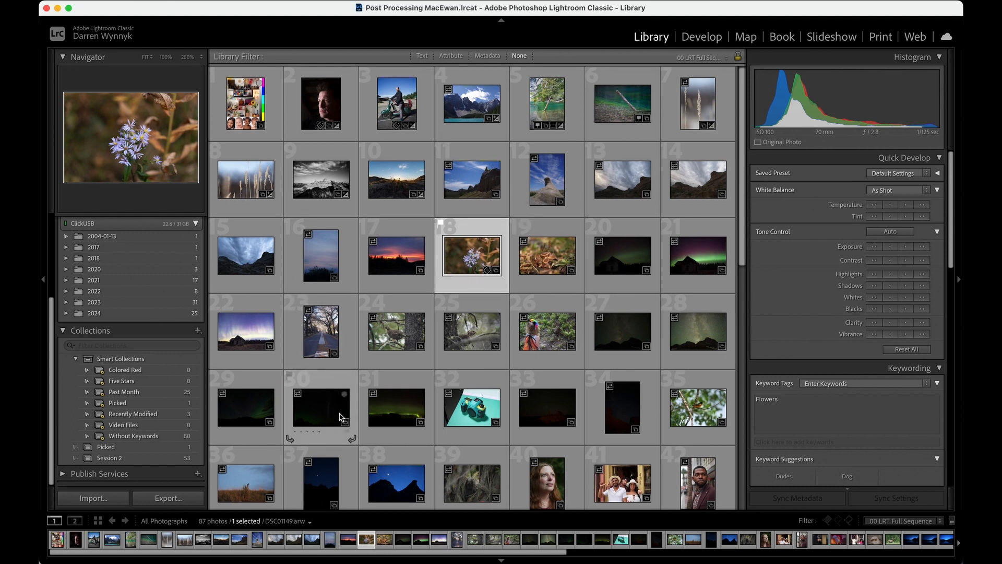
- Browse the filmstrip and select the two adjacent aurora photos of the cabin, numbers 21 and 22 in the grid
scroll(340, 416, "down", 1)
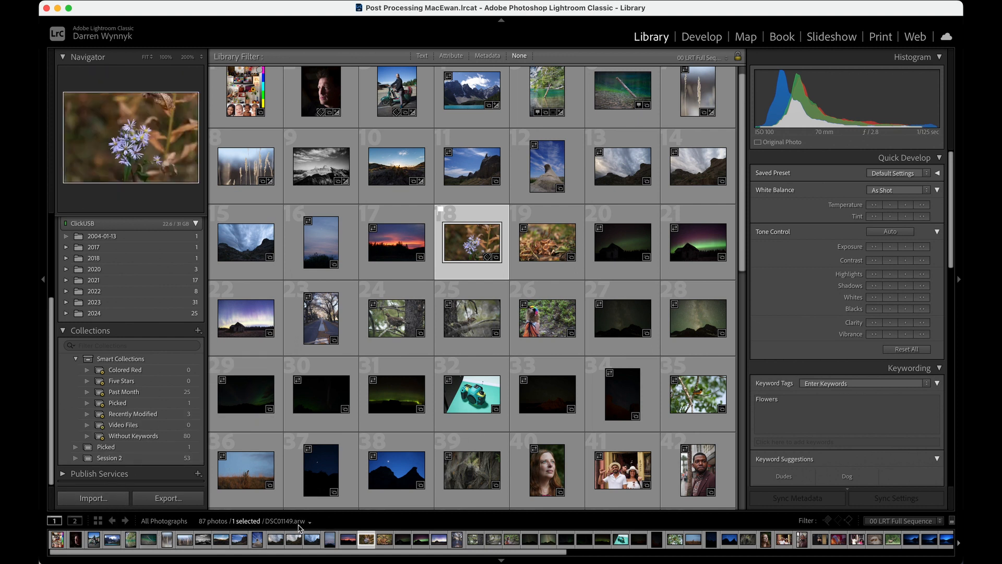
scroll(241, 542, "down", 10)
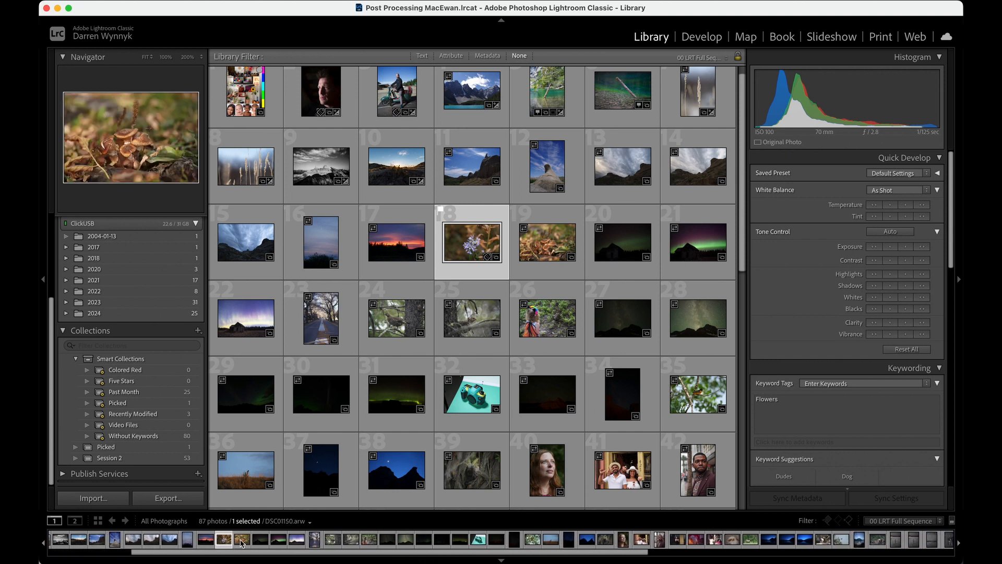
scroll(241, 543, "up", 10)
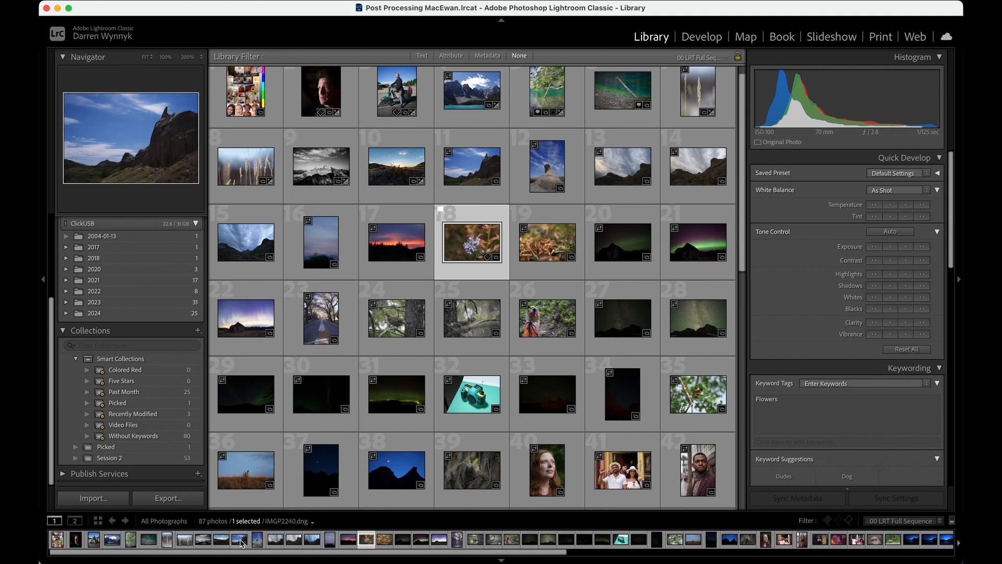
left_click(404, 543)
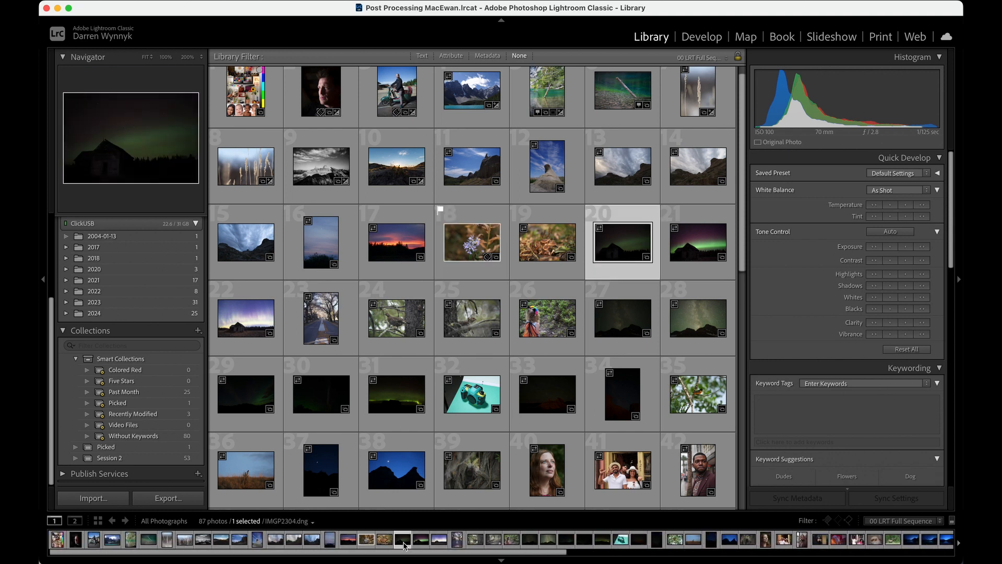
left_click(422, 543)
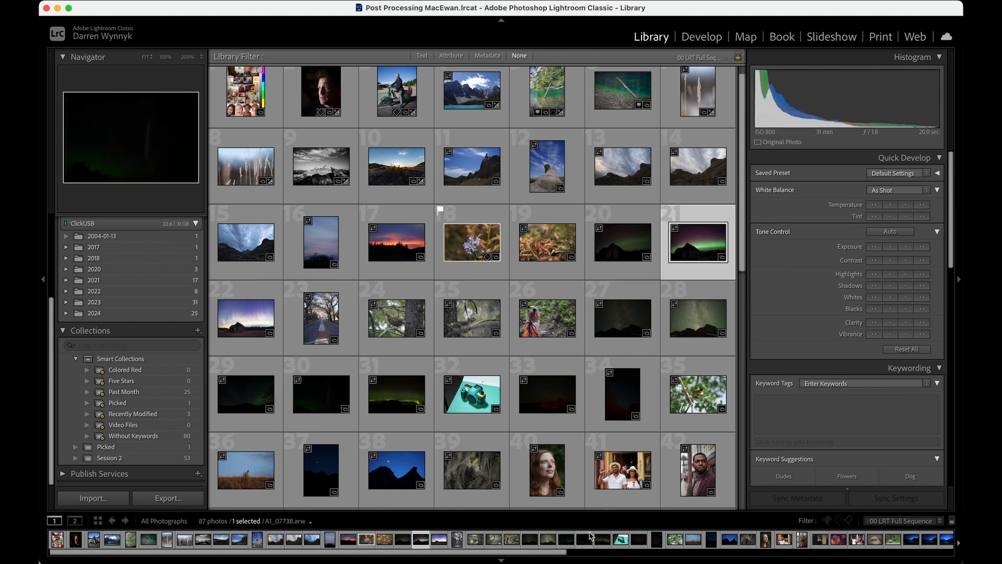
left_click(439, 540, "shift")
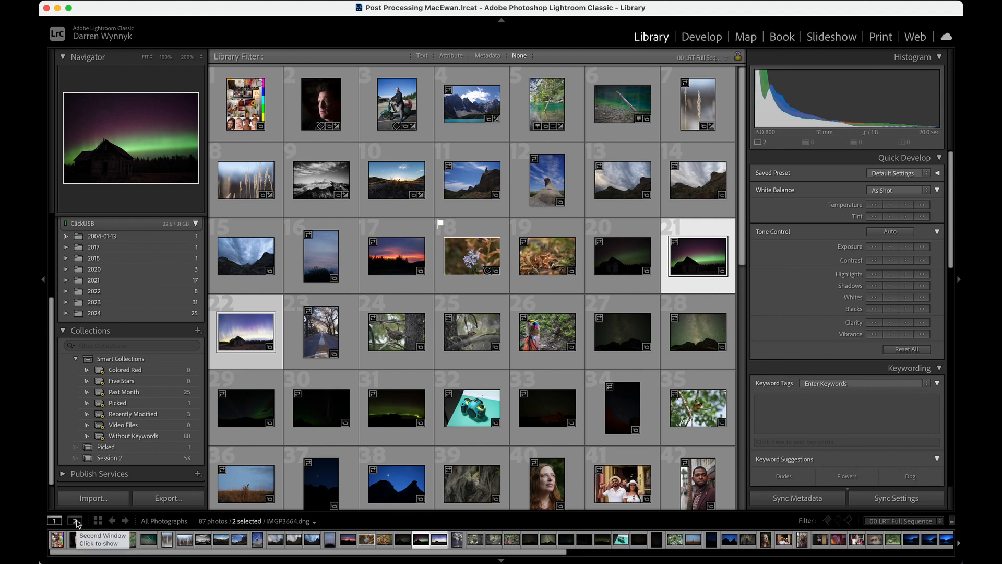
- Open the second window, show its view mode bar, and reduce the Compare zoom to 19.3%
left_click(76, 521)
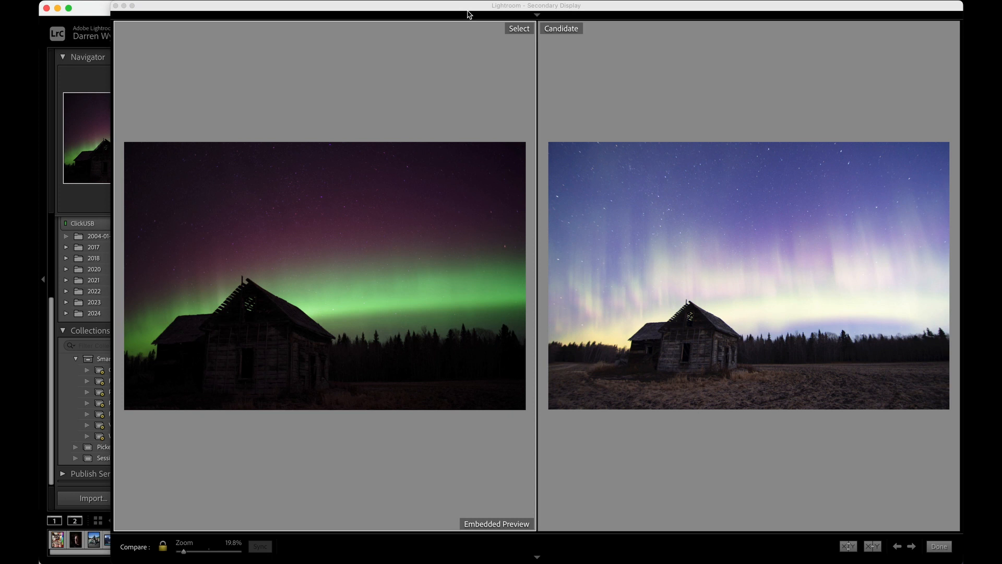
left_click(537, 15)
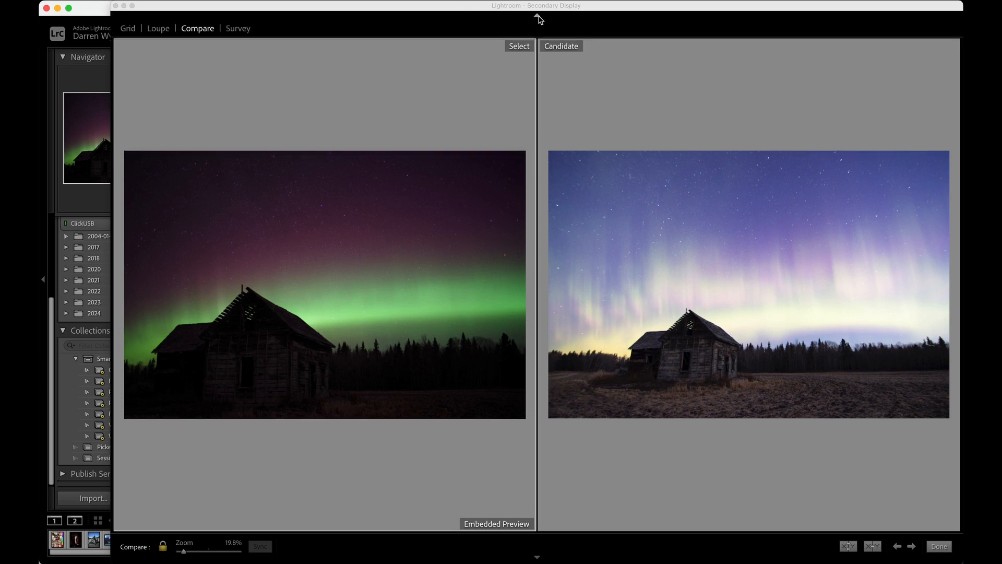
left_click_drag(228, 6, 421, 1)
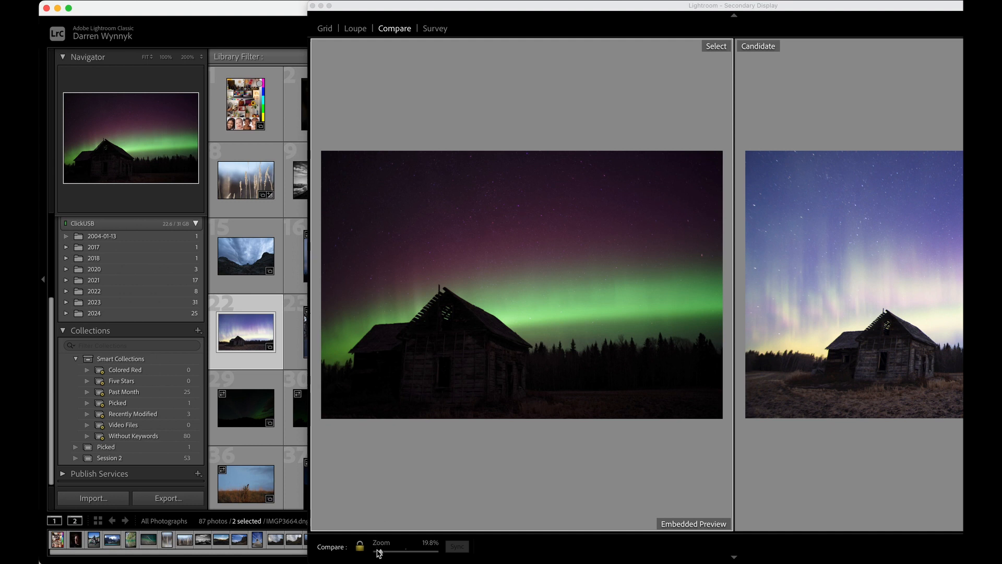
left_click_drag(381, 552, 380, 552)
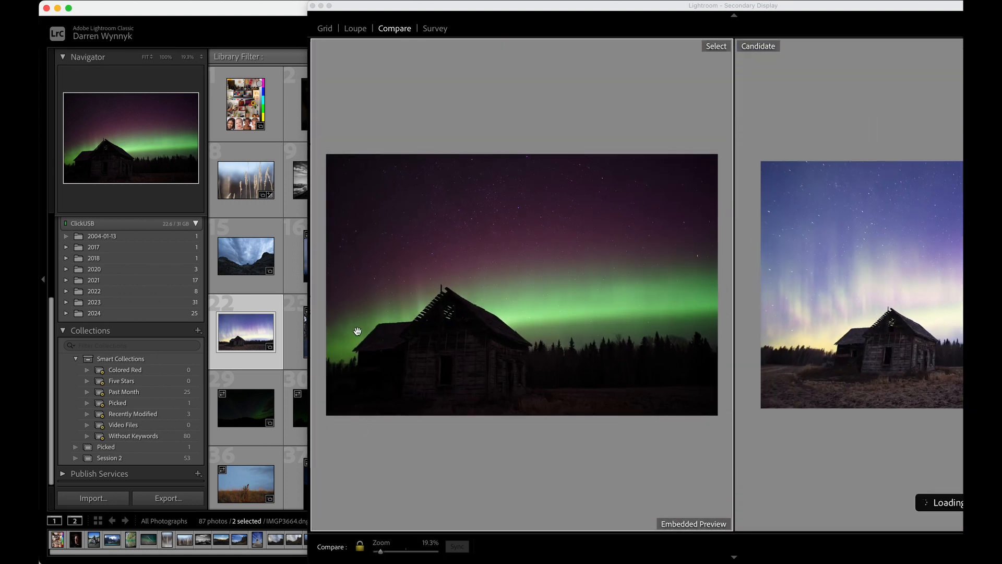
- View the secondary display in Grid and Loupe, including its zoom levels, and return it to Compare
left_click(325, 29)
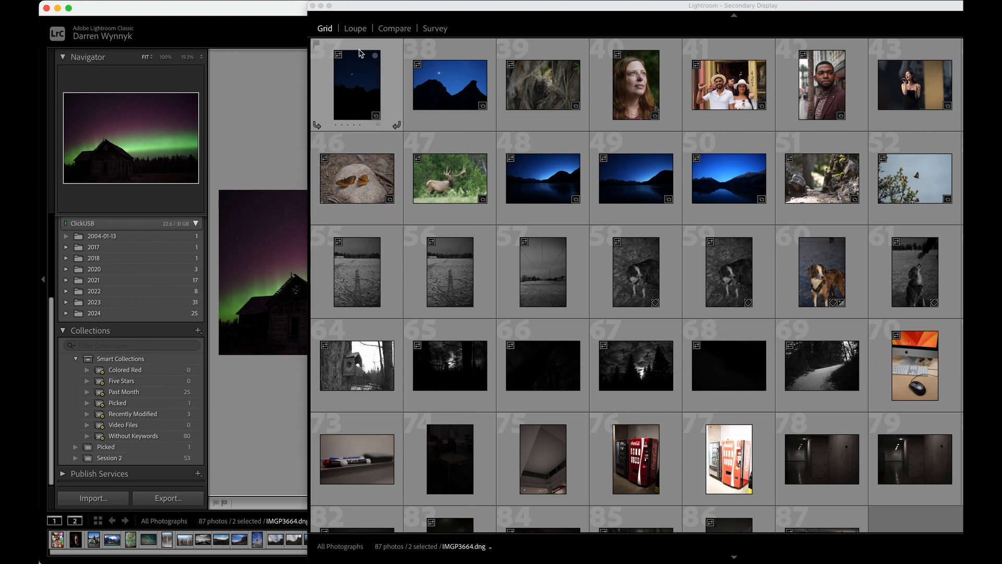
left_click(355, 29)
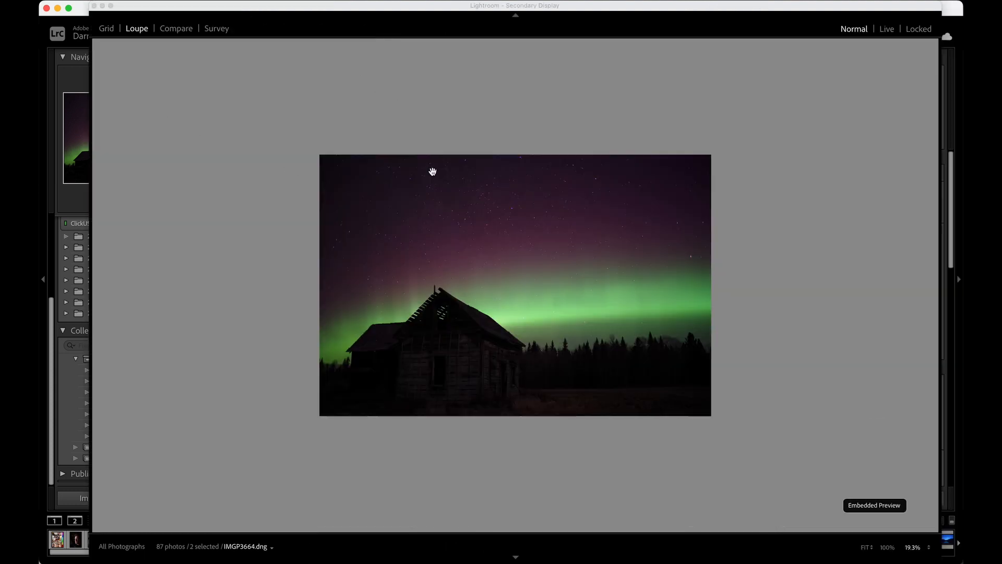
left_click(887, 547)
left_click(914, 547)
left_click(182, 30)
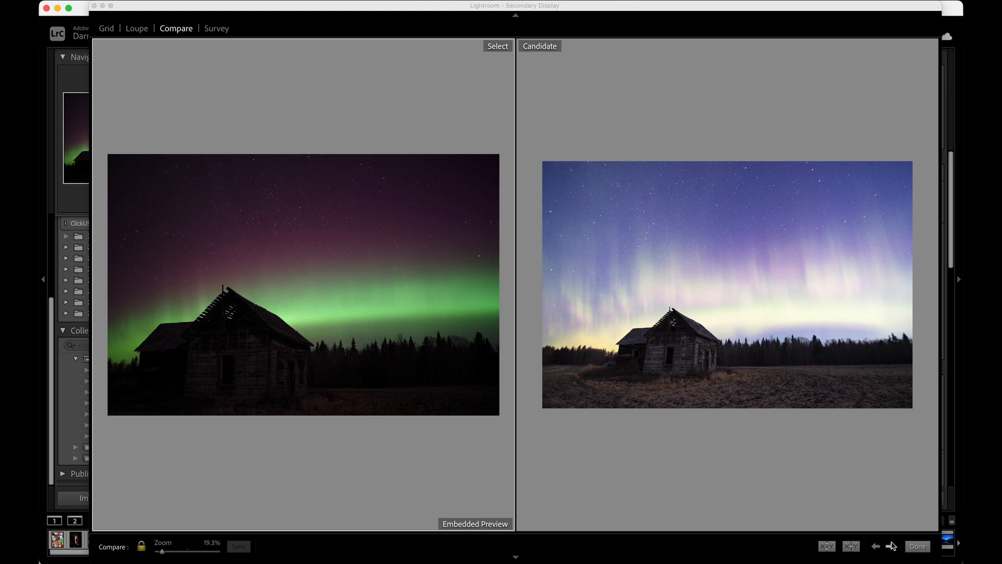
- Promote and swap the compared photos until the grouse is the Select and the purple aurora cabin the Candidate
left_click(851, 546)
left_click(852, 547)
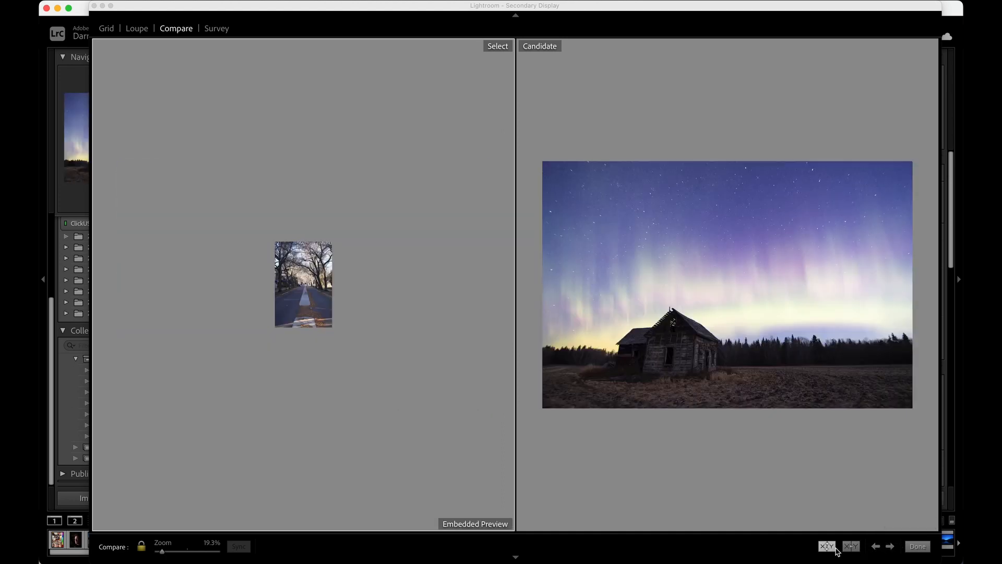
left_click(851, 546)
left_click(827, 546)
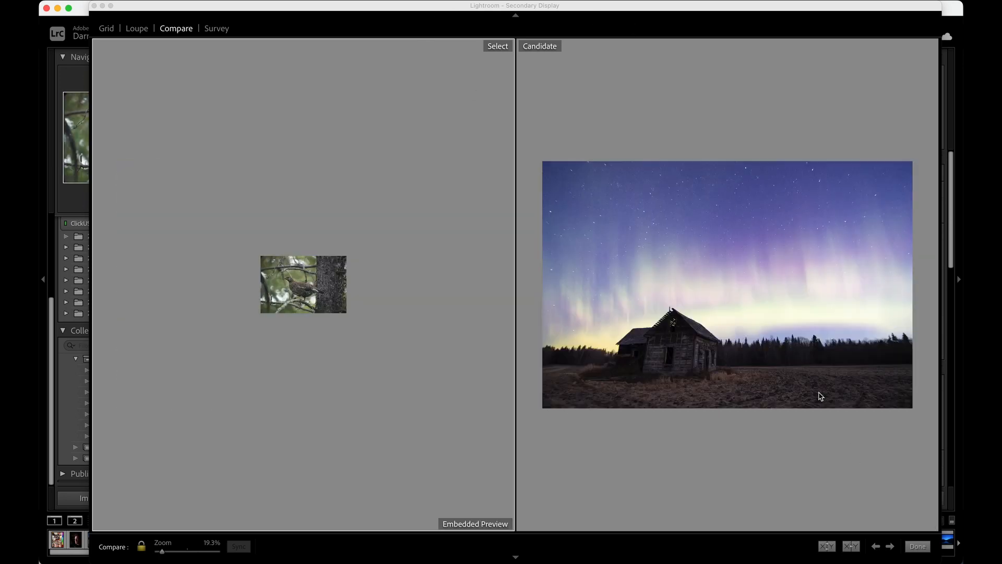
- Switch the secondary display to Survey and advance to the tree-lined road photo beside the grouse
left_click(215, 30)
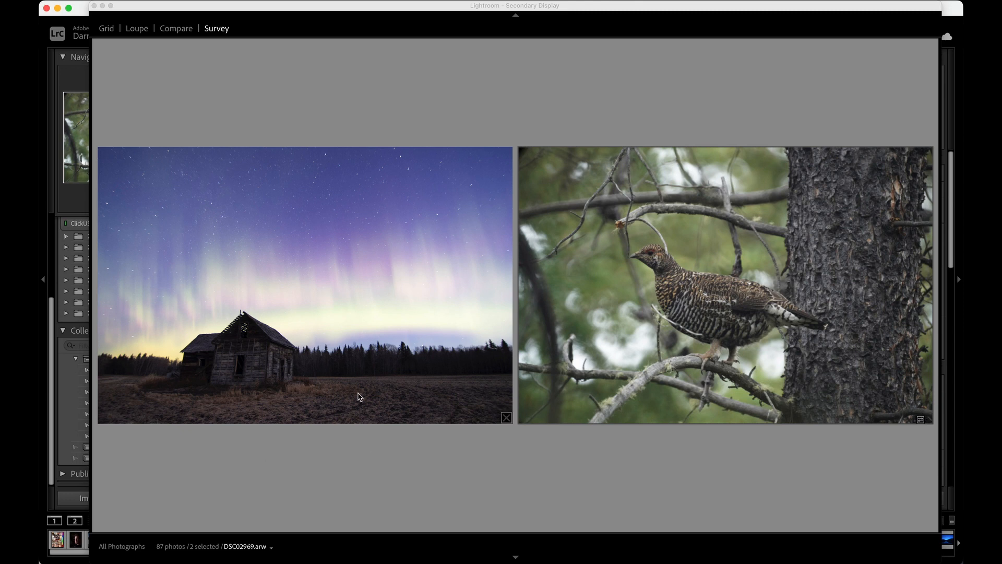
key("Right")
key("Right")
key("Right")
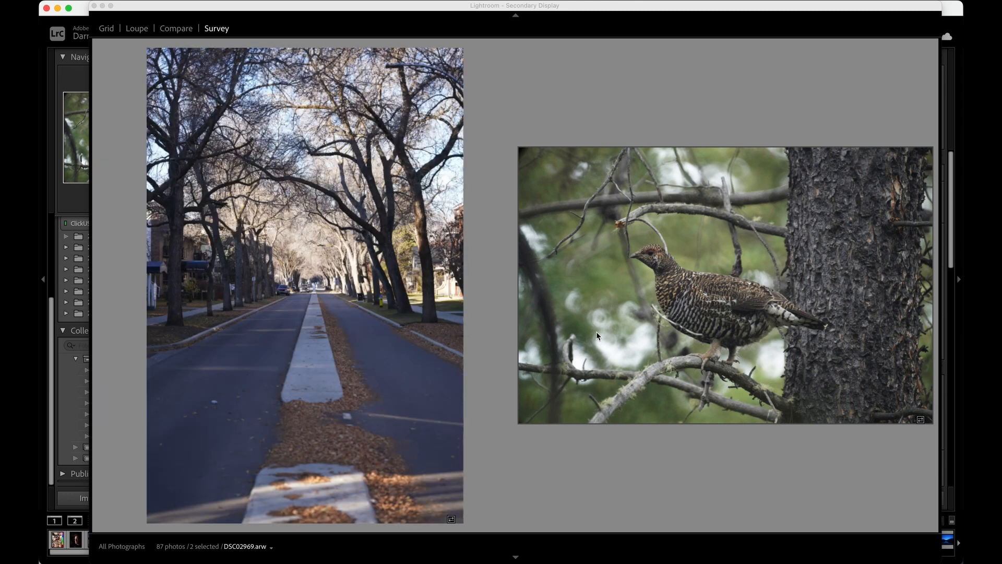
key("Right")
key("Right")
key("Right")
key("Right")
- Show the secondary display as a grid with smaller thumbnails and examine its list of photo sources
left_click(107, 30)
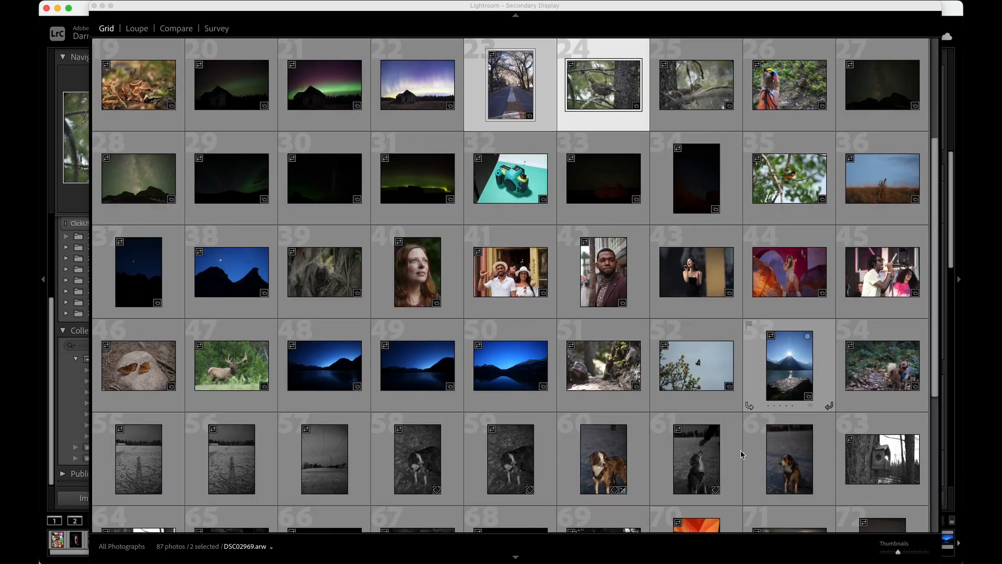
mouse_move(899, 553)
left_mouse_down()
mouse_move(909, 552)
mouse_move(897, 552)
left_mouse_up()
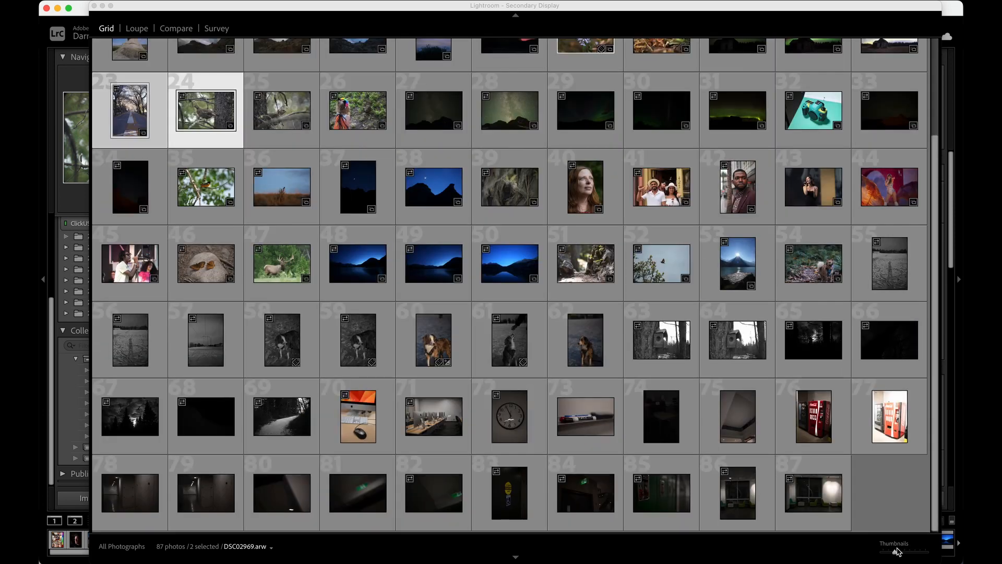
left_click(124, 547)
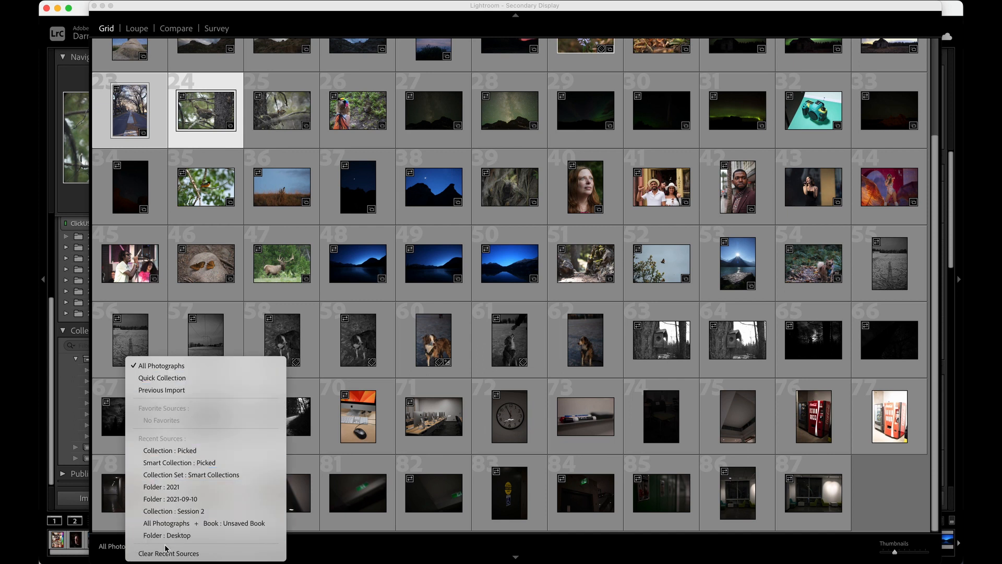
left_click(112, 547)
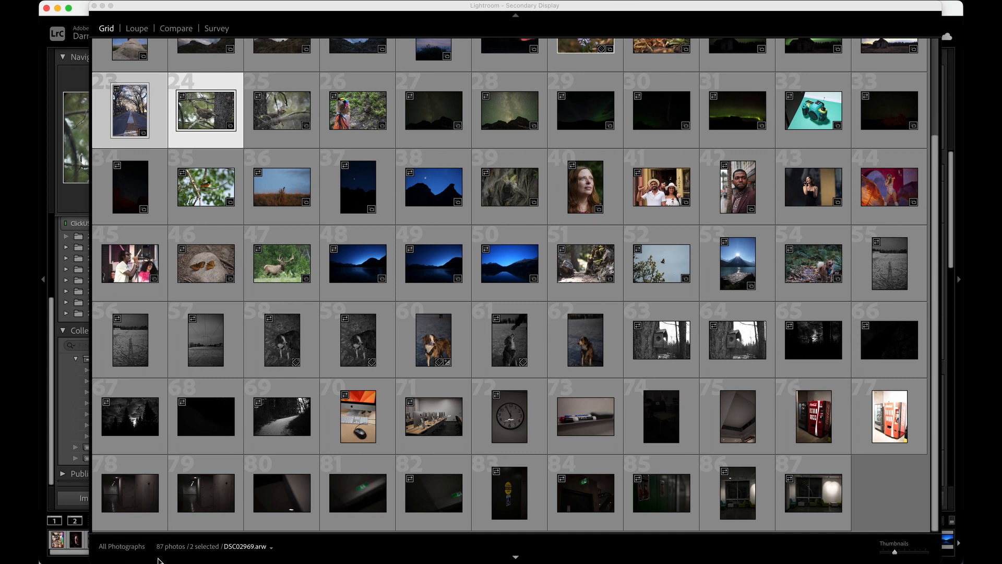
left_click(318, 551)
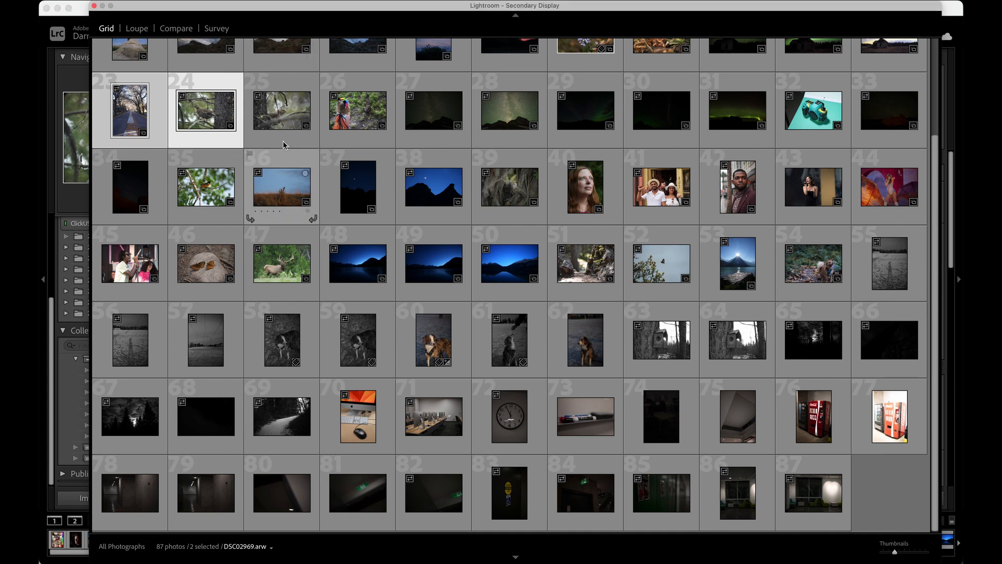
- Close the secondary display and return the main window to the grid with only grouse photo 24 selected
left_click(94, 8)
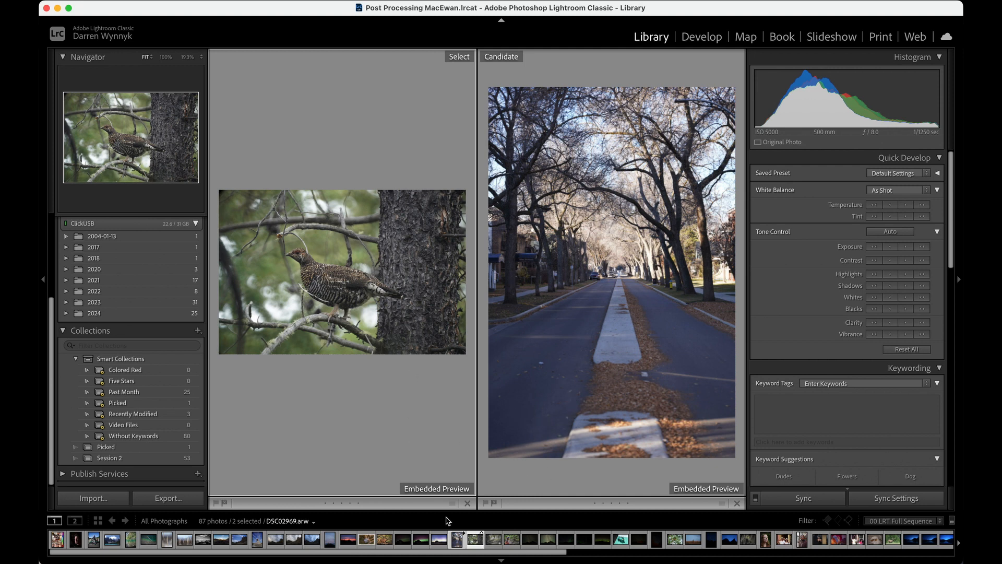
left_click(98, 520)
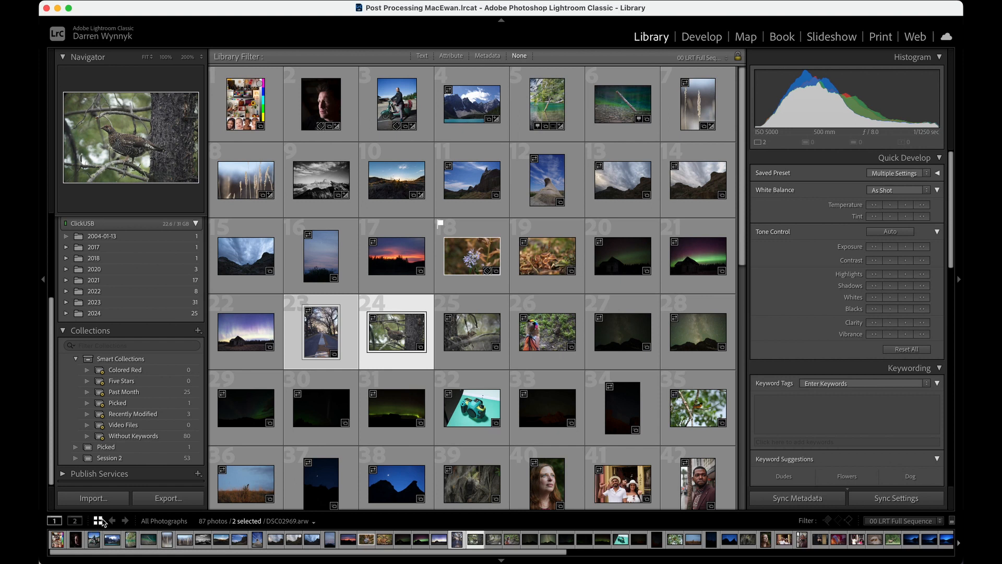
left_click(366, 363)
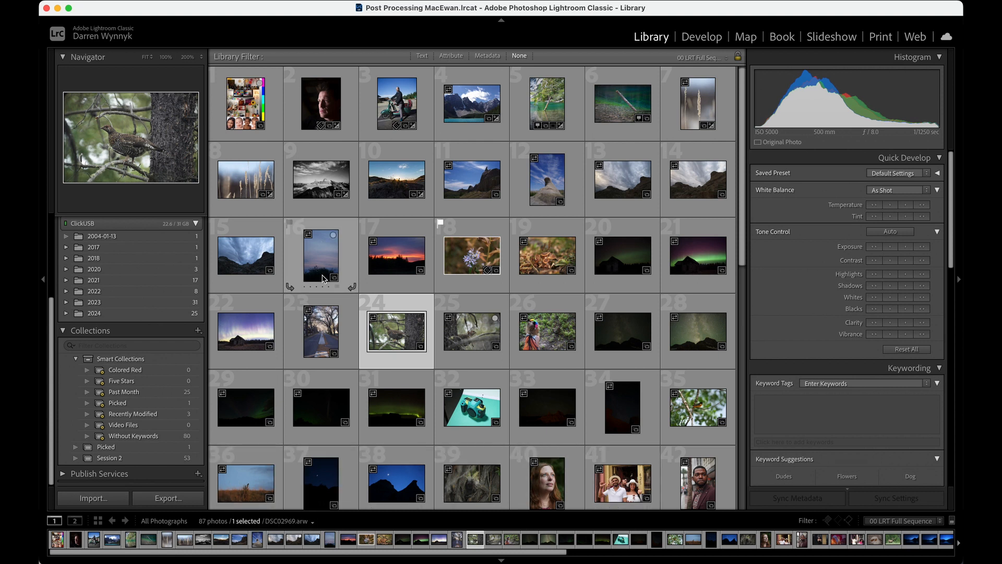
- Show the toolbar and view grouse photo 24 in Loupe, then with its neighbour in Compare and Survey
key("t")
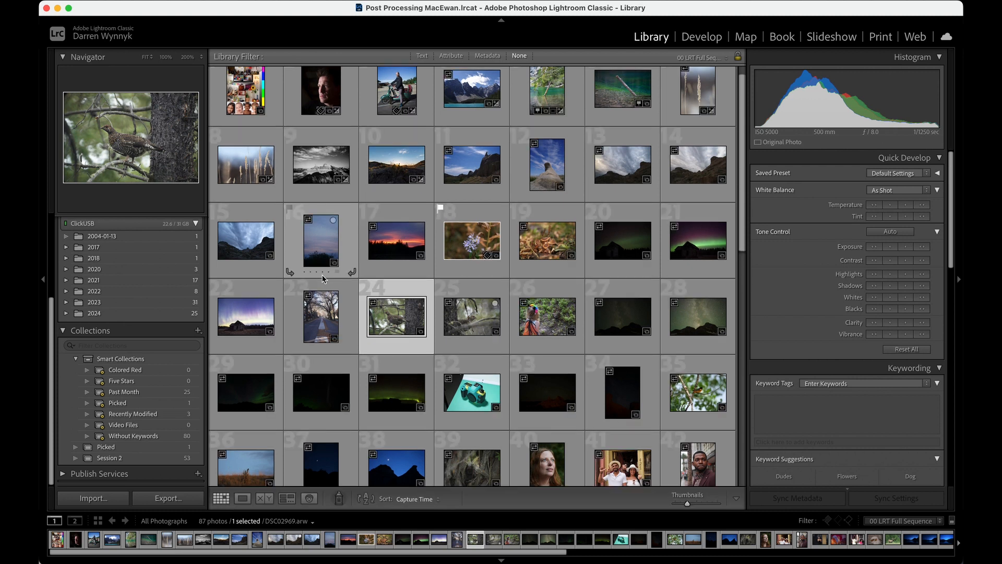
left_click(243, 502)
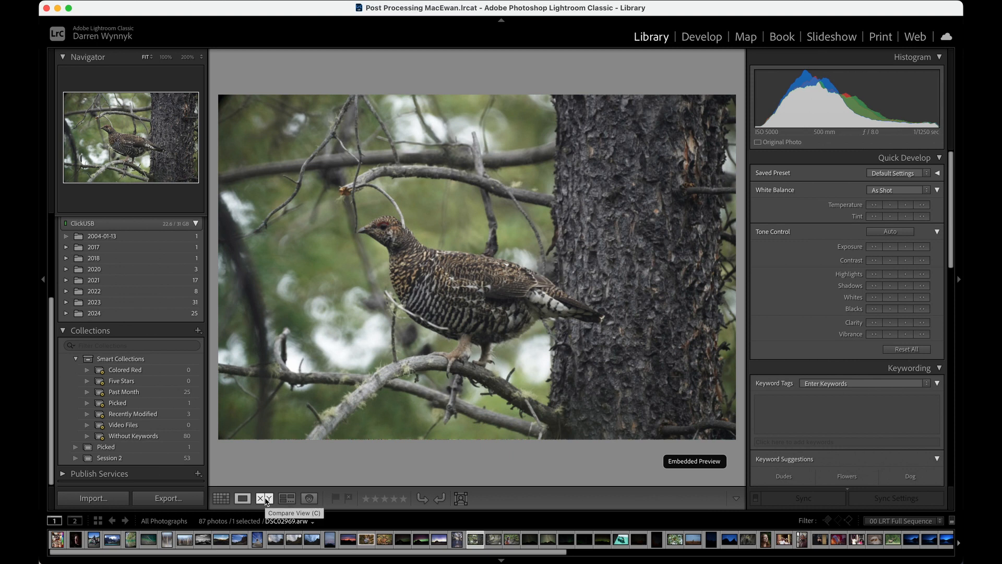
left_click(266, 499)
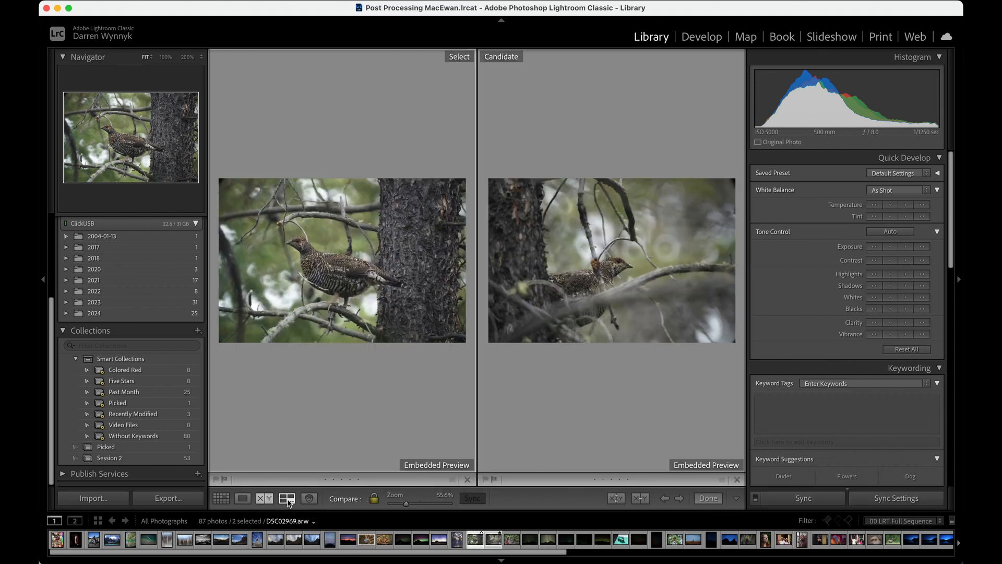
left_click(287, 499)
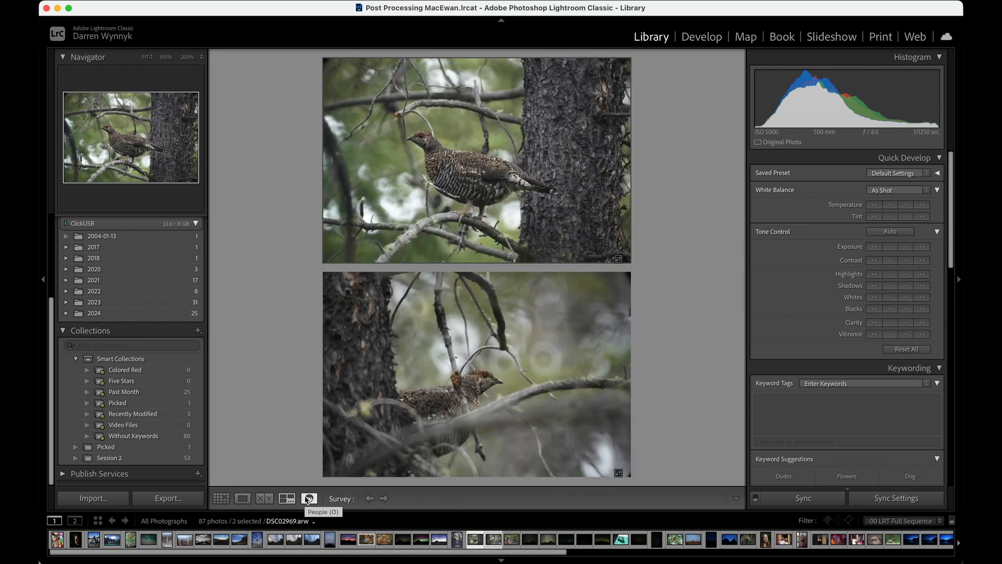
- Open People view and examine the sort options for unnamed faces
left_click(308, 498)
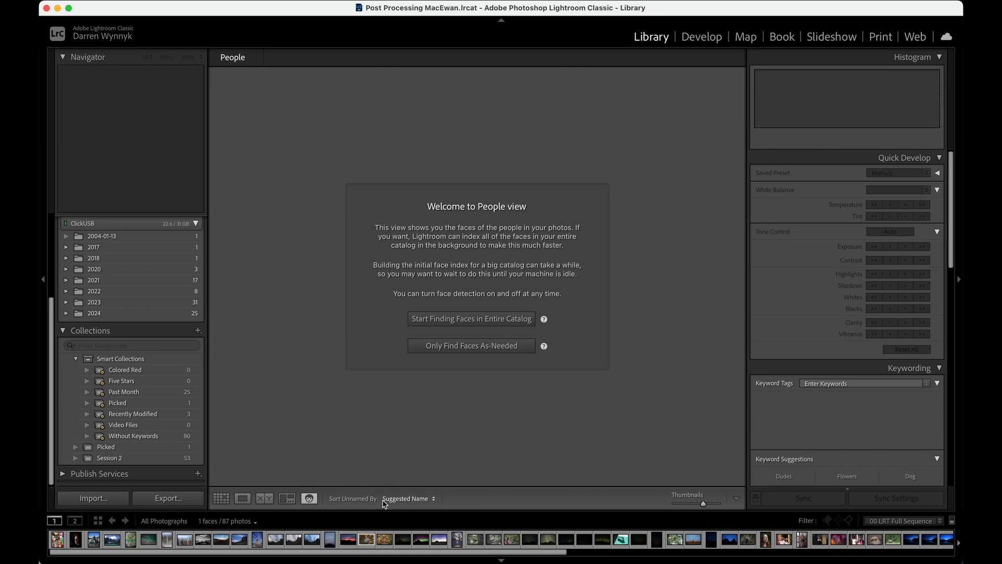
left_click(433, 500)
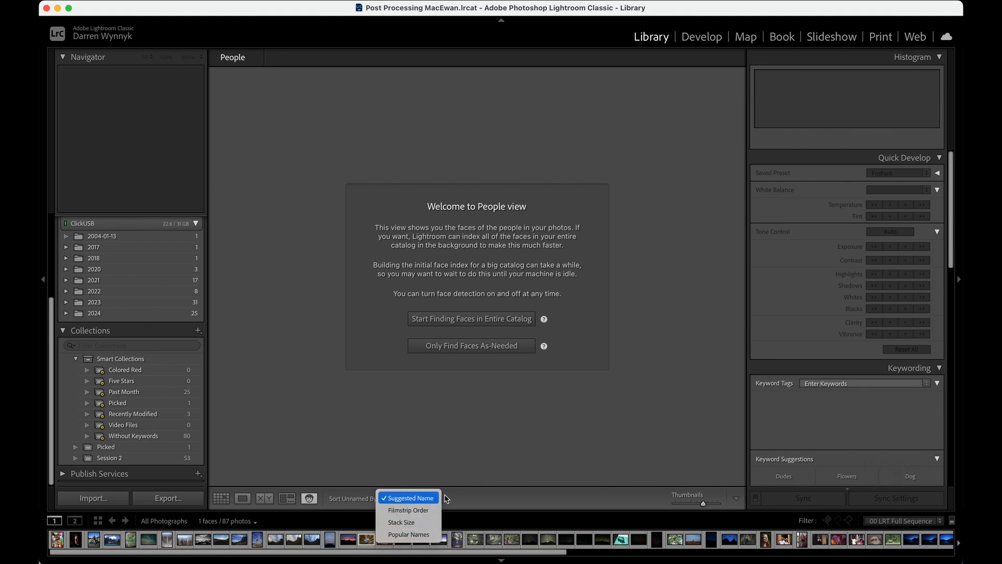
left_click(462, 499)
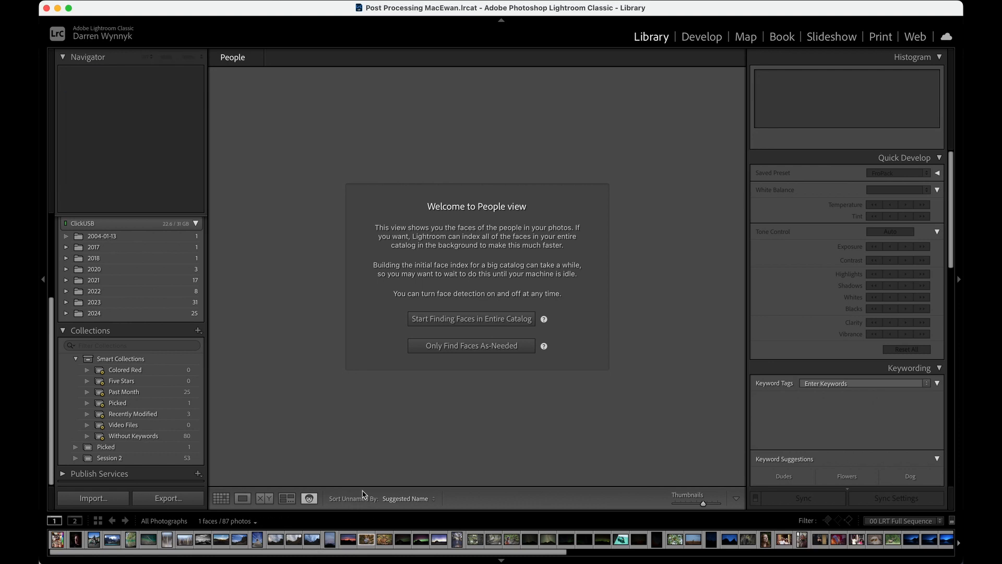
- Return to the grid and enlarge the thumbnails to five photos per row
left_click(221, 499)
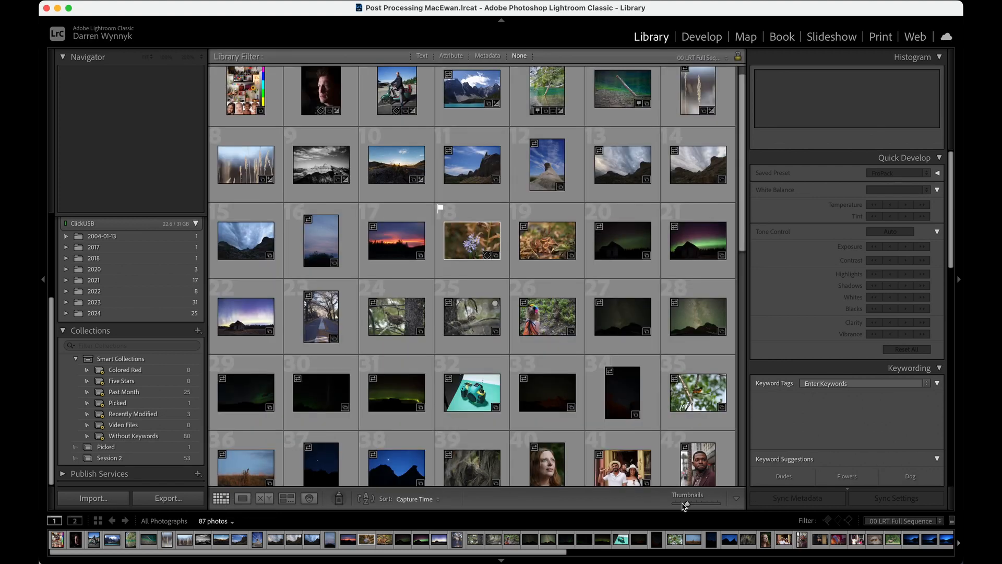
left_click_drag(688, 506, 683, 507)
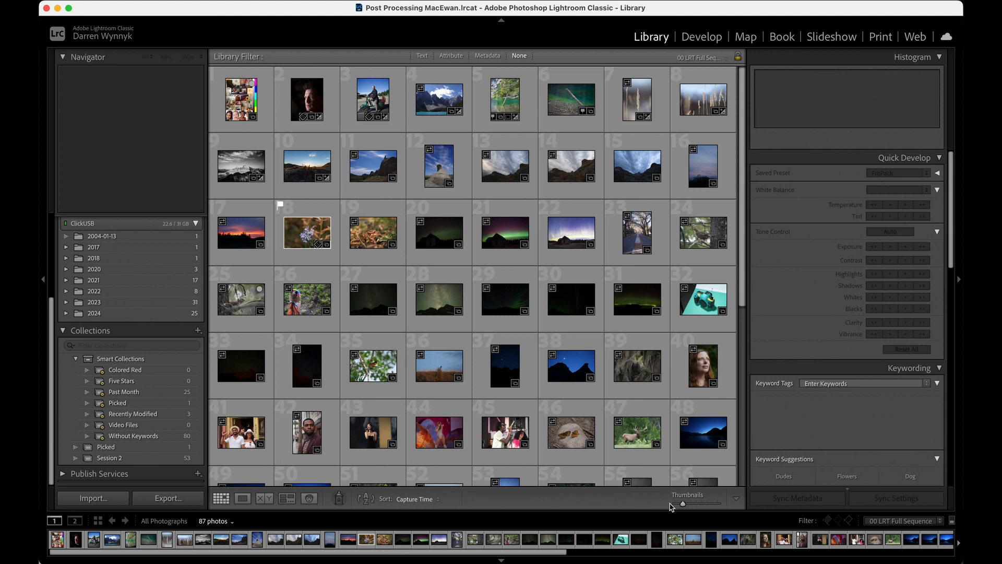
left_click_drag(684, 507, 697, 506)
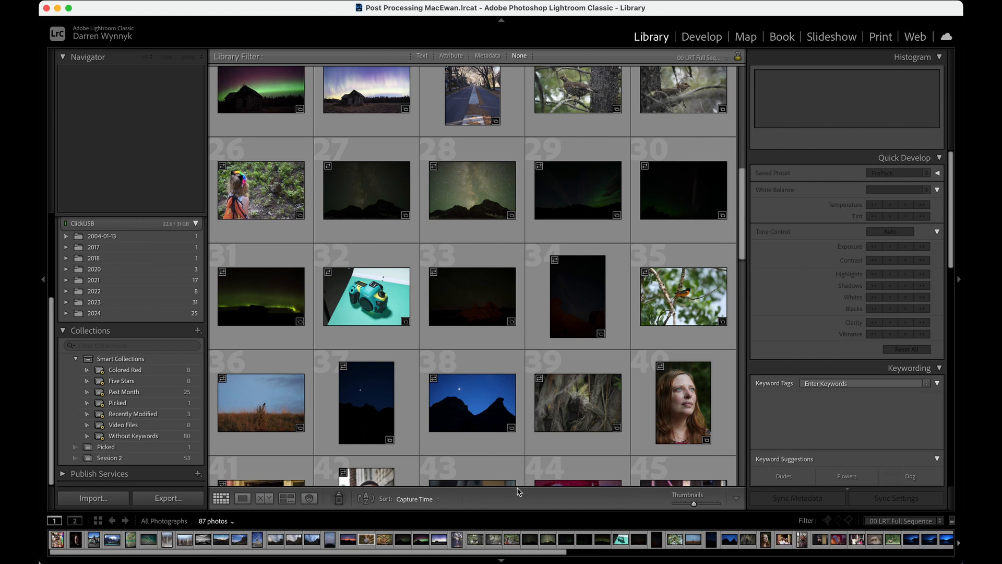
- Add the Flagging controls to the grid toolbar, then hide the toolbar
left_click(739, 500)
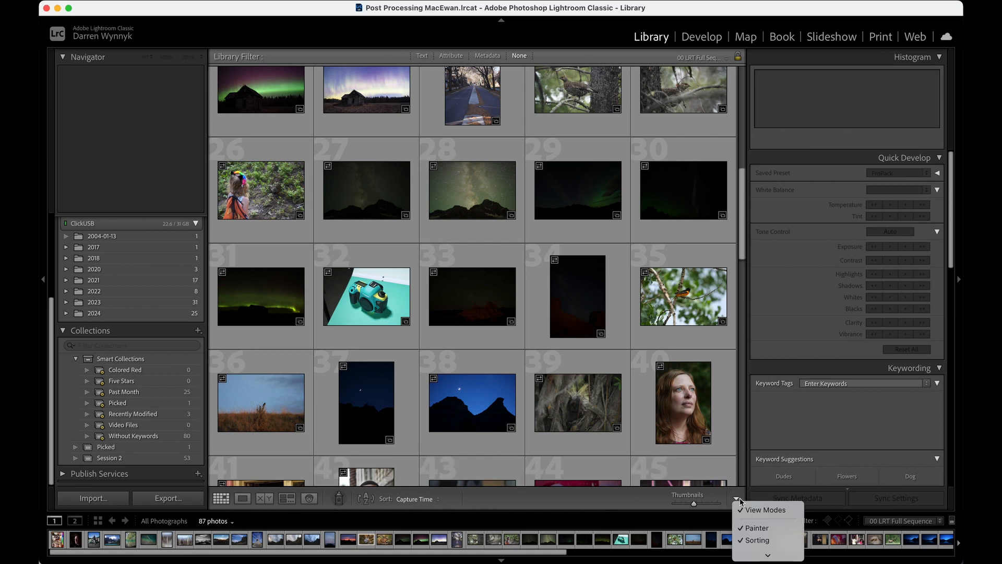
left_click(739, 501)
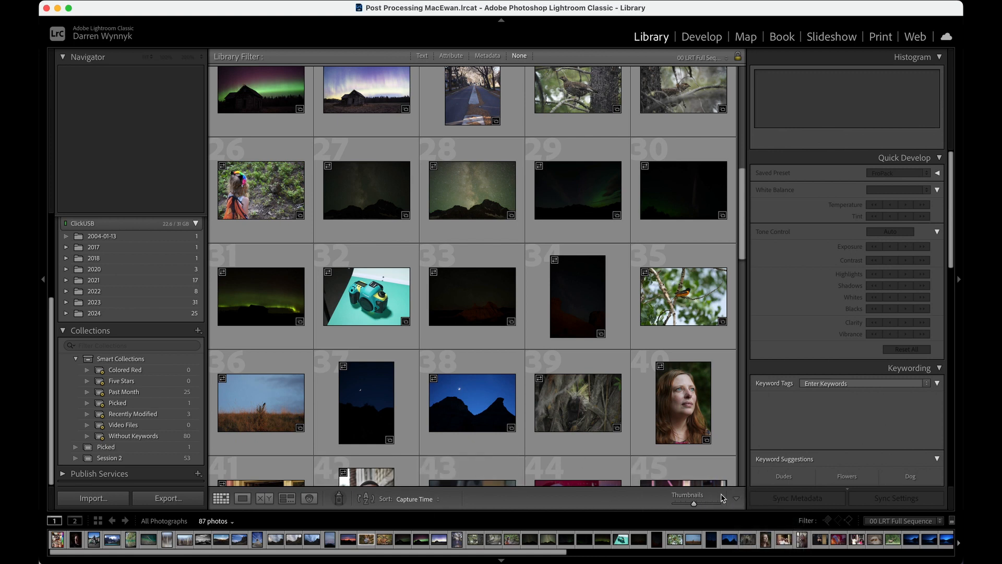
left_click(736, 503)
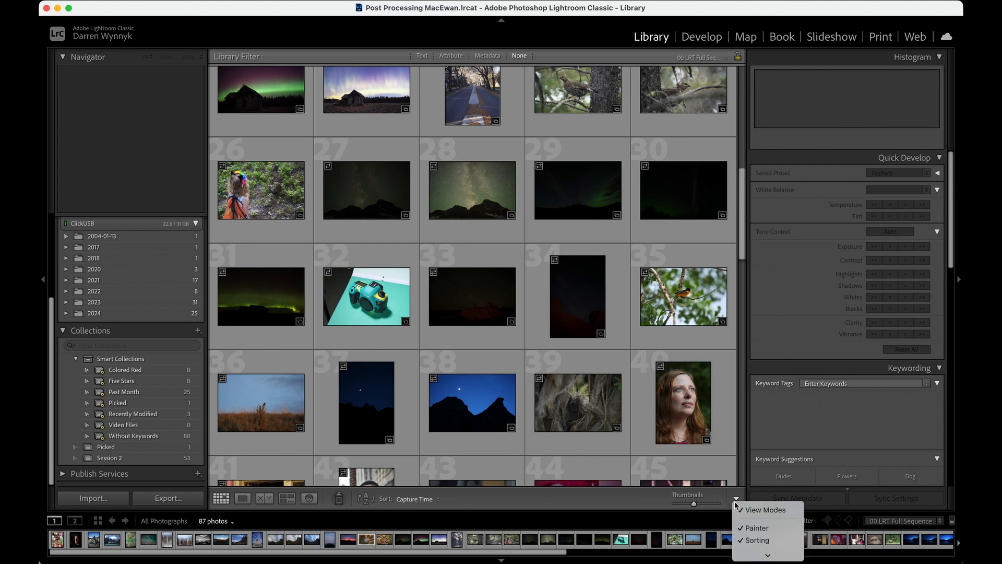
scroll(750, 530, "down", 5)
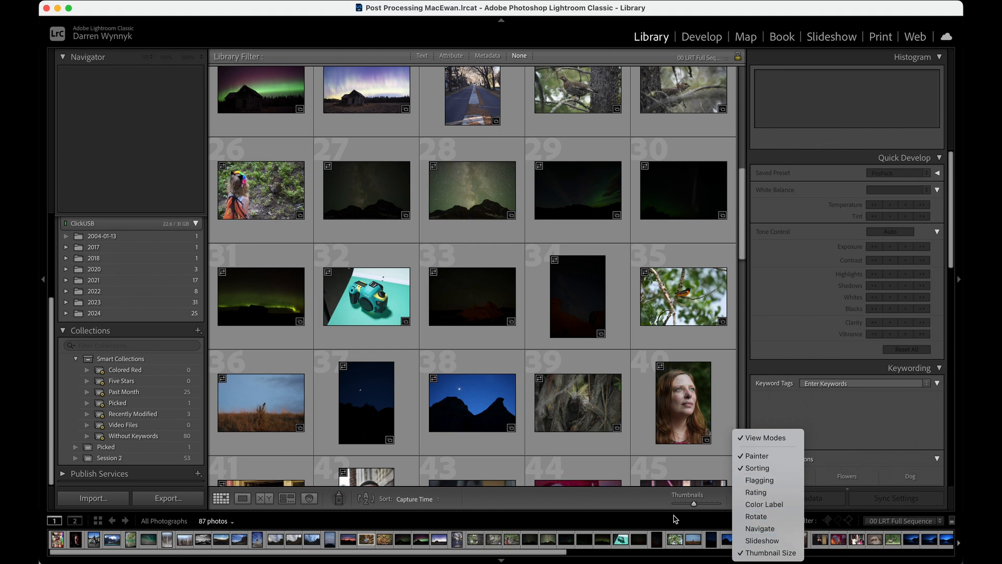
left_click(775, 484)
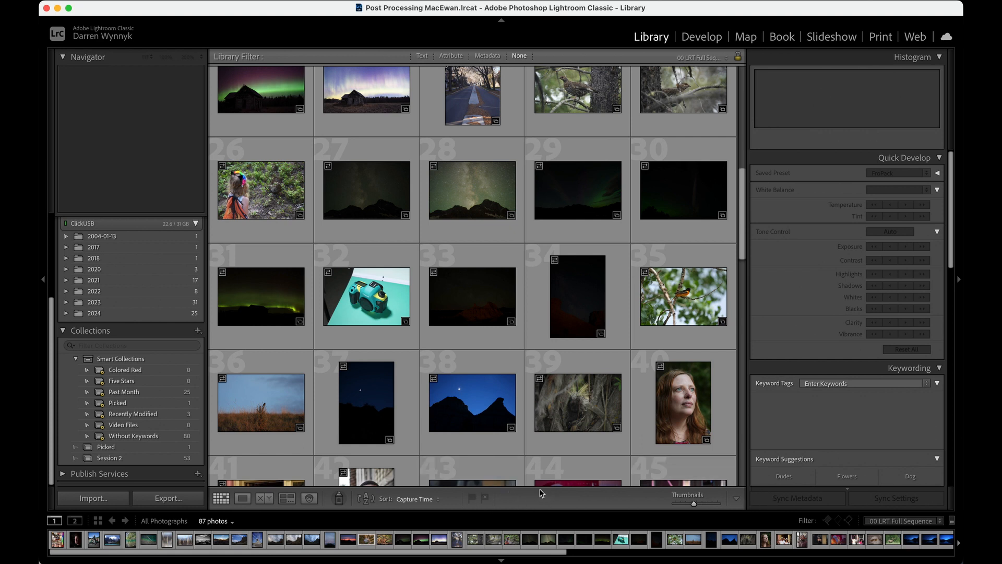
key("t")
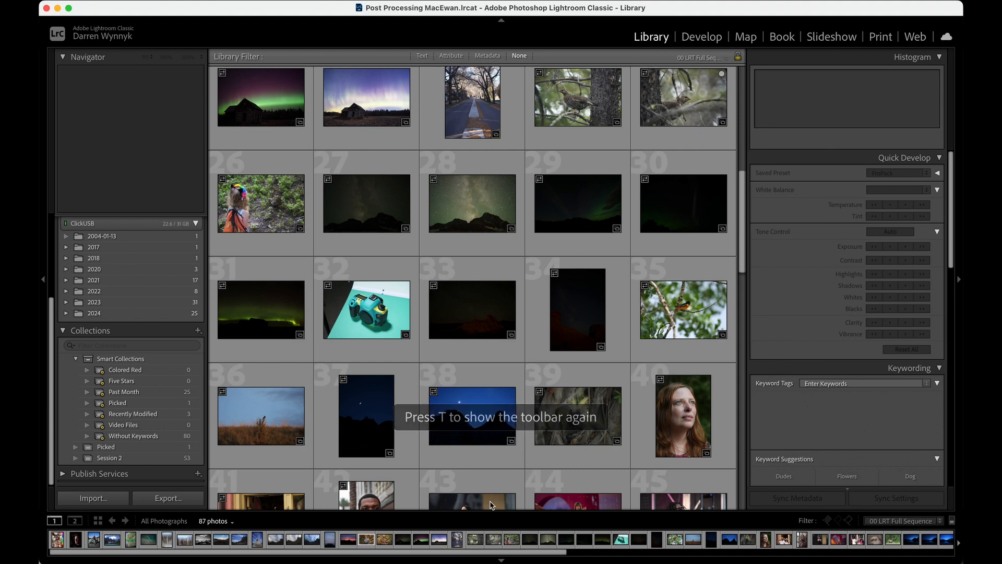
- Show the toolbar again and select aurora photo 21 in the filmstrip
key("t")
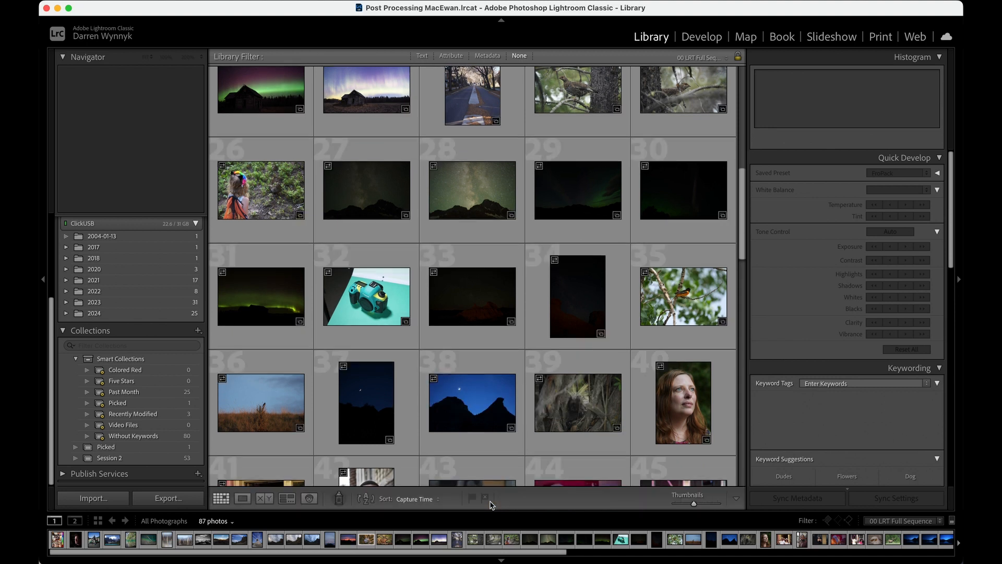
left_click(421, 540)
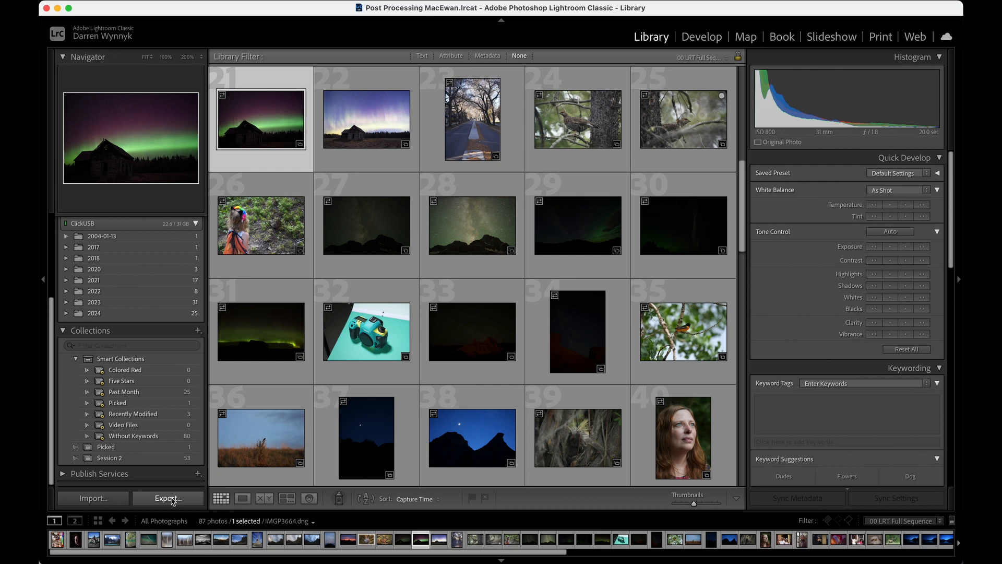
- Start a photo import with the ClickUSB drive as the source, including its subfolders
left_click(87, 500)
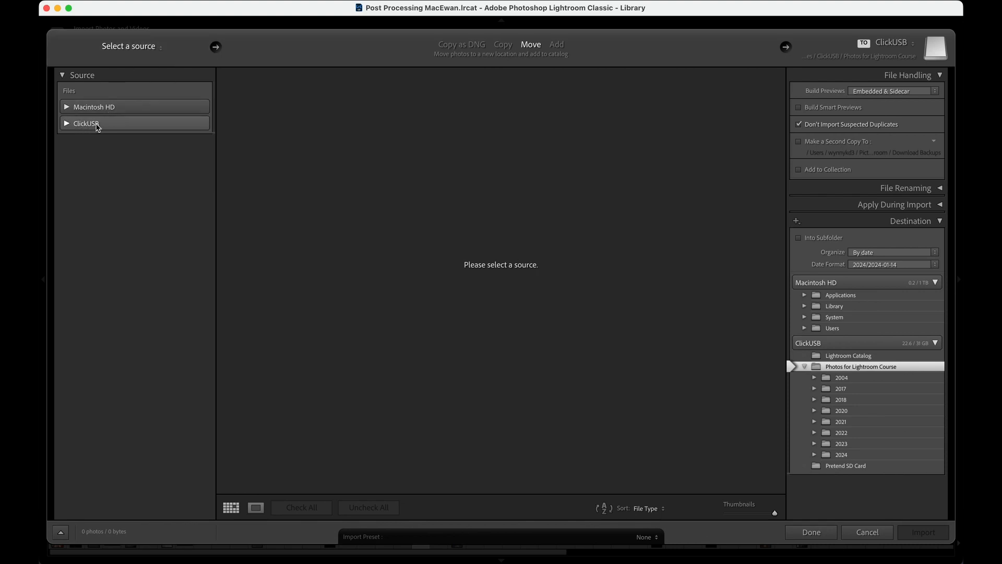
left_click(115, 128)
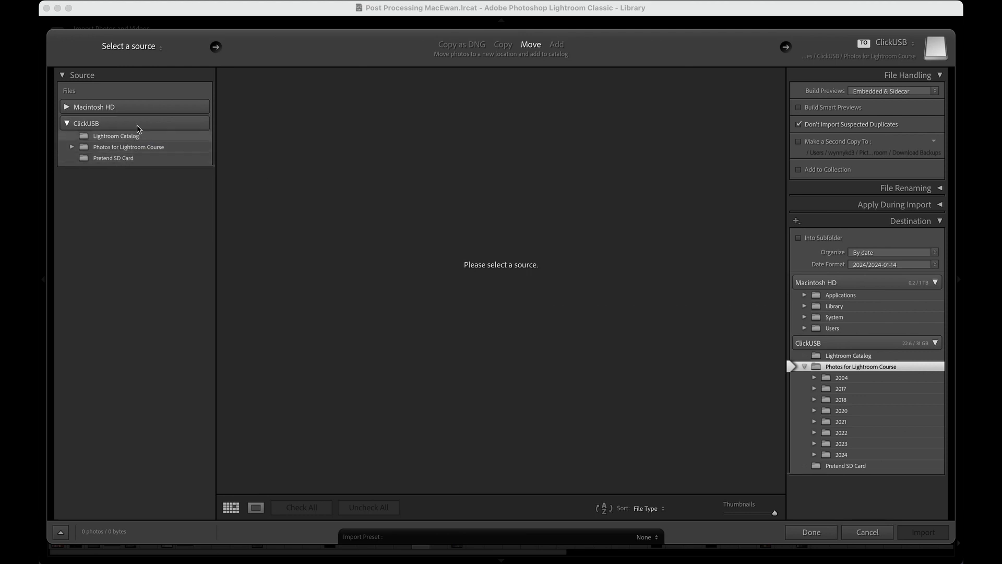
left_click(166, 126)
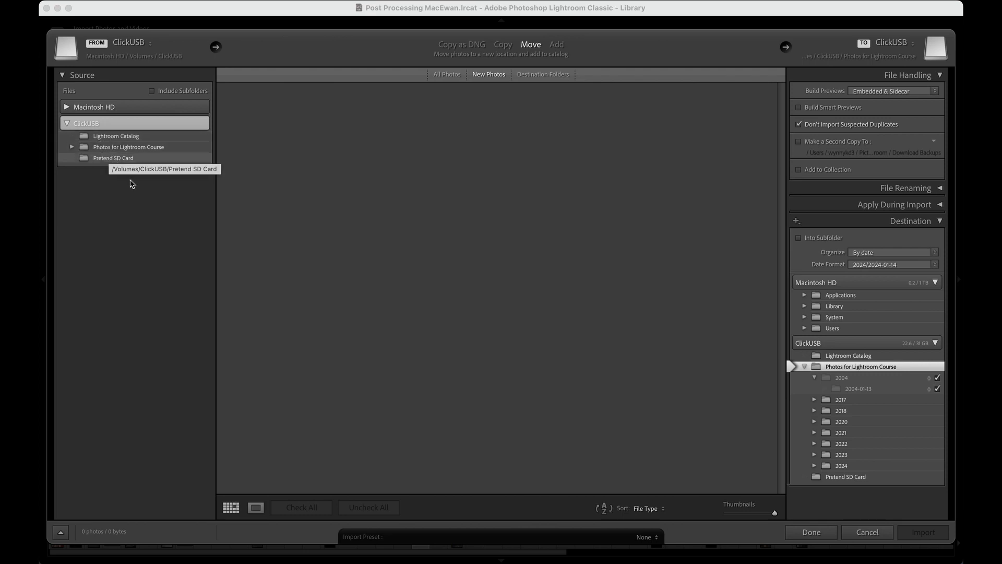
left_click(152, 92)
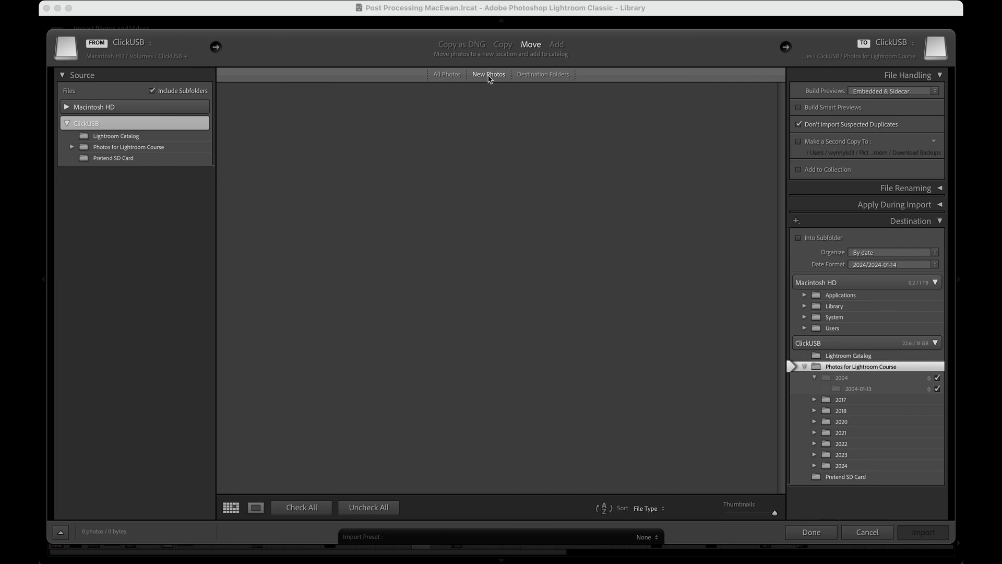
- Examine the ClickUSB photos available for import as All Photos and by Destination Folders, ending on All Photos
left_click(447, 75)
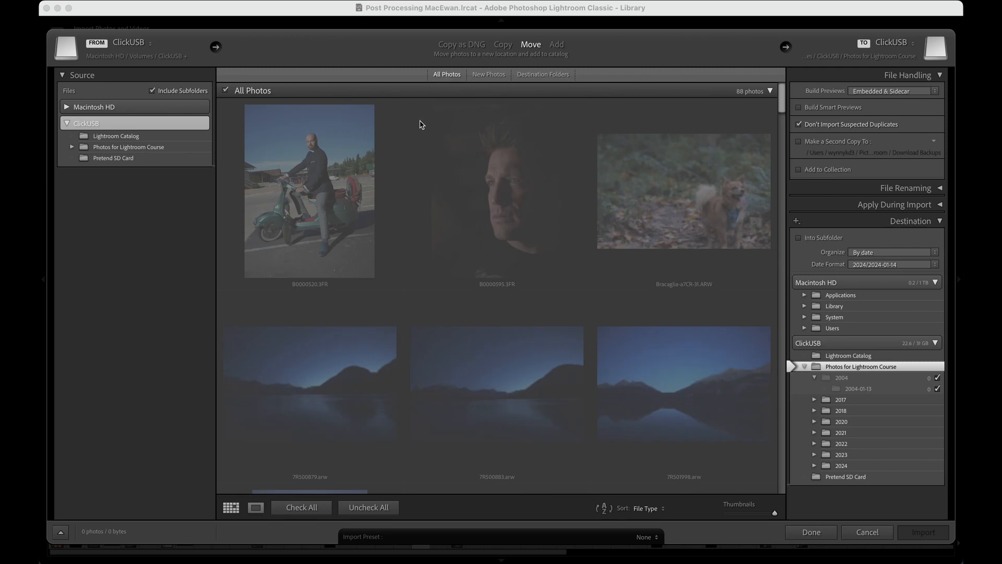
scroll(382, 126, "down", 10)
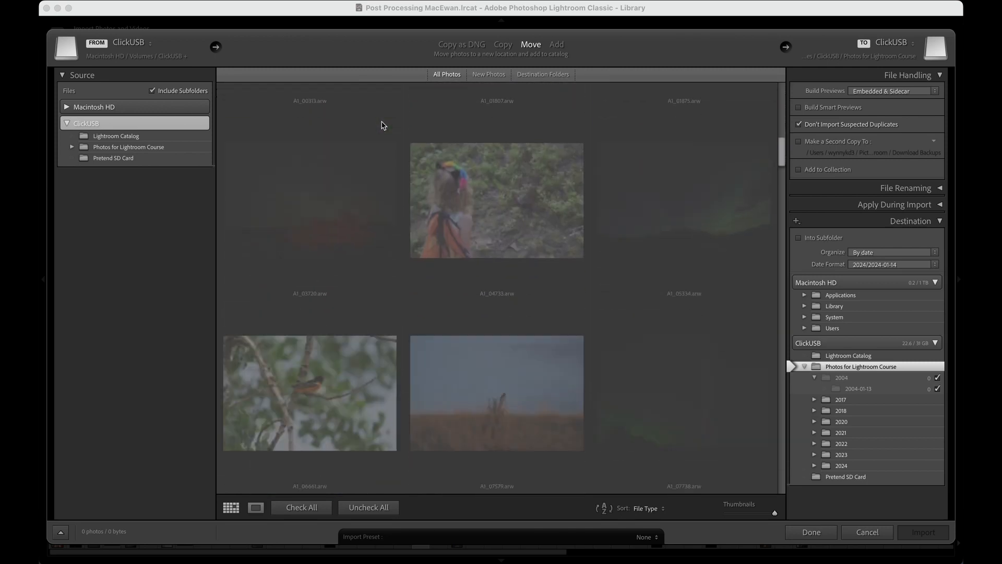
scroll(382, 125, "down", 10)
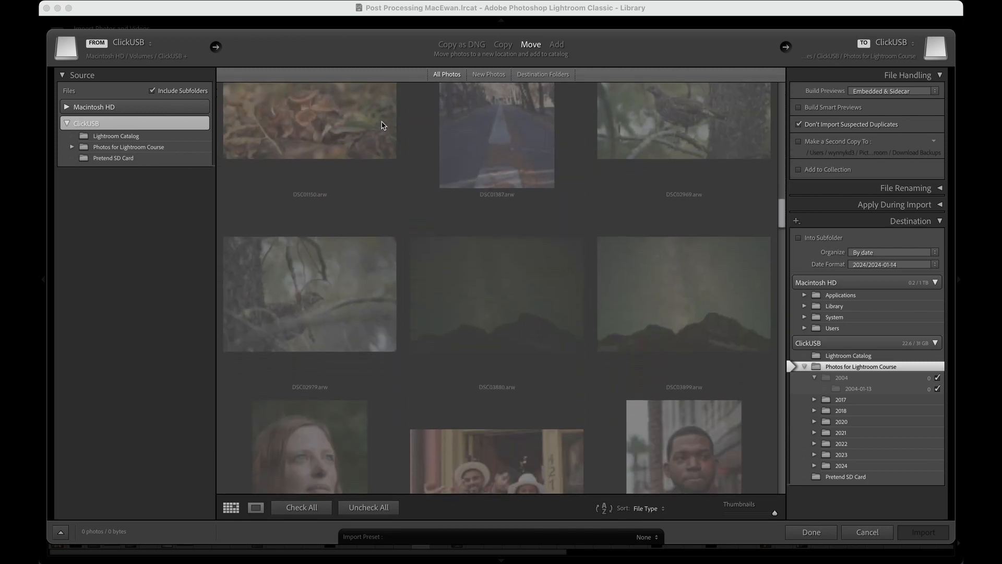
scroll(381, 126, "down", 10)
scroll(381, 125, "up", 15)
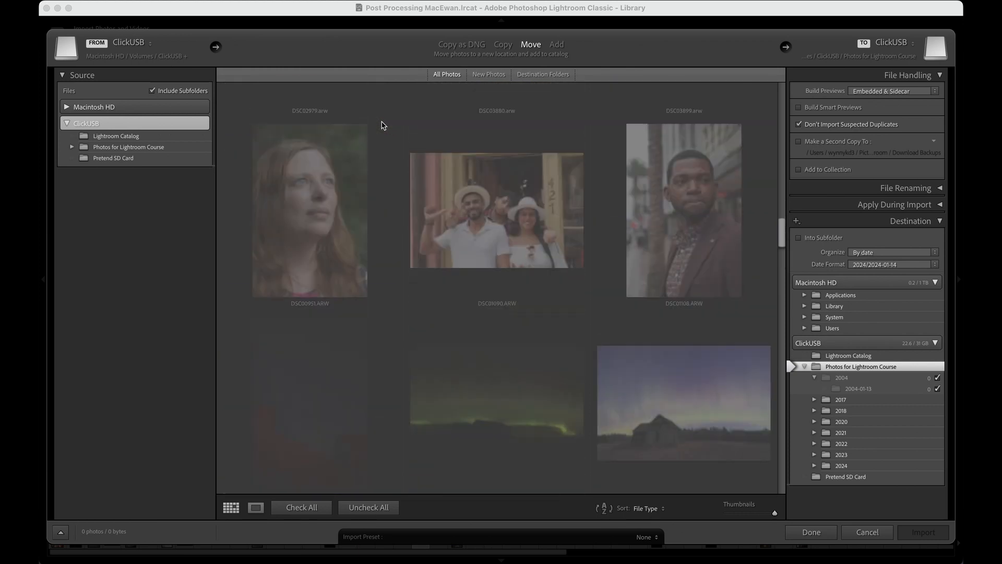
scroll(383, 186, "up", 10)
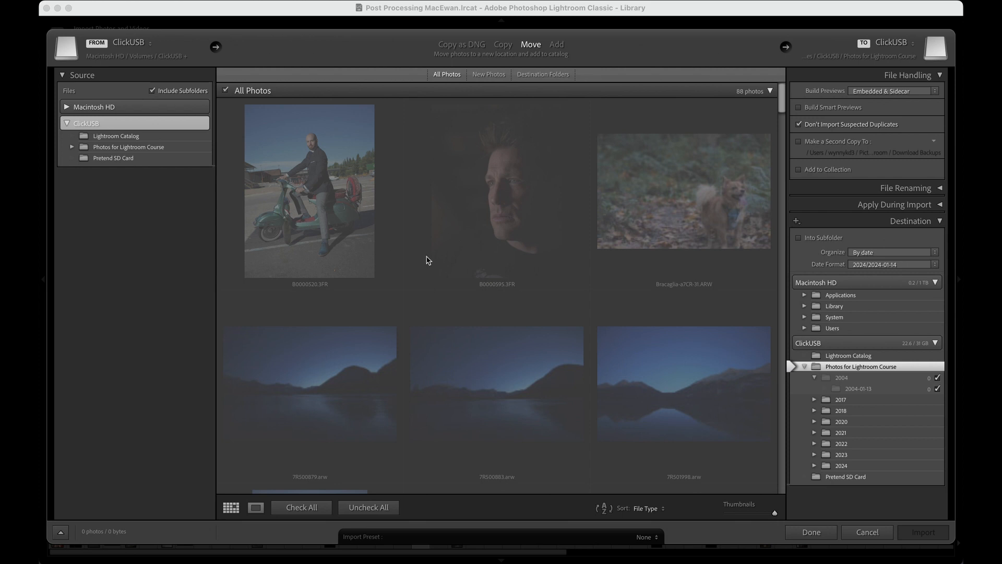
mouse_move(426, 230)
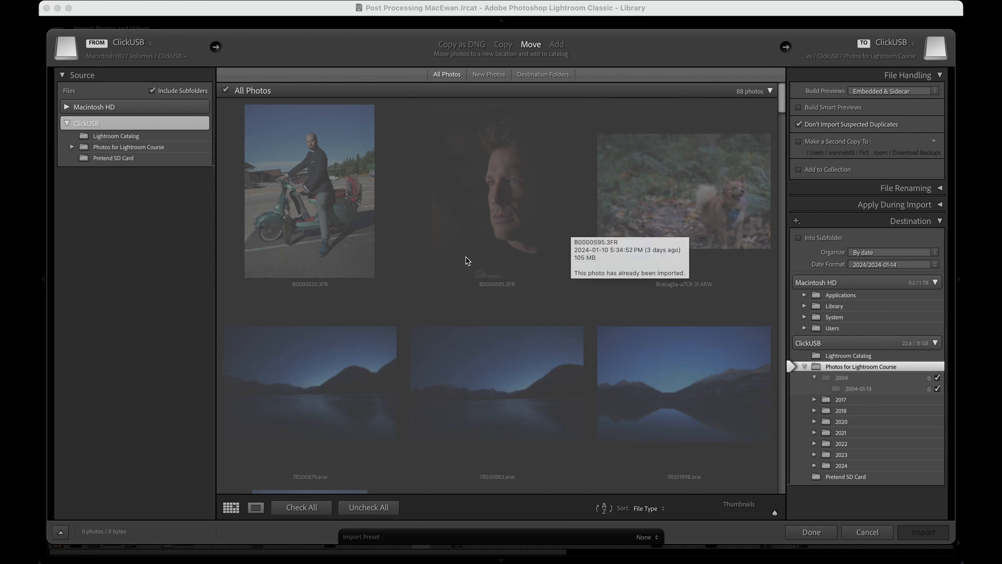
left_click(536, 77)
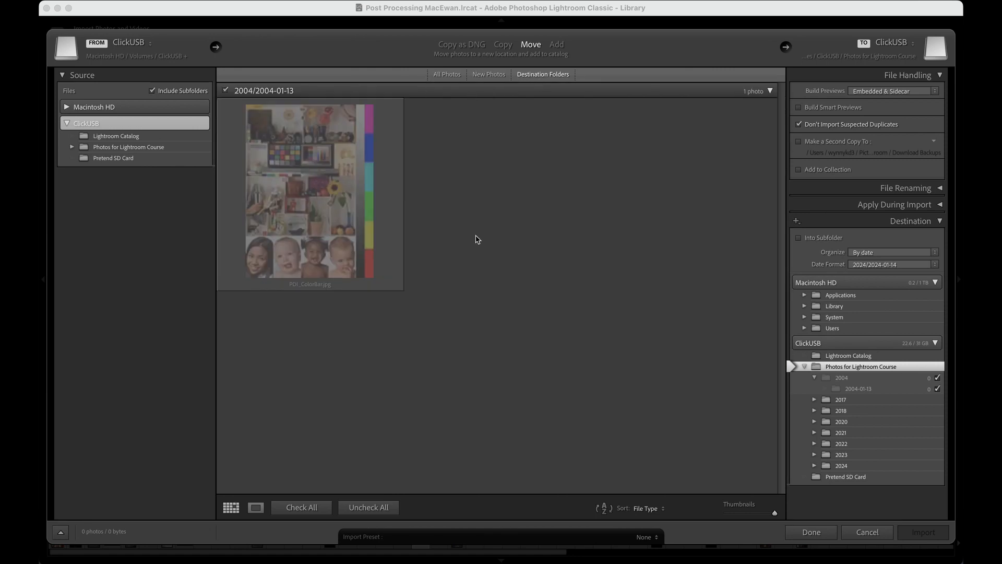
mouse_move(316, 143)
left_click(447, 74)
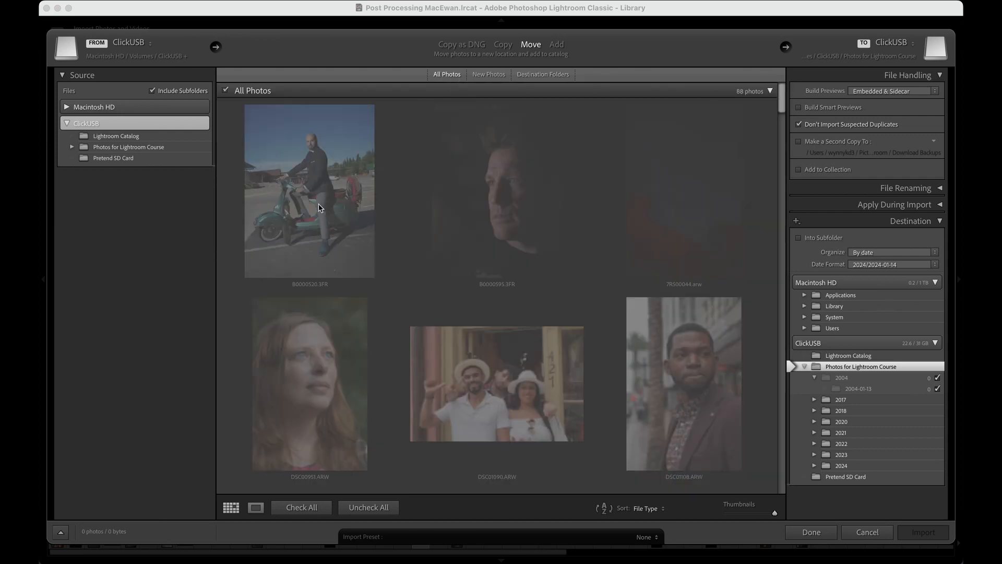
- Change the import source to the Stuff folder inside the user's Desktop folder on Macintosh HD
left_click(73, 107)
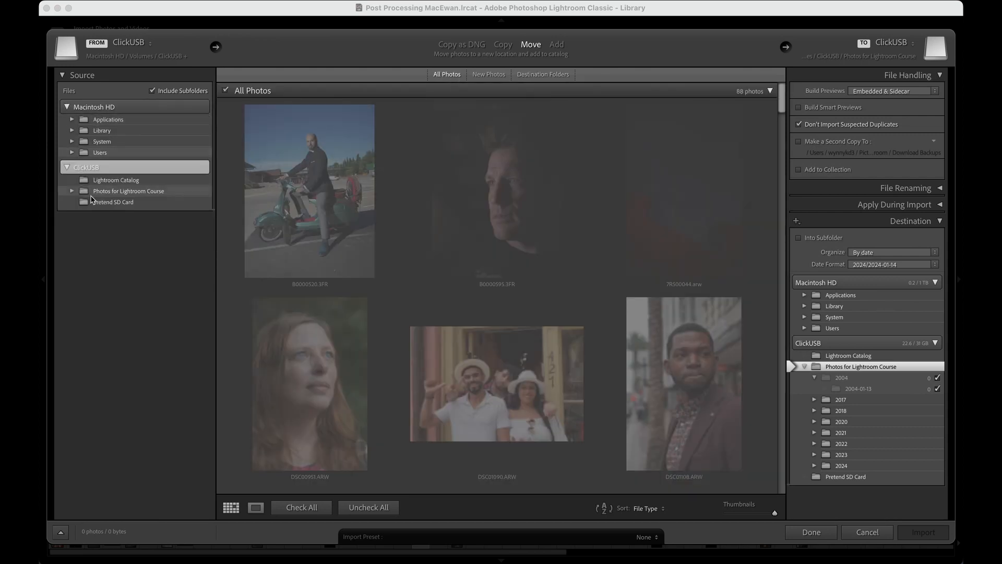
left_click(110, 242)
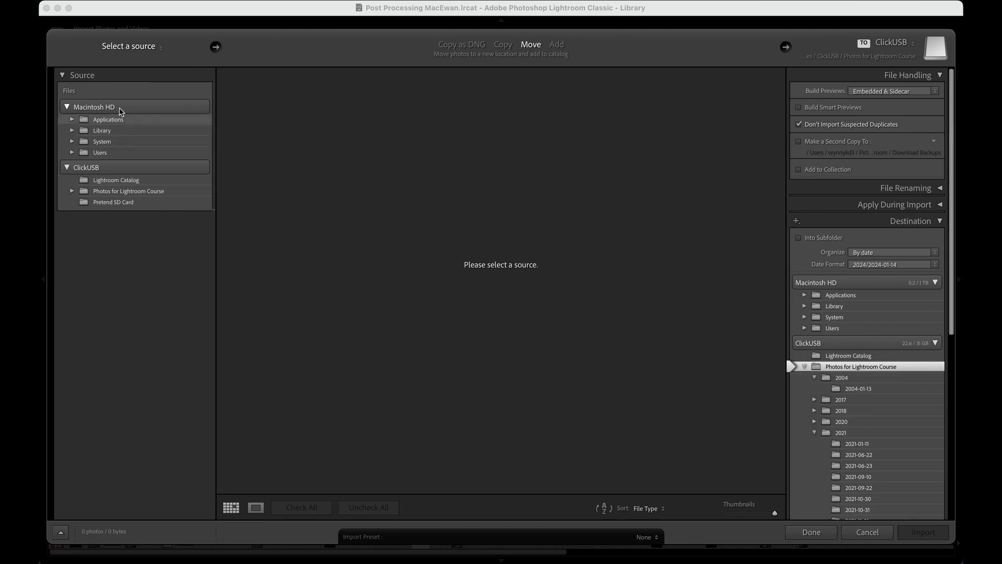
left_click(72, 153)
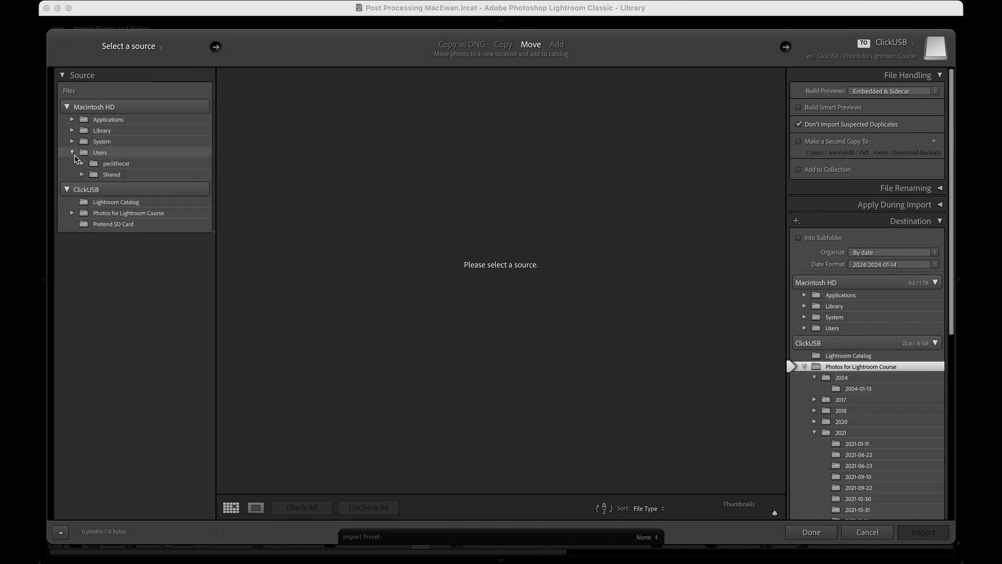
left_click(83, 164)
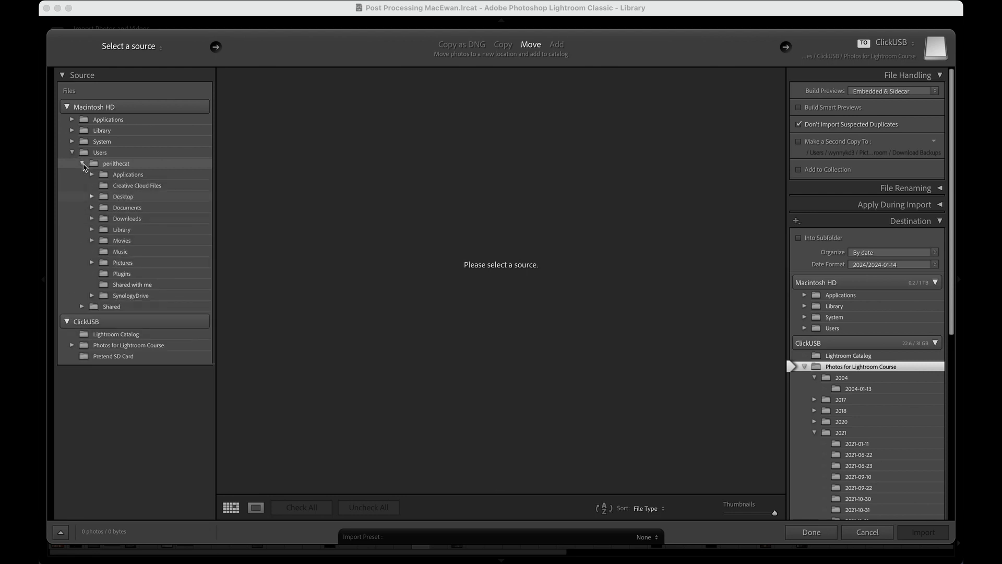
left_click(93, 198)
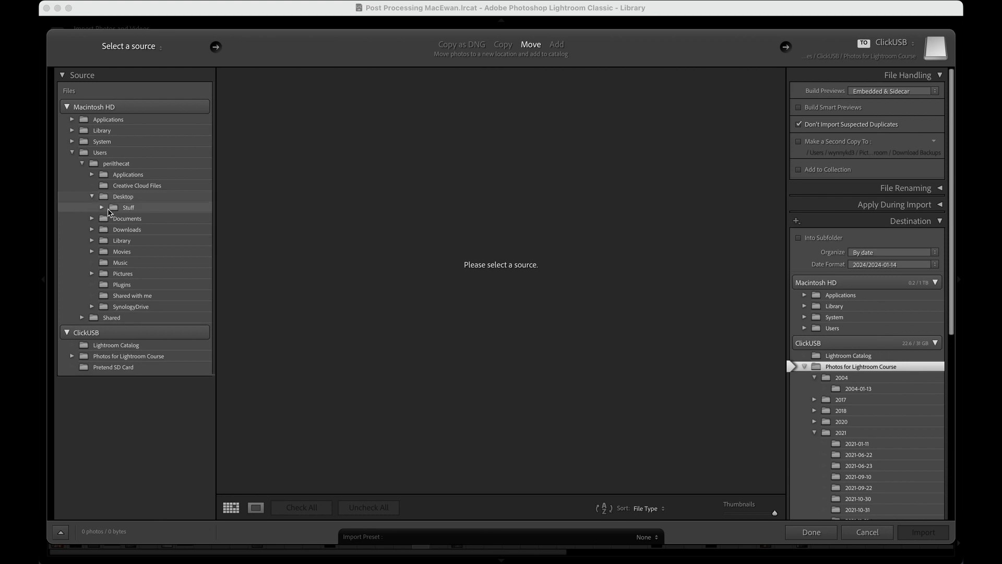
left_click(129, 209)
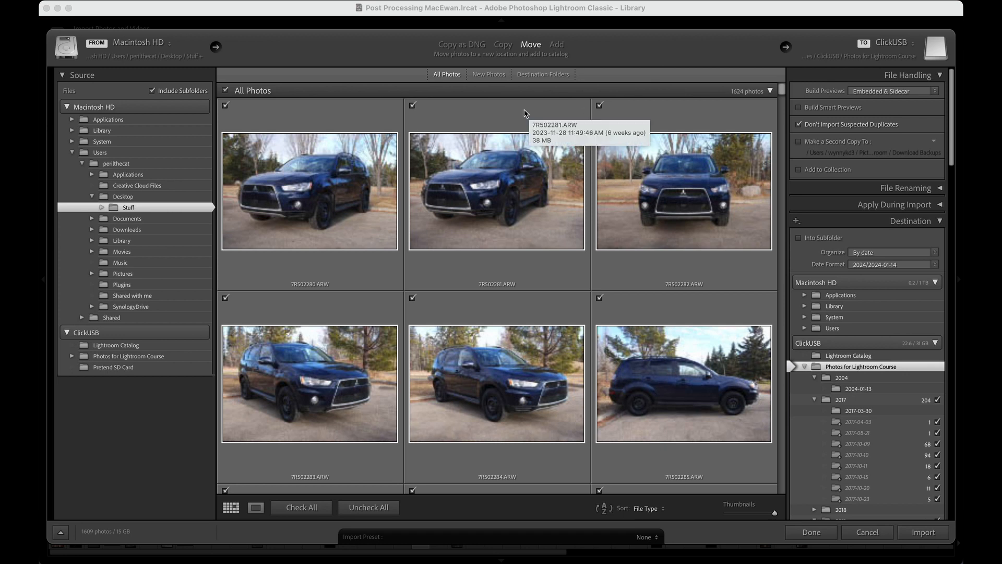
- Exclude car photos 7RS02281 and 7RS02282 from the import, and include them both again
left_click(413, 106)
left_click(600, 106)
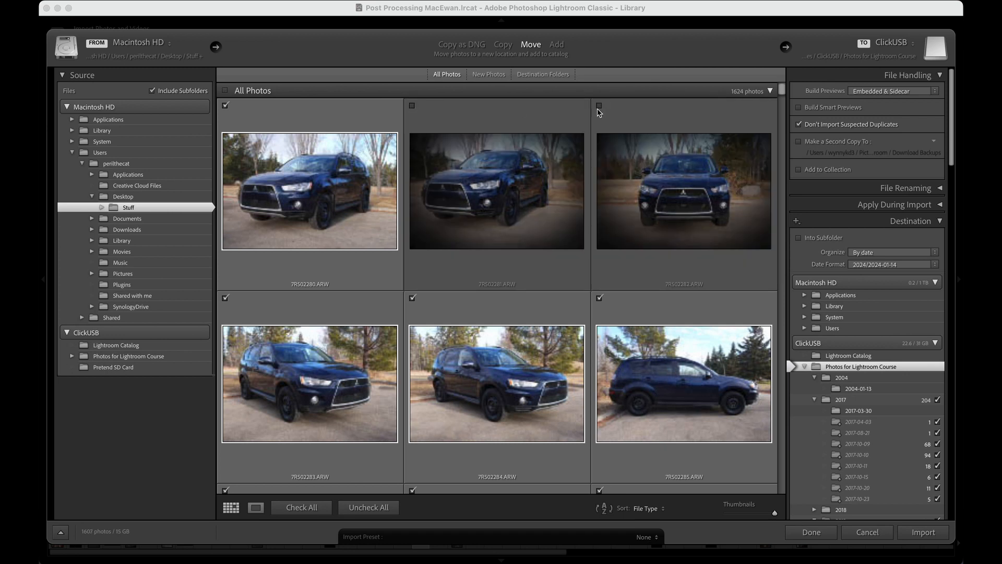
left_click(413, 107)
left_click(599, 106)
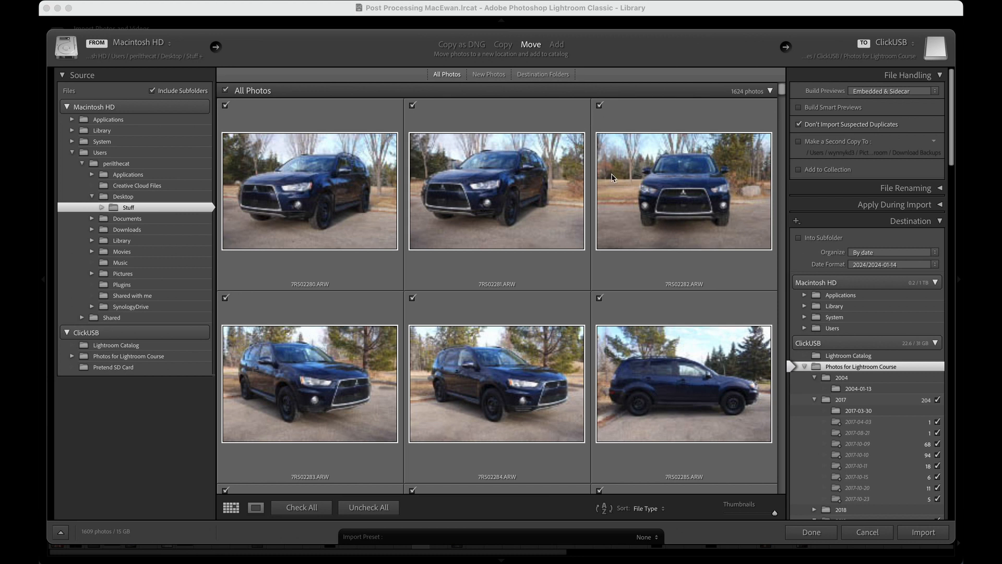
- Clear and restore the import checkmarks of the first six car photos as a group, leaving only the first photo selected
left_click(364, 170)
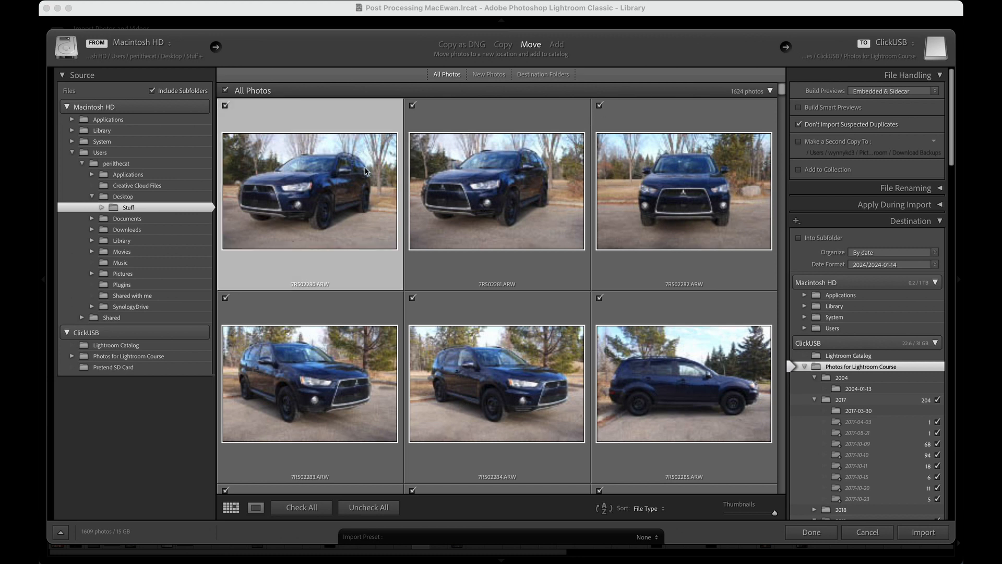
left_click(526, 344, "shift")
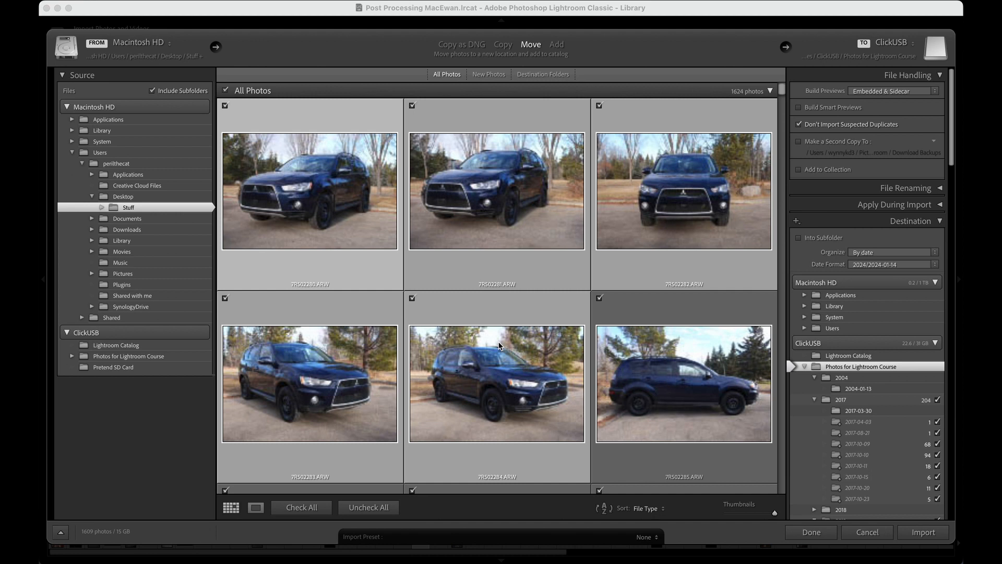
left_click(495, 185, "super")
left_click(495, 185, "super")
left_click(495, 185, "super")
left_click(495, 185, "super")
left_click(678, 364, "super")
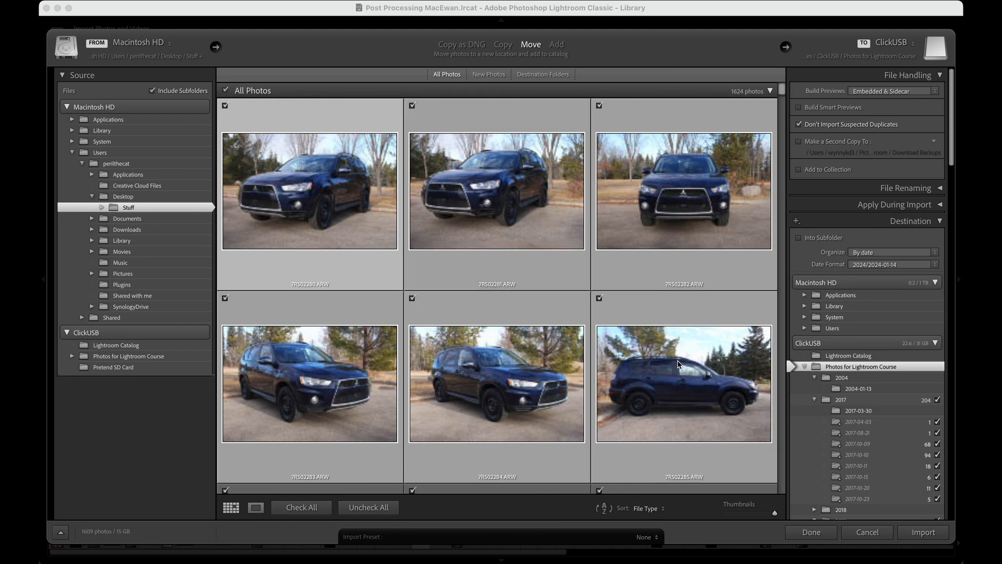
left_click(599, 300)
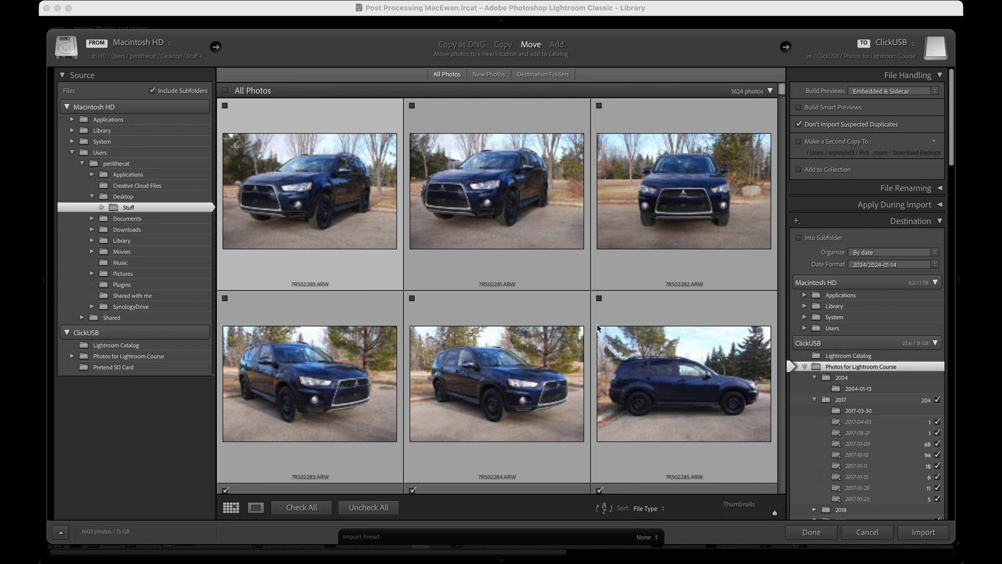
left_click(599, 298)
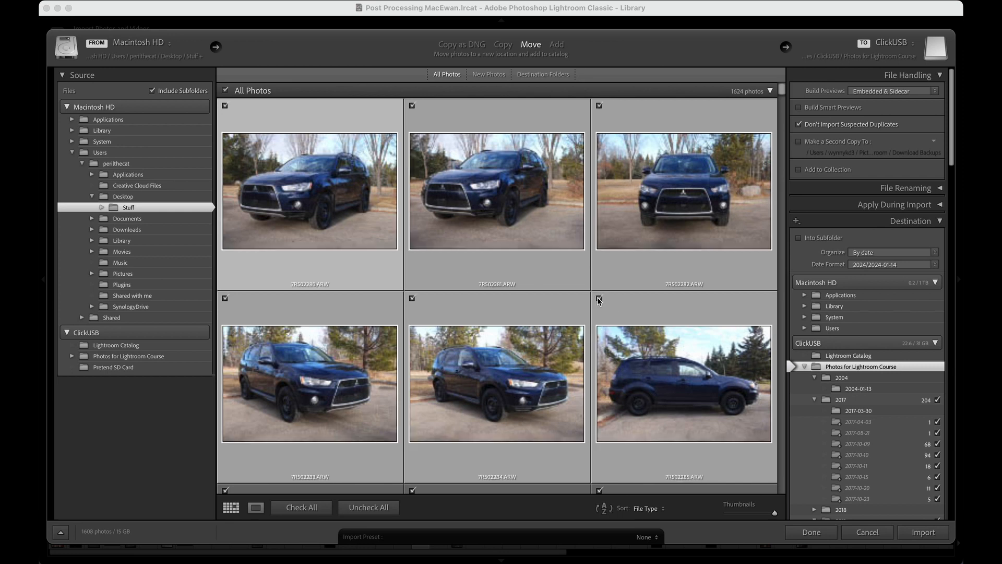
left_click(481, 121)
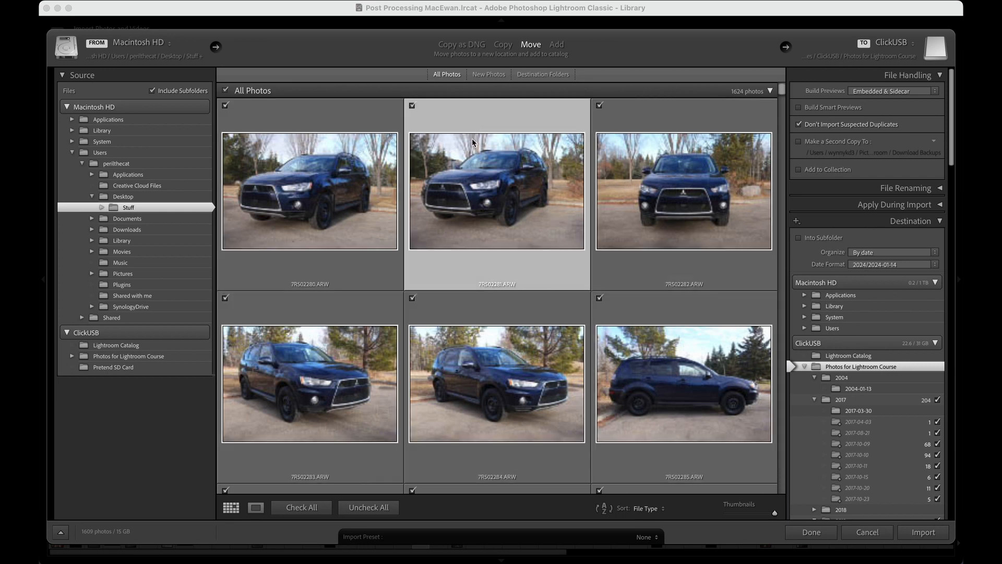
left_click(350, 147)
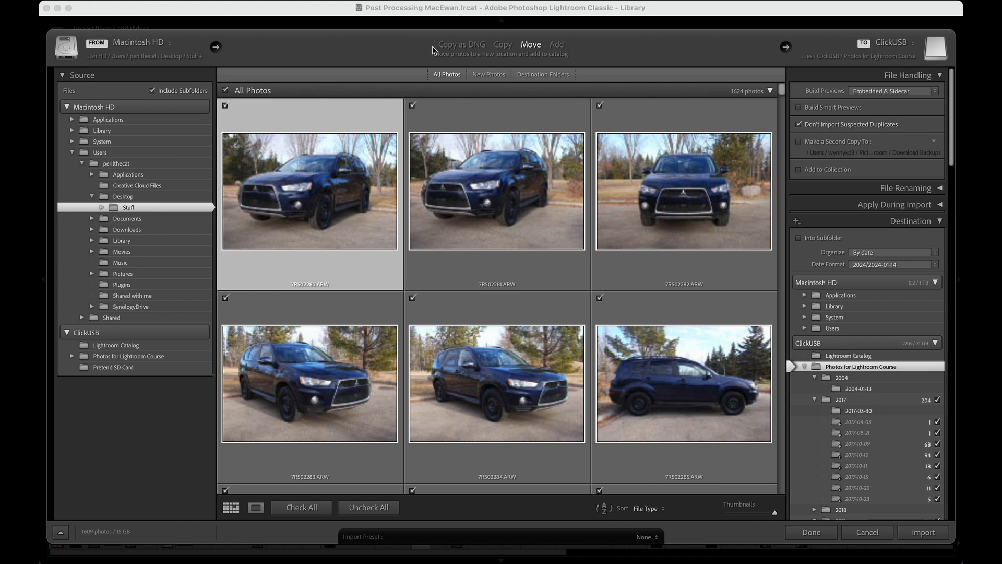
- Cycle the import method twice through Copy as DNG, Copy, Move and Add
left_click(452, 50)
left_click(504, 49)
left_click(531, 46)
left_click(551, 47)
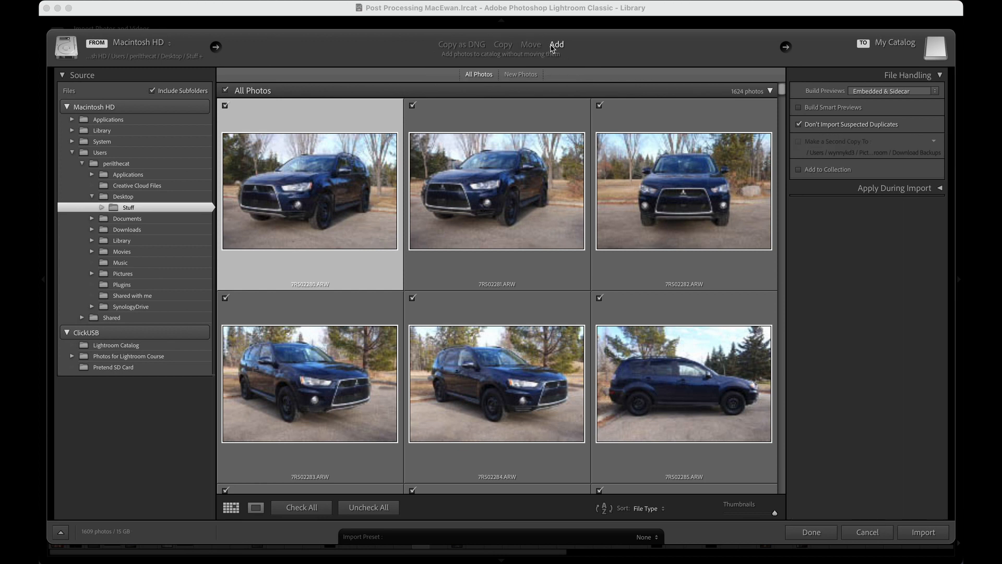
left_click(446, 46)
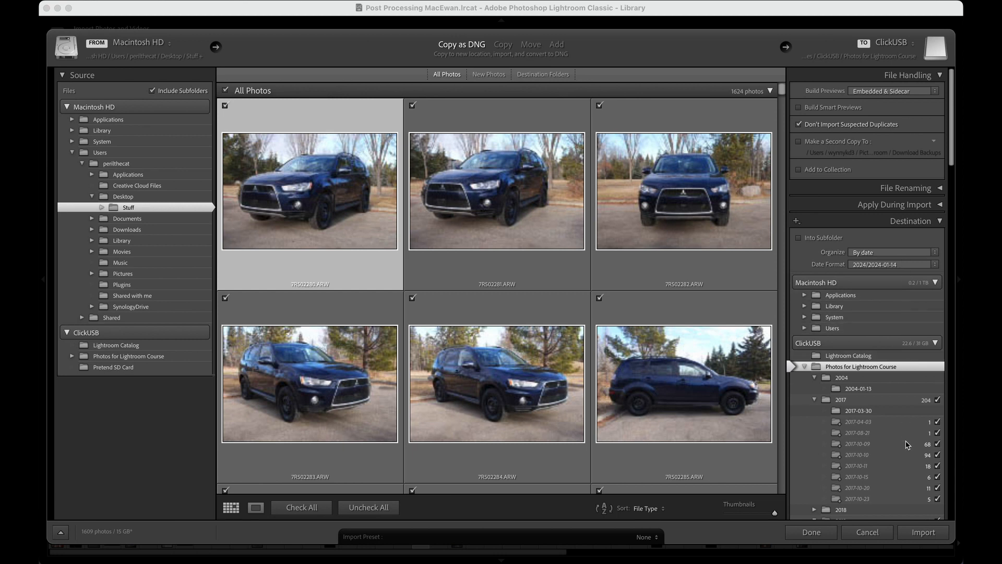
left_click(504, 48)
left_click(532, 46)
left_click(557, 44)
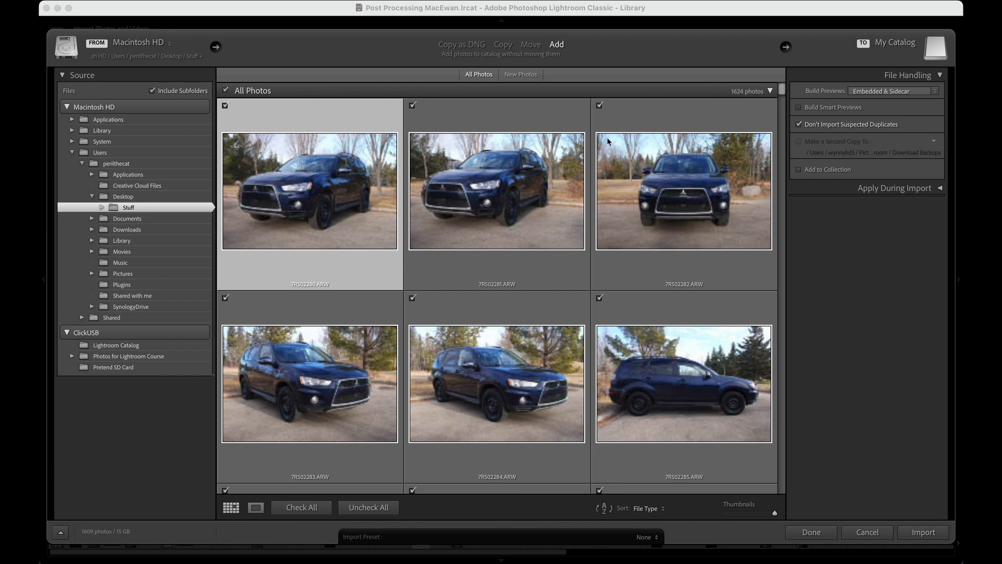
- Set the import method to Copy and uncheck all the photos
mouse_move(607, 136)
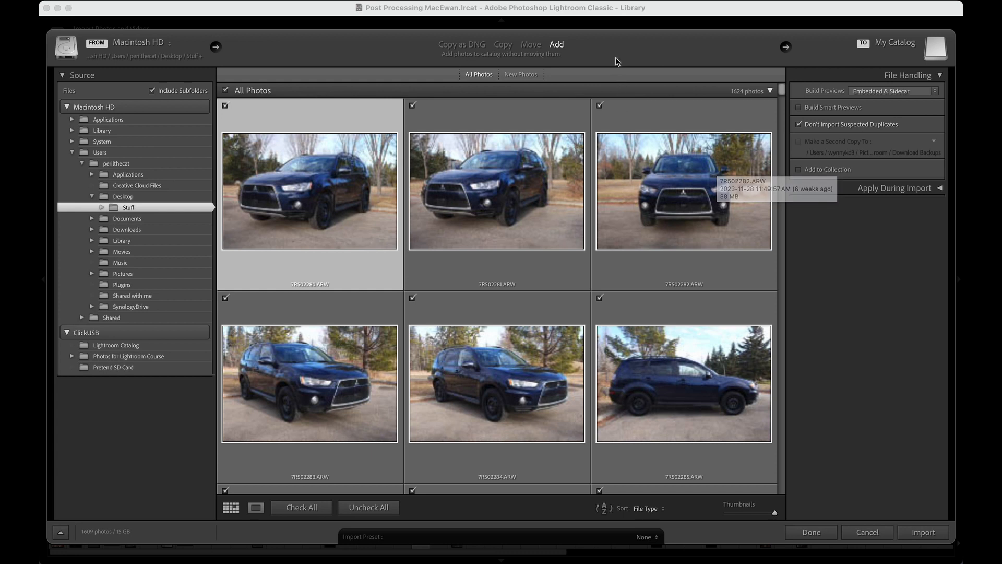
left_click(504, 44)
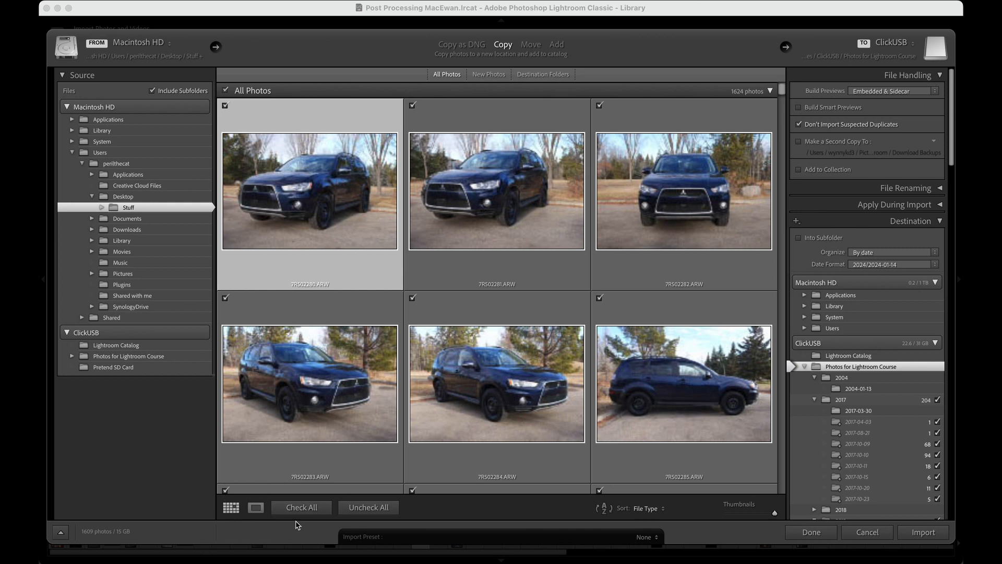
left_click(369, 508)
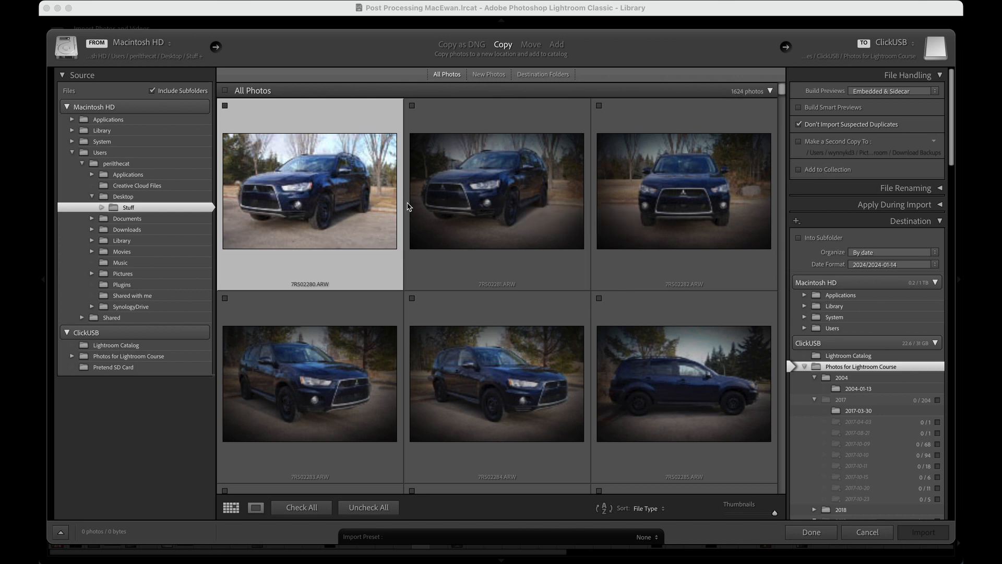
- Check all the photos for import, uncheck them all, and include only the first car photo, 7RS02280
left_click(300, 511)
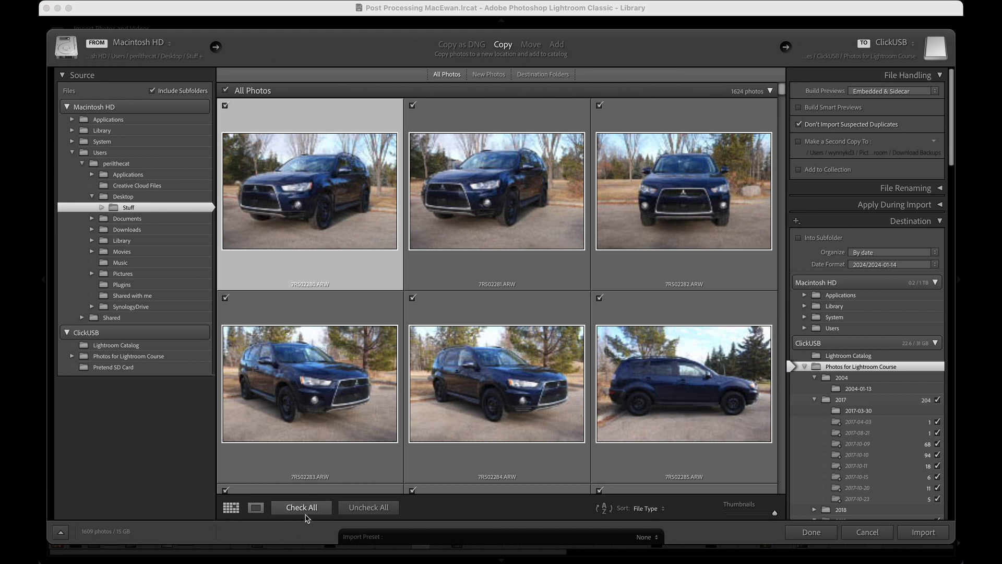
left_click(367, 510)
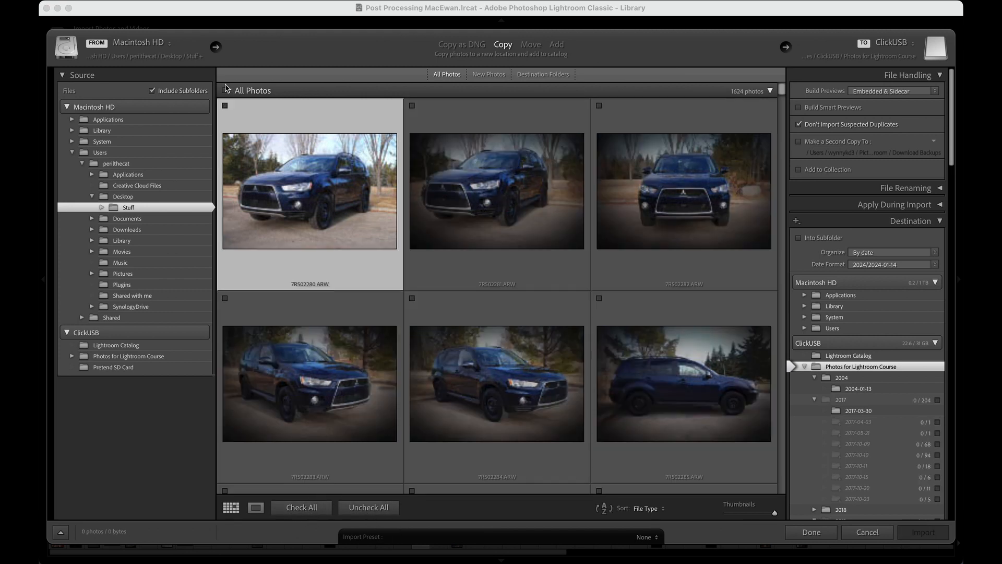
left_click(225, 106)
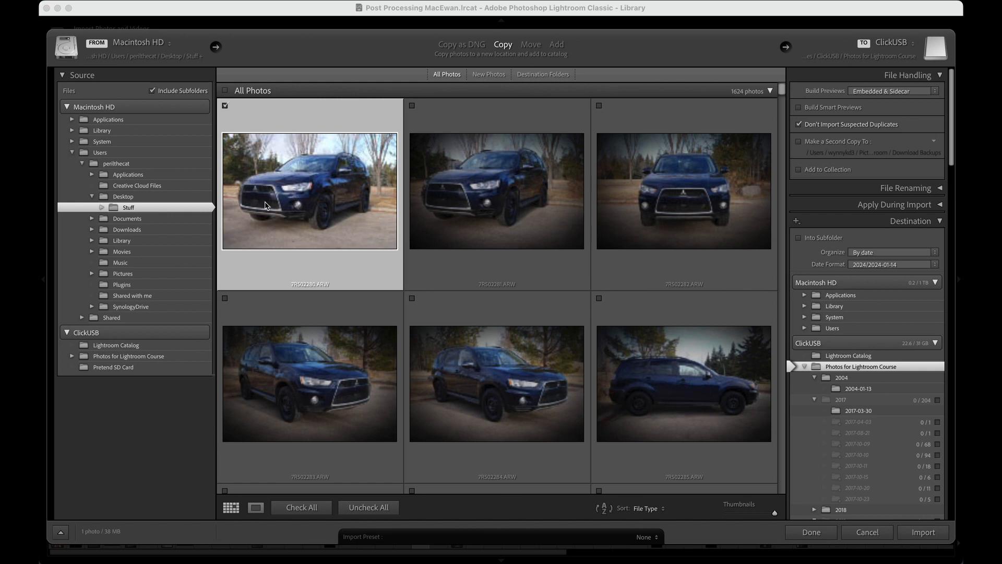
- Review the import destination choices and the Build Previews options, keeping Photos for Lightroom Course and Embedded & Sidecar
mouse_move(307, 230)
left_click(909, 46)
left_click(909, 46)
left_click(909, 45)
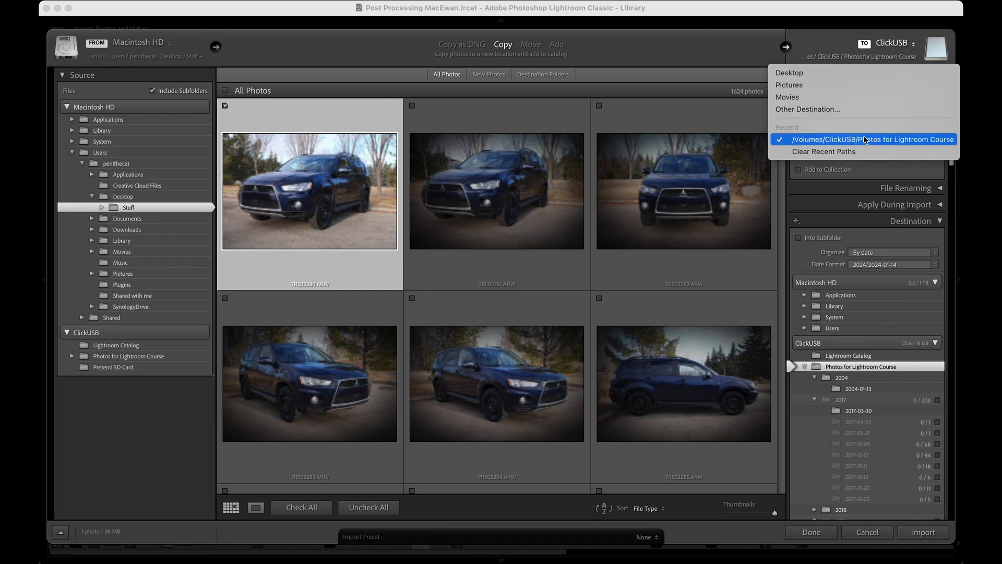
left_click(890, 57)
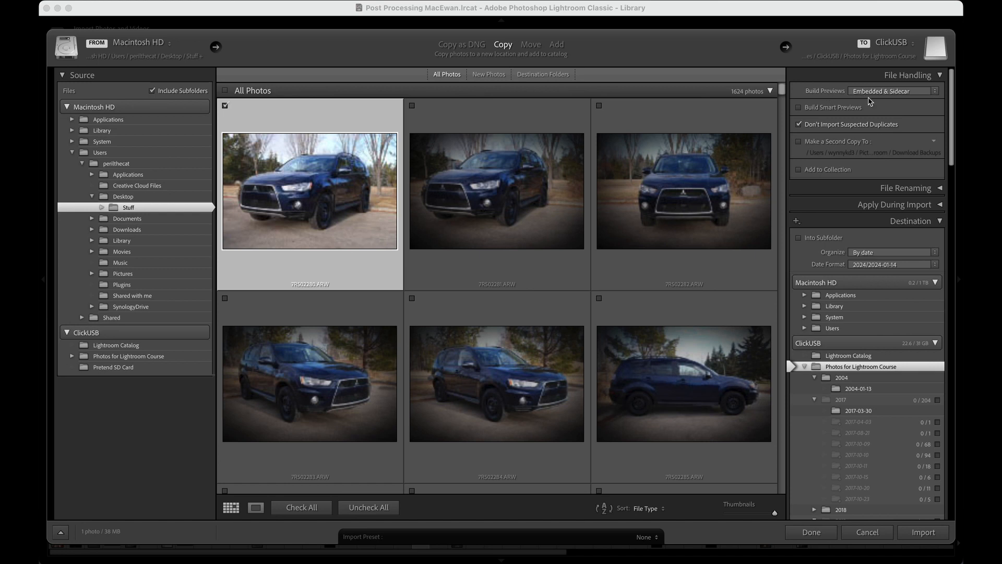
left_click(936, 92)
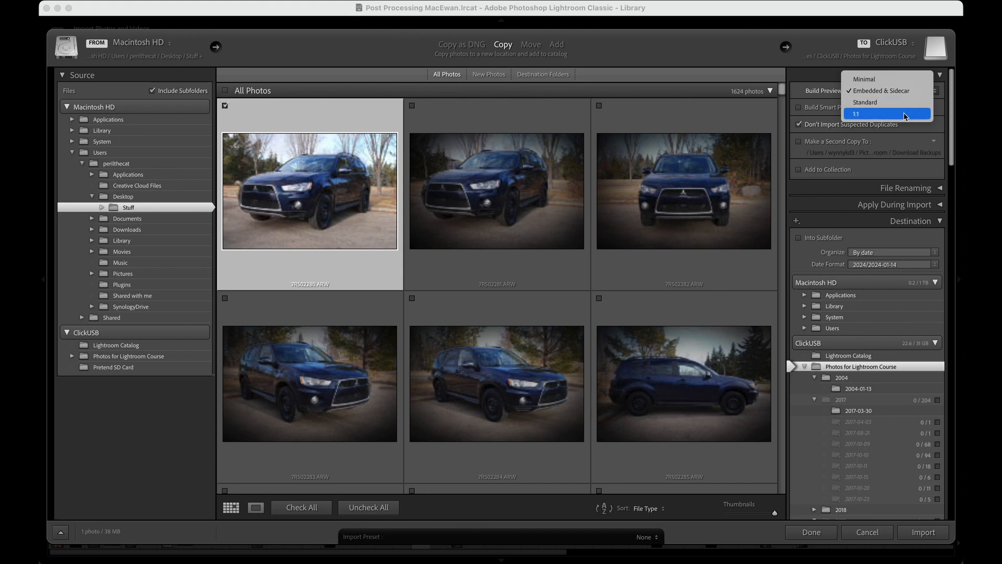
left_click(890, 91)
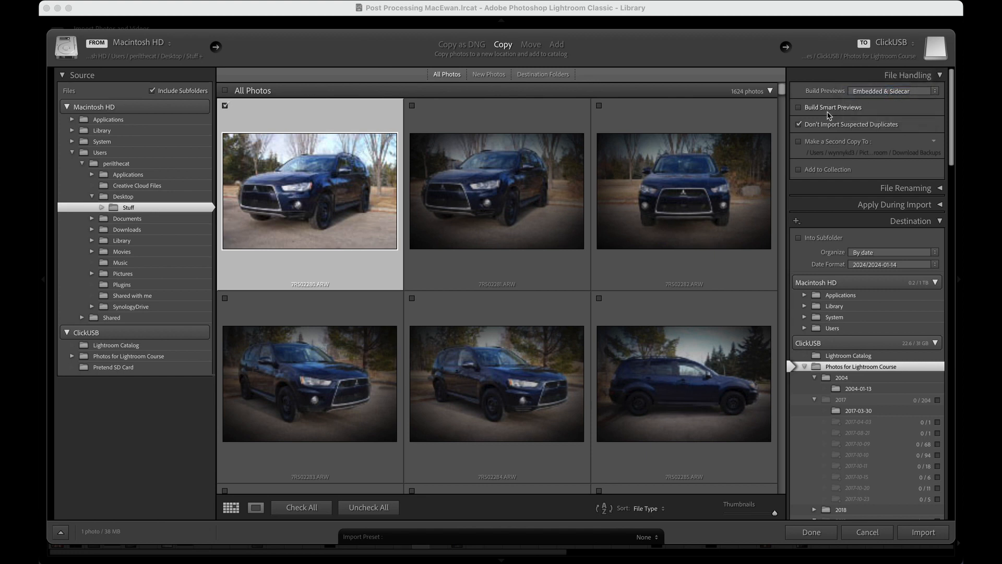
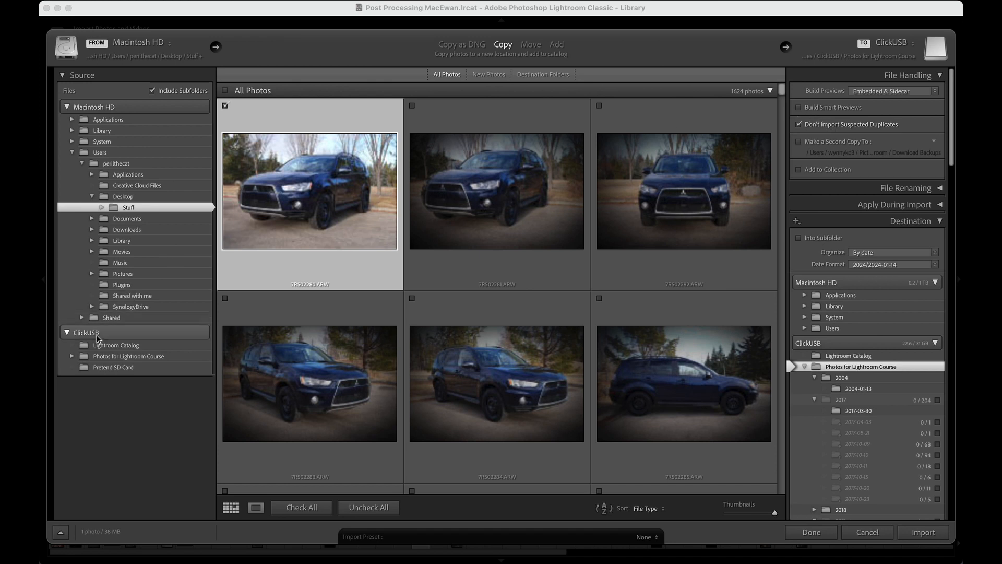
- Show the ClickUSB drive's photos with subfolders included, and return the import source to the Desktop's Stuff folder
left_click(97, 338)
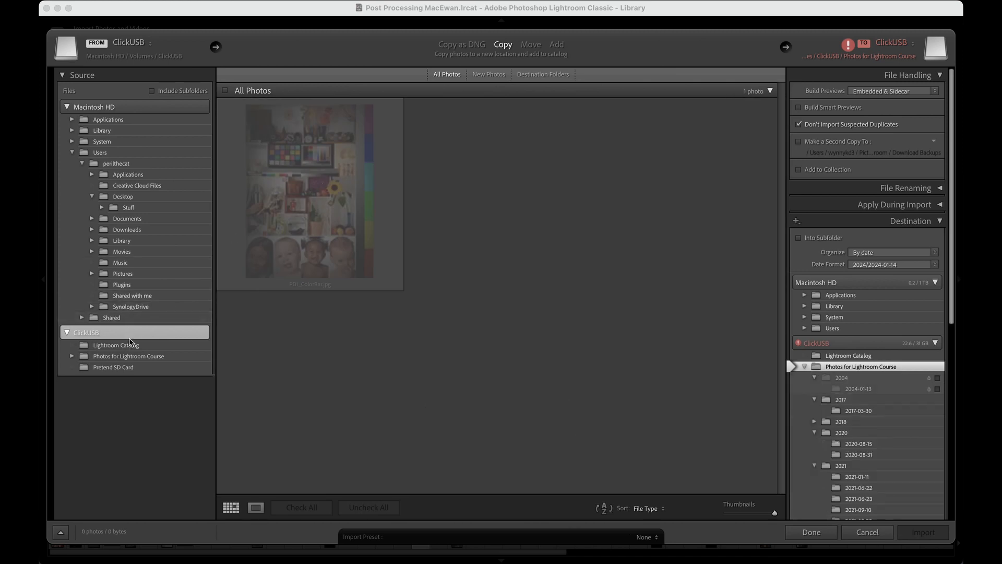
left_click(168, 90)
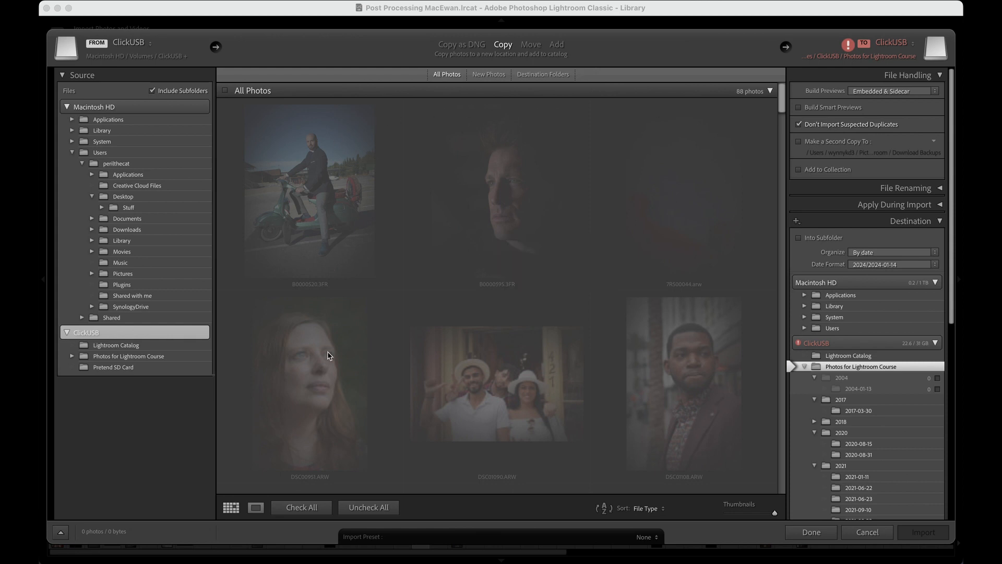
left_click(800, 125)
left_click(157, 207)
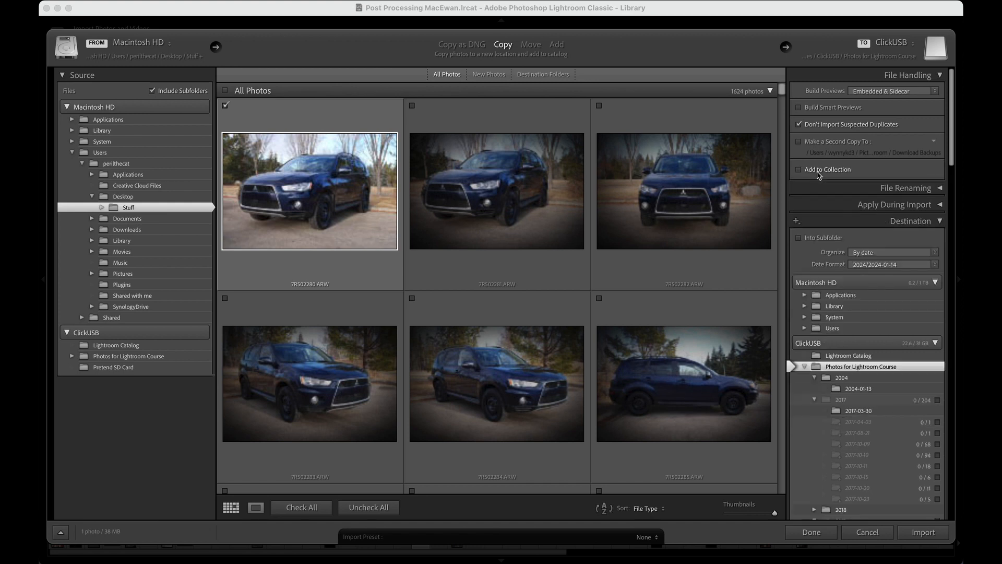
- Turn Rename Files on and off again in the File Renaming settings, and collapse those settings
left_click(939, 189)
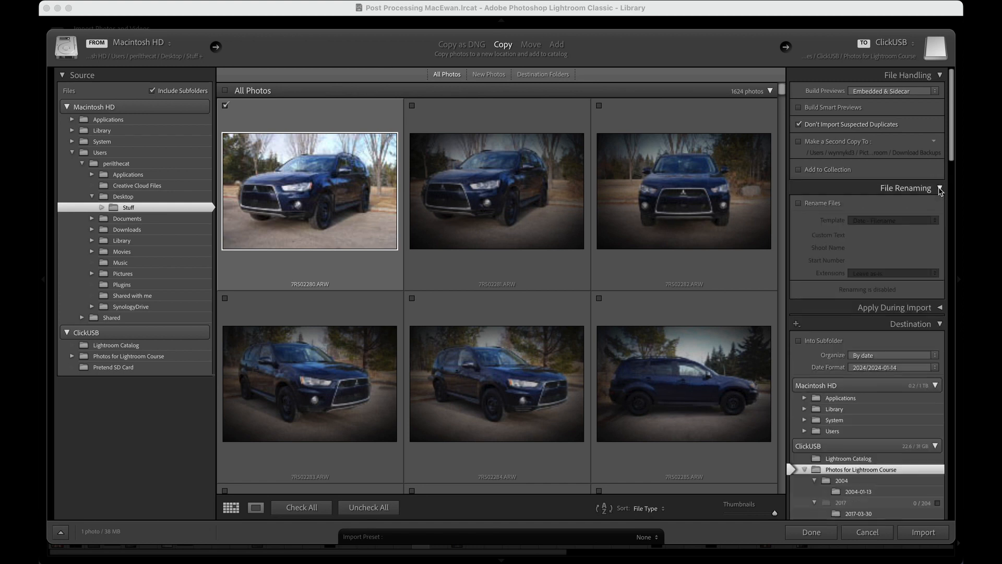
left_click(832, 205)
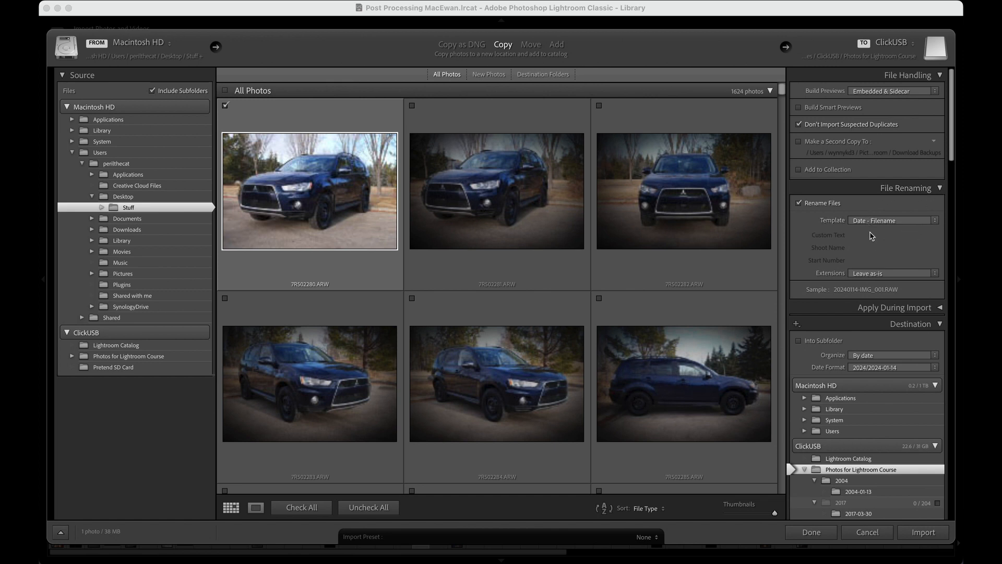
left_click(806, 202)
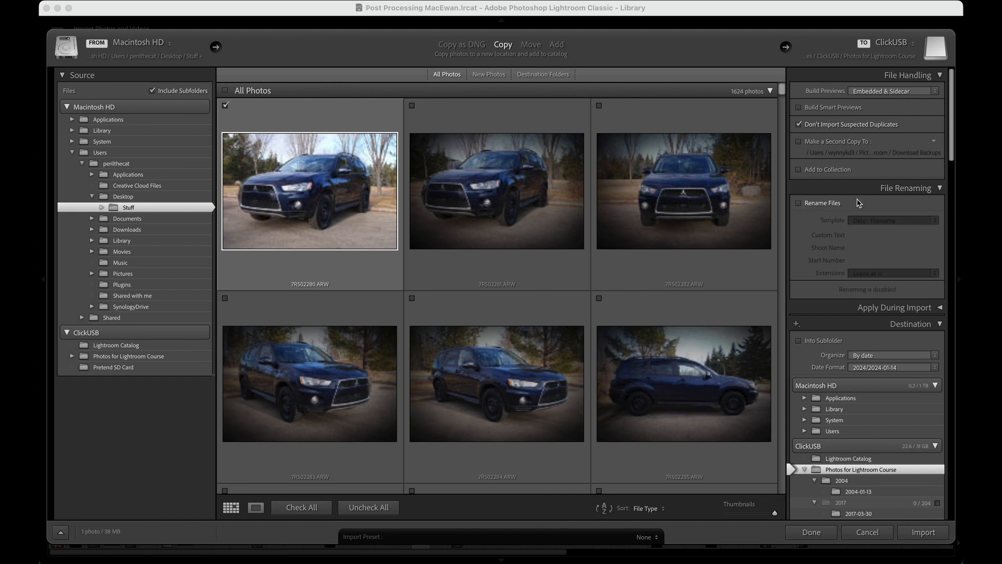
left_click(938, 191)
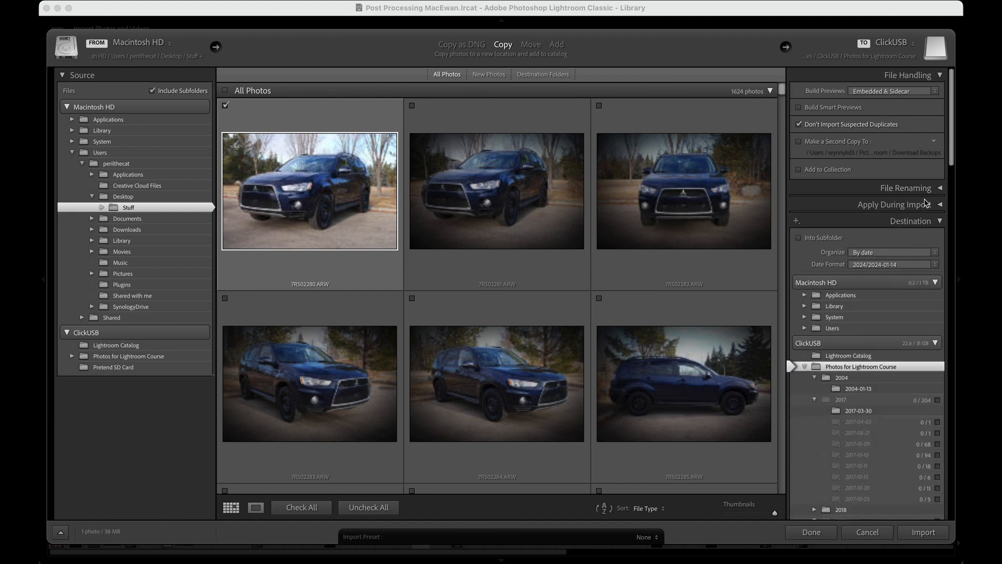
- Review the Apply During Import develop presets and the new metadata preset form, leaving both Develop Settings and Metadata at None
left_click(941, 204)
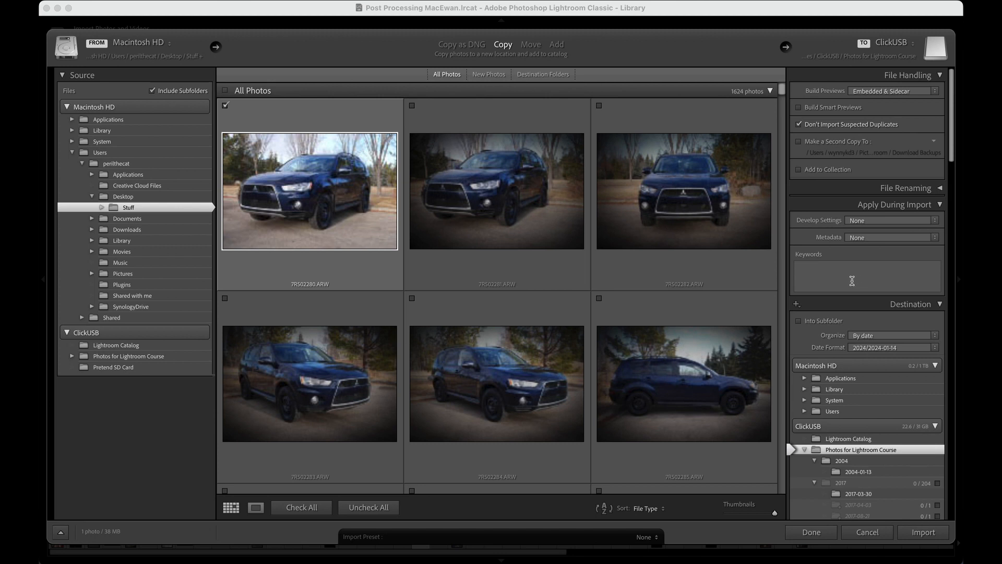
left_click(856, 221)
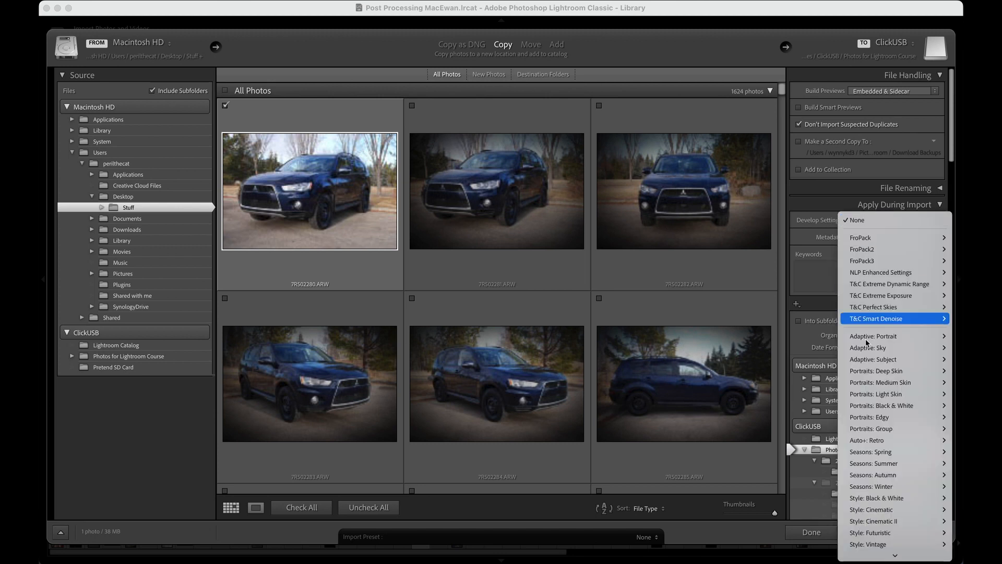
left_click(818, 222)
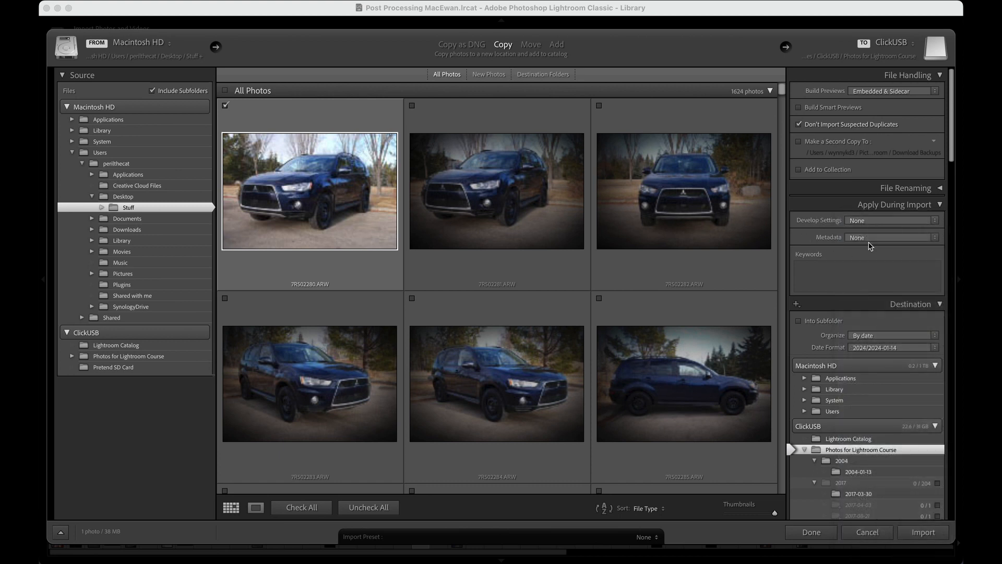
left_click(870, 239)
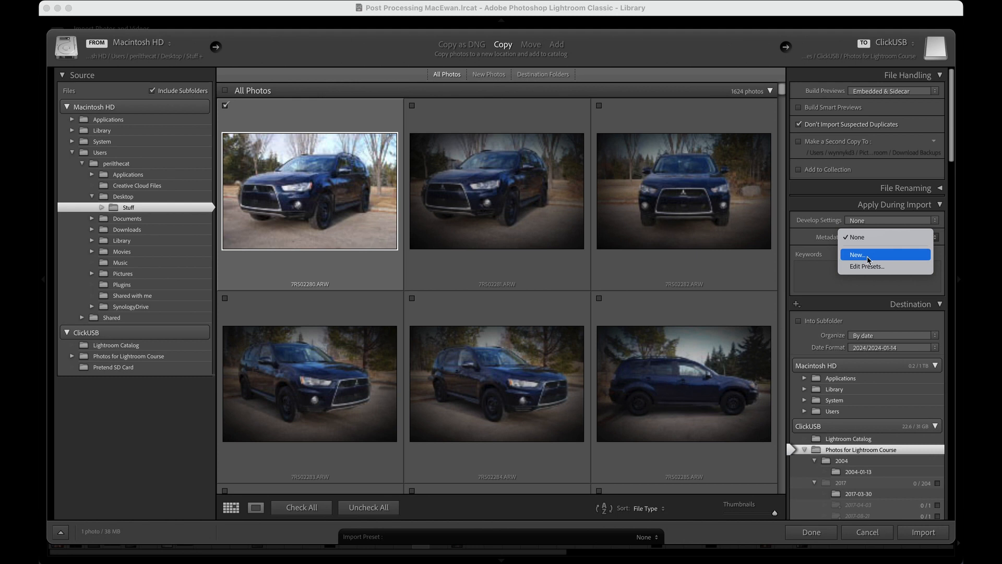
left_click(869, 255)
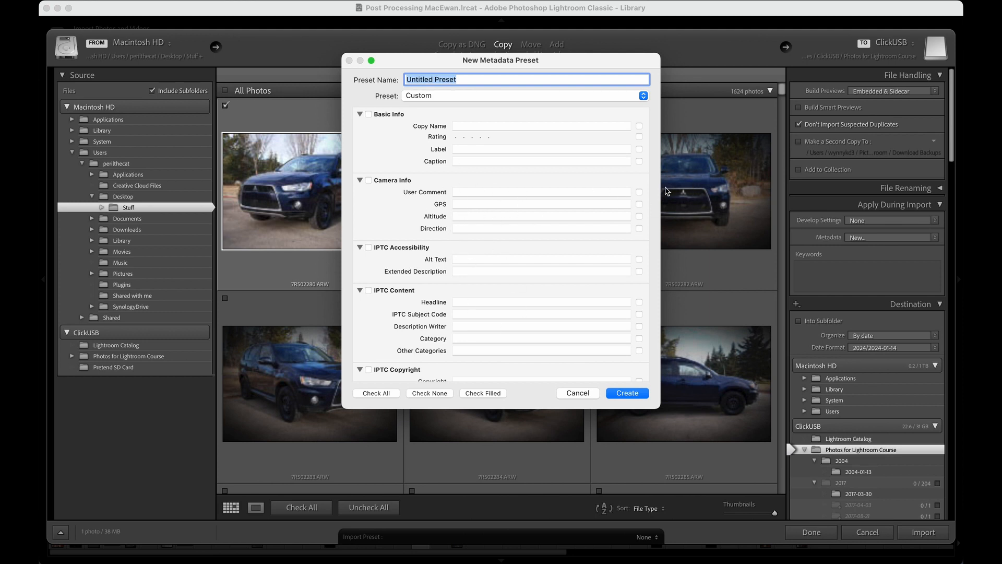
left_click(577, 392)
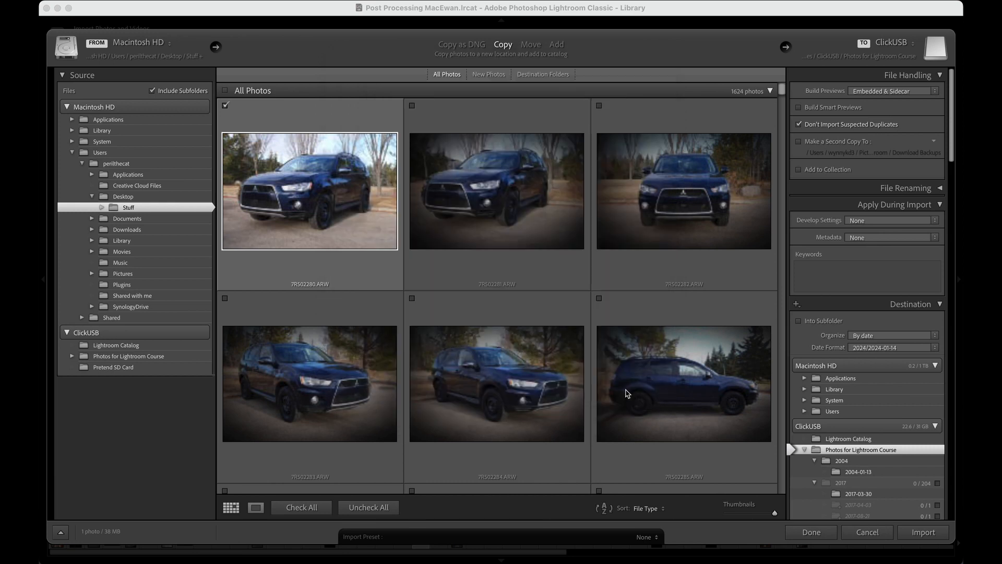
left_click(937, 206)
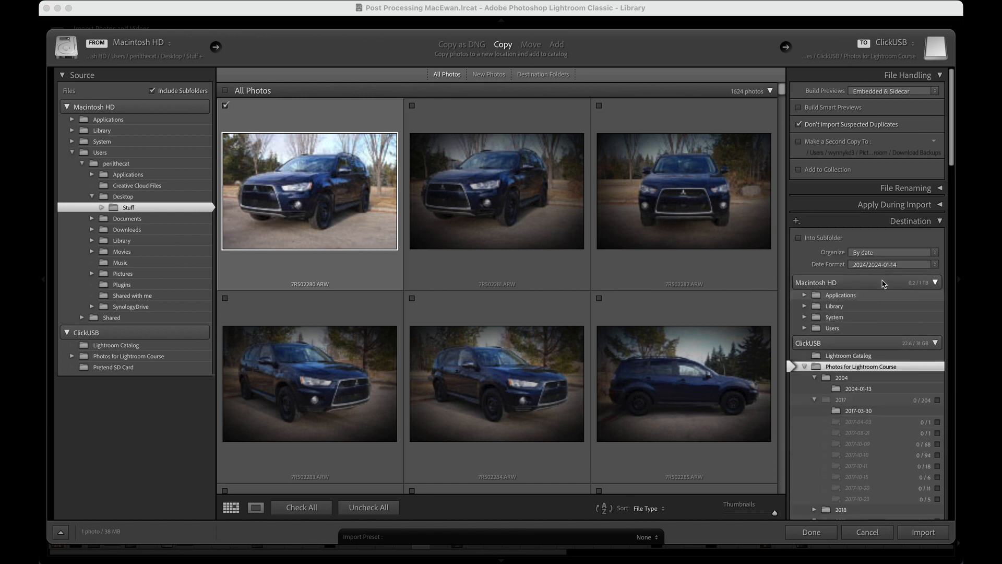
- Review the destination's Organize and Date Format options, keeping By date and the 2024/2024-01-14 format
scroll(884, 276, "down", 4)
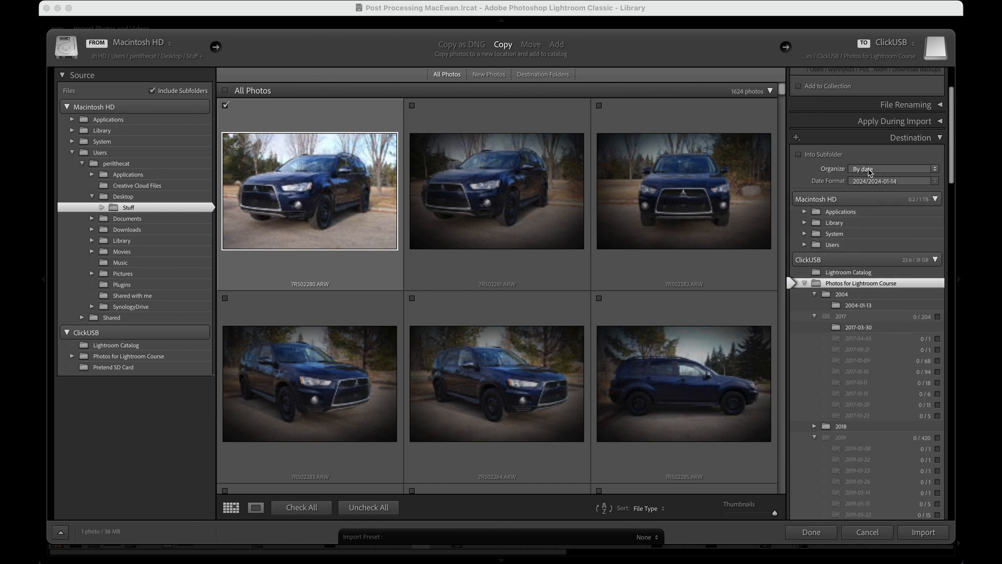
left_click(884, 170)
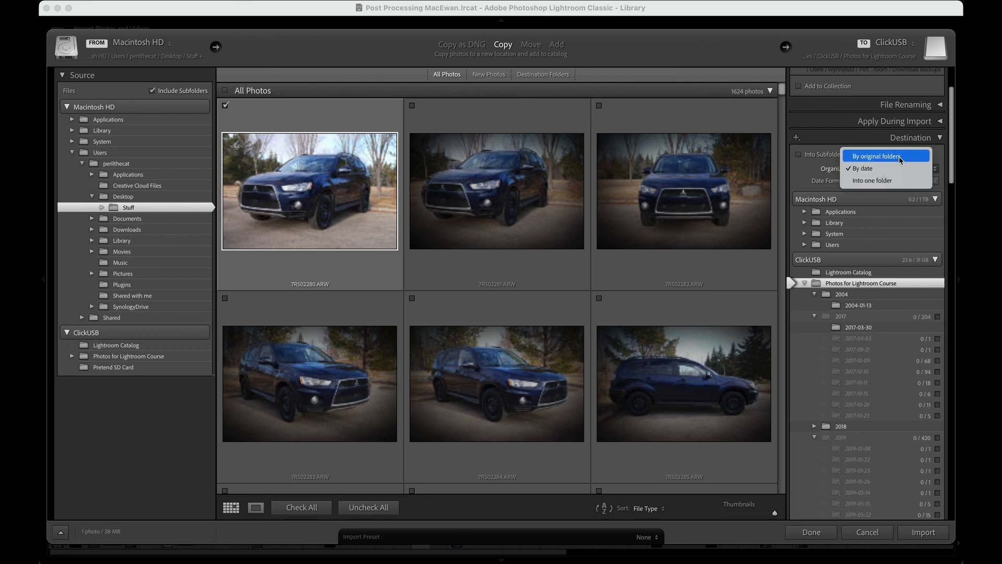
left_click(873, 169)
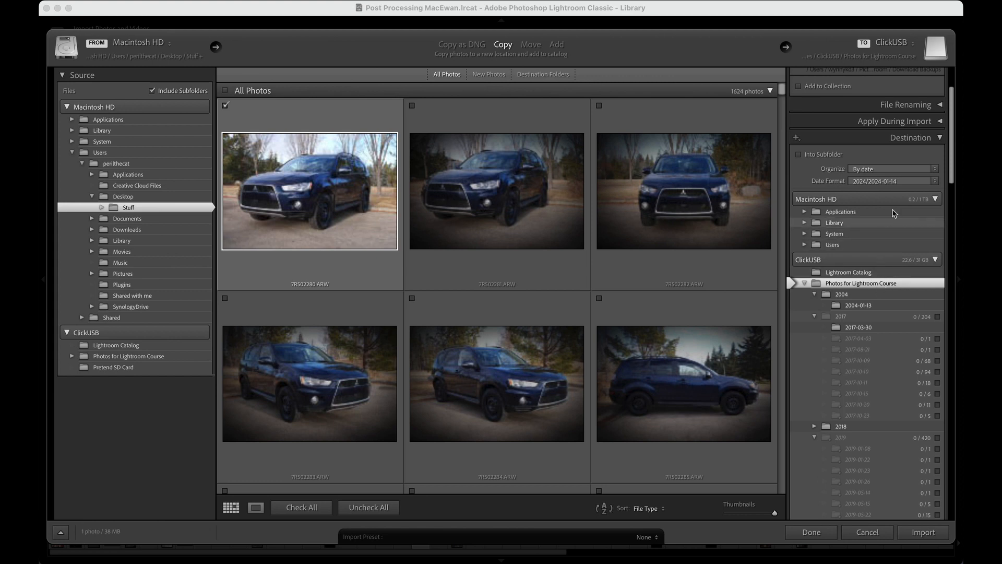
left_click(935, 181)
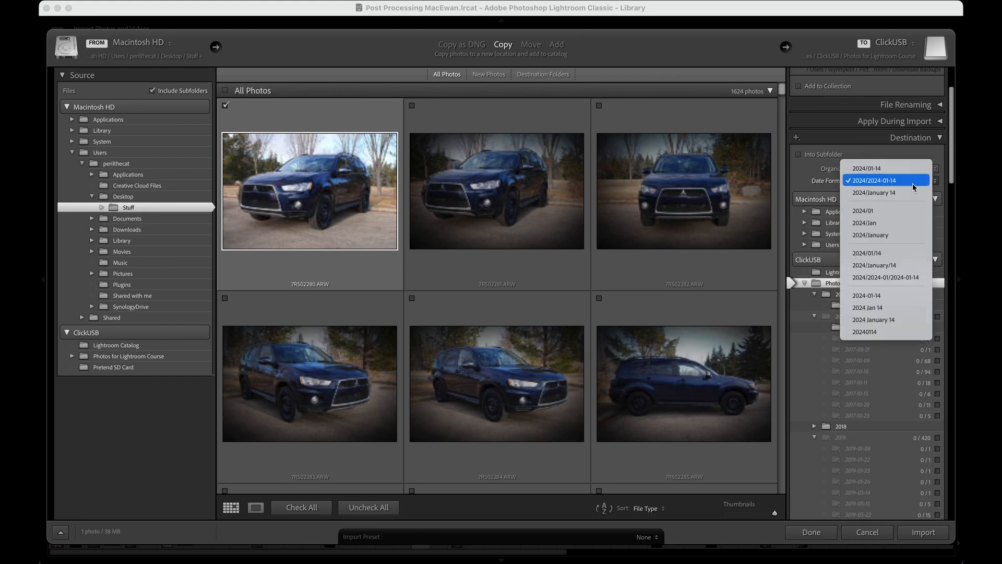
left_click(838, 180)
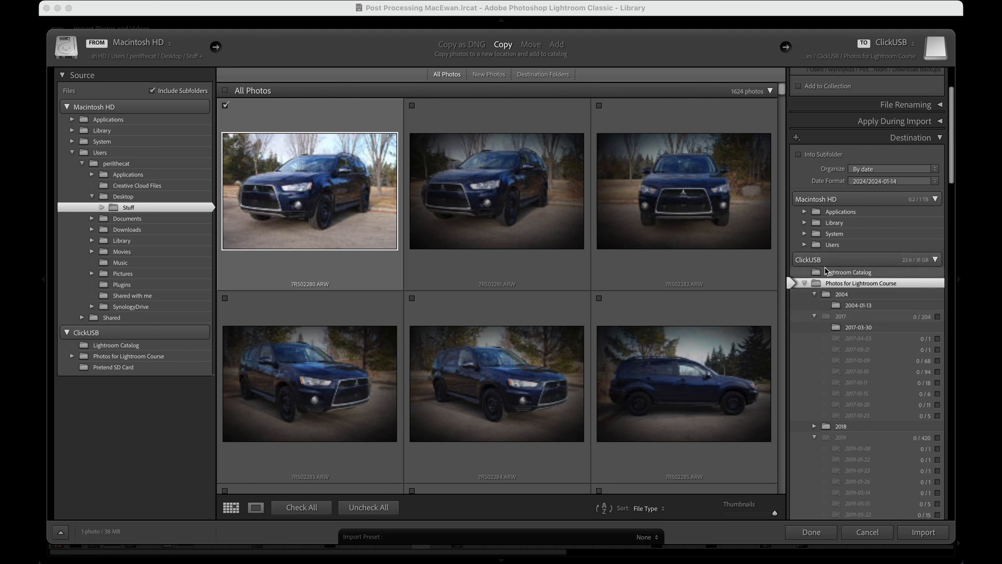
- Examine the dated destination folders under Photos for Lightroom Course, from 2004 through 2024, and the checked photo's target folder
scroll(827, 270, "down", 2)
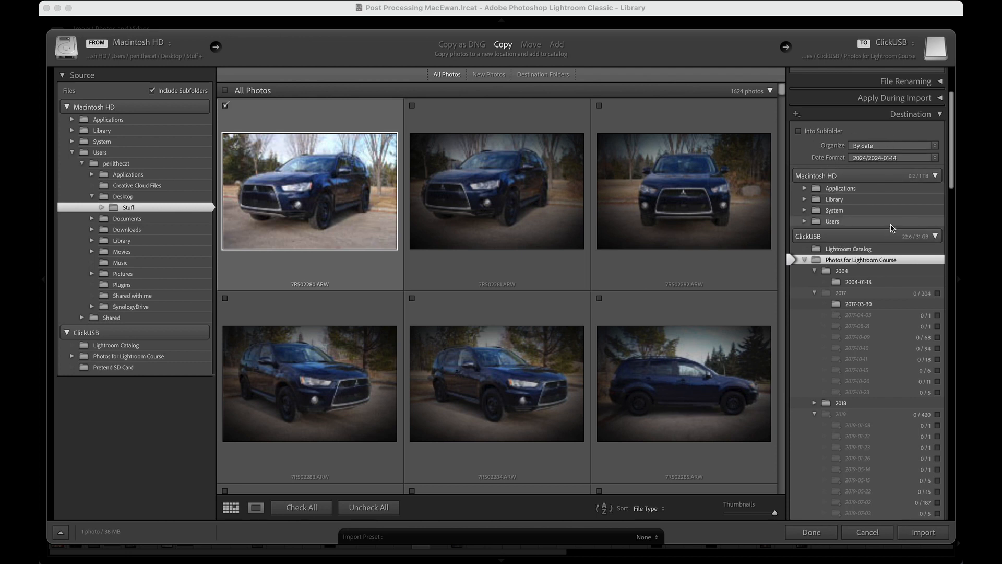
scroll(882, 228, "down", 4)
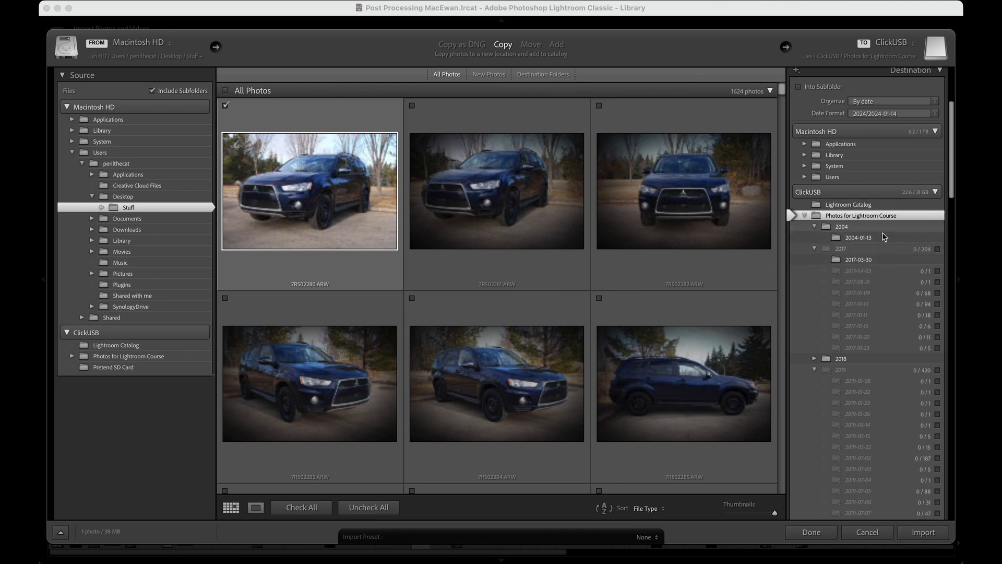
scroll(884, 265, "down", 1)
scroll(884, 267, "down", 15)
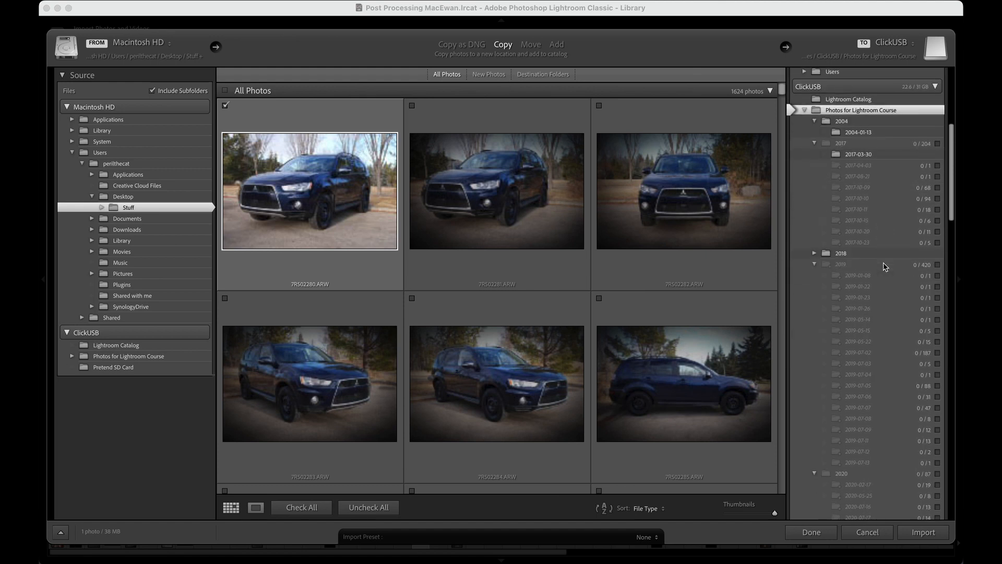
scroll(884, 267, "down", 15)
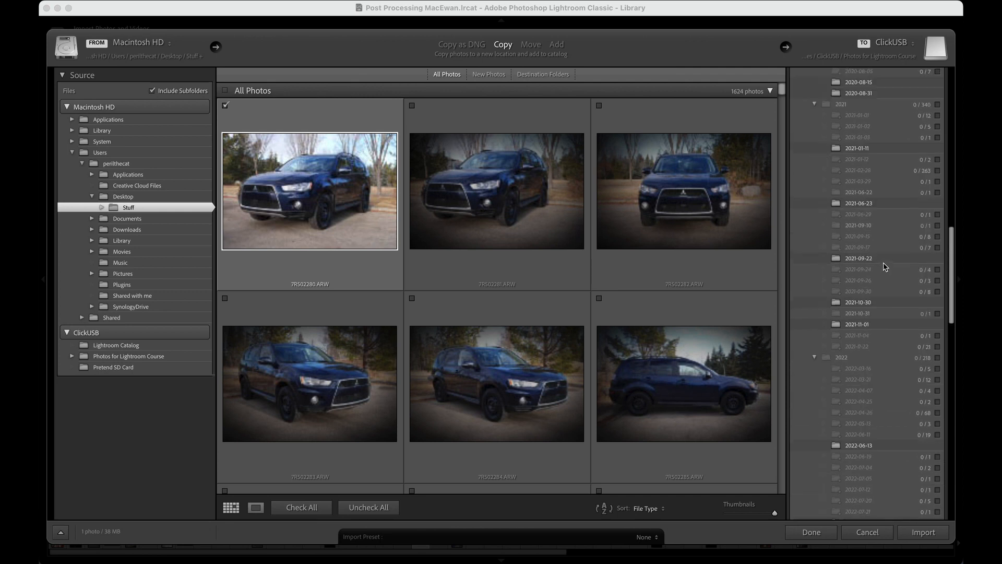
scroll(885, 267, "down", 8)
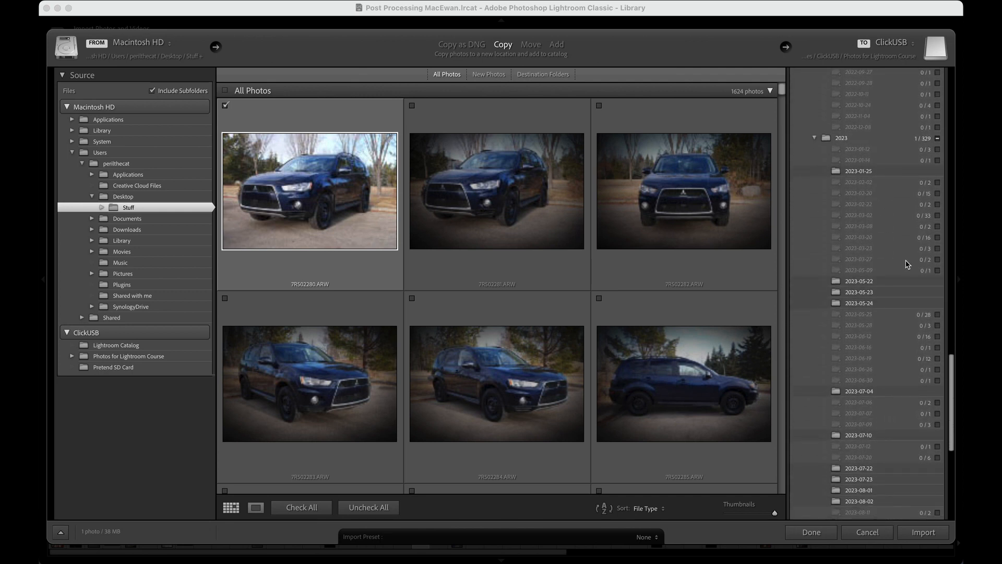
scroll(907, 265, "down", 5)
scroll(907, 265, "down", 5)
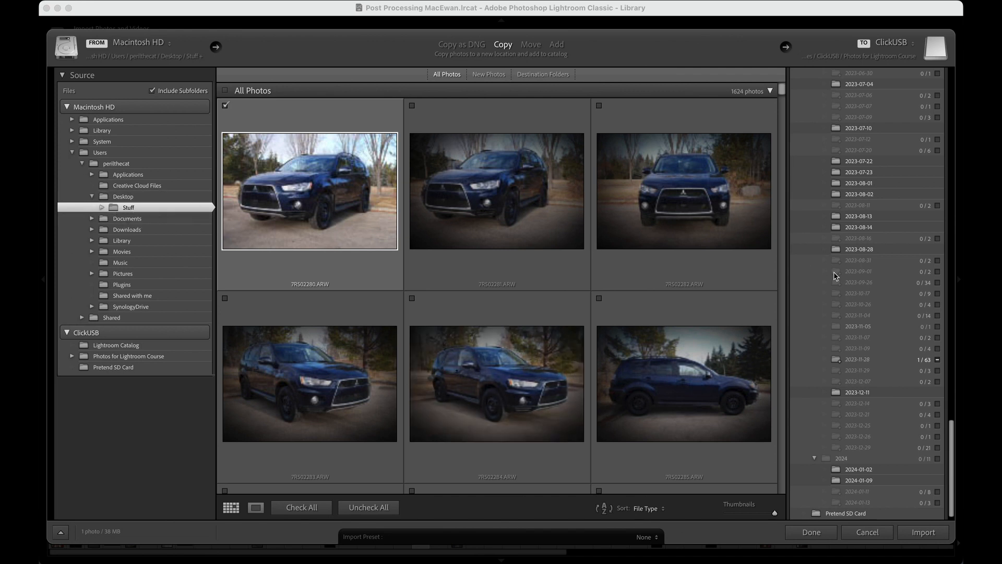
scroll(835, 276, "down", 1)
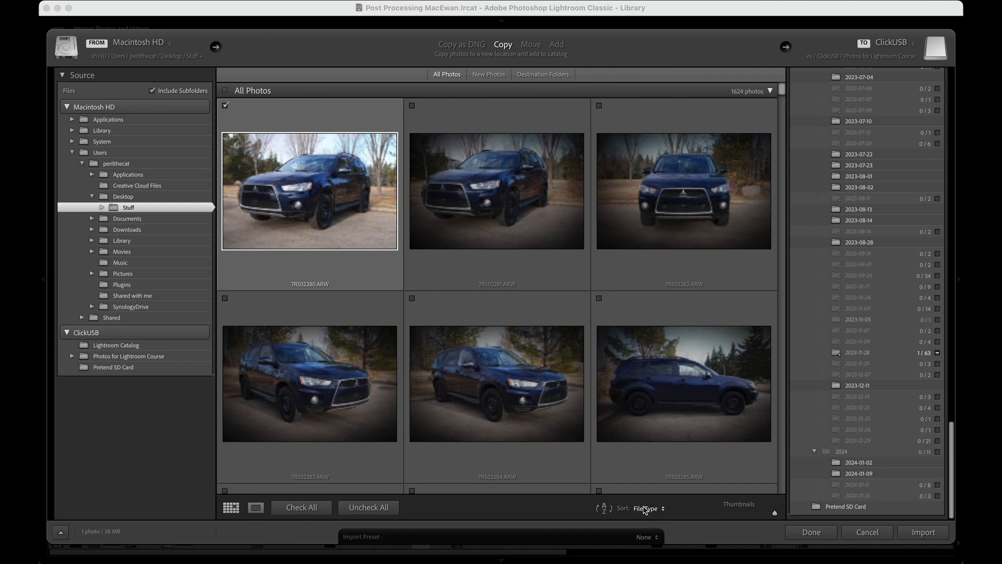
- Review the photo sort options, keeping File Type, and switch the import dialog to its compact view and back to full size
left_click(656, 509)
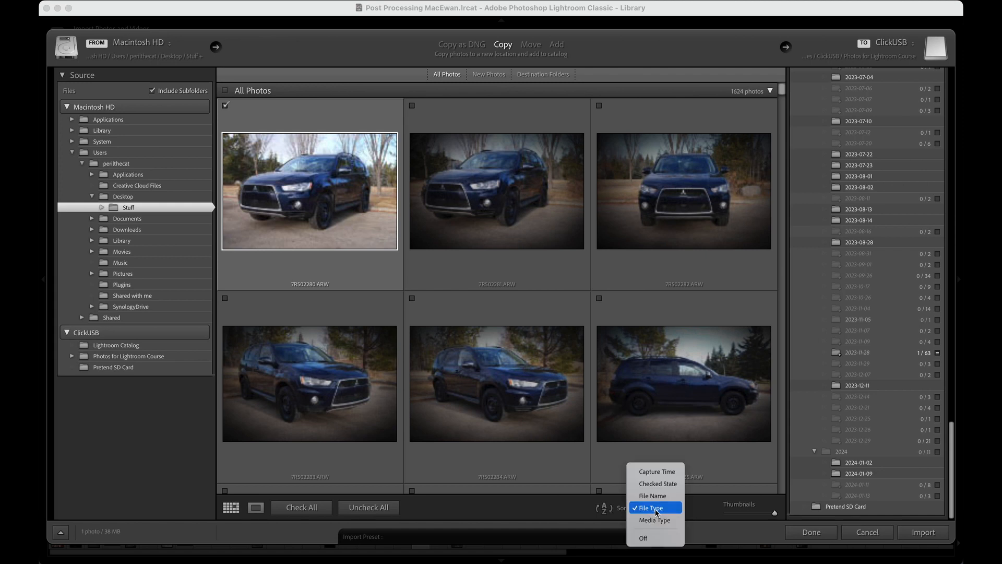
left_click(656, 510)
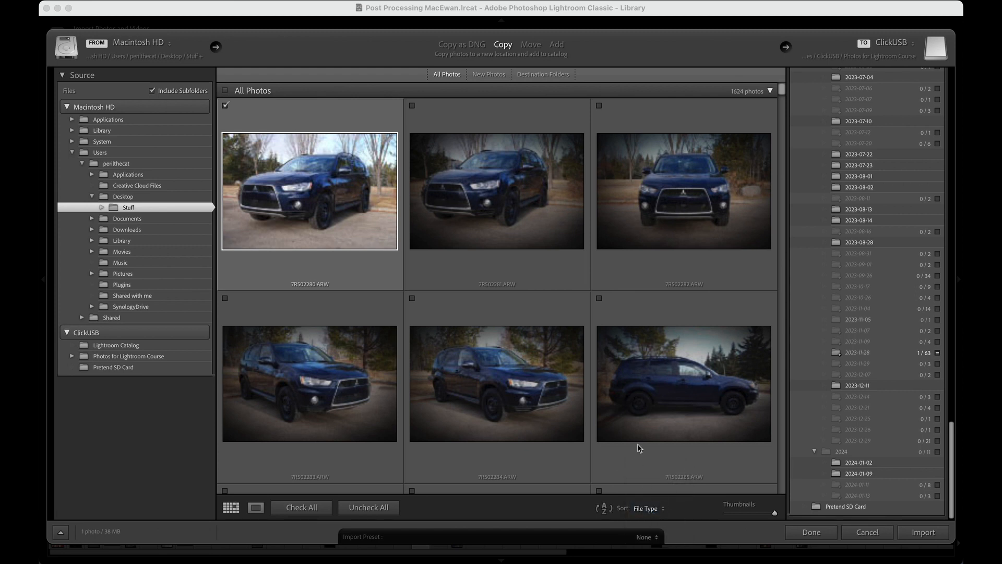
mouse_move(617, 214)
left_click(60, 532)
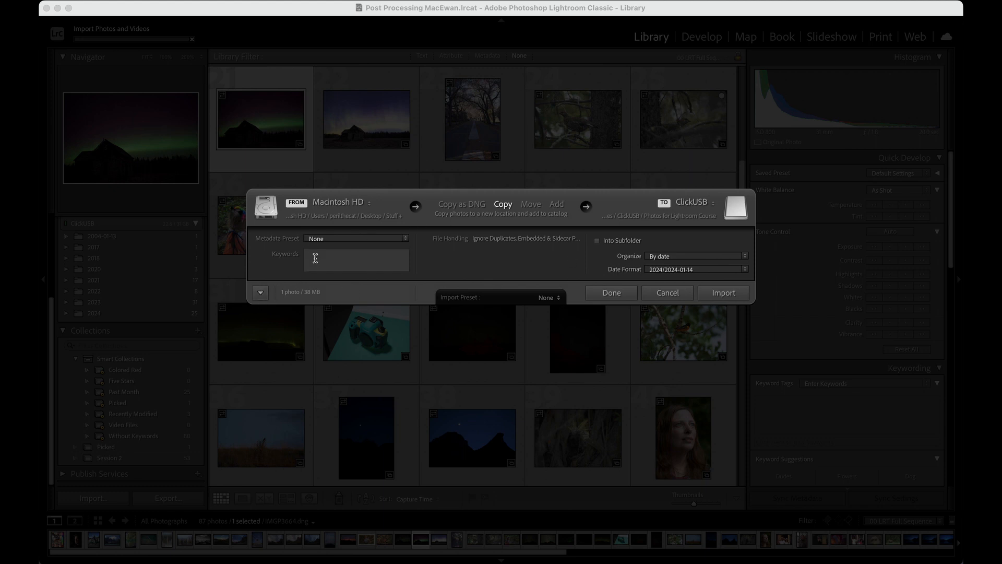
left_click(261, 295)
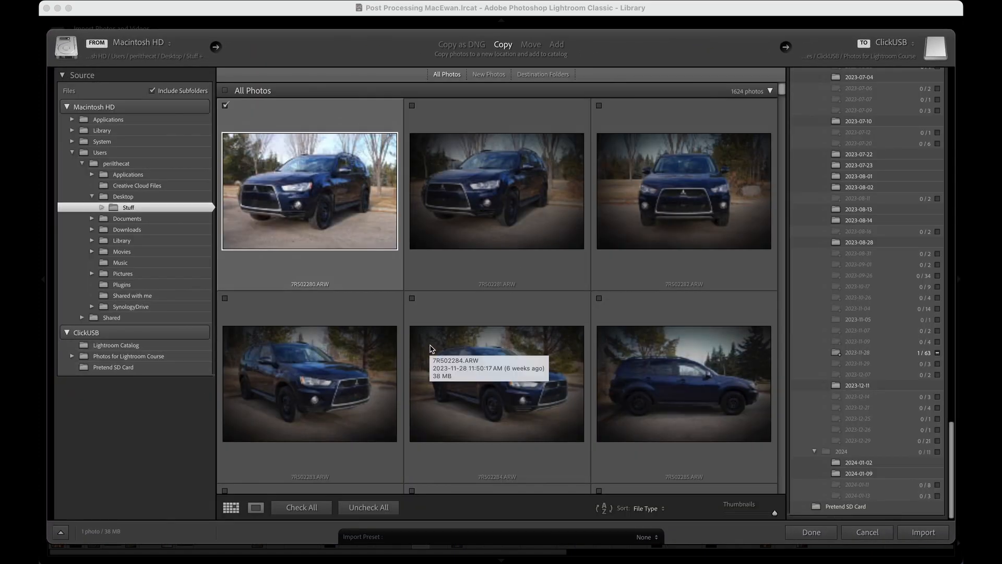
- Review the Import Preset options, leaving the preset at None
left_click(637, 538)
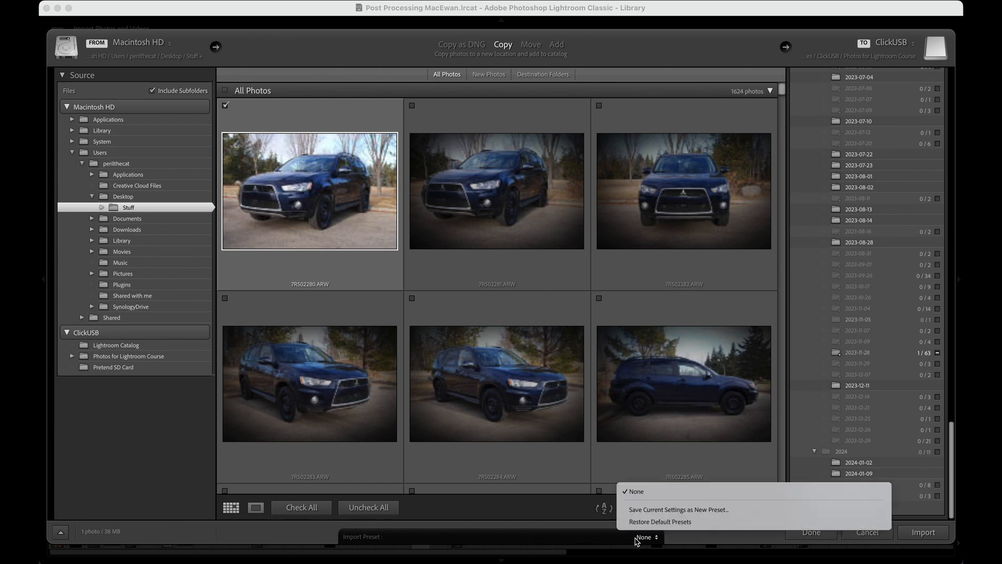
left_click(608, 534)
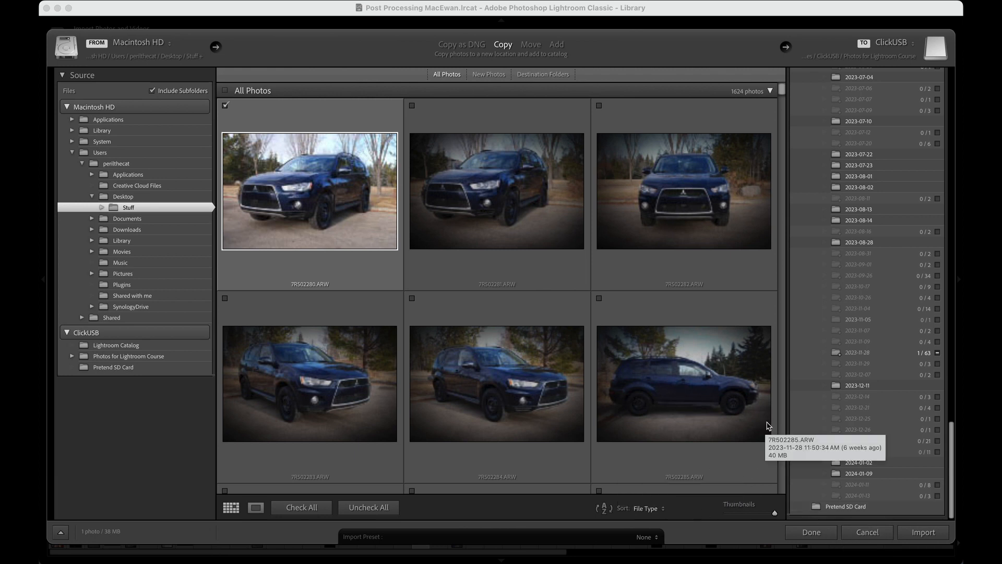
- Import the checked photo 7RS02280.ARW by copying it into Photos for Lightroom Course on ClickUSB, organized by date
scroll(856, 133, "up", 15)
scroll(856, 133, "up", 15)
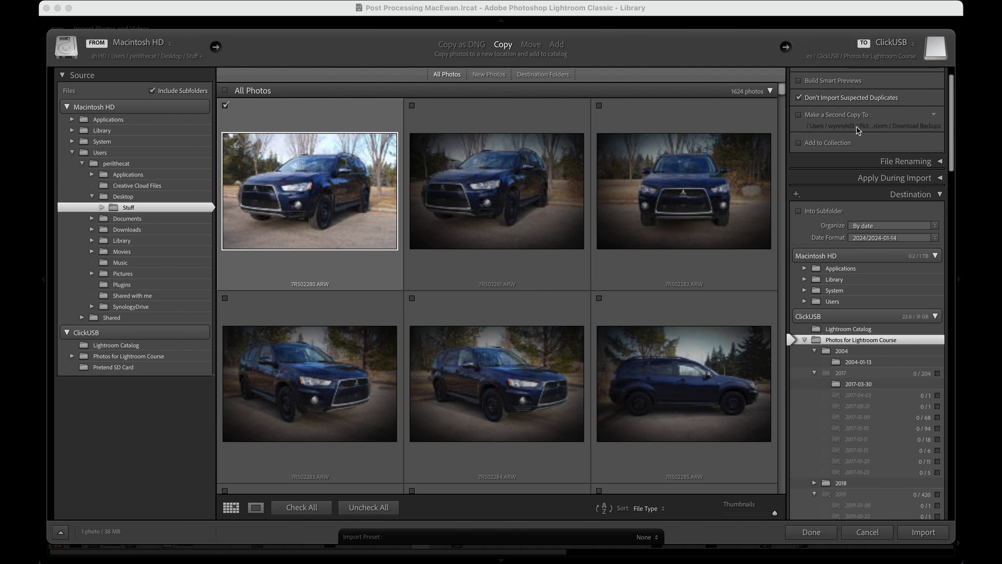
scroll(859, 130, "up", 2)
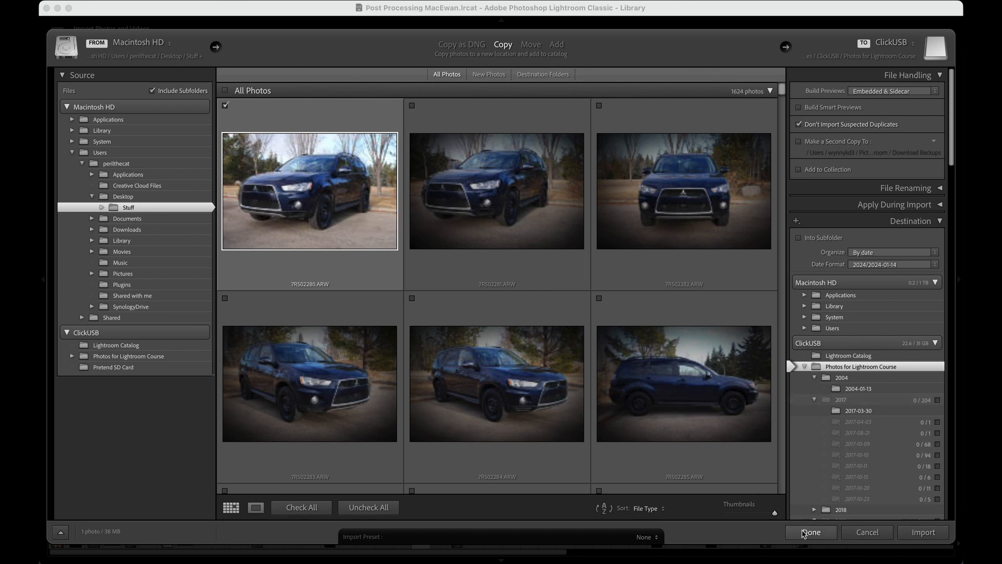
left_click(923, 532)
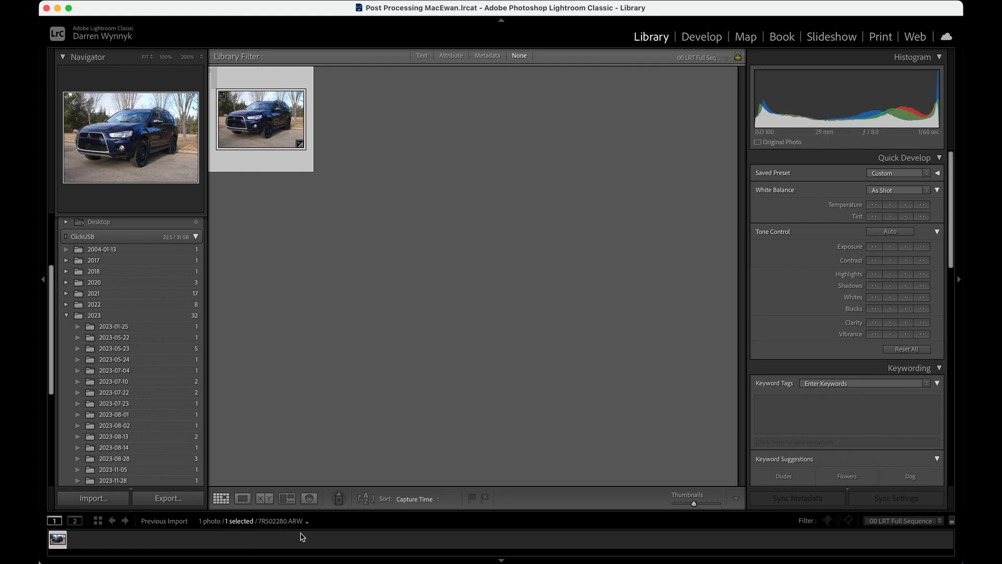
- Examine the year and date folders under ClickUSB in the catalog, expanding the 2024 folder
scroll(190, 386, "down", 5)
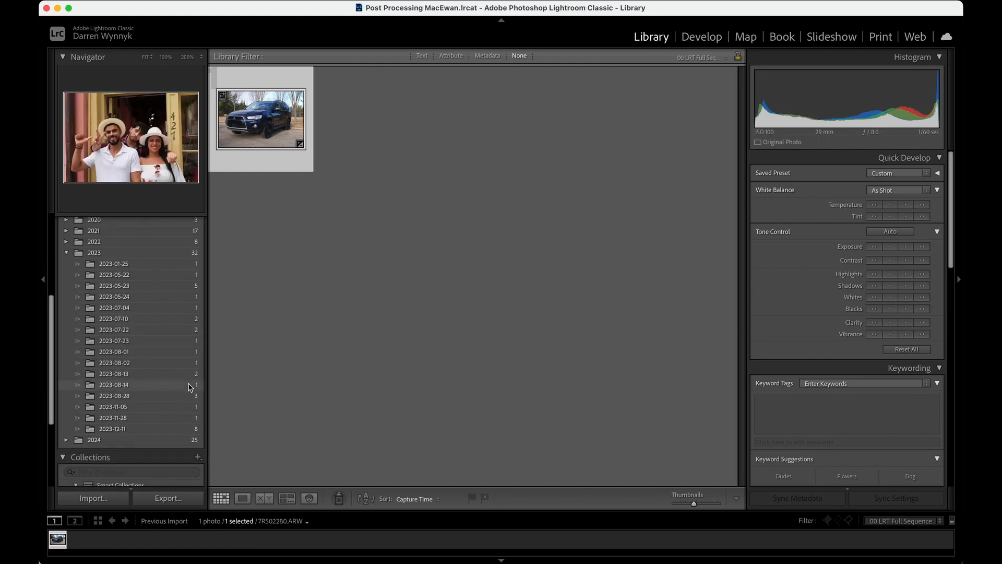
scroll(190, 387, "up", 10)
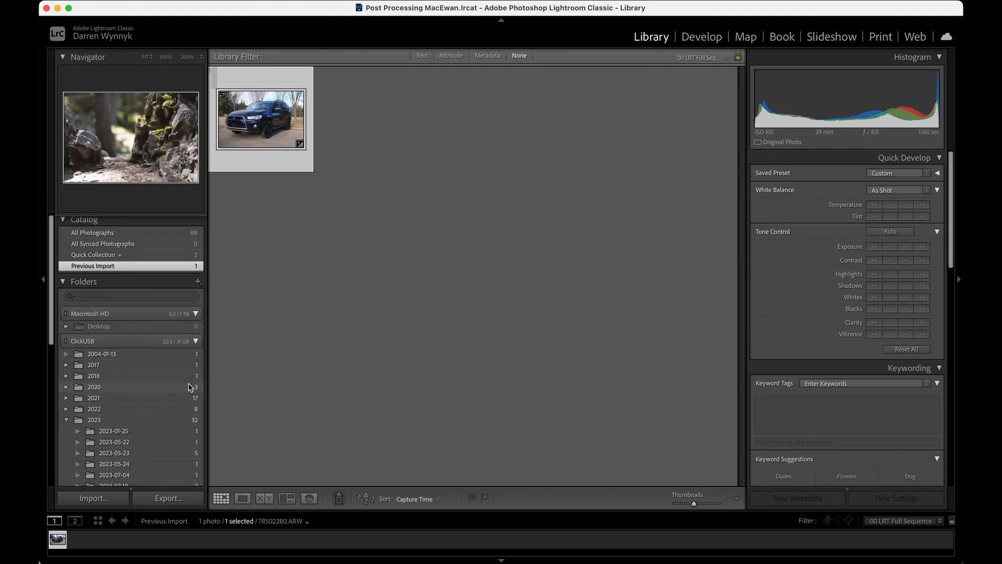
scroll(84, 303, "down", 5)
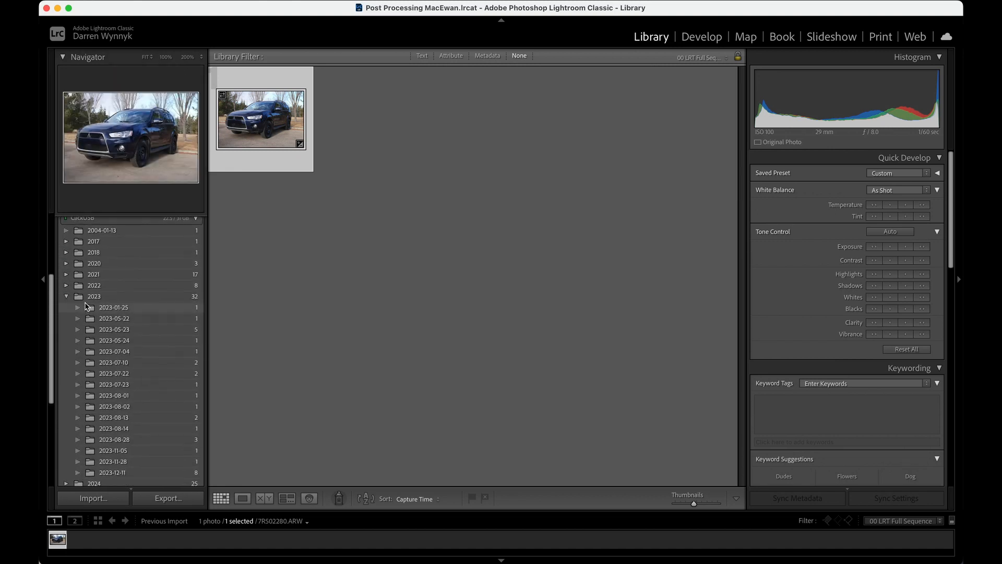
scroll(86, 308, "down", 2)
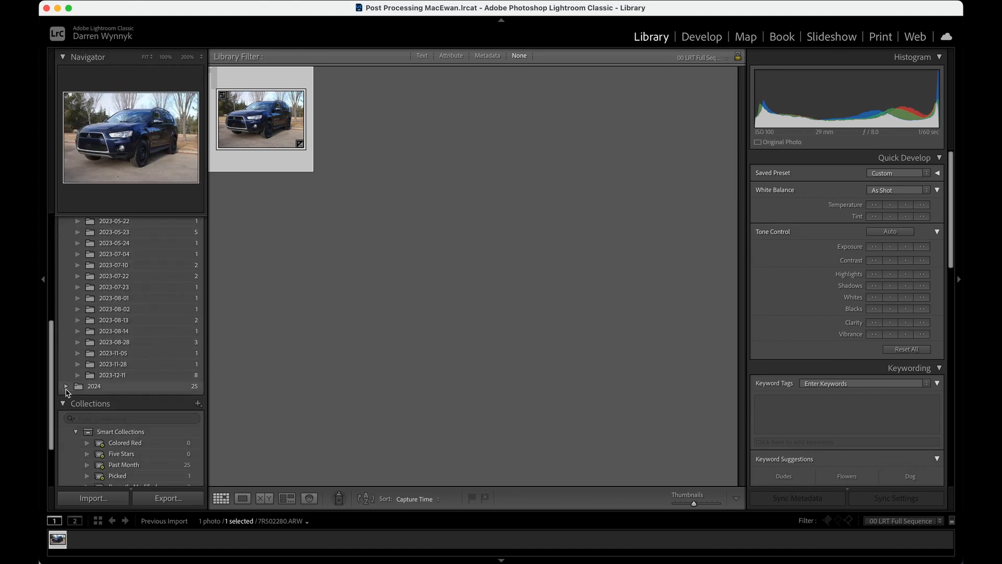
left_click(66, 386)
scroll(78, 394, "up", 5)
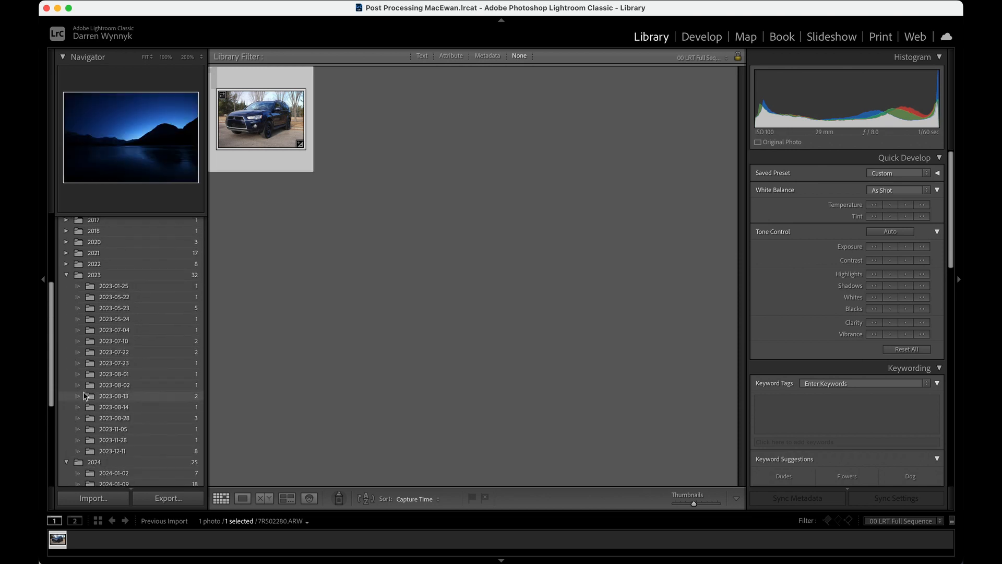
scroll(139, 433, "down", 3)
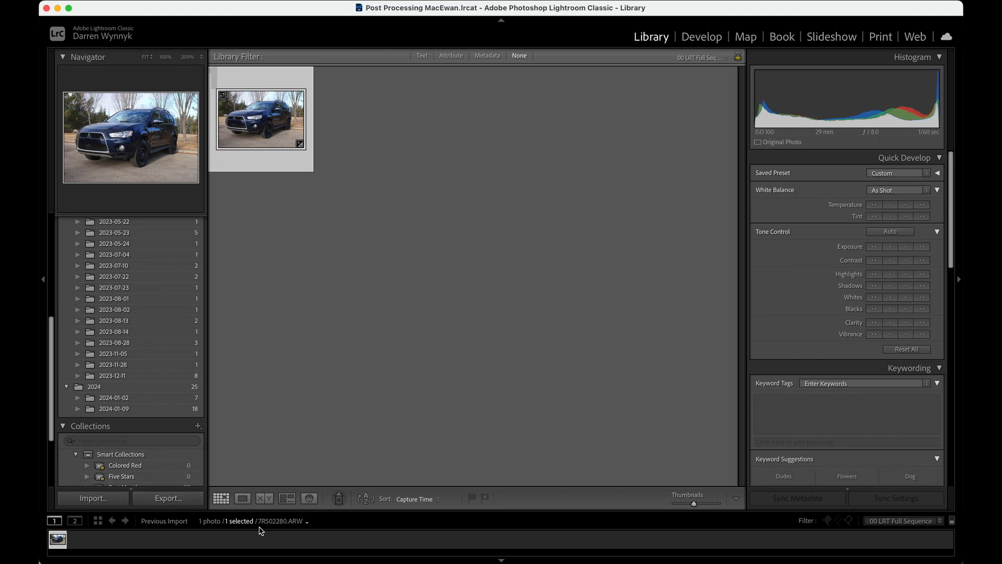
- Show All Photographs from the filmstrip's source list and look through the grid around the imported car photo
left_click(187, 522)
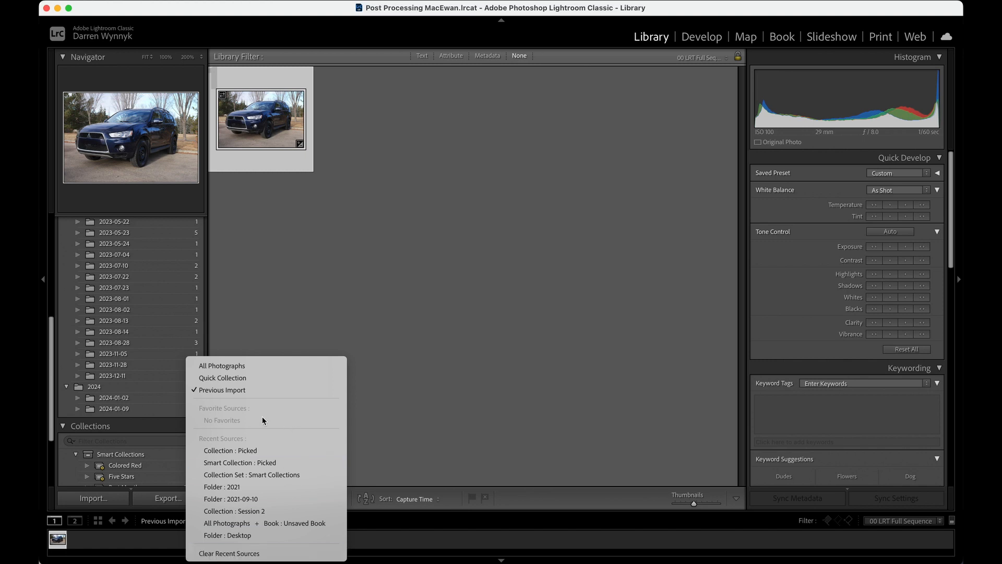
left_click(253, 369)
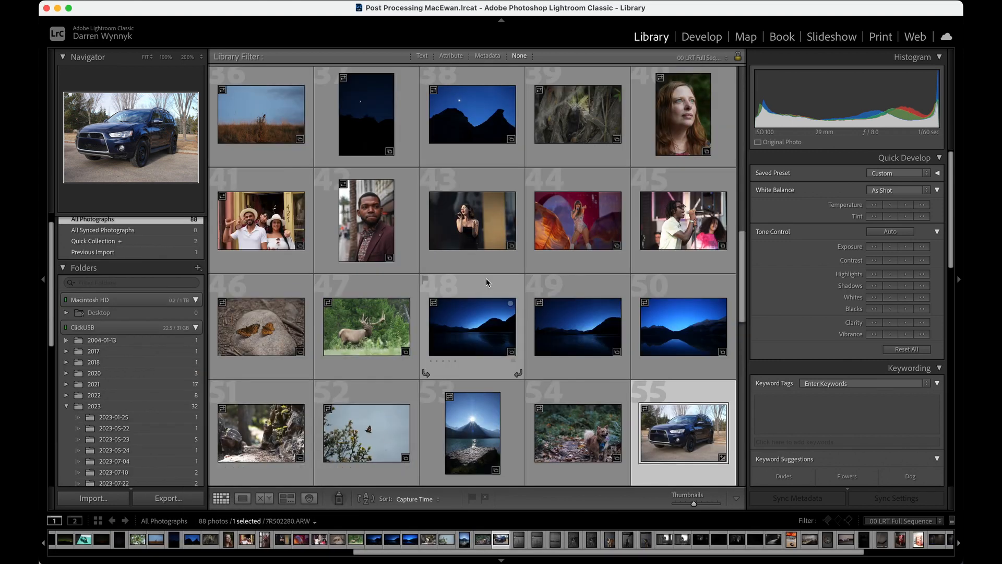
scroll(494, 251, "down", 5)
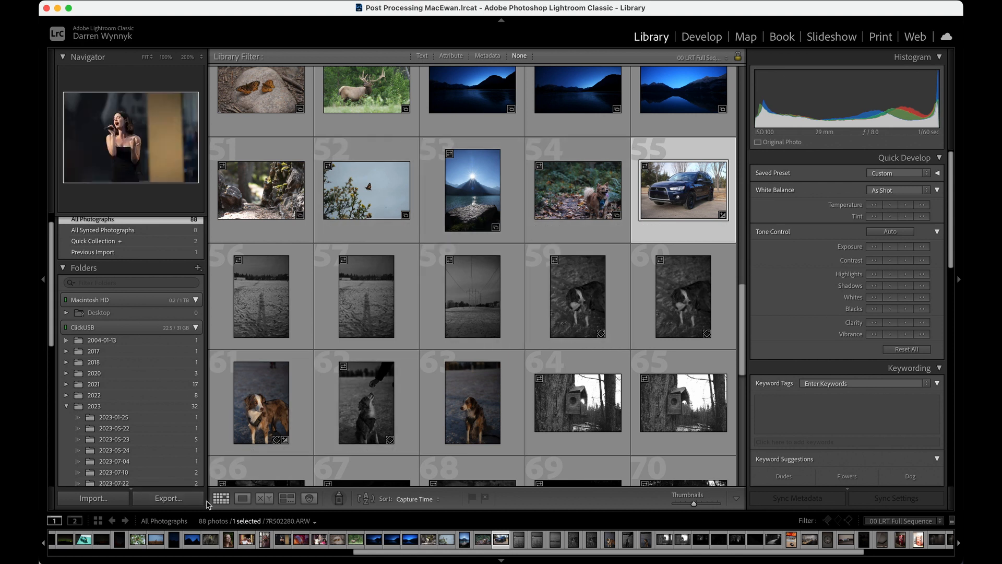
- Review the filmstrip's source list and use it to show the Quick Collection followed by Previous Import
left_click(125, 522)
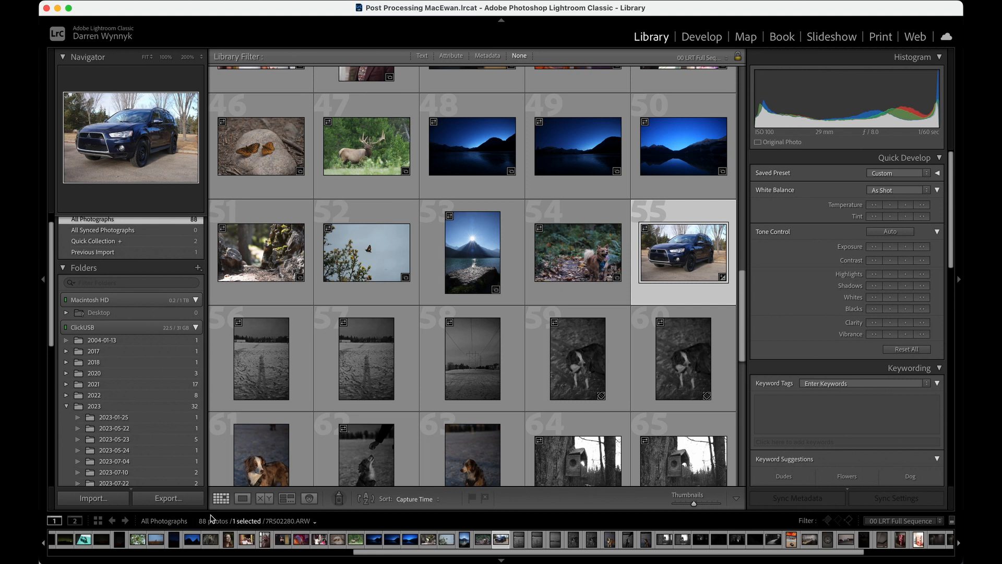
left_click(172, 522)
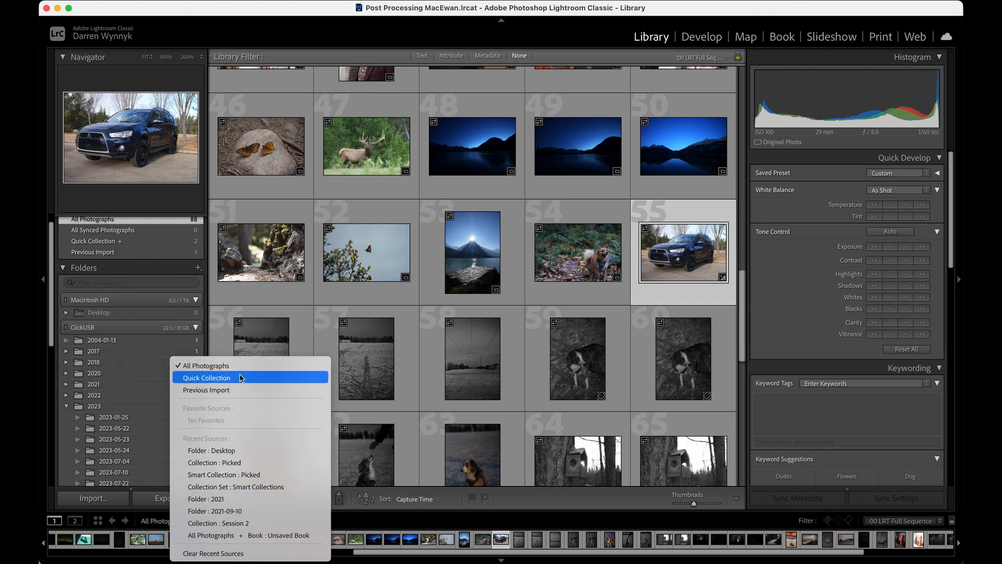
left_click(159, 522)
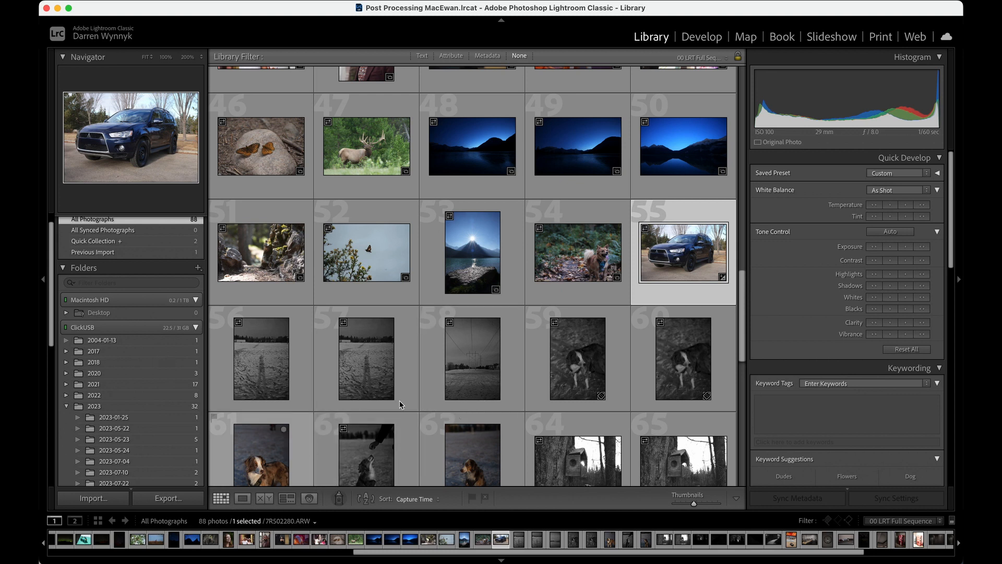
left_click(158, 525)
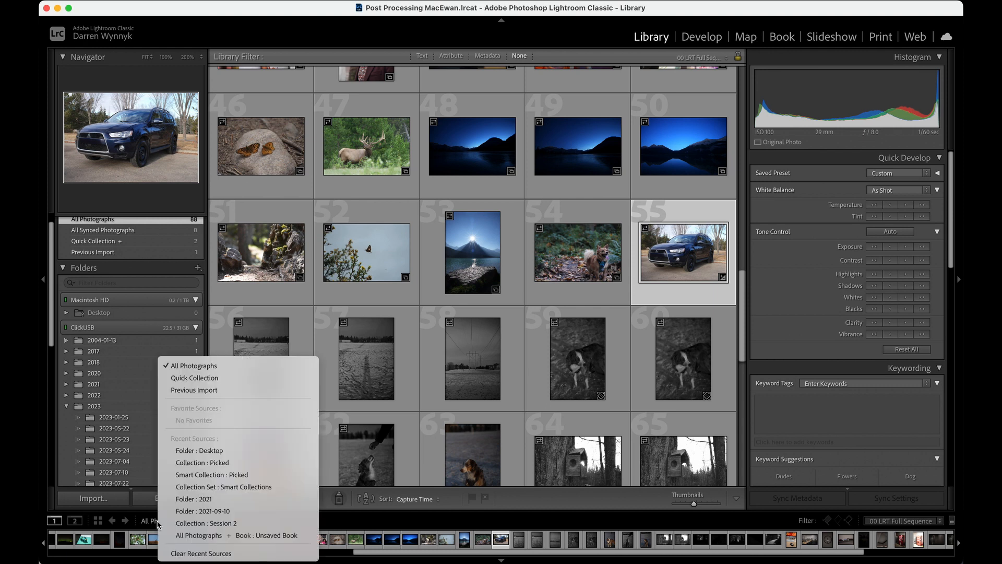
left_click(264, 377)
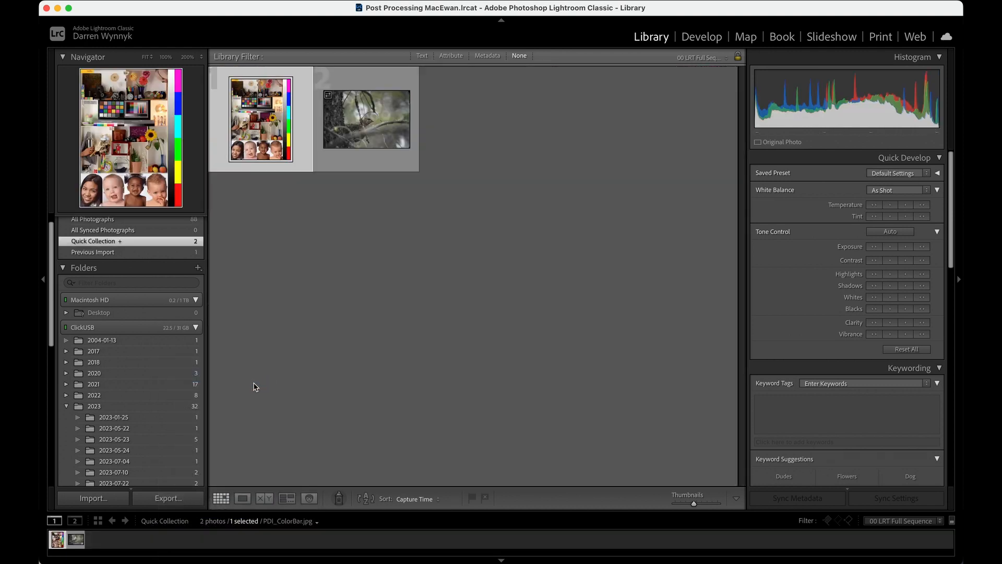
left_click(179, 520)
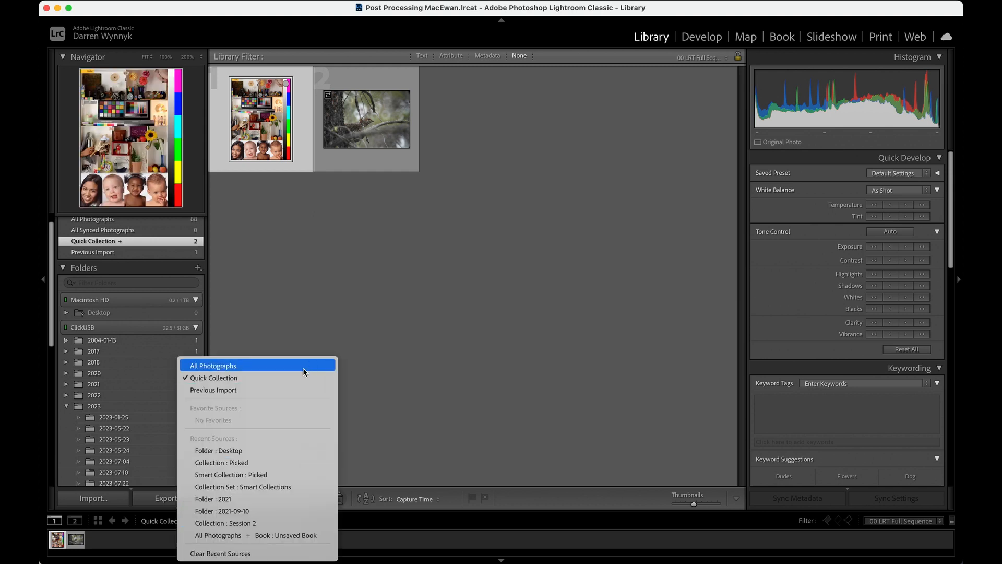
left_click(292, 391)
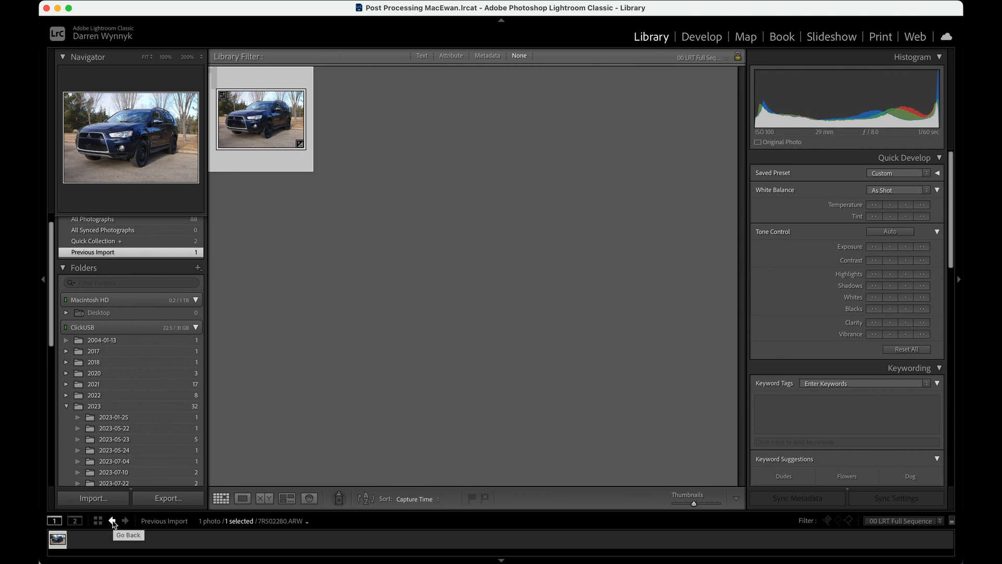
- Go back through the recently viewed sources, from Previous Import past Quick Collection, All Photographs and the Desktop folder
left_click(113, 520)
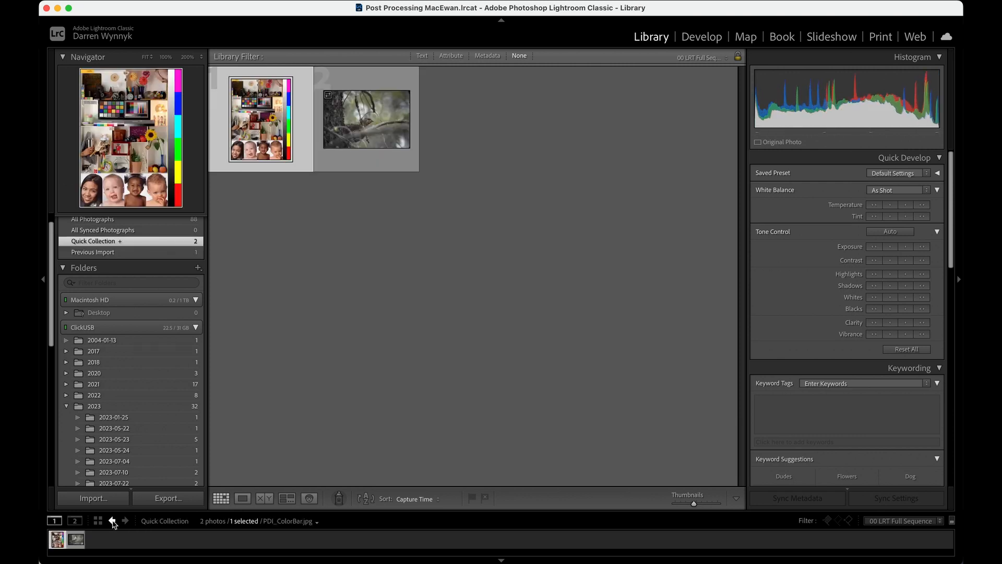
left_click(113, 520)
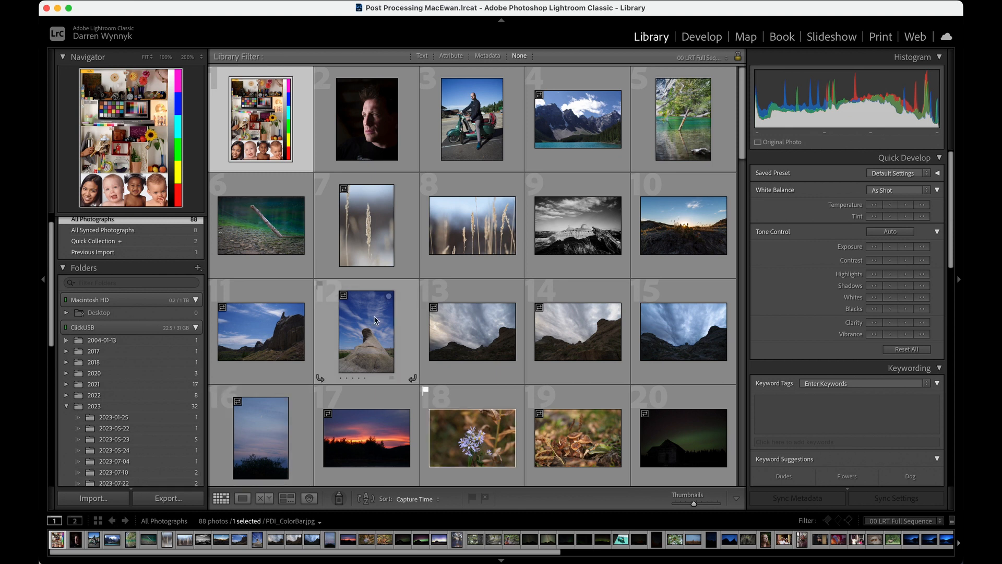
left_click(113, 521)
left_click(125, 521)
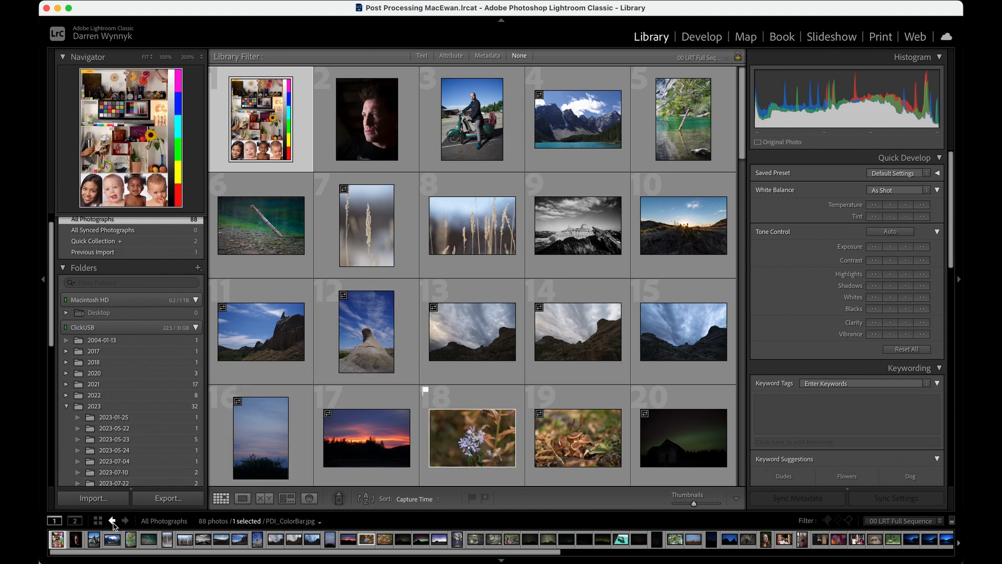
left_click(113, 521)
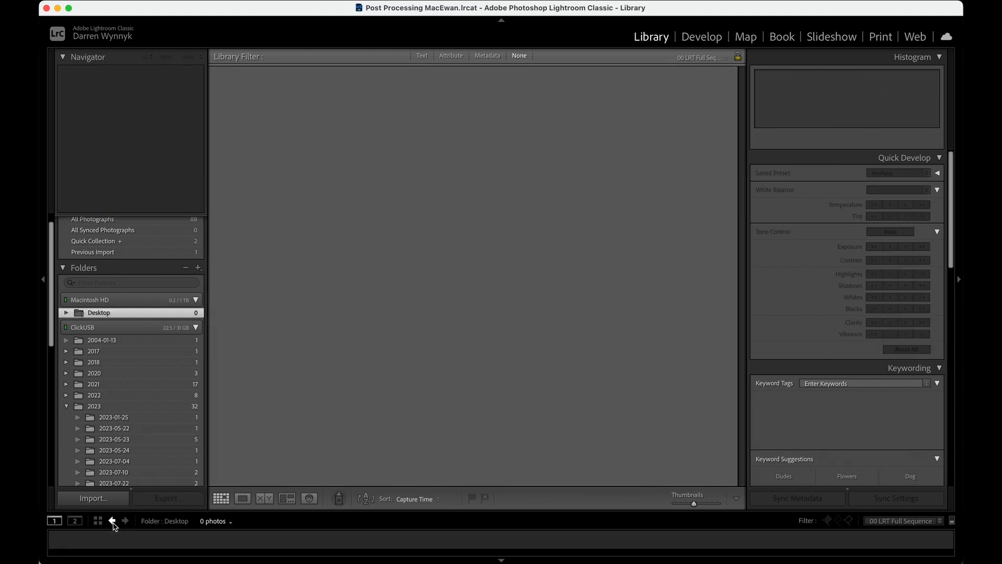
left_click(112, 521)
left_click(112, 521)
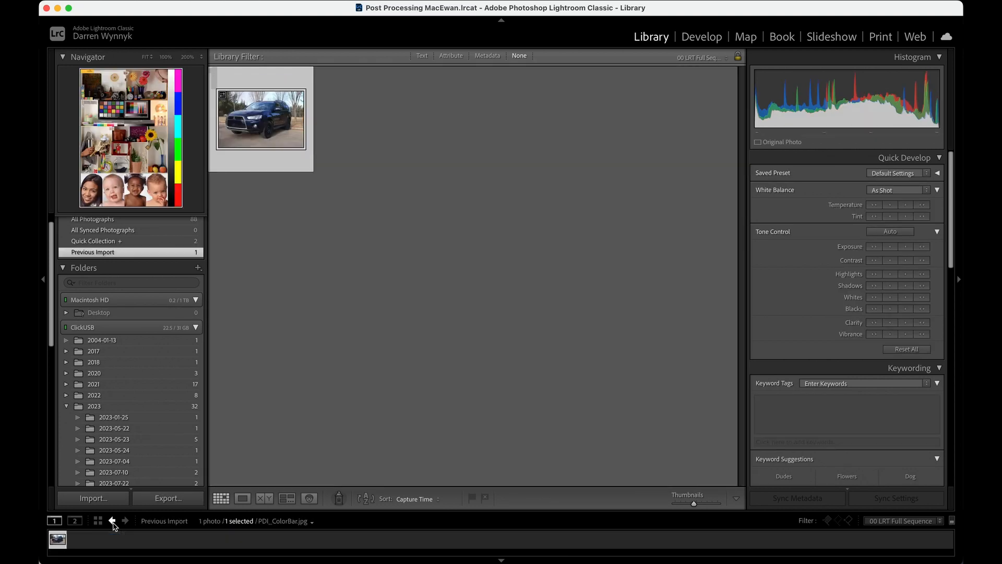
- Go forward through the viewed sources, past the Desktop folder and Quick Collection, to Previous Import
left_click(125, 521)
left_click(125, 521)
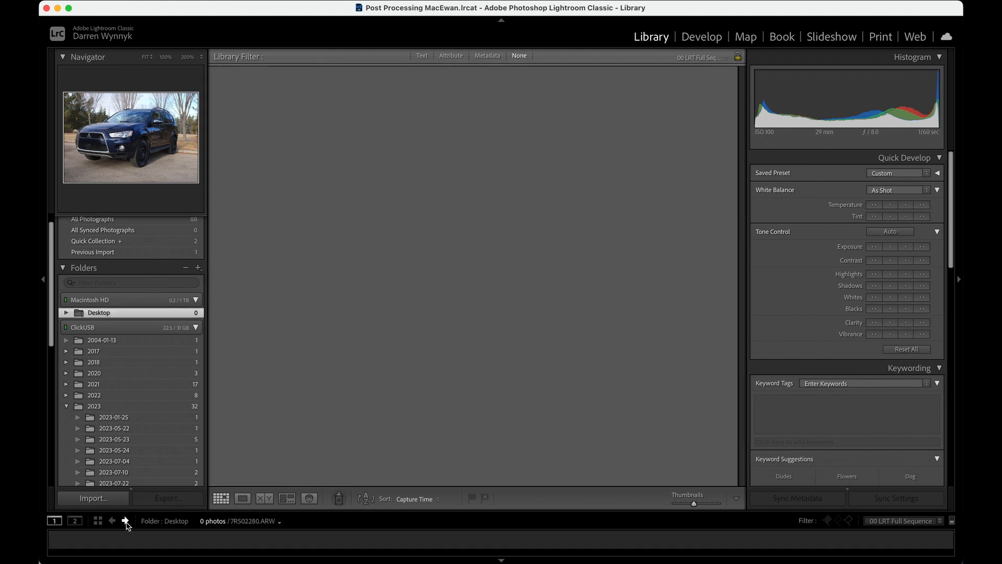
left_click(125, 521)
left_click(126, 521)
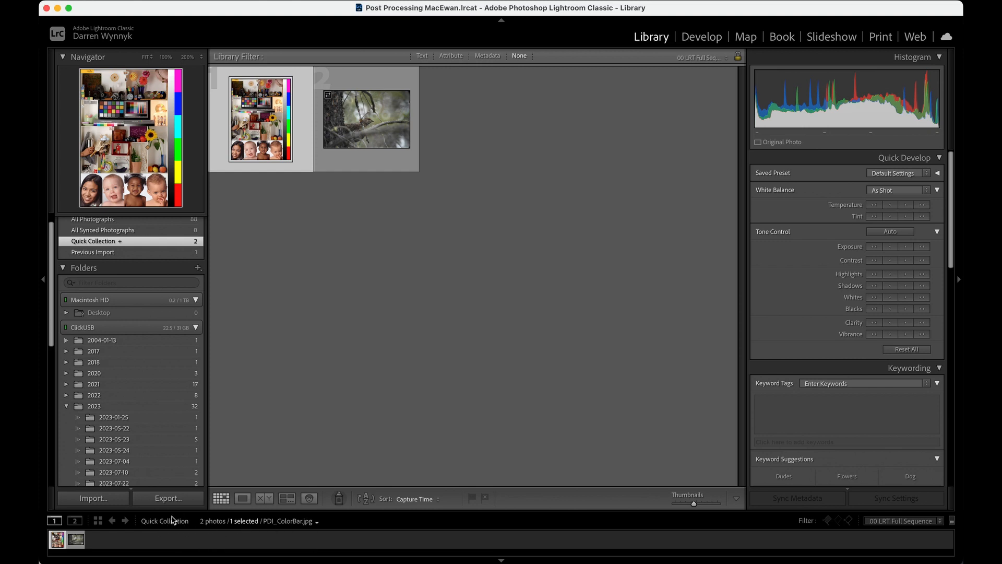
left_click(126, 521)
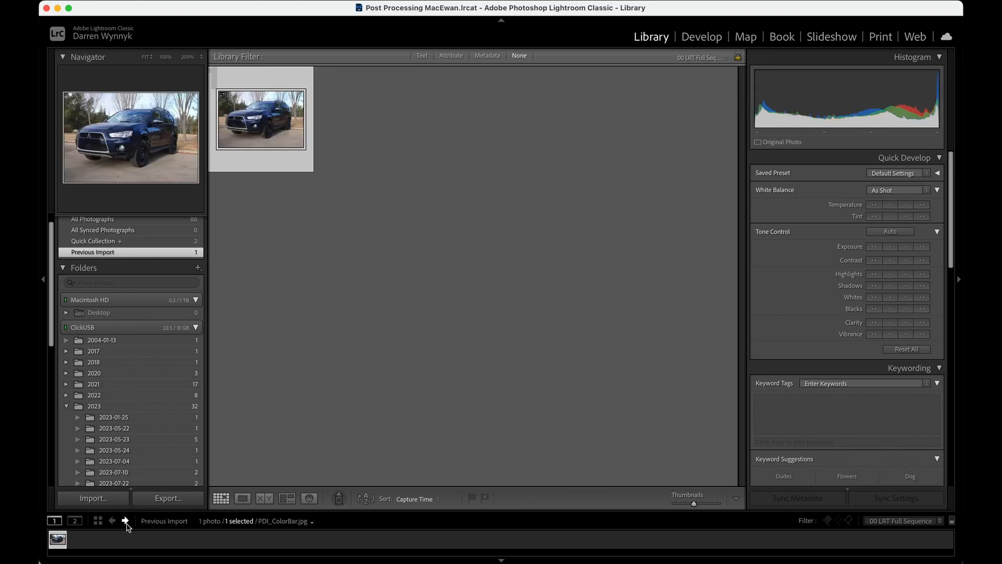